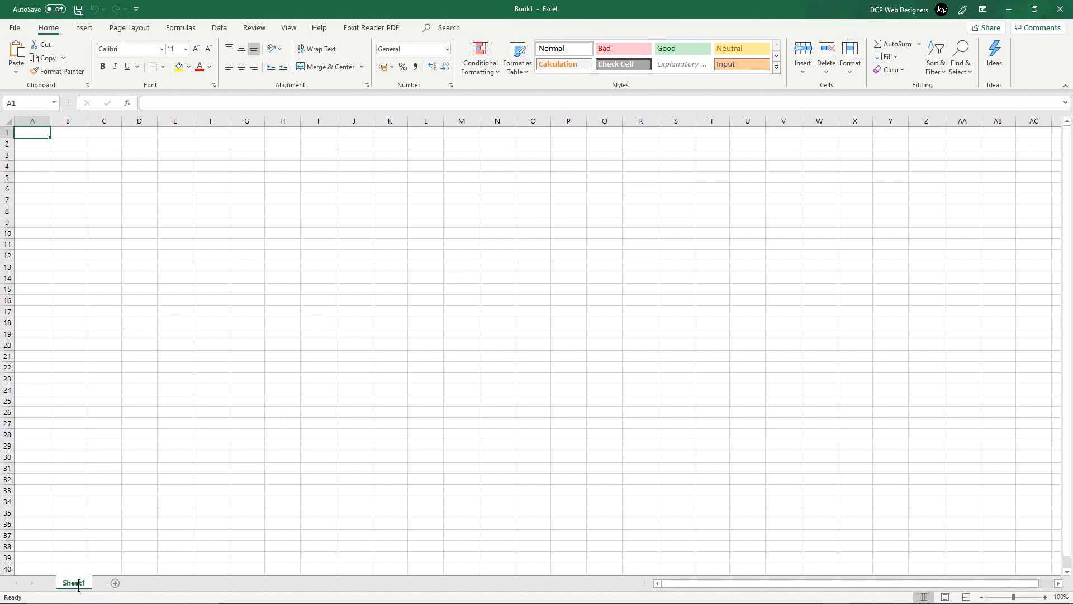
Step: Rename the worksheet as Expenditure Tracking and copy the sheet name for reuse
type("Ex")
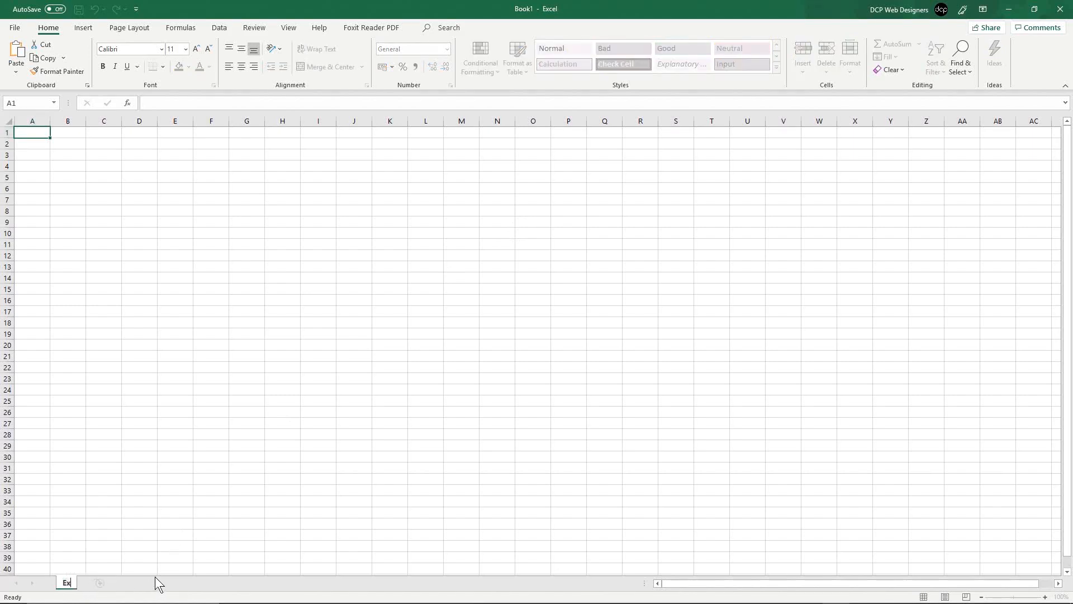
type("penditure Tracking")
key("Return")
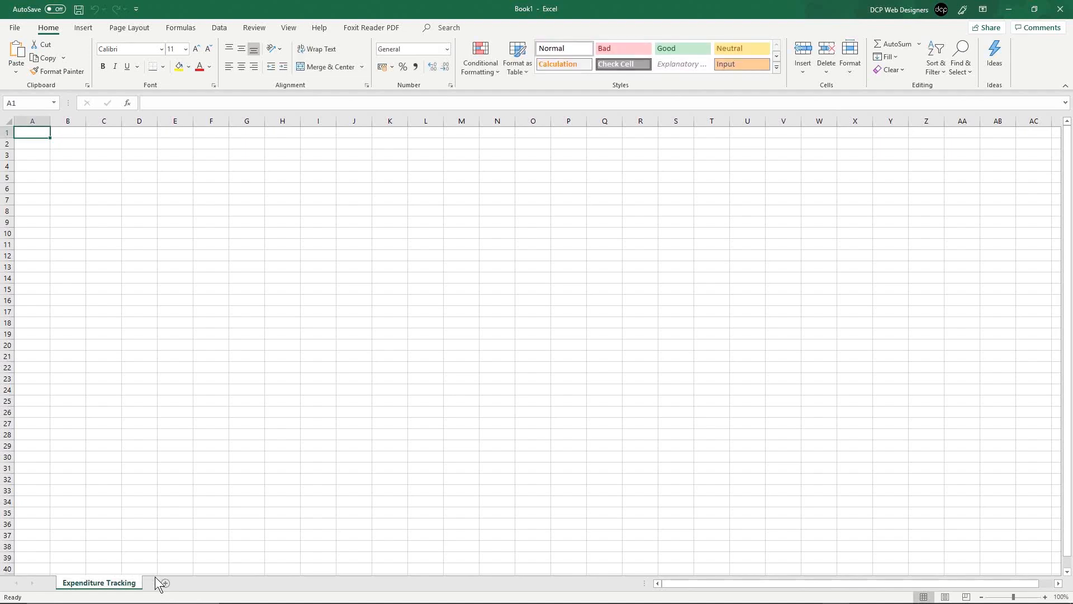
double_click(104, 585)
key("ctrl+c")
left_click(148, 511)
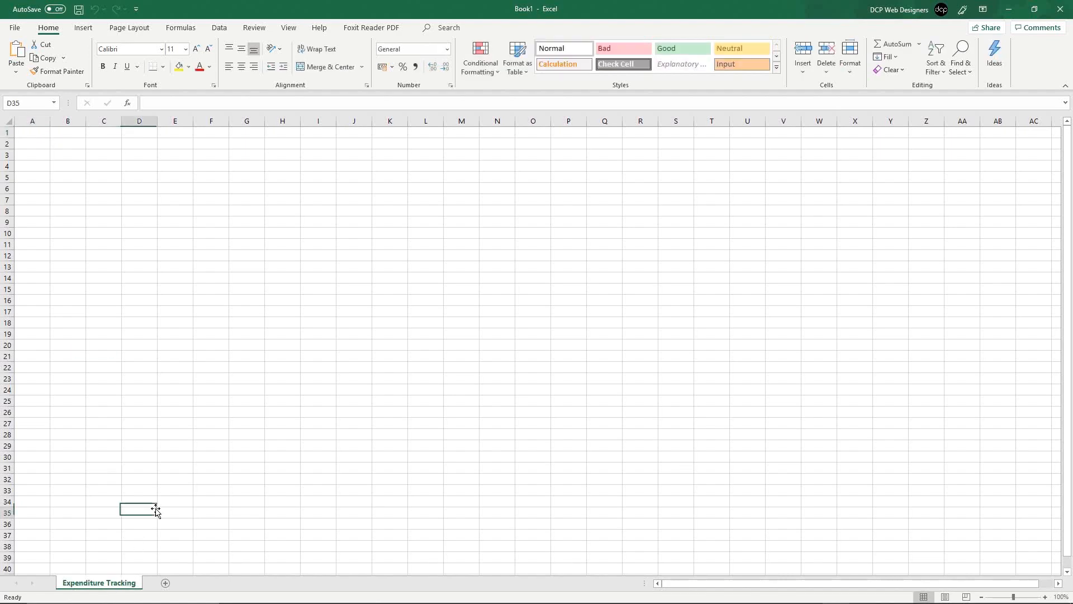
Step: Start saving the workbook to this PC, in the desktop folder Excel bookkeeping for small business tutorial - Part 3 - Expenditure Tracking
left_click(16, 28)
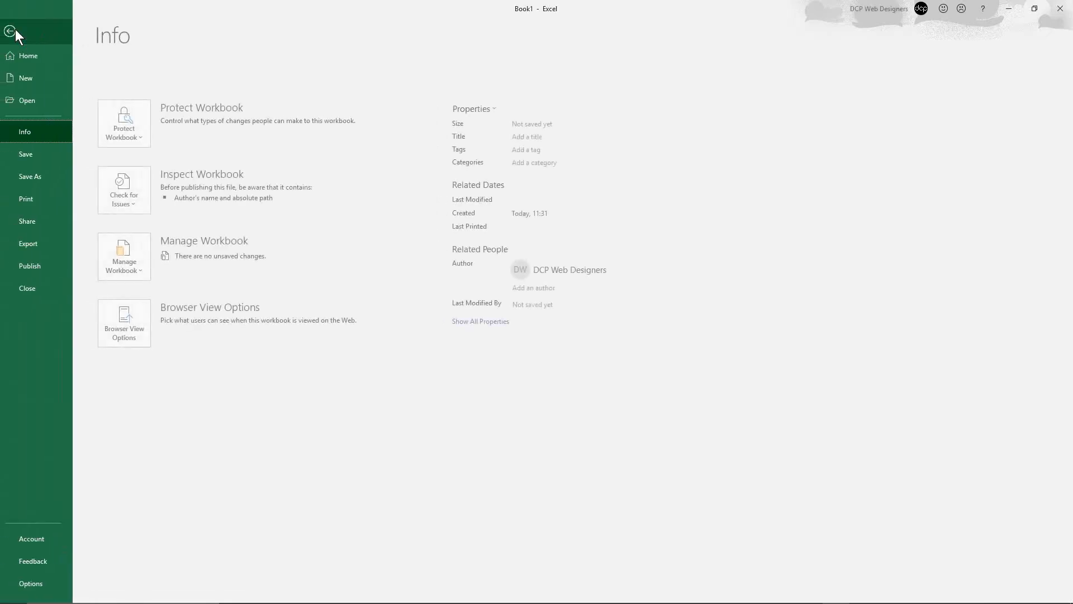
left_click(34, 174)
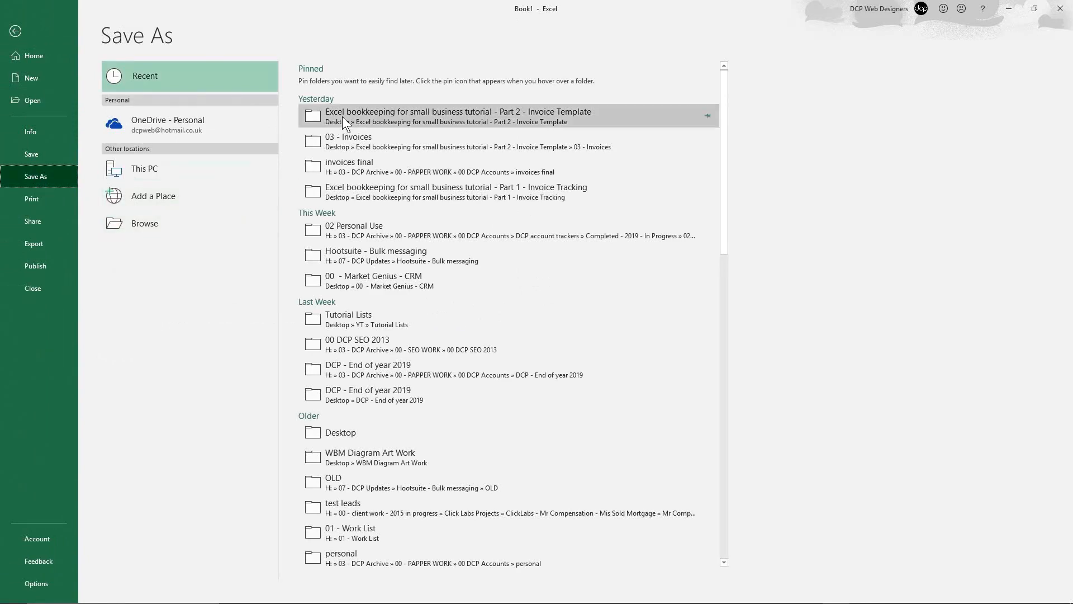
left_click(178, 171)
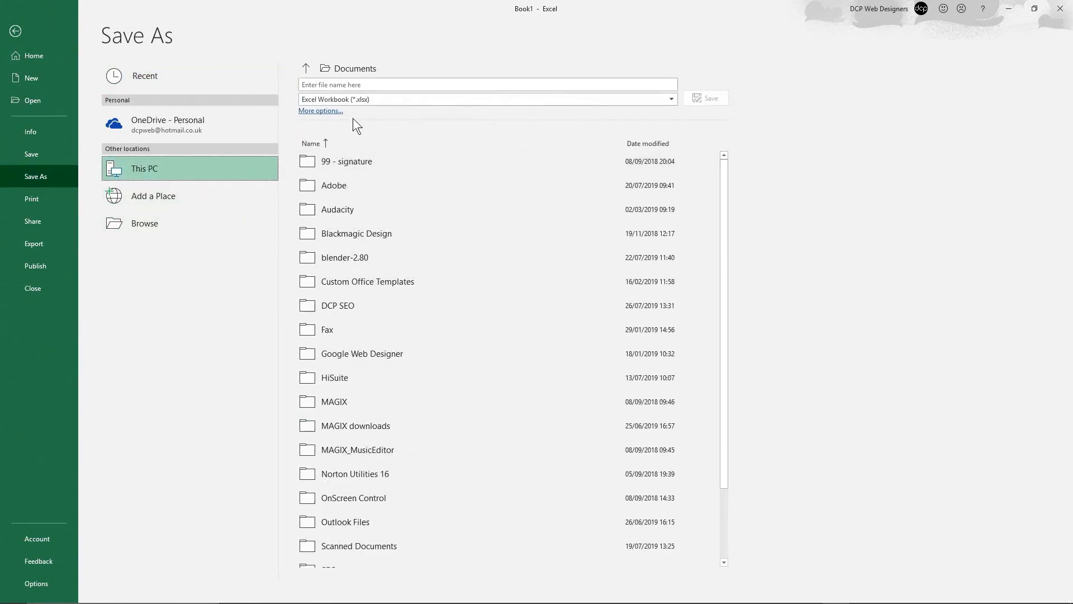
left_click(321, 112)
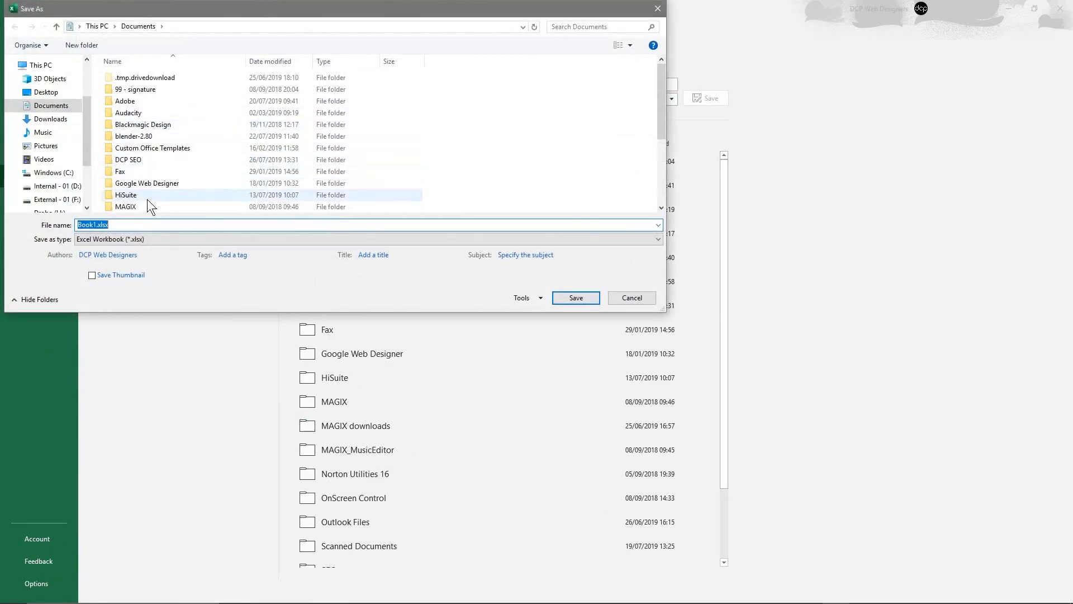
left_click(46, 92)
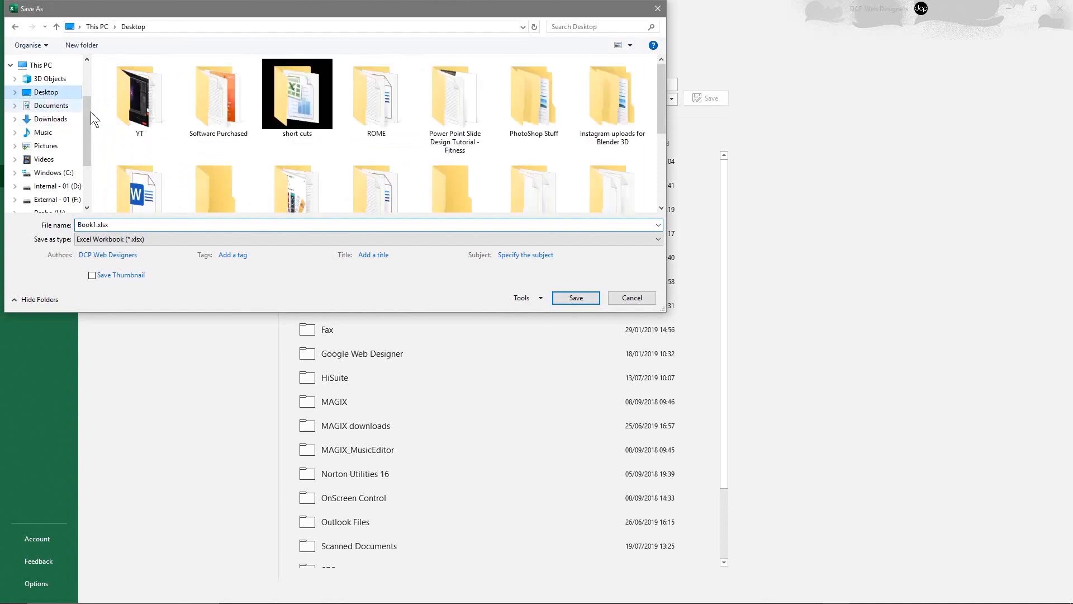
scroll(223, 146, "down", 1)
left_click(227, 149)
double_click(227, 149)
left_click(126, 220)
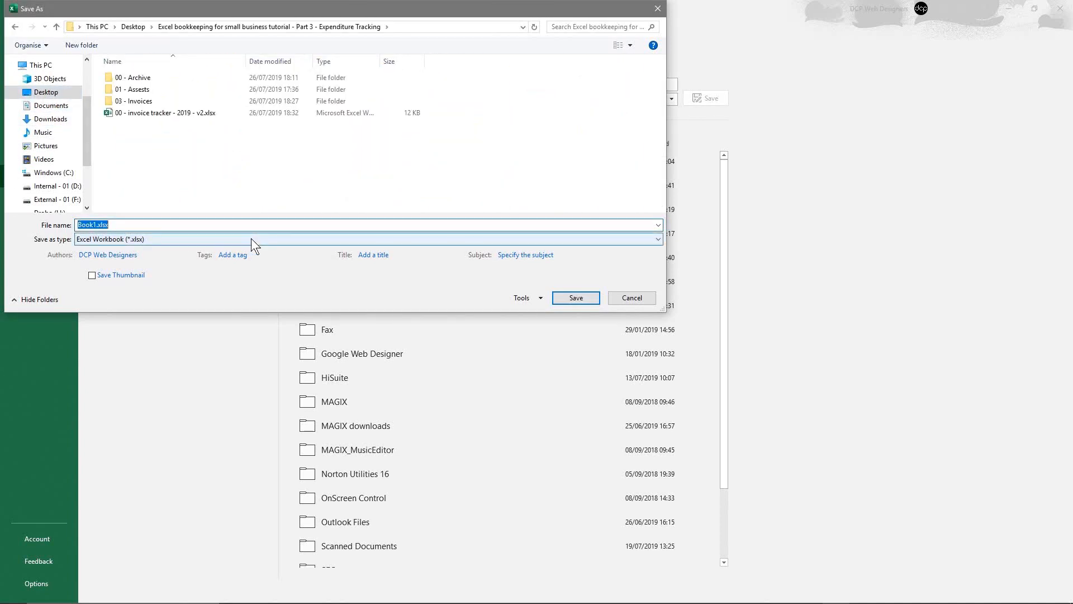
Step: Save the workbook under the file name 01 - Expenditure Tracking - 2019 - v1, reusing the copied sheet name
type("02 -")
key("BackSpace")
key("BackSpace")
type("1 -")
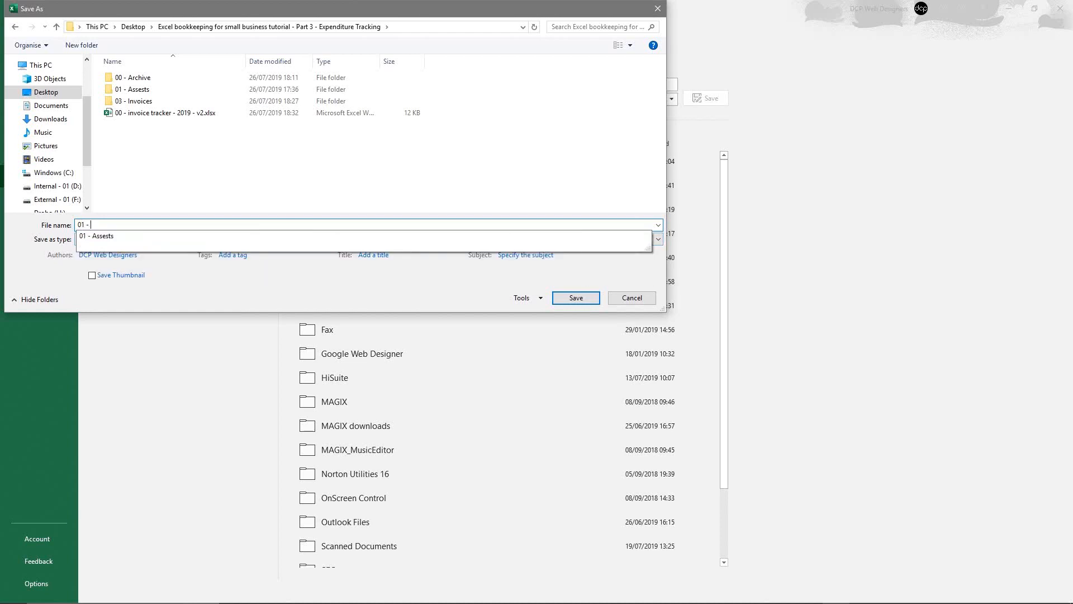
key("ctrl+v")
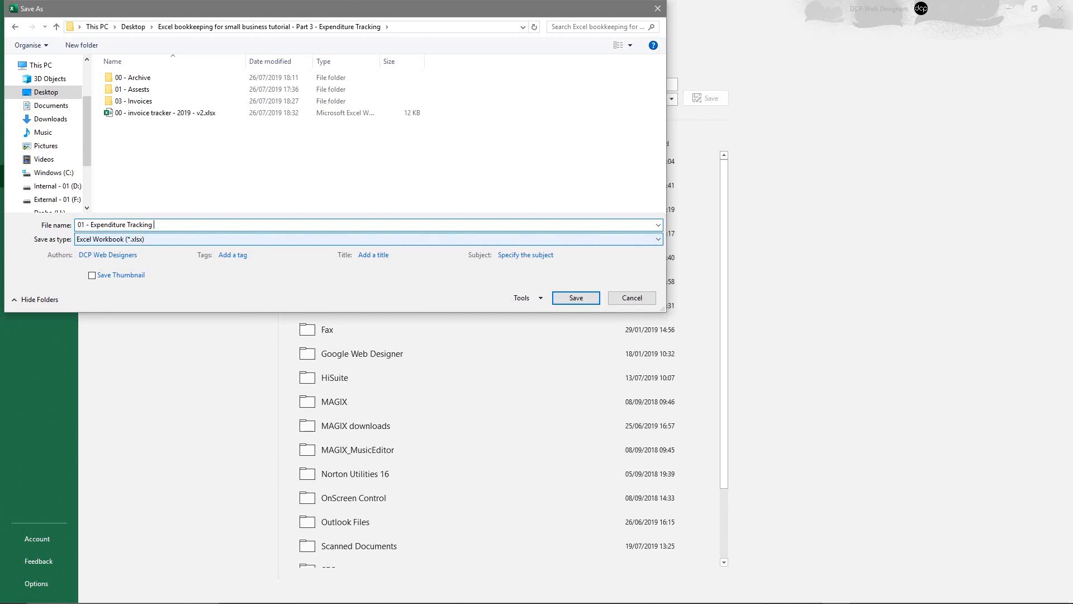
type("- 2019 - v1")
left_click(576, 298)
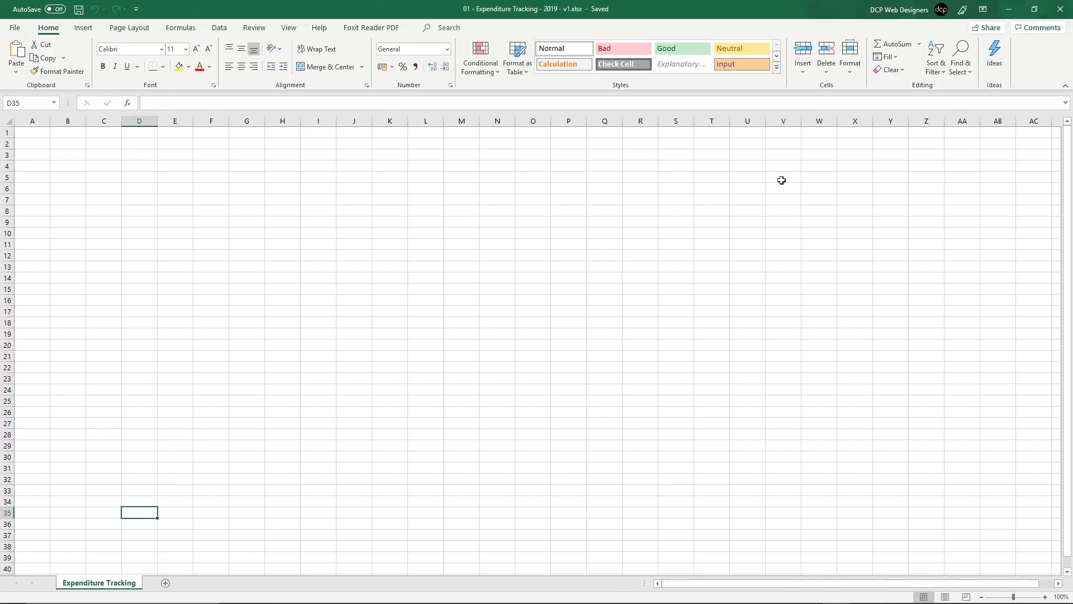
Step: Switch to File Explorer to examine the Part 3 tutorial folder, including 03 - Invoices and the two tracker workbooks, and return to Excel
left_click(1008, 10)
double_click(1026, 42)
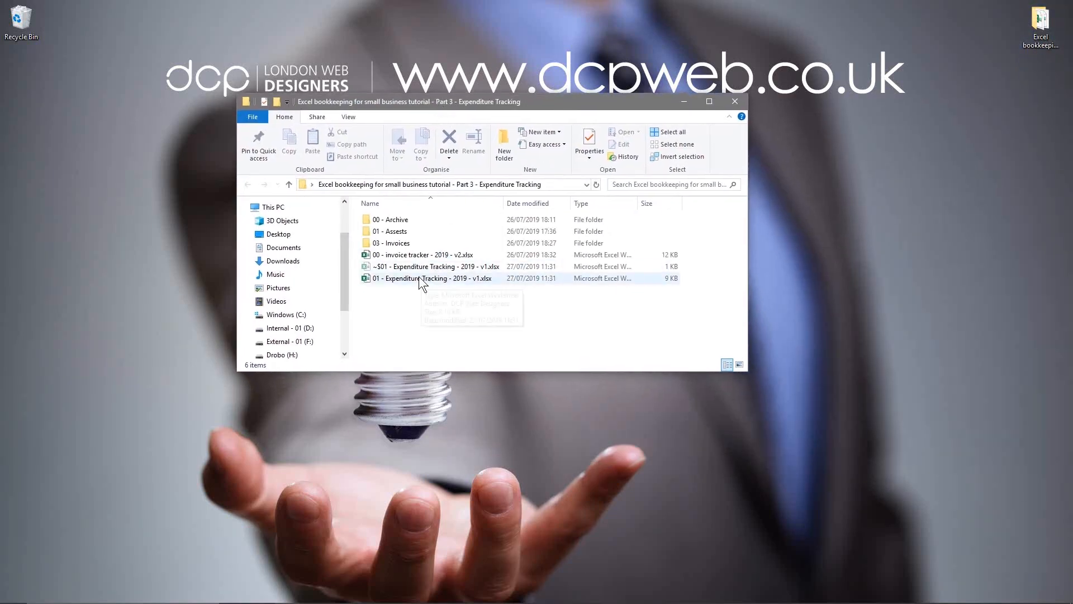
double_click(401, 244)
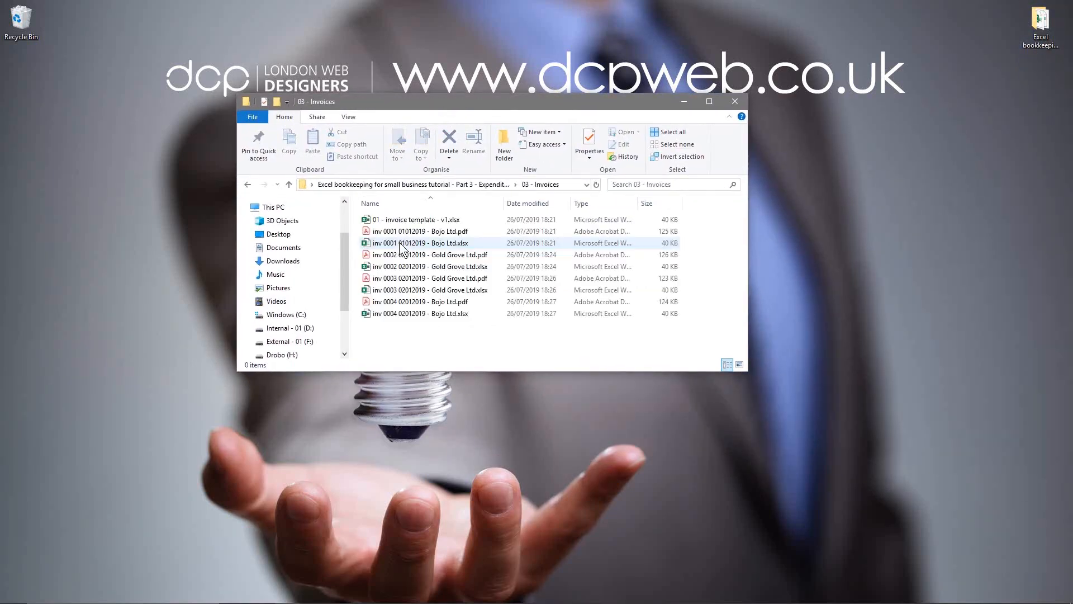
left_click(378, 221)
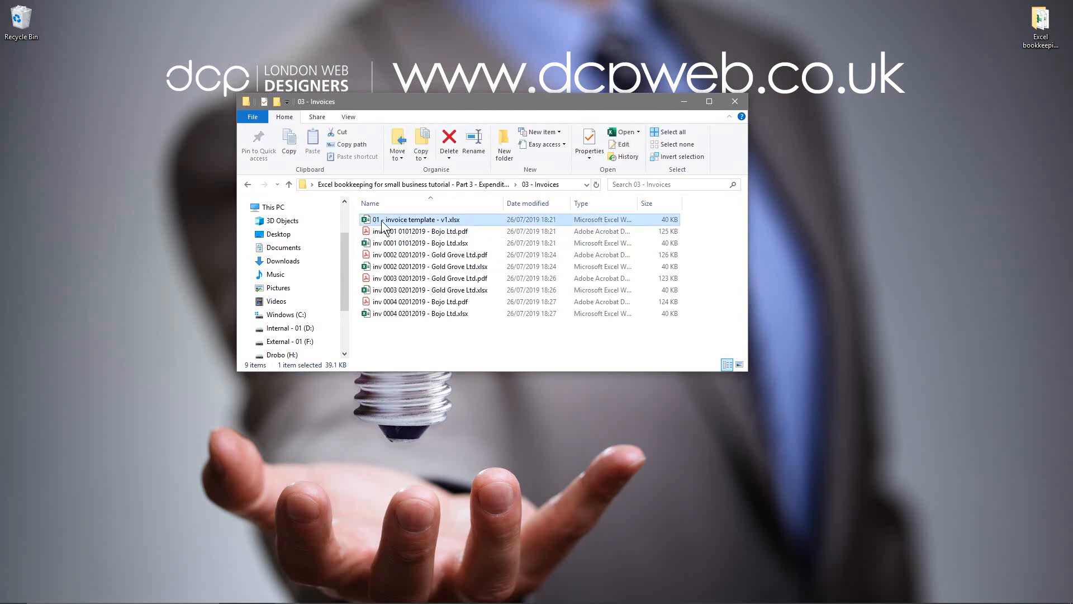
left_click(246, 184)
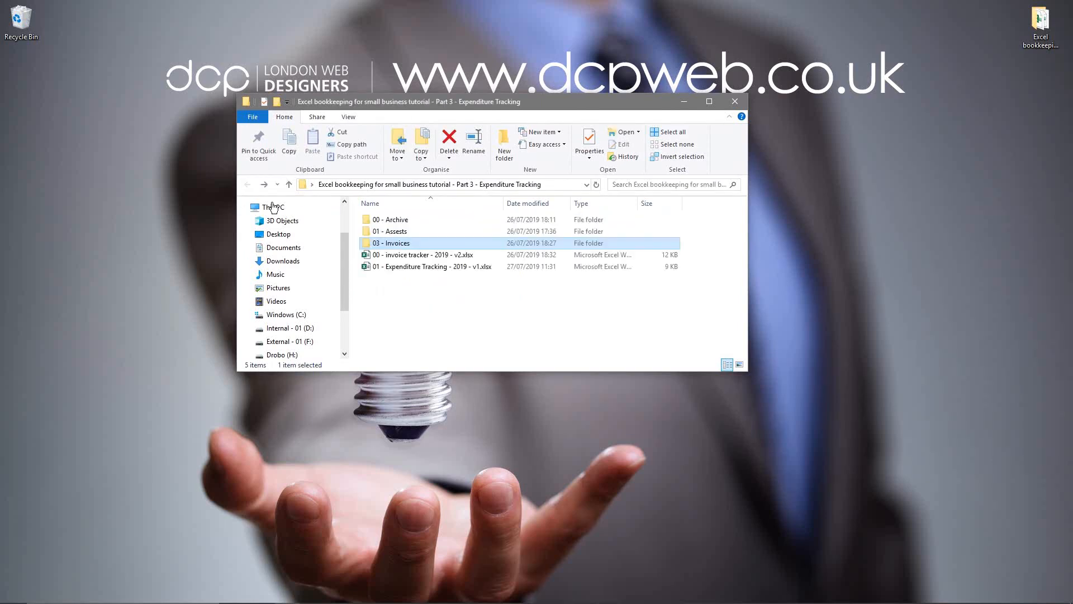
left_click(398, 256)
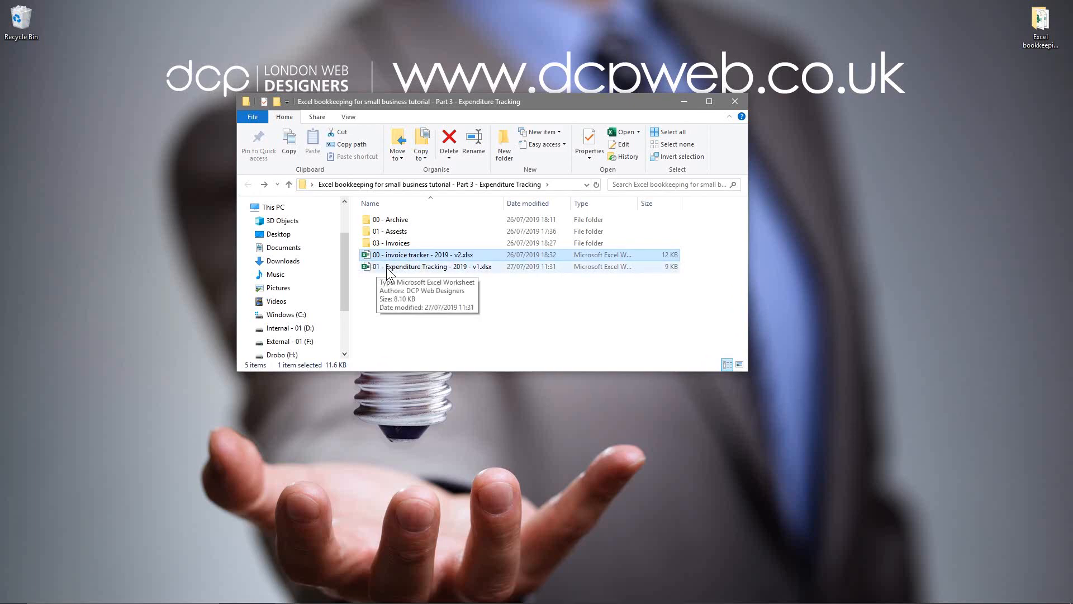
left_click(387, 267)
mouse_move(768, 602)
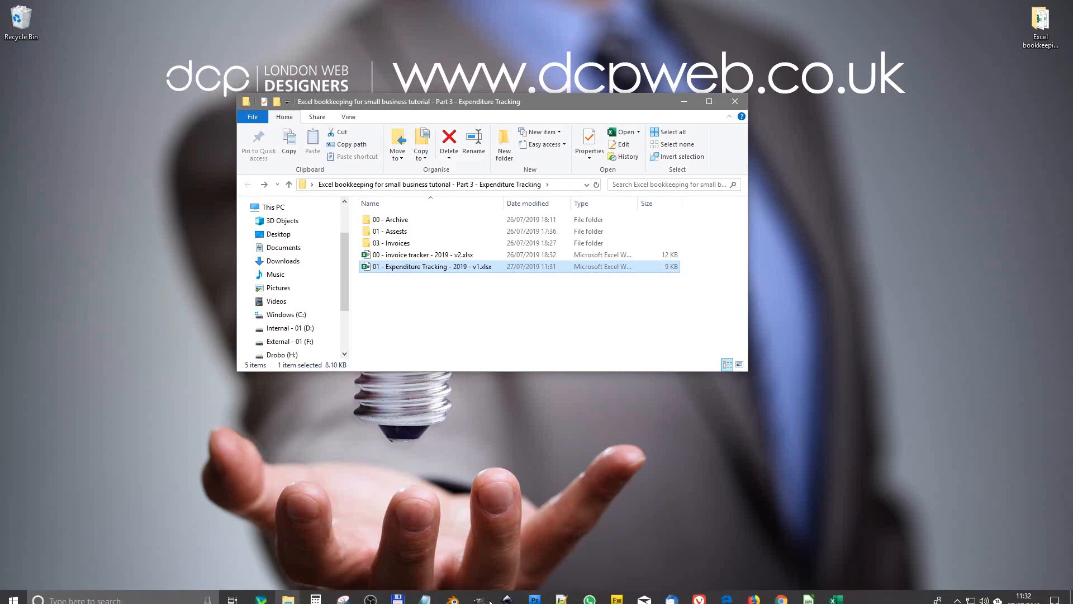
left_click(834, 597)
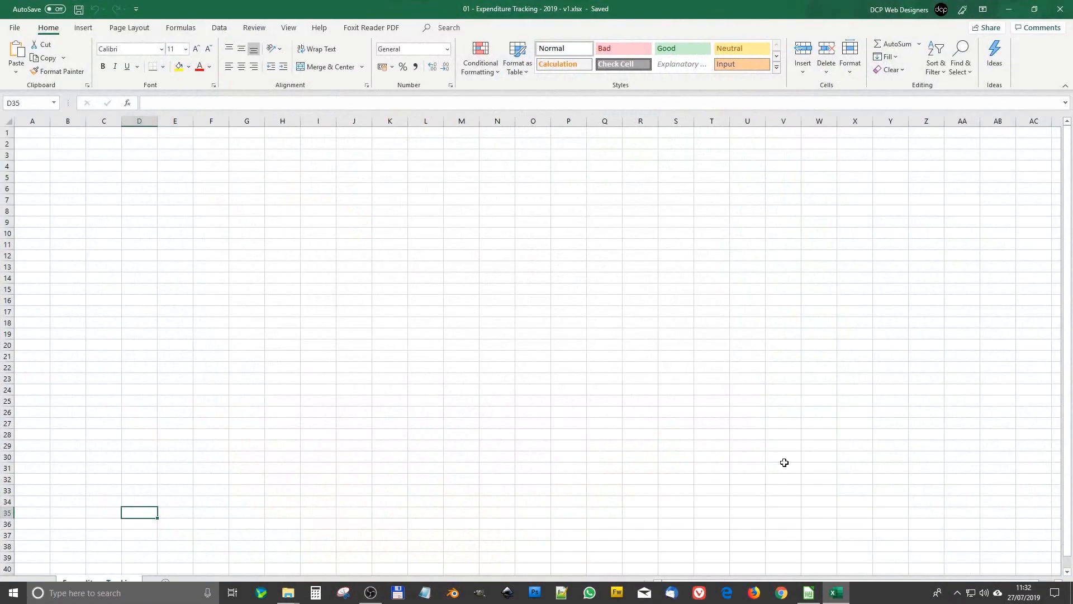
Step: Enter the heading Invoice Date in cell A1 and fit column A to its text
left_click(37, 131)
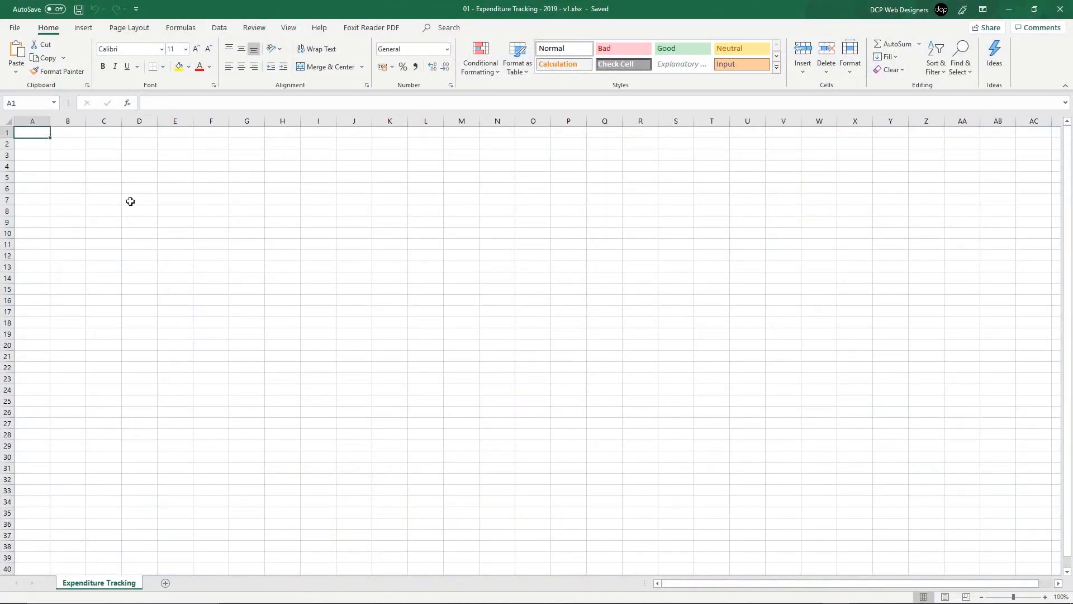
scroll(129, 201, "up", 6)
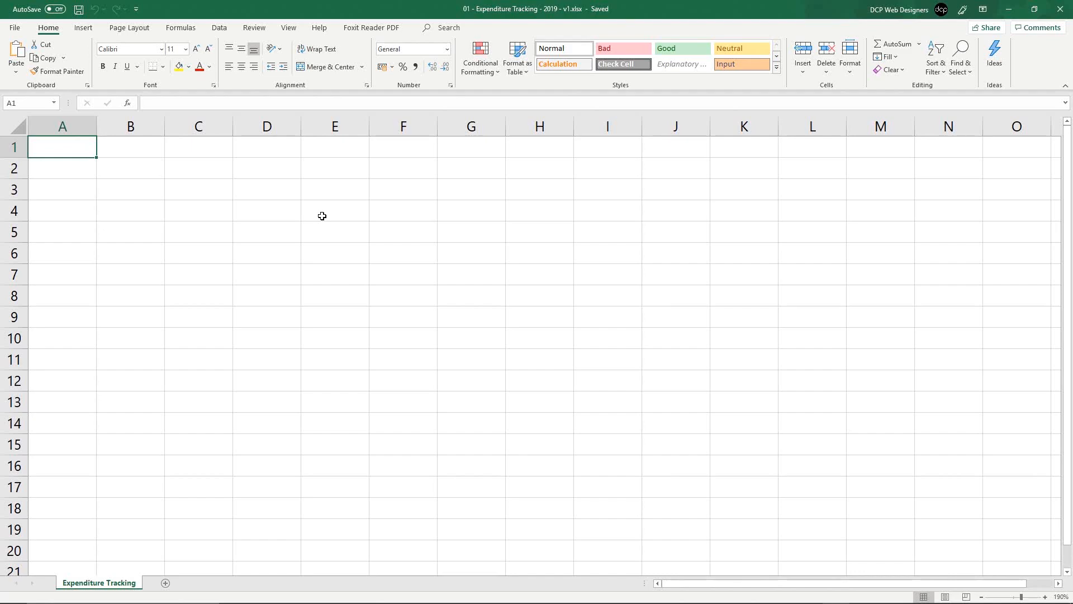
type("Invoice ")
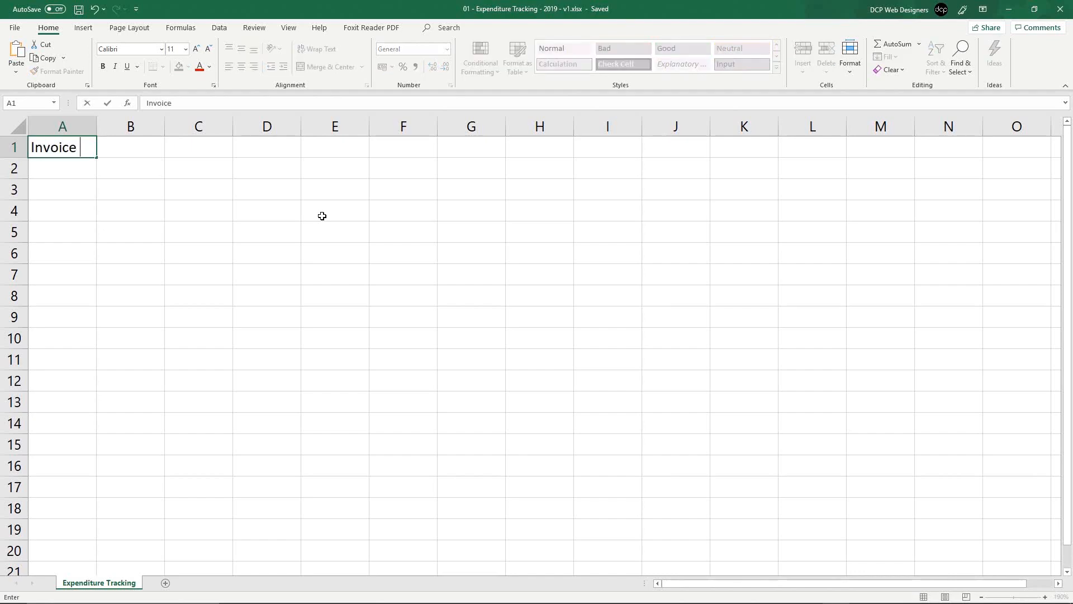
type("Dat")
type("e")
left_click(267, 253)
double_click(96, 126)
Step: Enter the heading Paid Date in cell B1
left_click(142, 144)
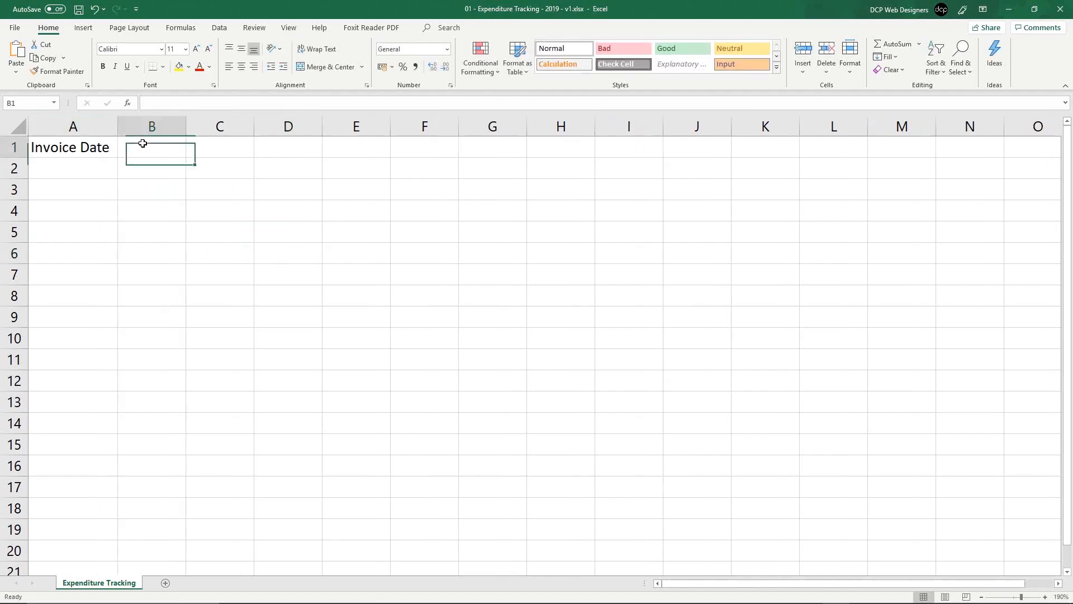
type("Paid Pay")
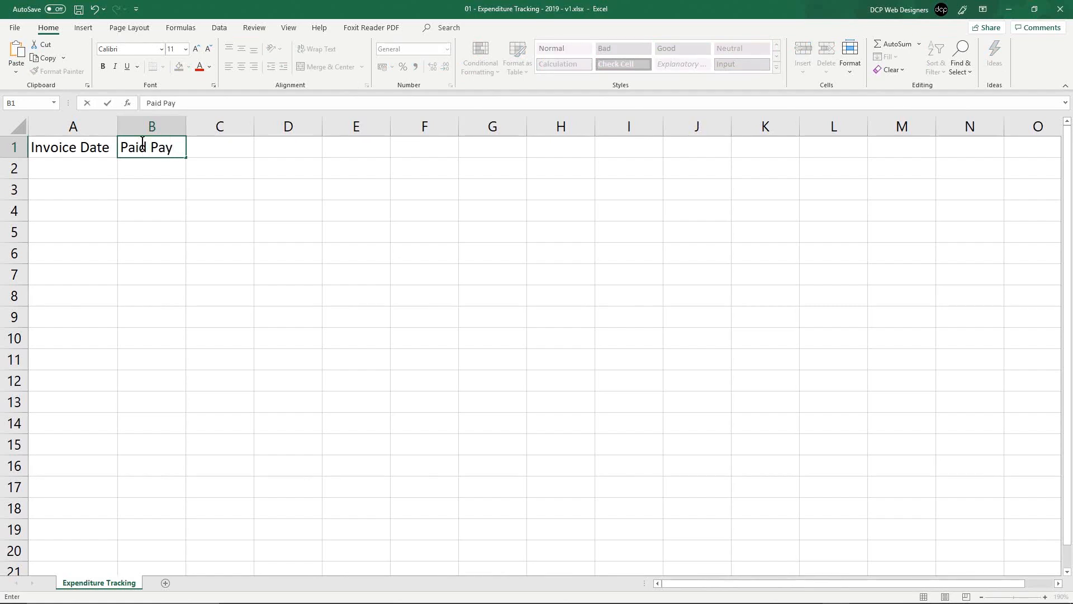
key("Tab")
left_click(142, 145)
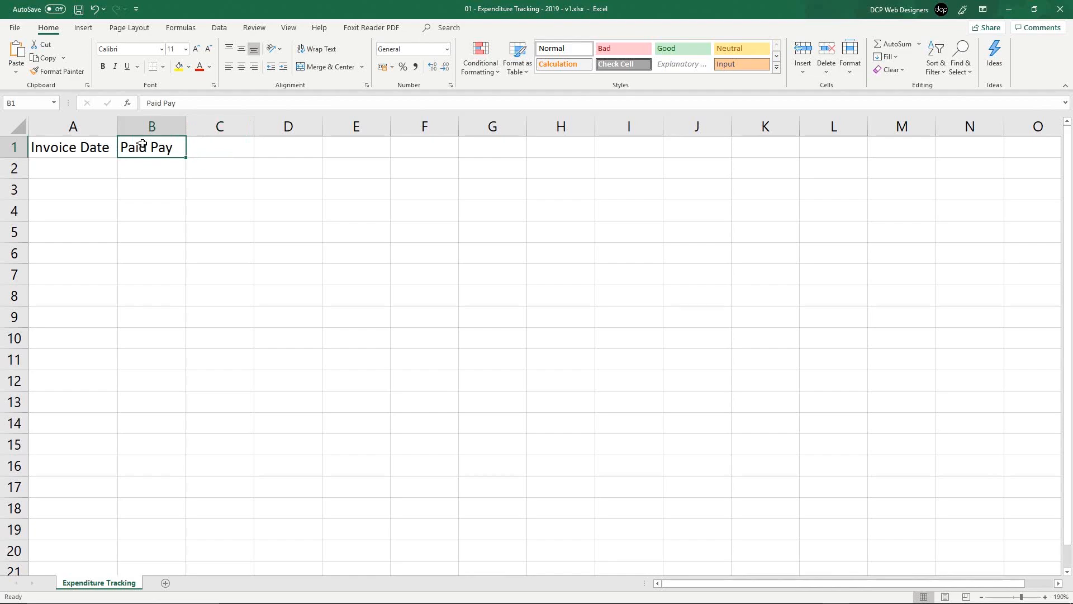
key("F2")
key("ctrl+shift+Left")
type("Date")
key("Tab")
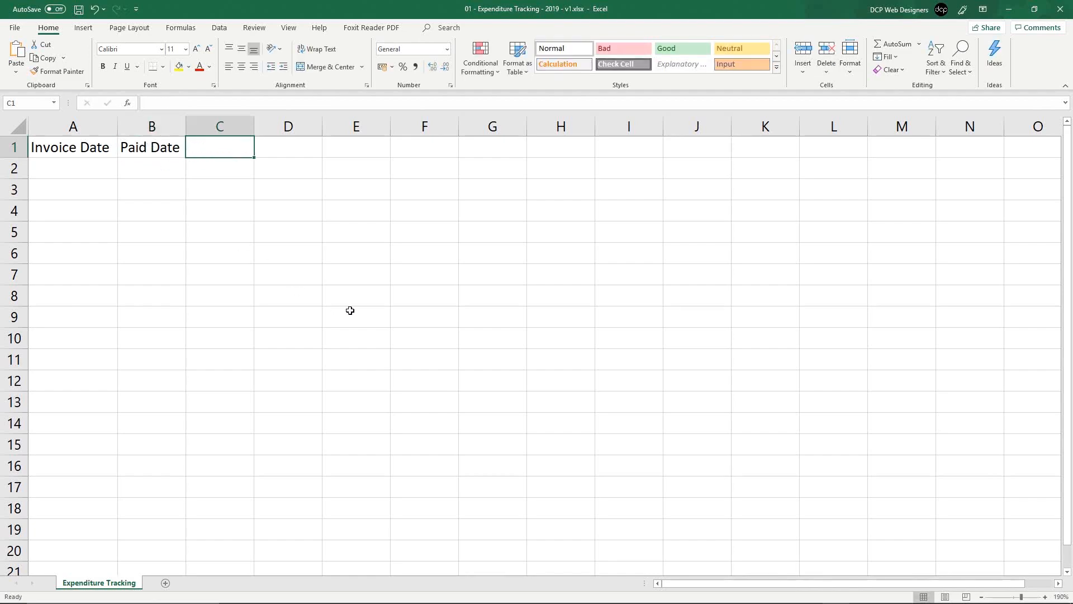
Step: Enter the headings Company Name in C1 and Description in D1
type("C")
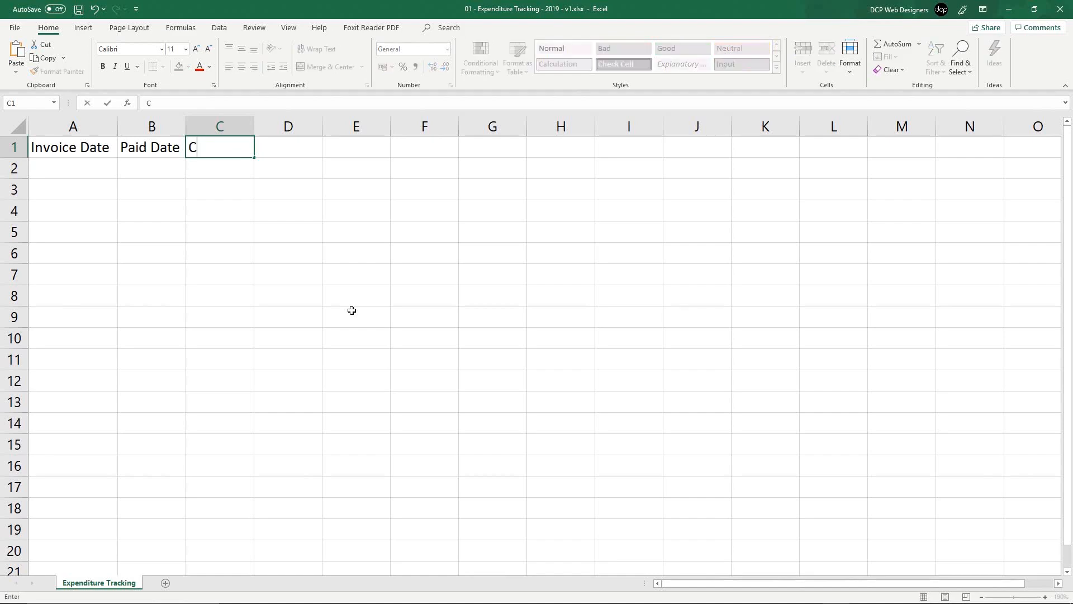
type("ompany Na")
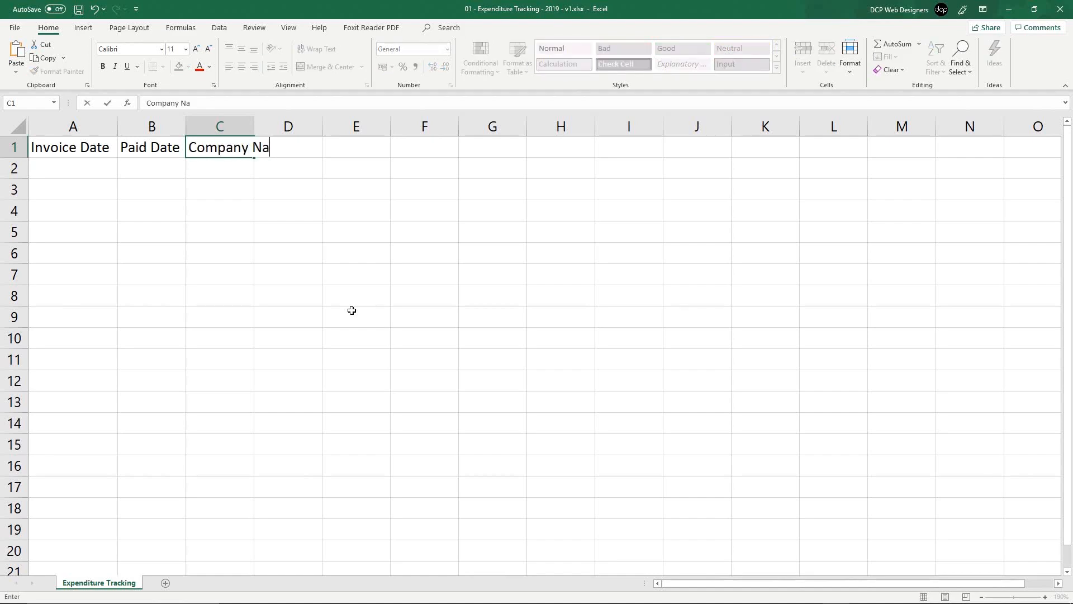
type("me")
key("Tab")
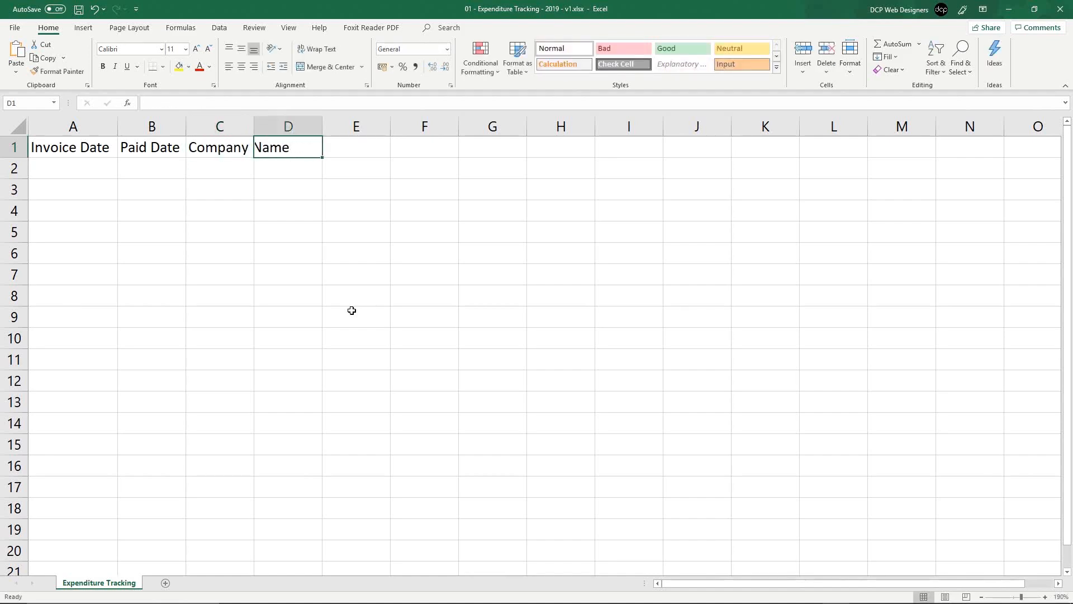
type("Descri")
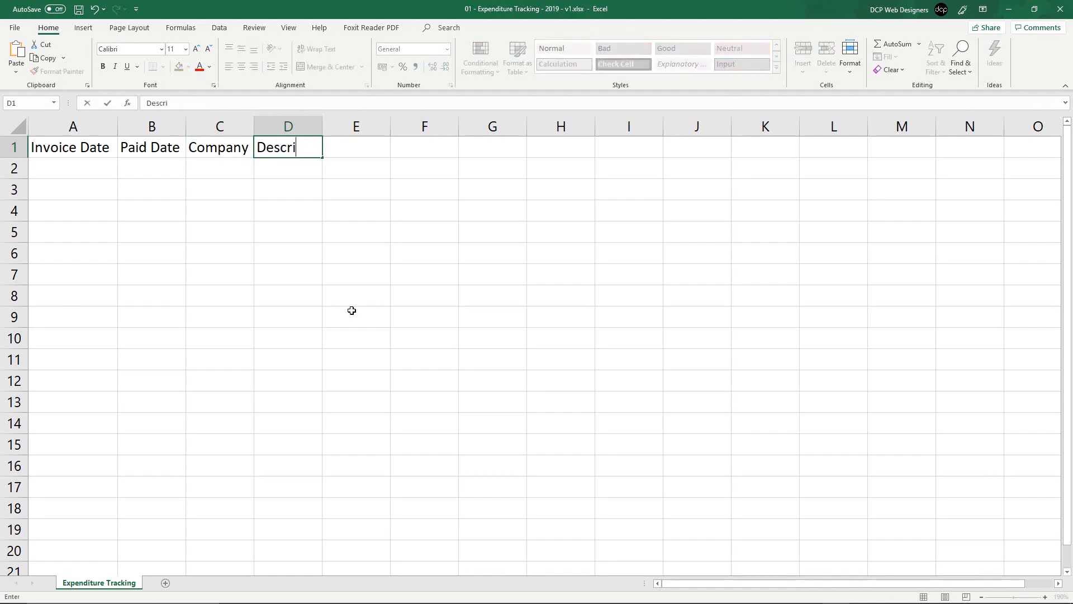
type("ption")
key("Tab")
Step: Enter the headings Payment Type in E1 and Location in F1
type("Pa")
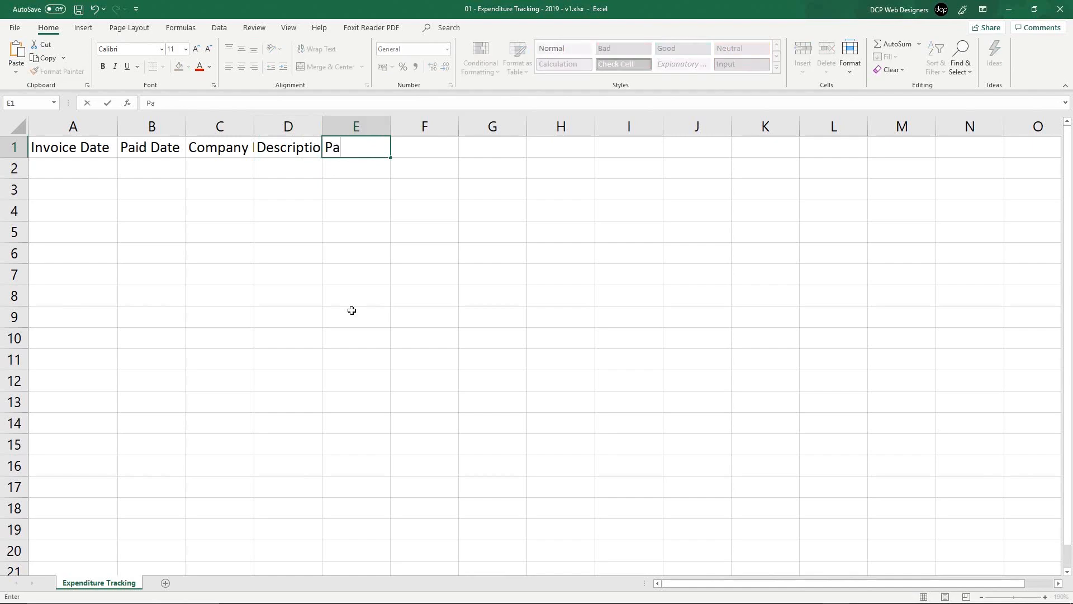
type("yment Type")
key("Tab")
type("London")
key("BackSpace")
key("BackSpace")
key("BackSpace")
key("BackSpace")
type("cation")
key("Return")
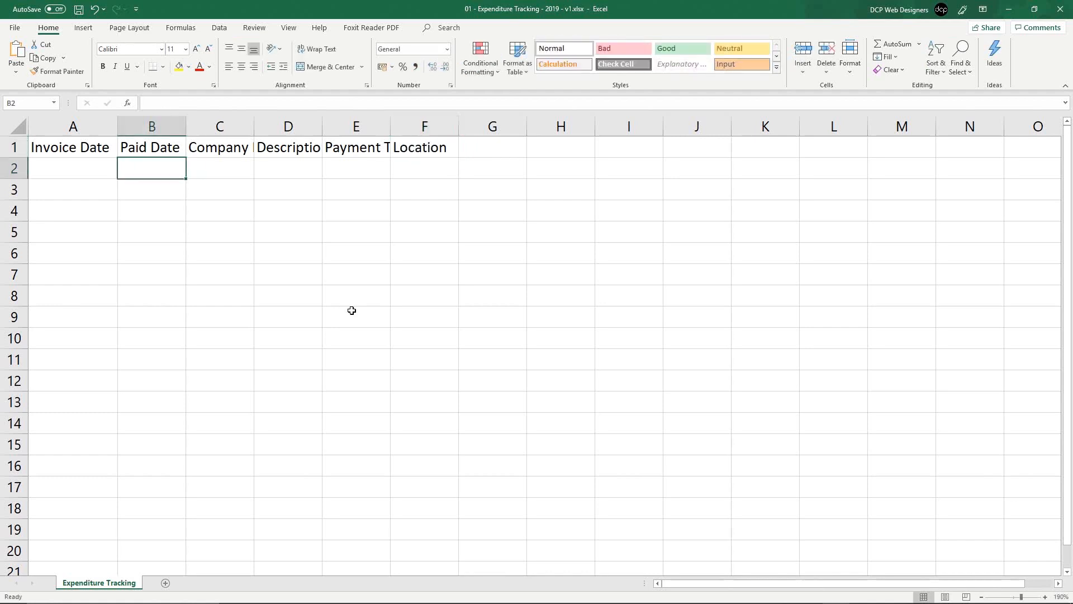
Step: Fit all column widths of the sheet to their headings and select the Location heading cell
left_click(19, 127)
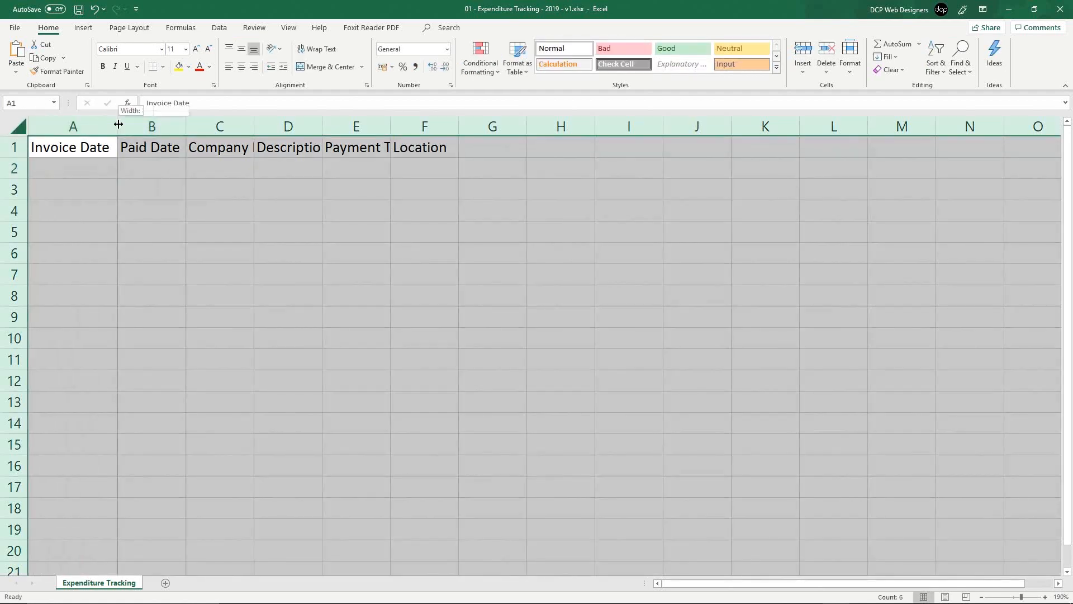
double_click(117, 125)
left_click(339, 210)
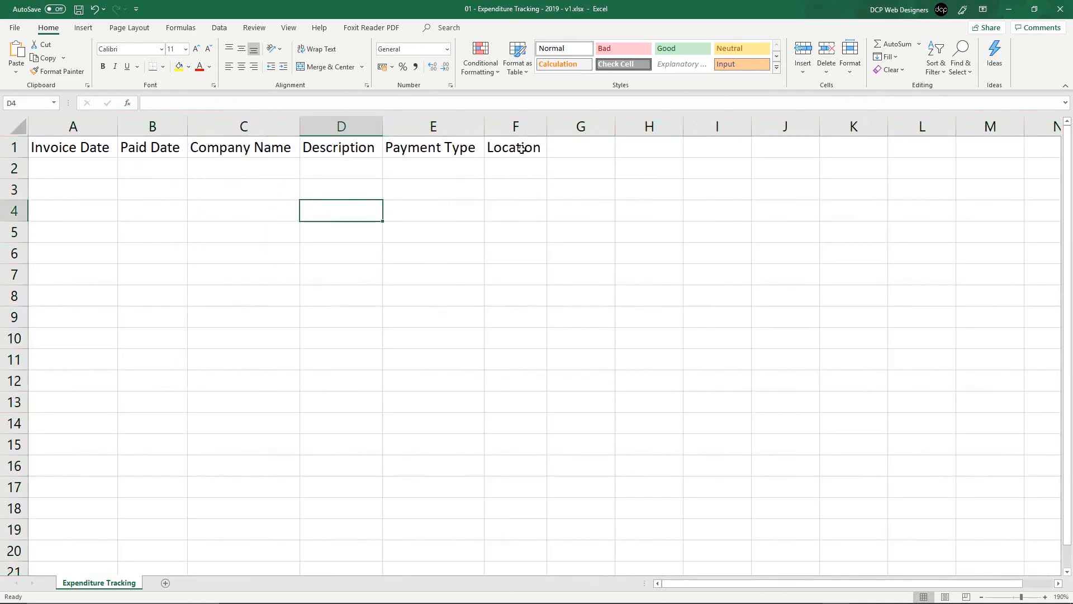
left_click(522, 149)
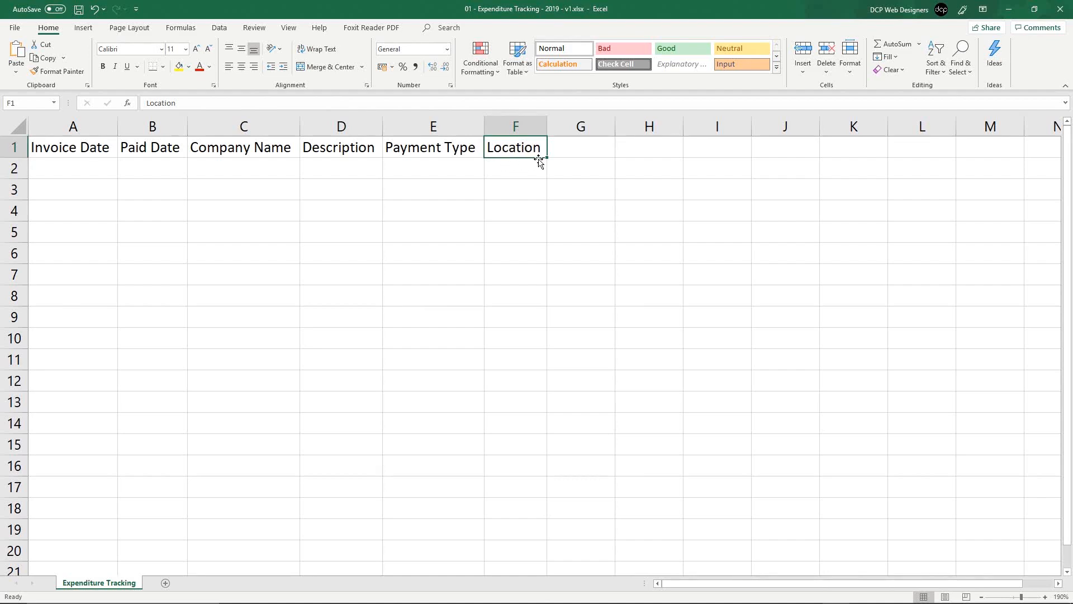
Step: Enter the headings Cost in G1 and Other Currencies in H1, and fit column H to its heading
left_click(593, 145)
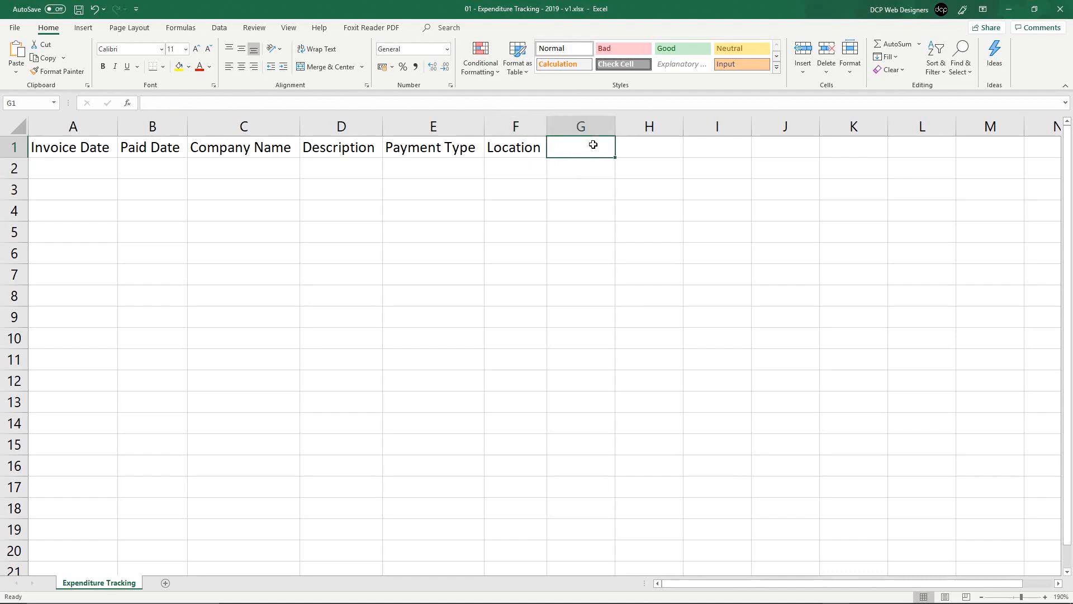
type("Cost")
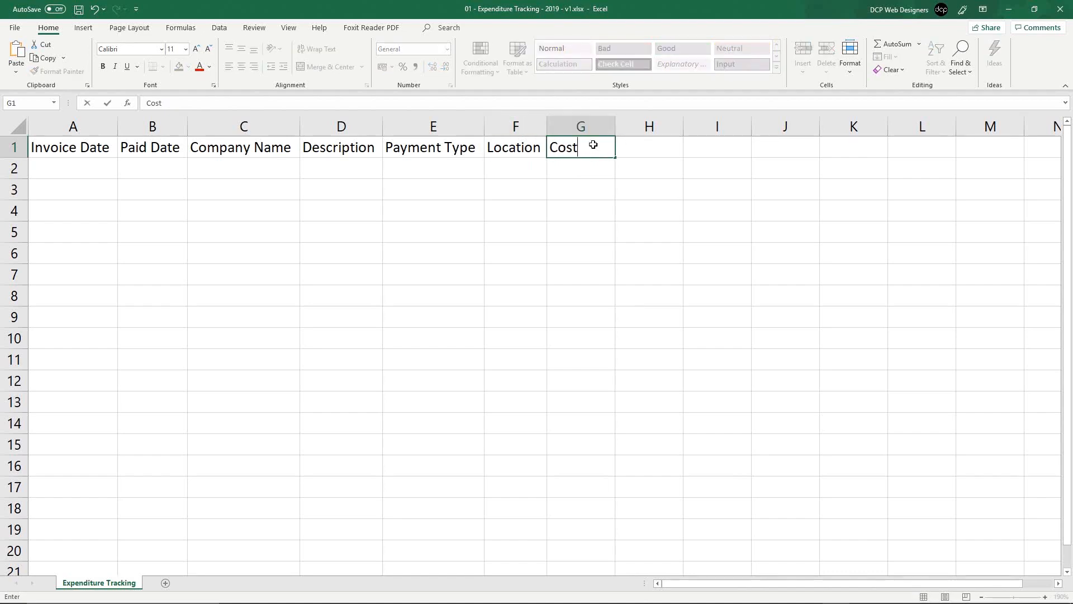
key("Tab")
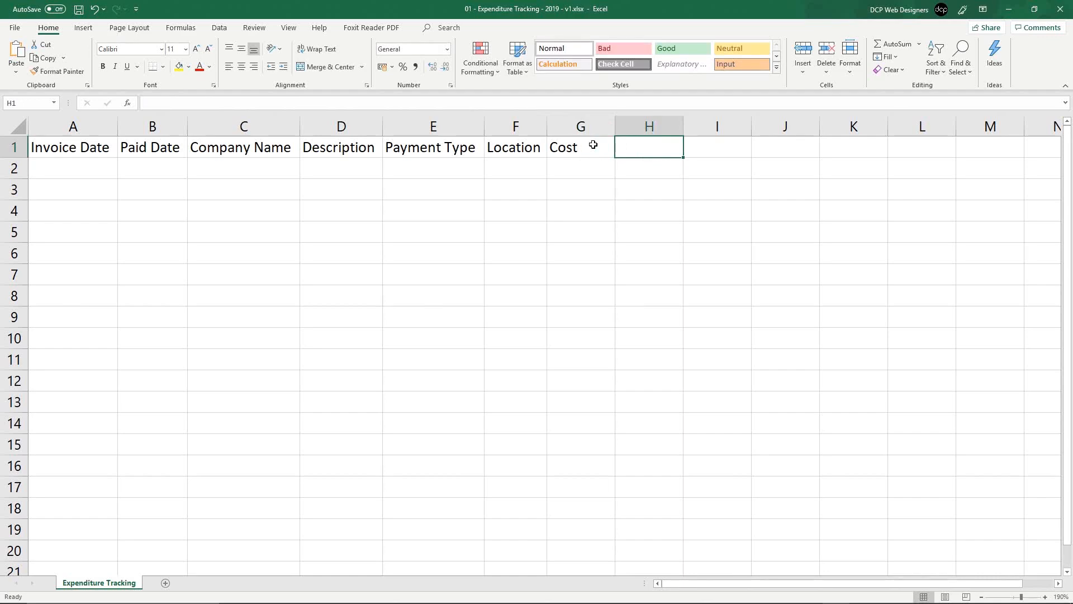
type("Other ")
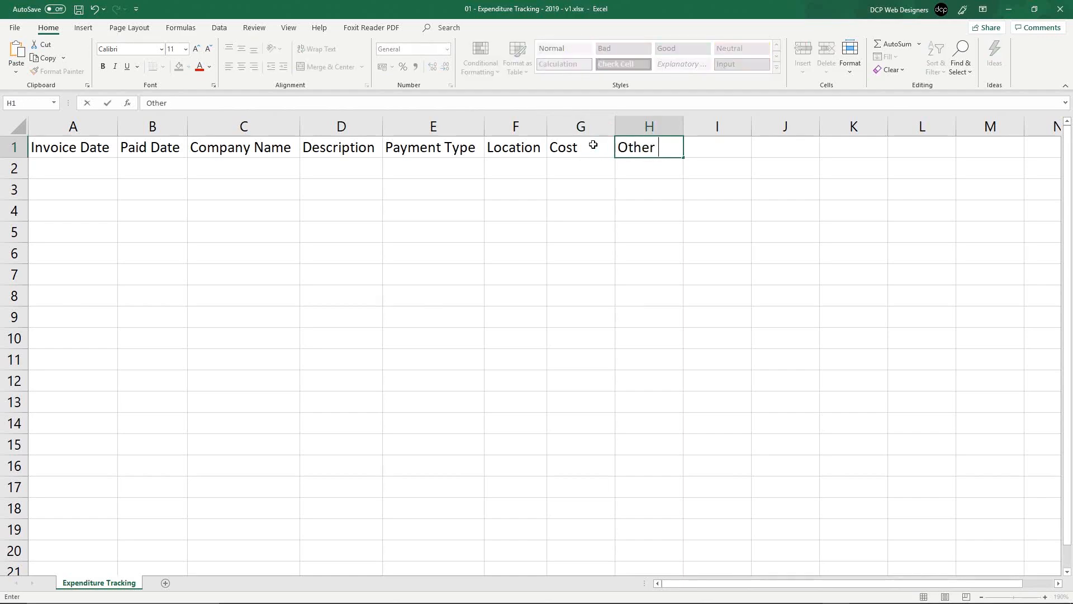
type("Currencies")
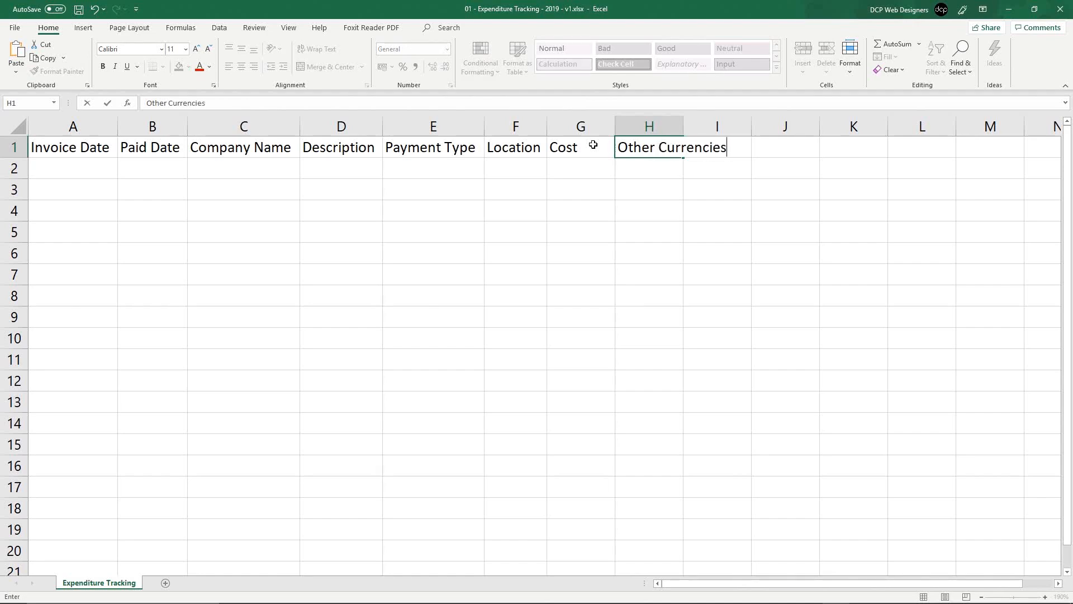
left_click(649, 212)
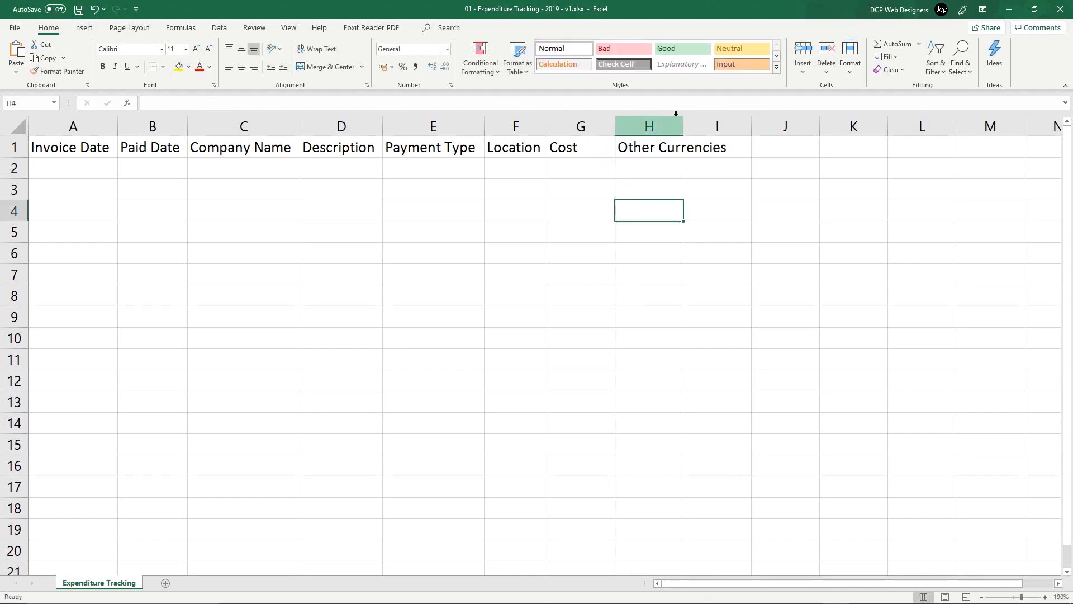
double_click(686, 124)
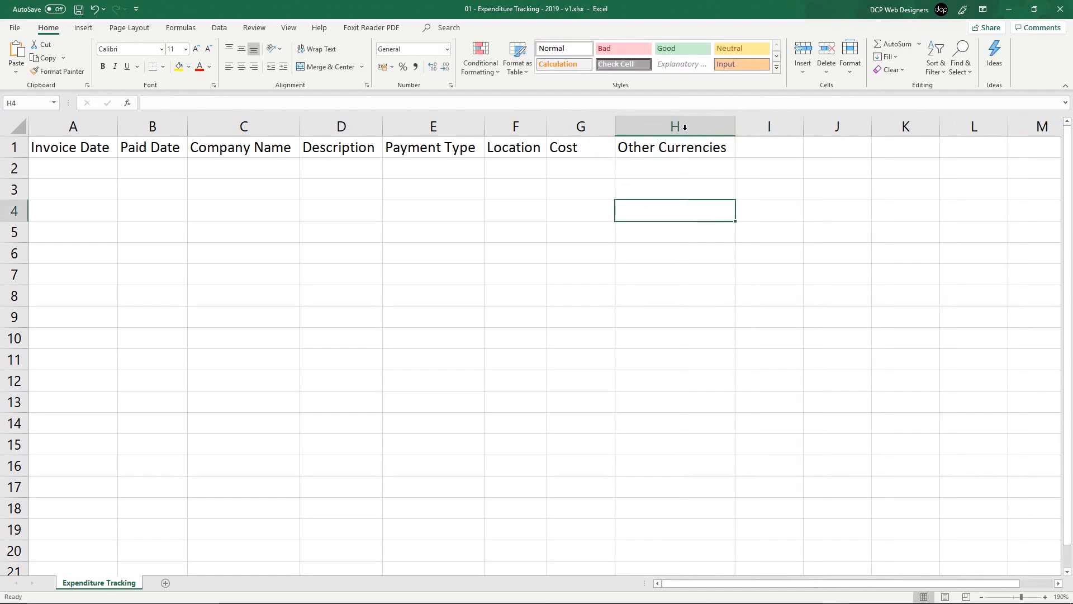
Step: Enter the heading Notes in cell I1
left_click(789, 147)
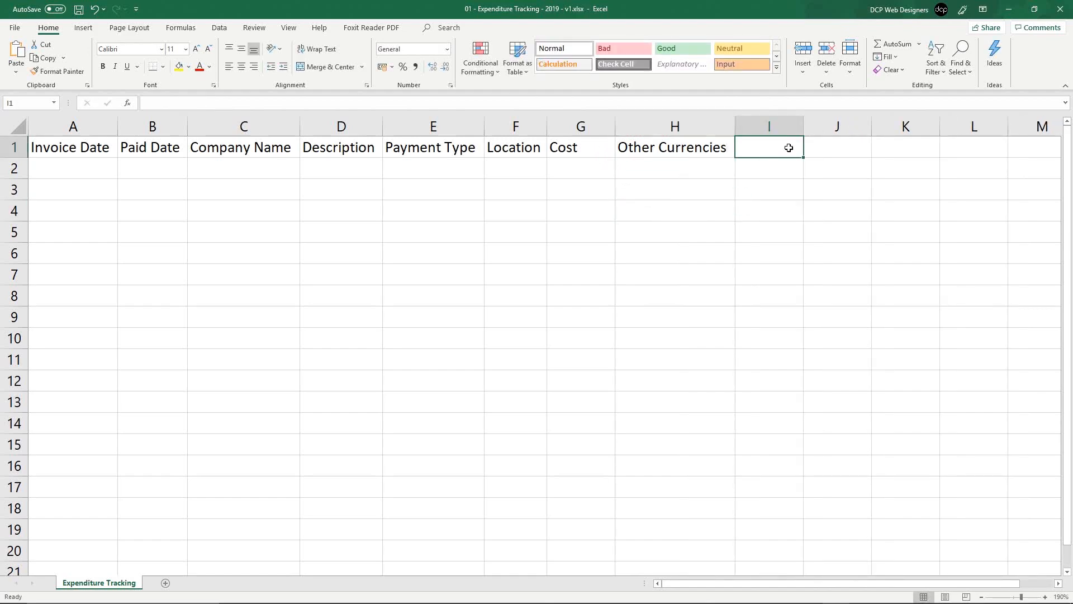
type("Notes")
key("Return")
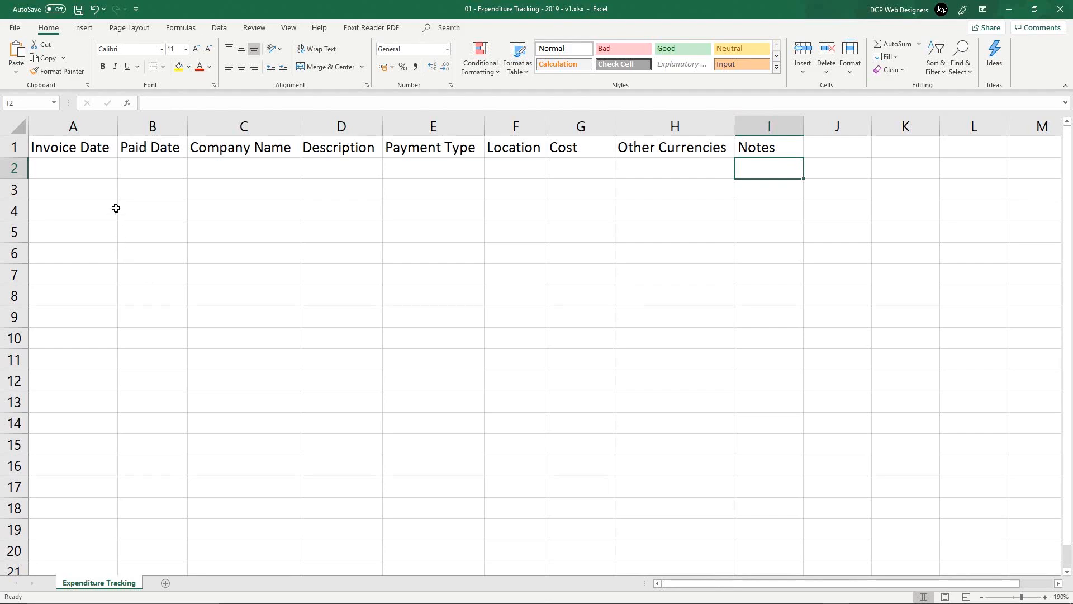
Step: Make the heading row bold and refit all column widths of the sheet to their headings
left_click(14, 147)
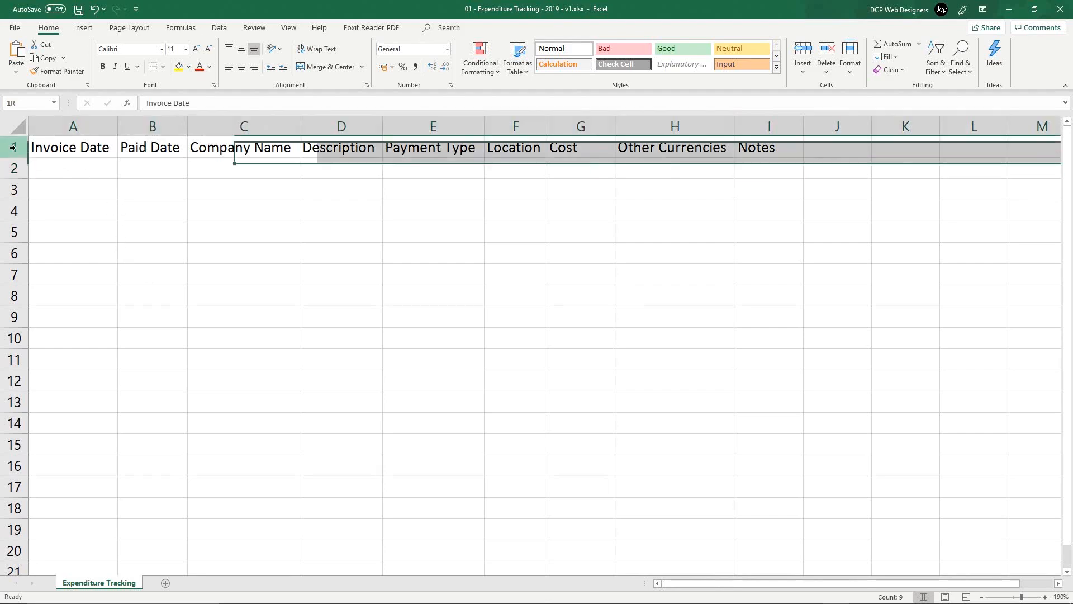
left_click(103, 66)
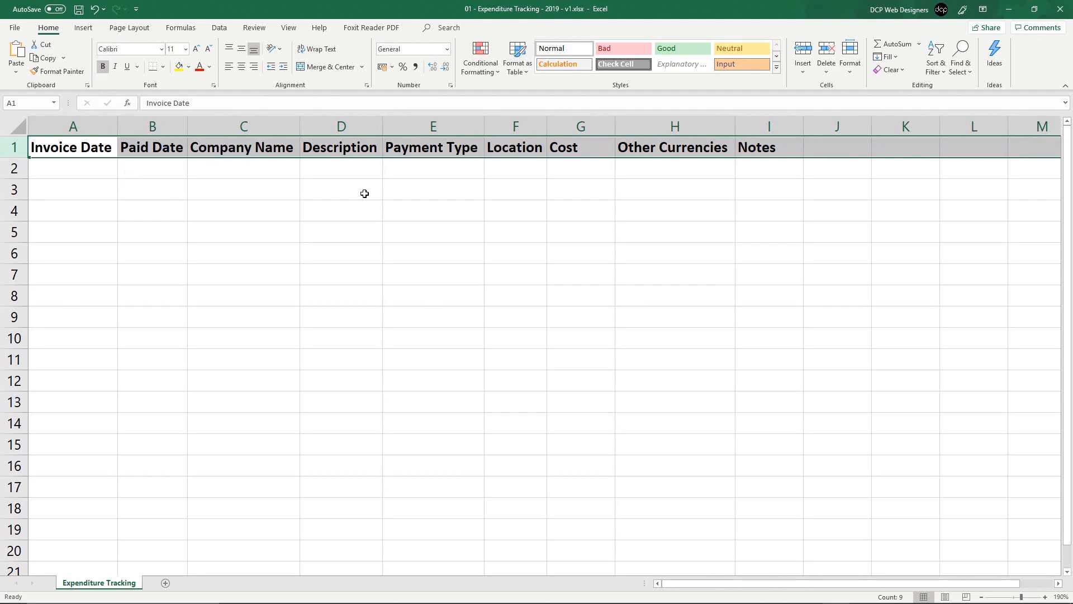
left_click_drag(302, 122, 258, 123)
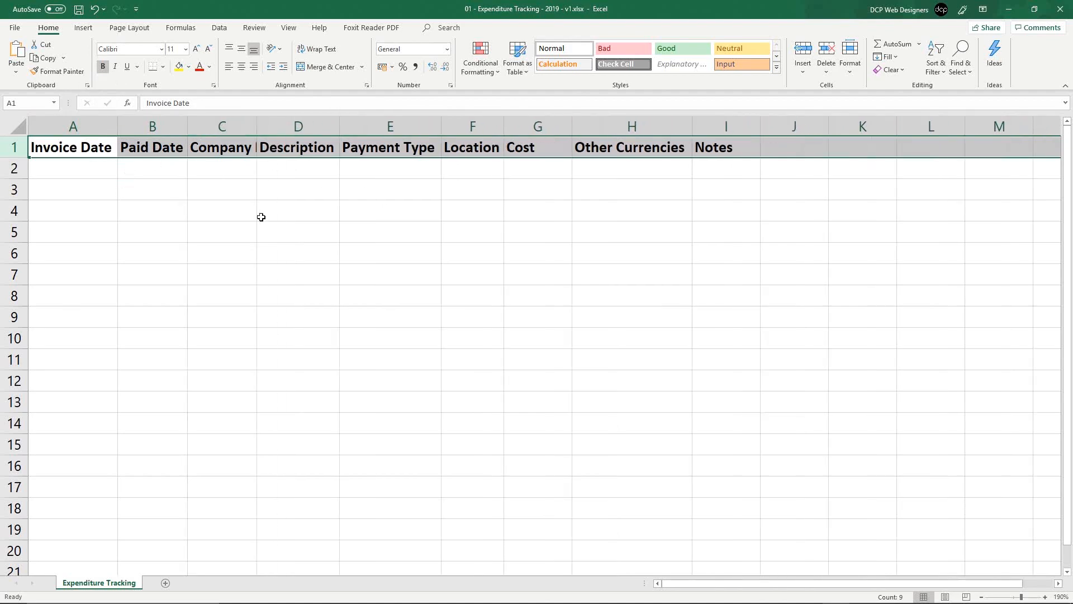
left_click(12, 131)
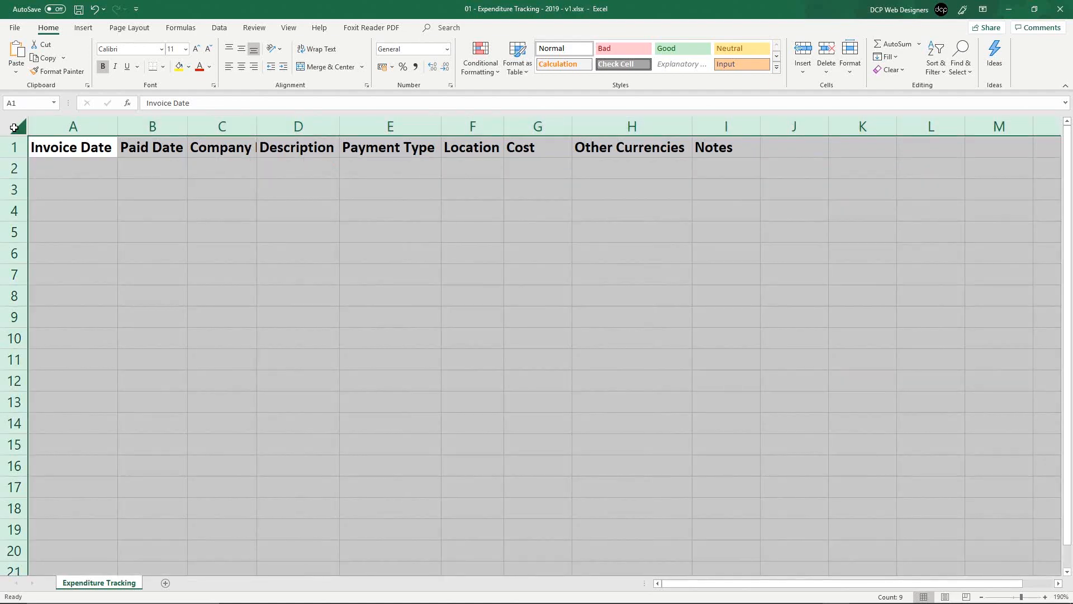
double_click(119, 125)
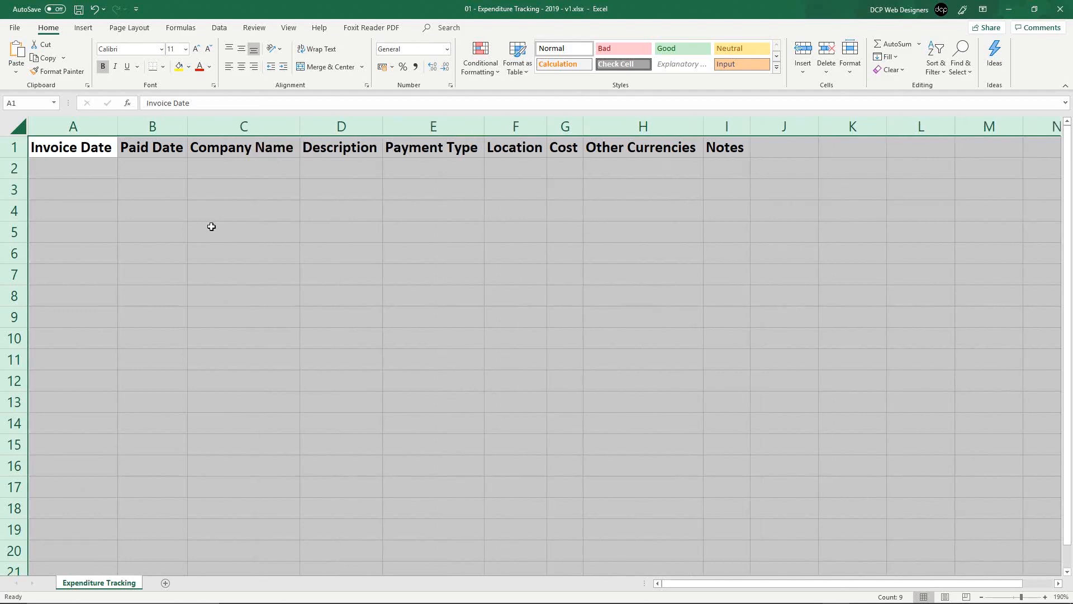
Step: Format the Invoice Date and Paid Date columns as Date with the type *14/03/2012
left_click(84, 184)
left_click_drag(84, 131, 148, 122)
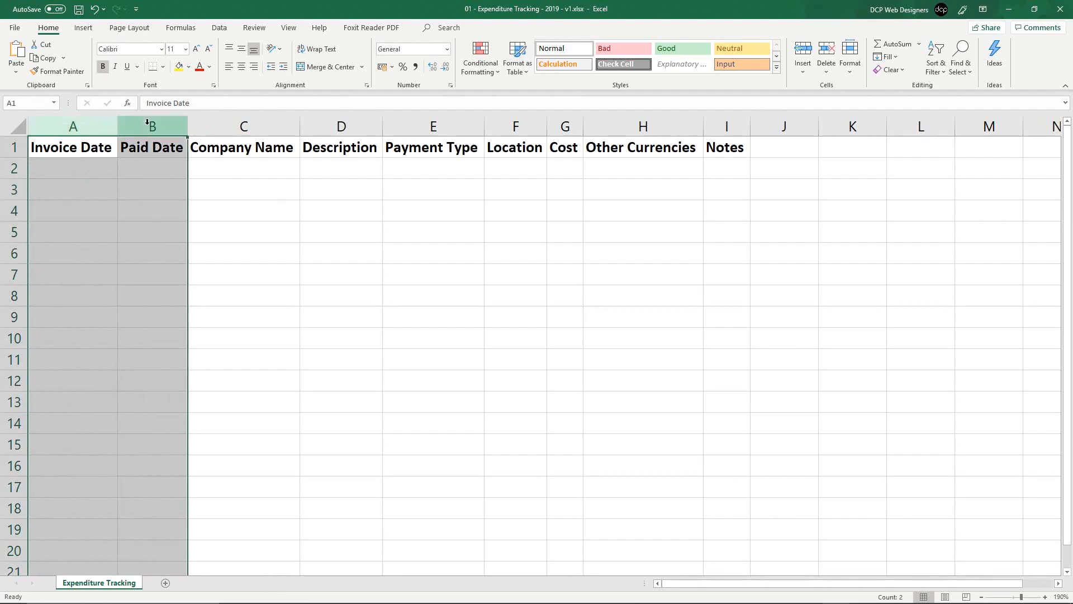
right_click(147, 123)
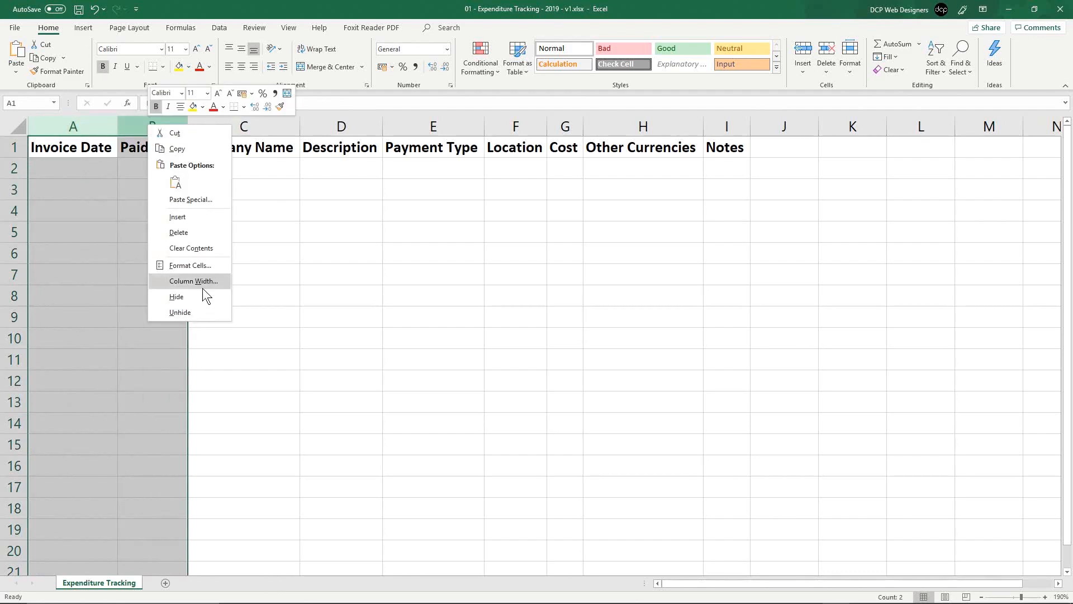
left_click(202, 266)
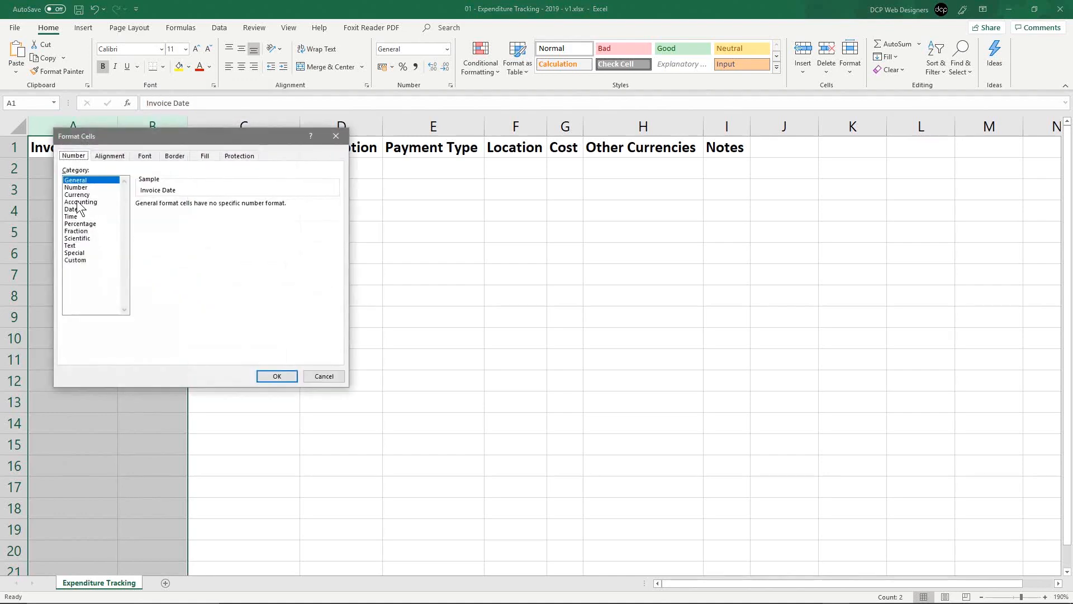
left_click(79, 210)
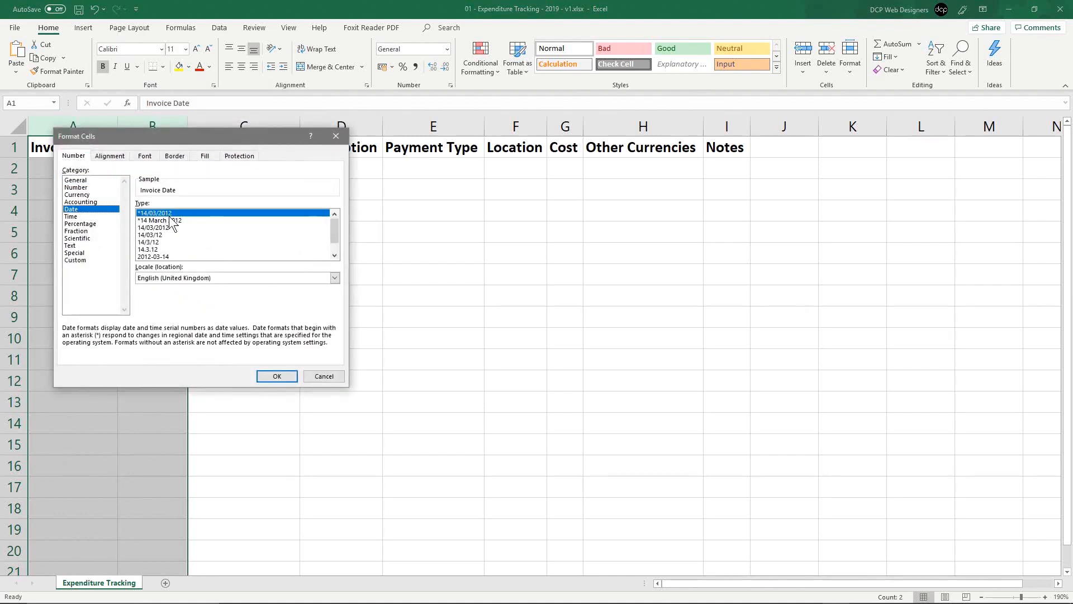
left_click(276, 377)
left_click(93, 169)
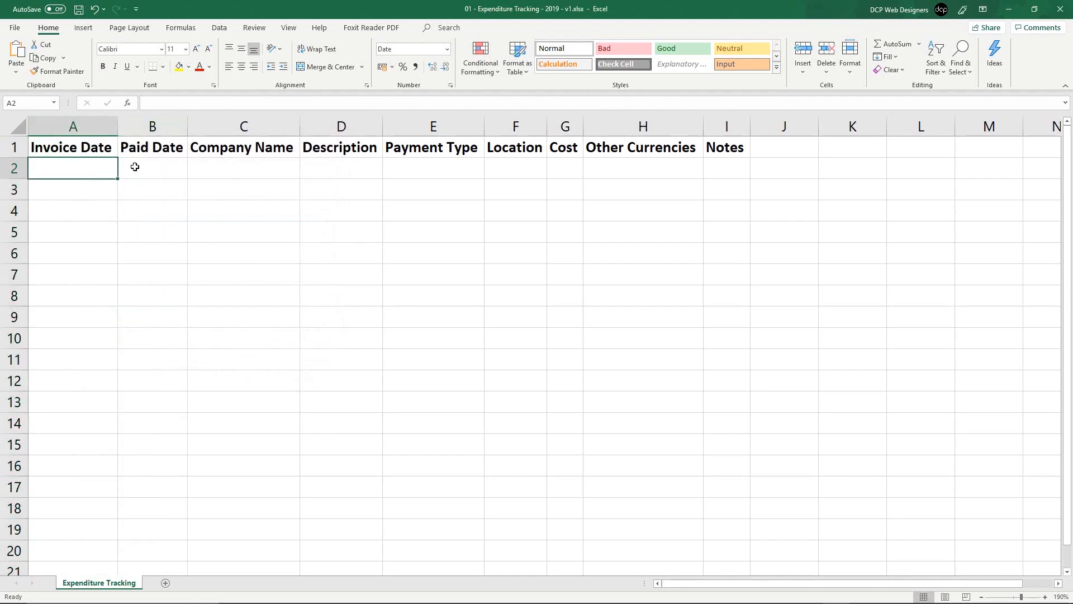
left_click(135, 168)
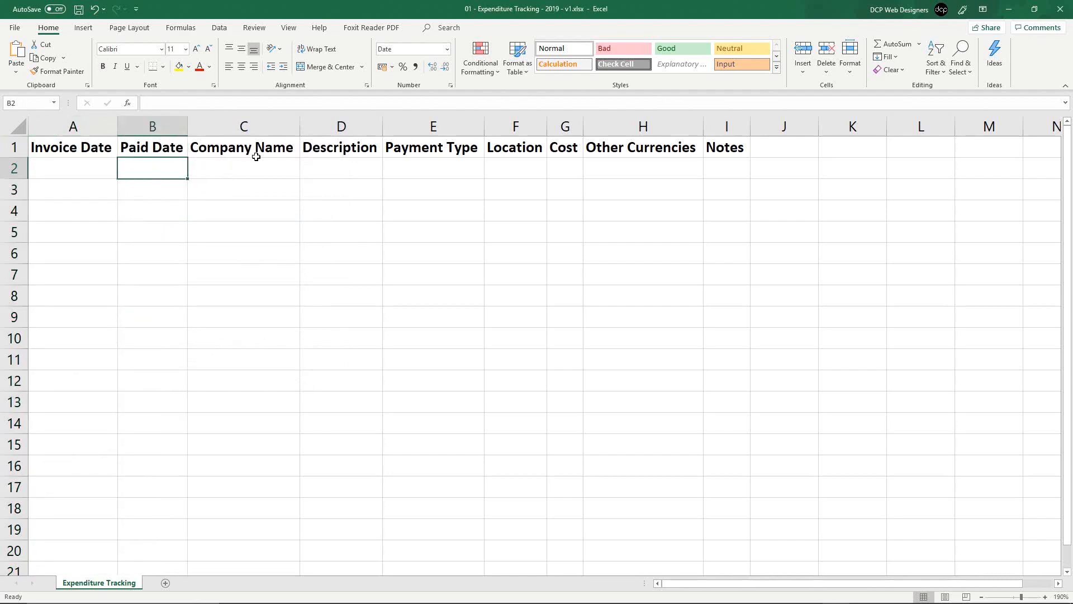
Step: Check the number format of the Company Name through Location columns without changing it
left_click(257, 128)
left_click_drag(257, 128, 508, 125)
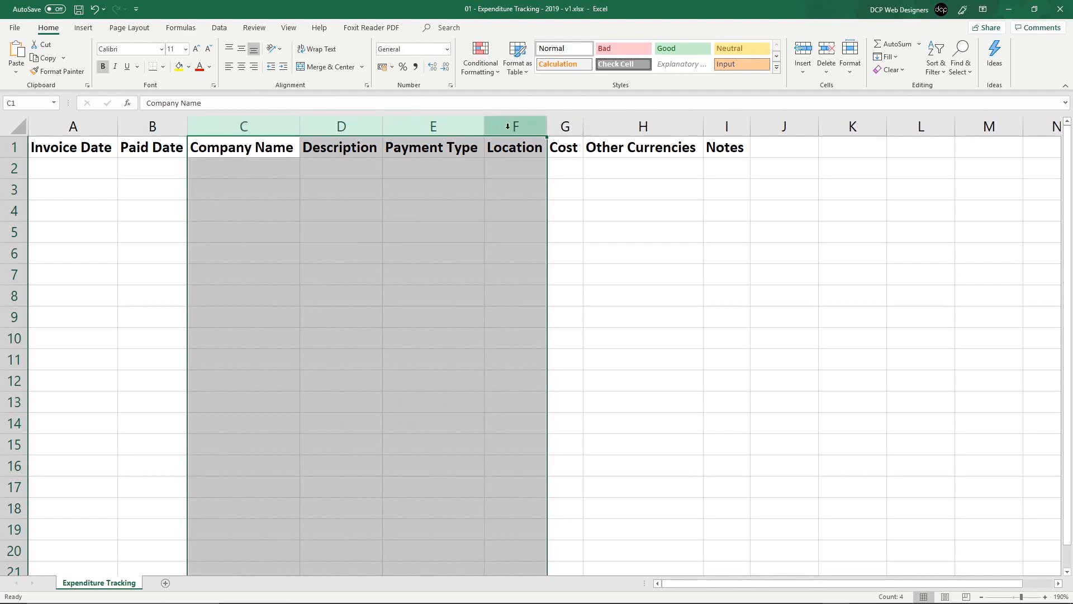
right_click(512, 130)
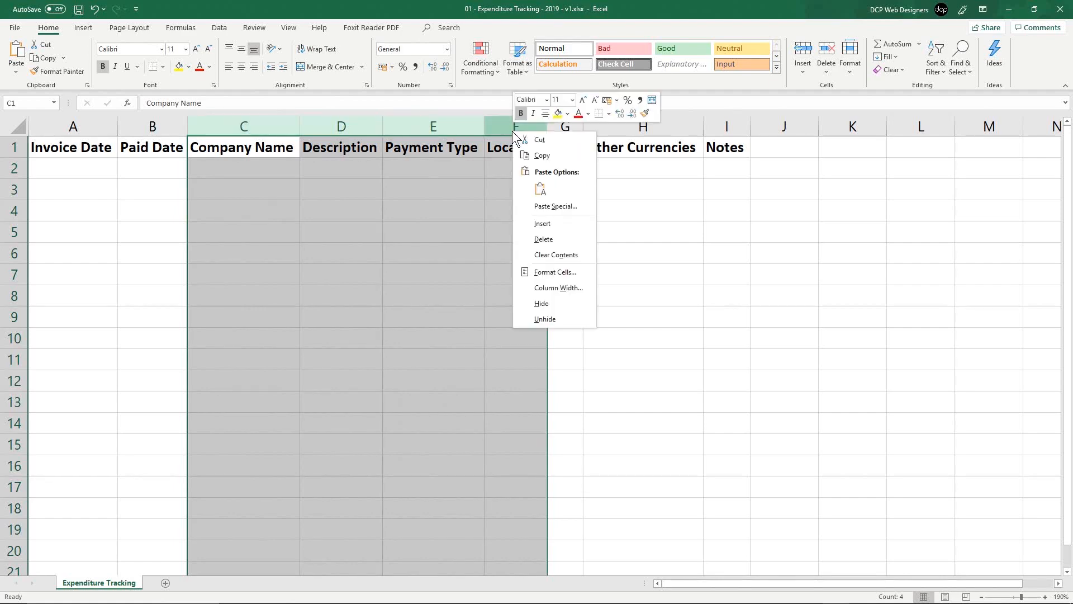
left_click(540, 272)
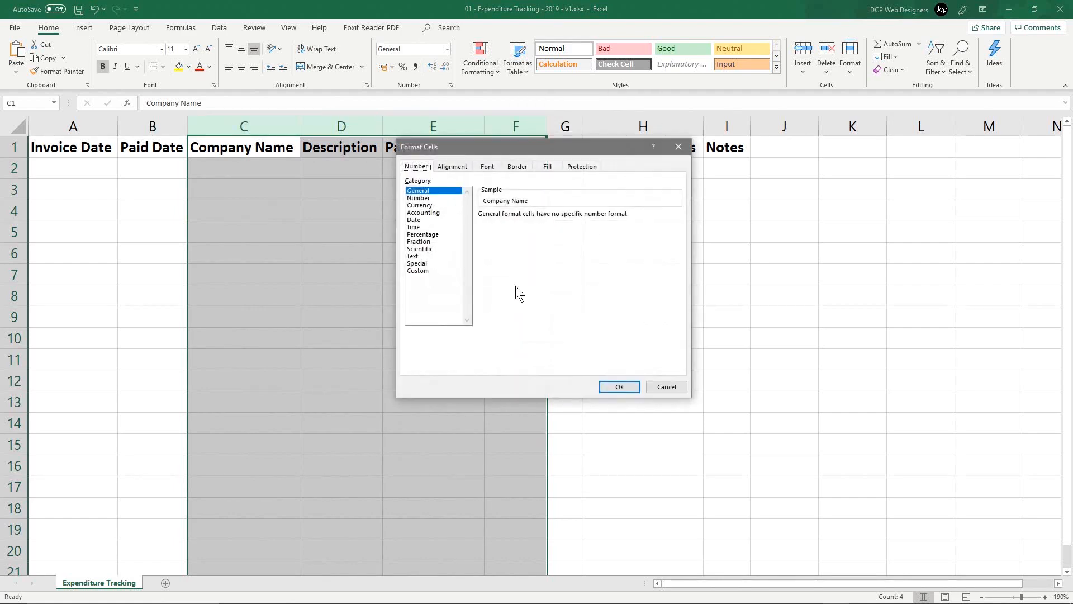
left_click(665, 386)
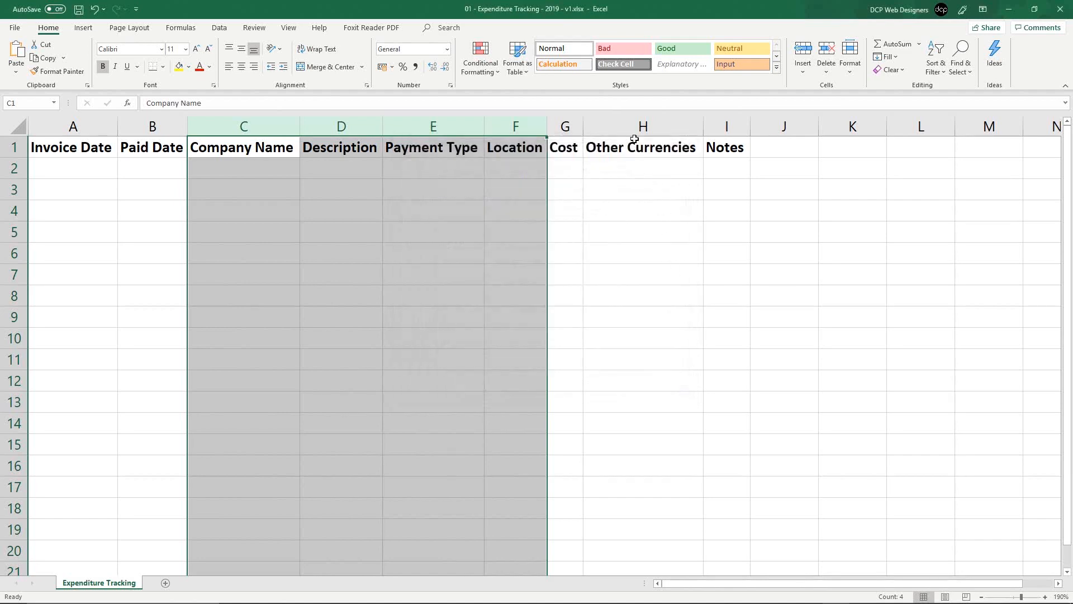
Step: Format the Cost column as Currency and select cell A2
left_click(636, 133)
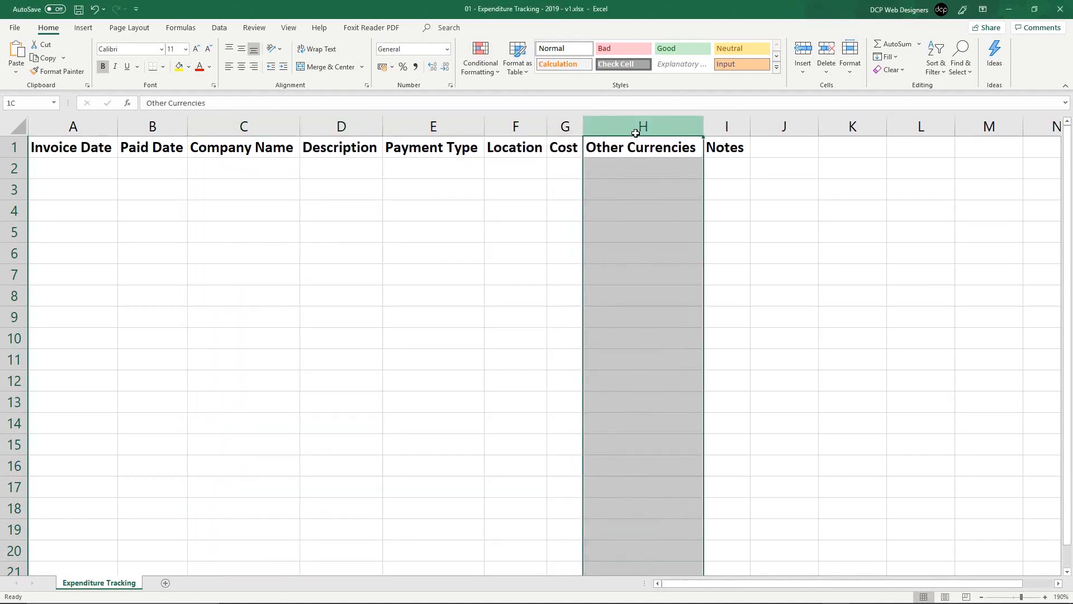
left_click_drag(636, 133, 681, 131)
left_click(566, 128)
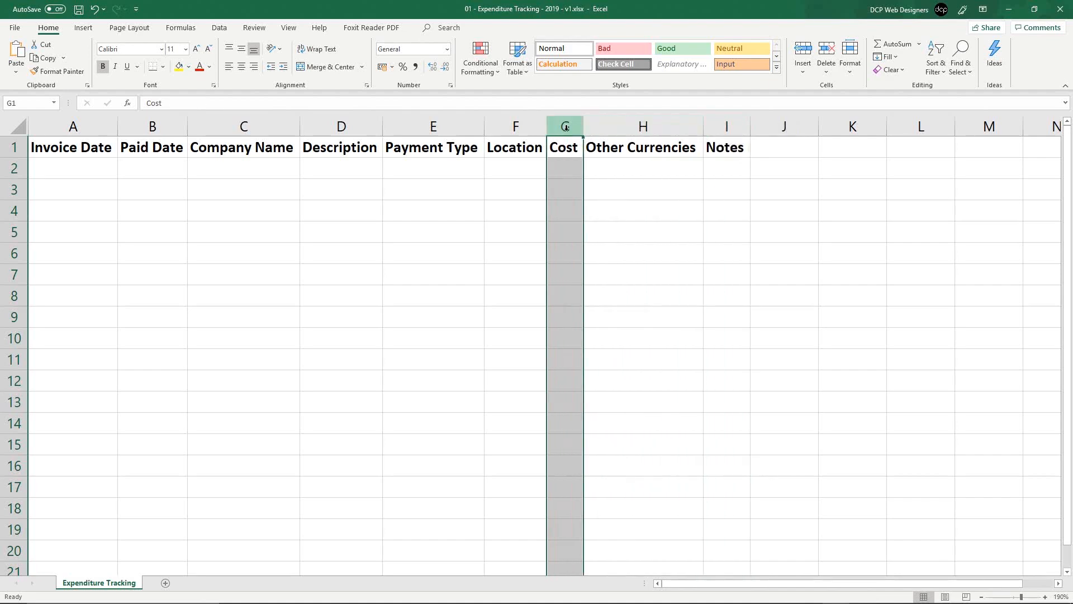
right_click(566, 127)
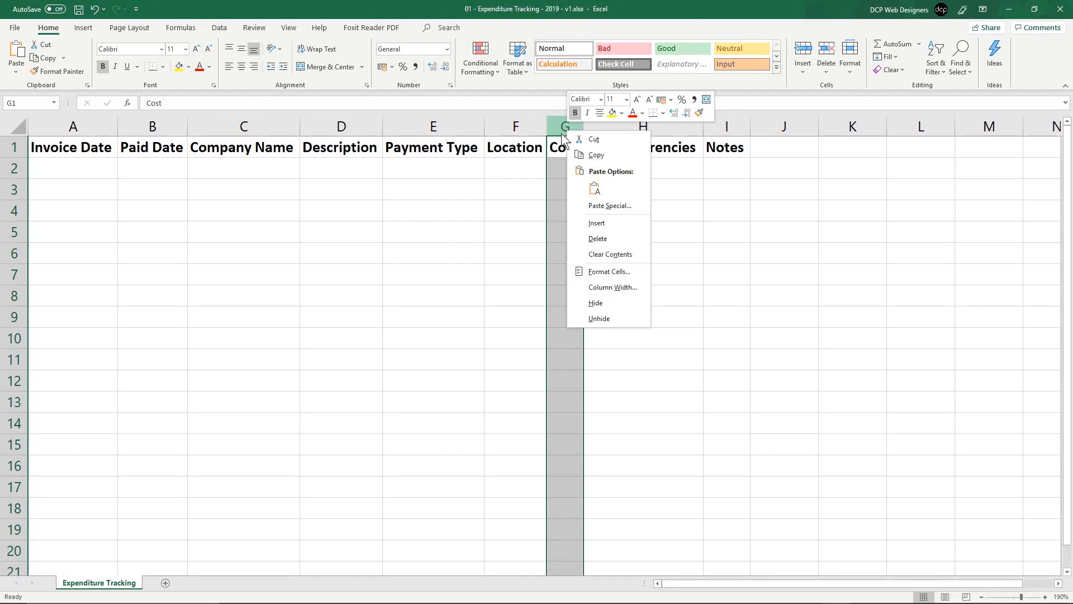
left_click(563, 129)
right_click(562, 128)
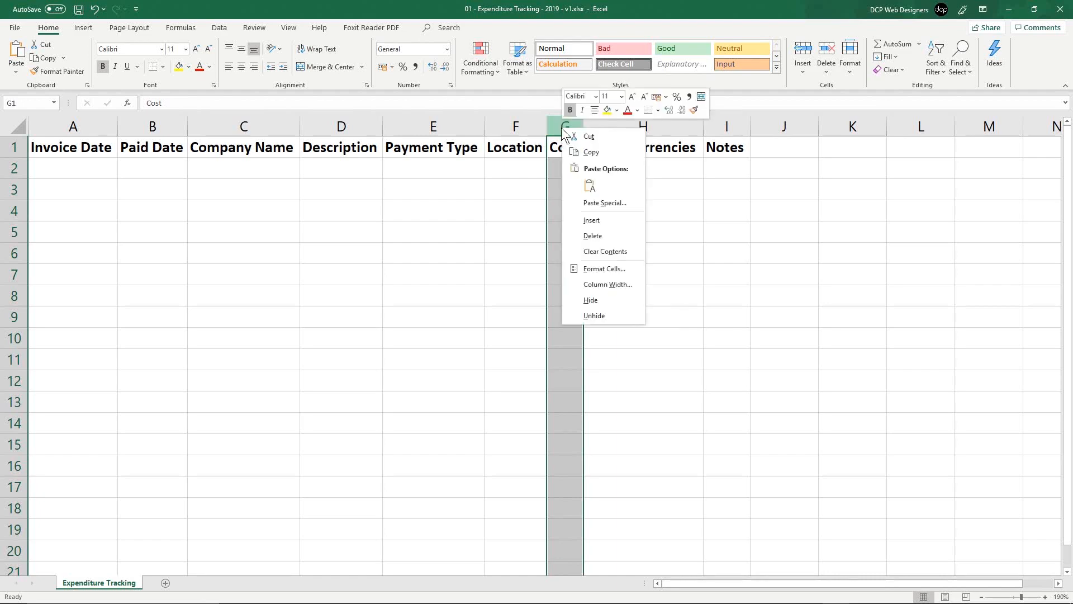
left_click(602, 271)
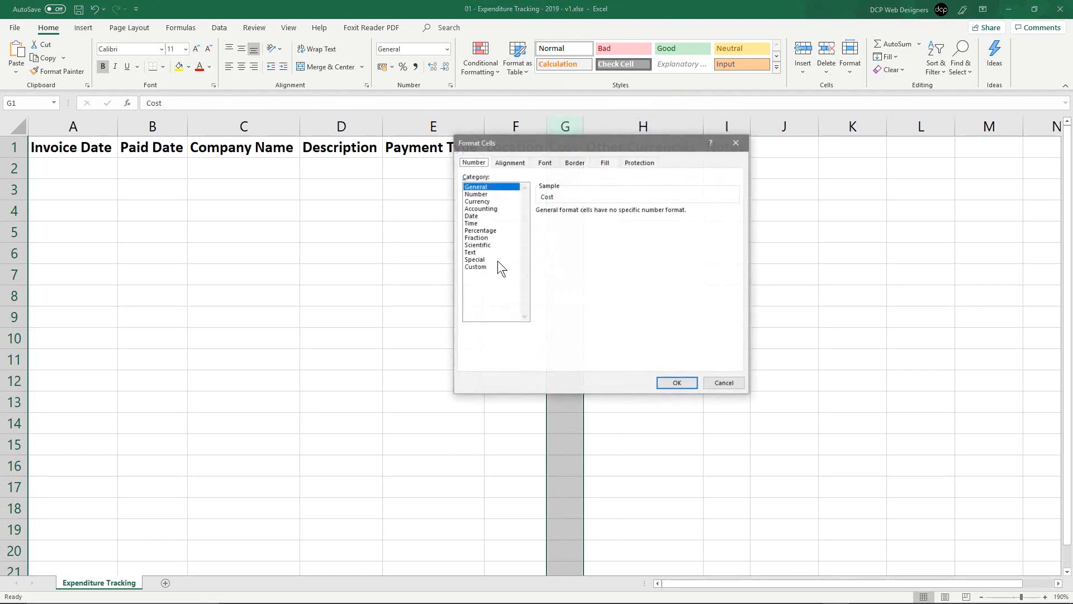
left_click(478, 201)
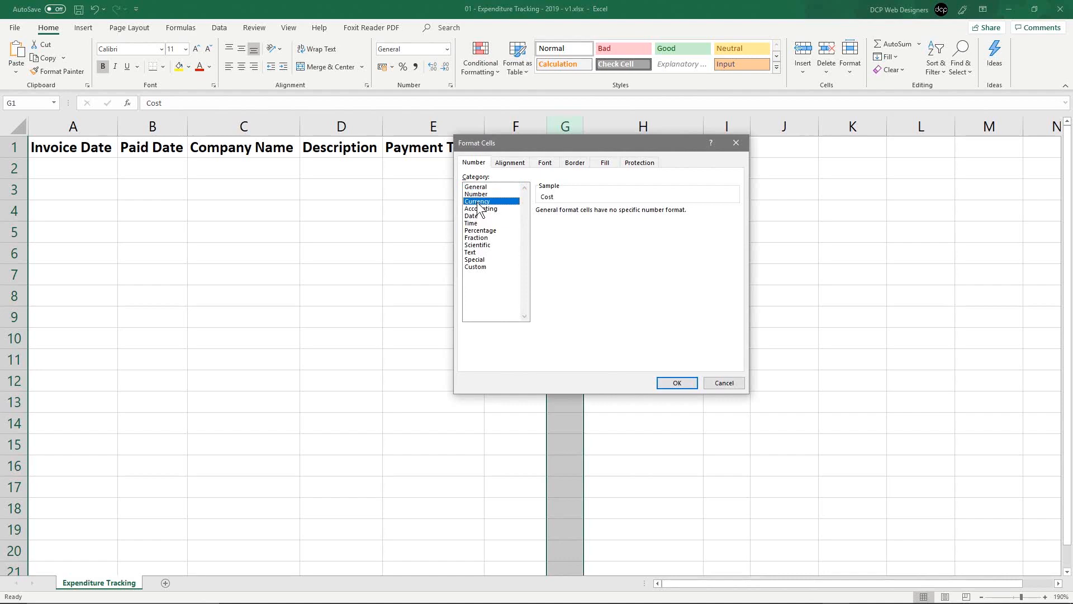
left_click(676, 383)
left_click(479, 271)
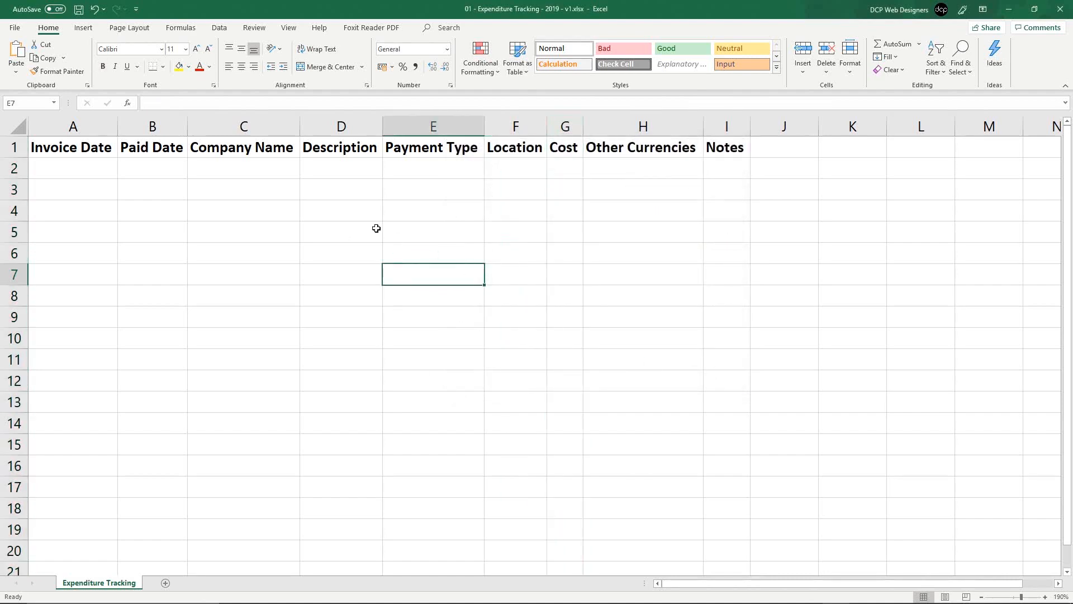
left_click(99, 172)
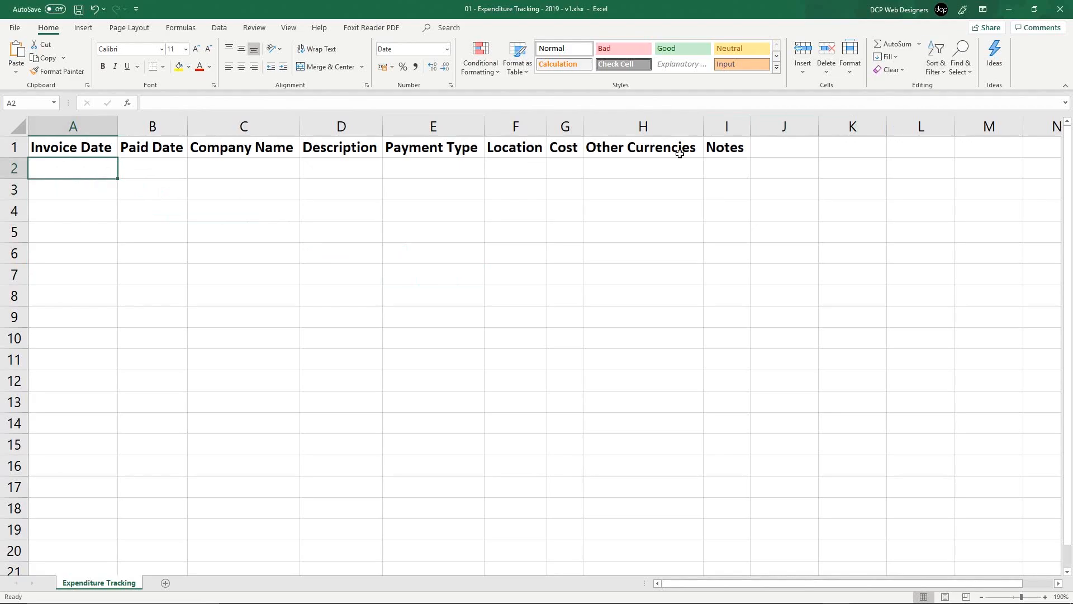
Step: Minimise the expenditure workbook, open 00 - invoice tracker - 2019 - v2.xlsx from the project folder and select row 2
left_click(1009, 9)
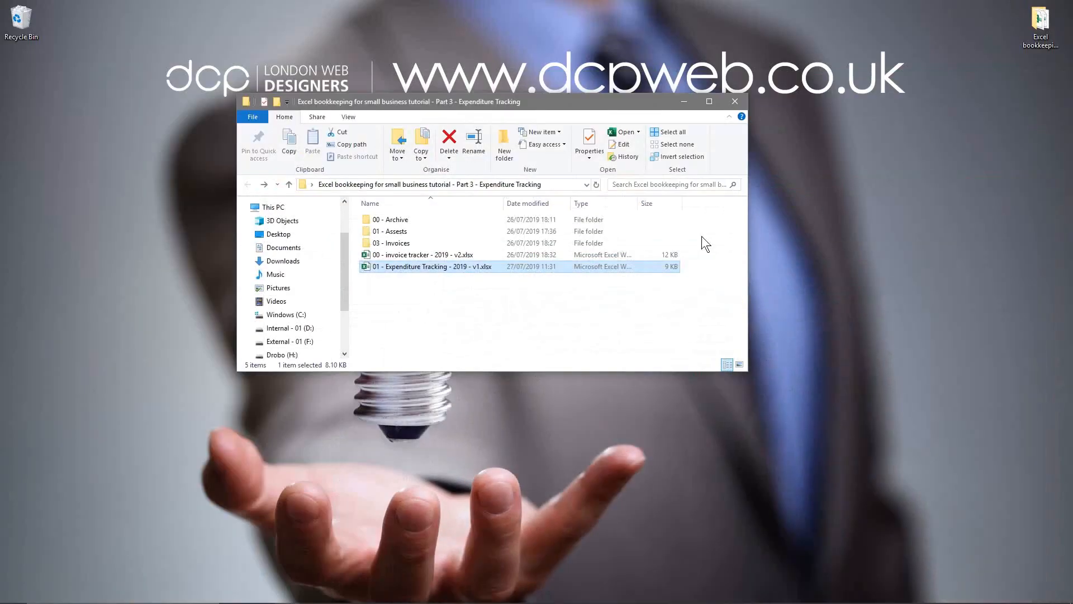
double_click(381, 256)
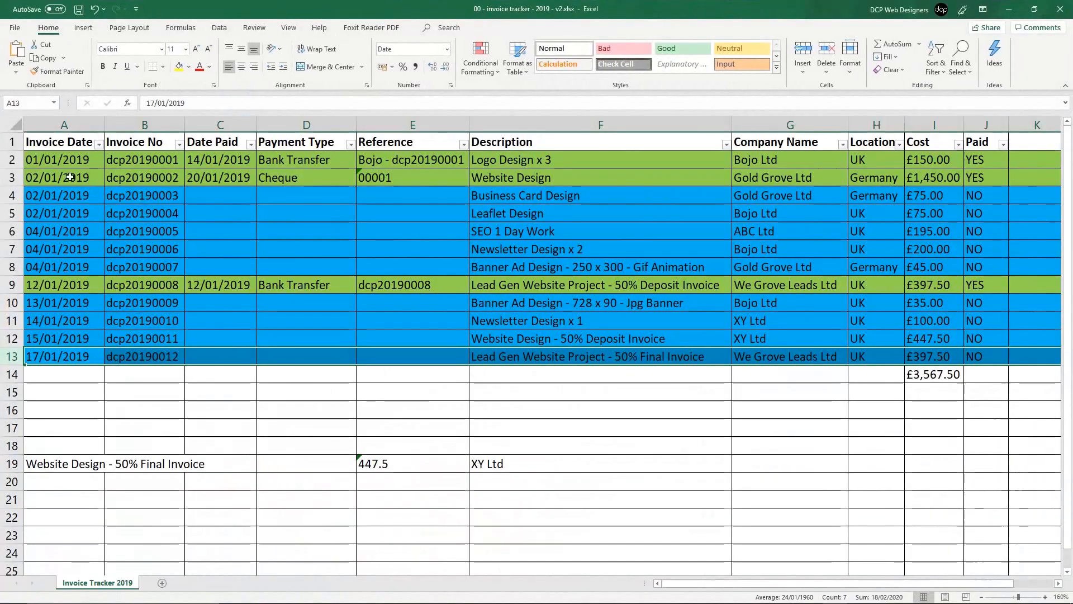
left_click(11, 159)
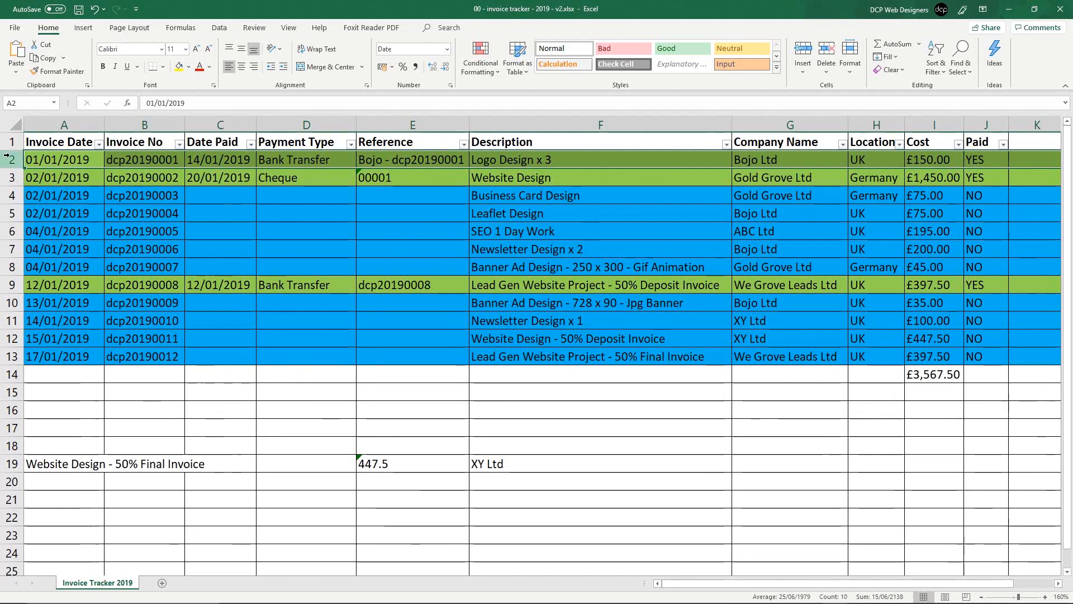
Step: Review invoice rows 2 to 13 in the invoice tracker, then close that workbook to return to the expenditure workbook
left_click_drag(5, 159, 7, 356)
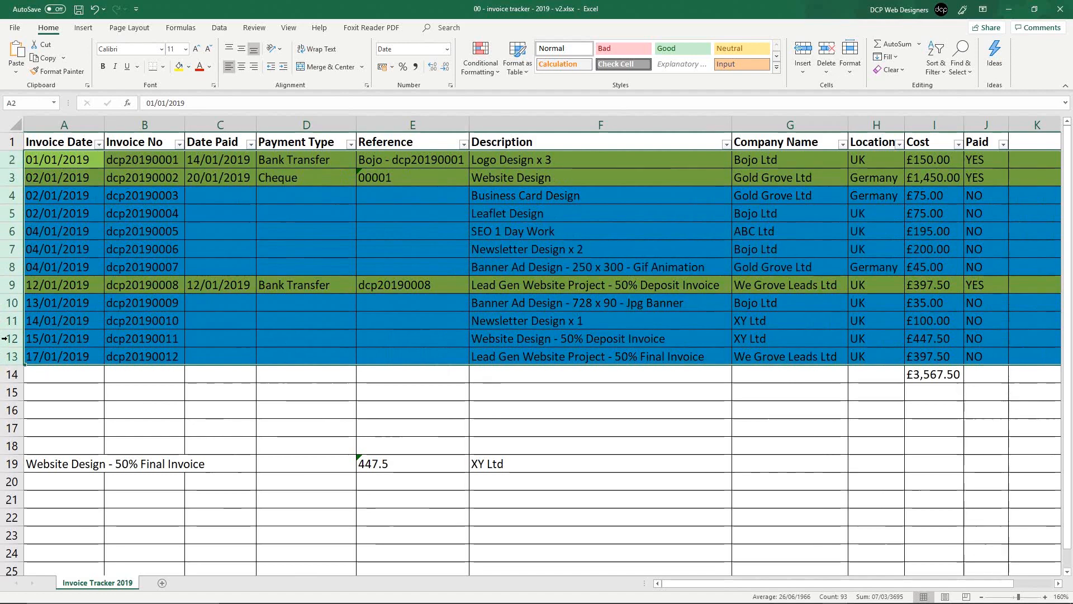
left_click(3, 160)
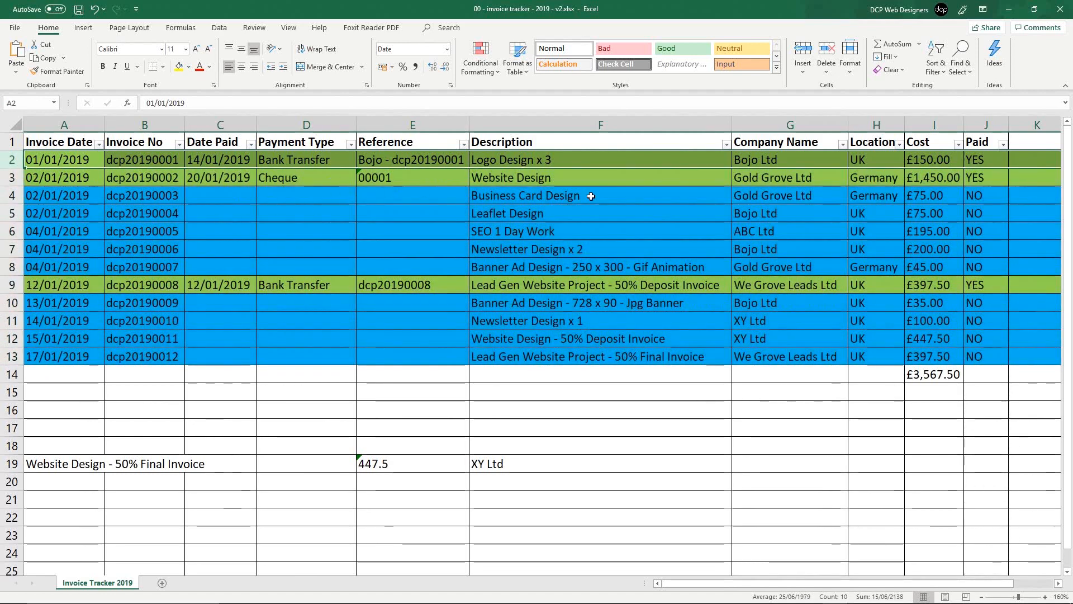
left_click(1062, 9)
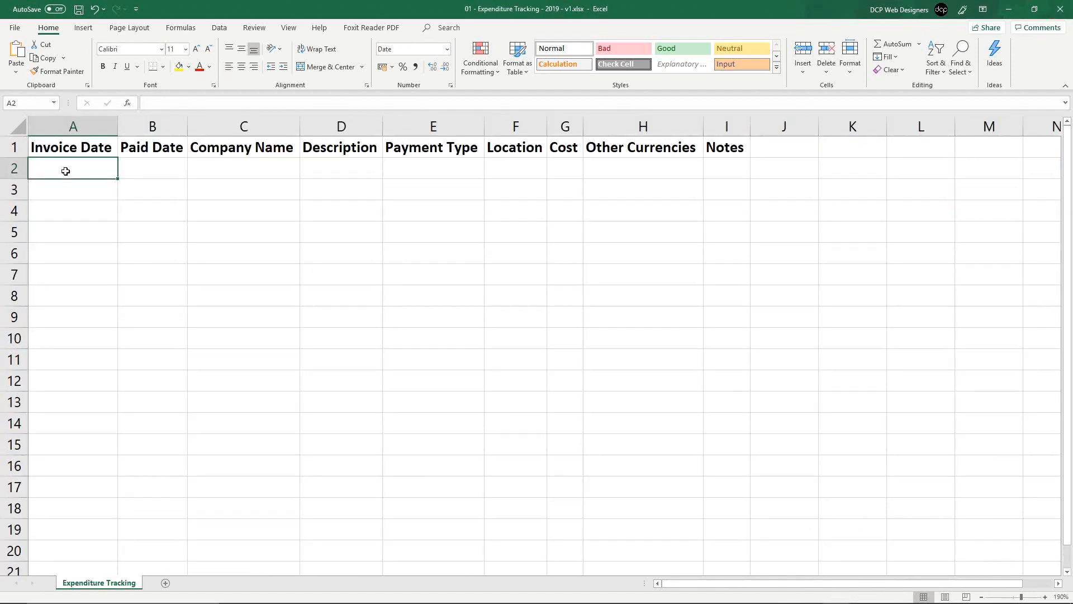
Step: Enter 01/01/2019 as the Invoice Date and Amazon as the Company Name in row 2, leaving Paid Date blank
type("01/01/2019")
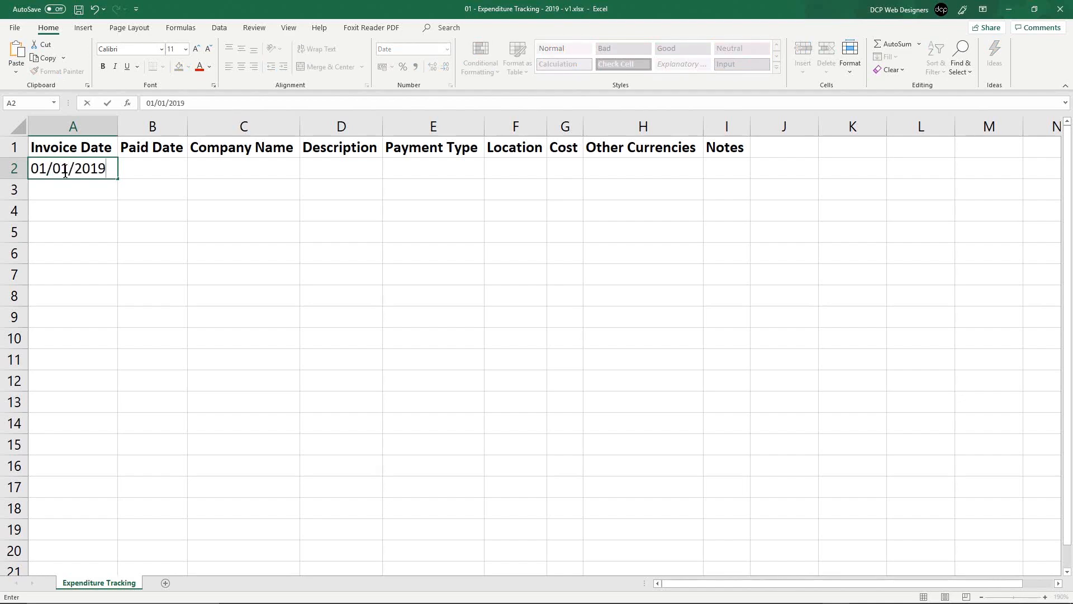
key("Tab")
key("Tab")
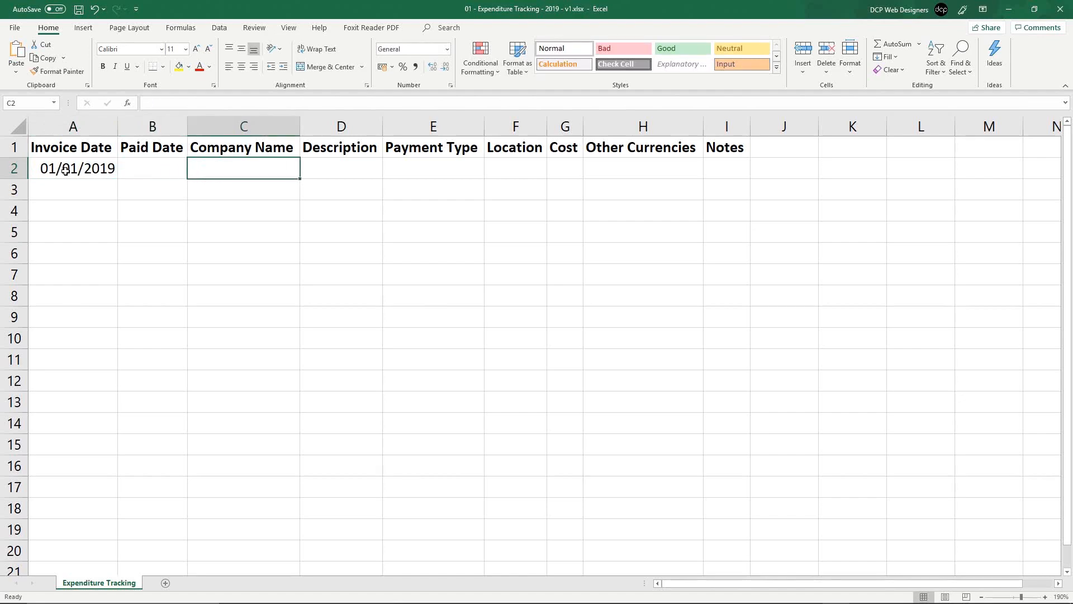
type("Amazon")
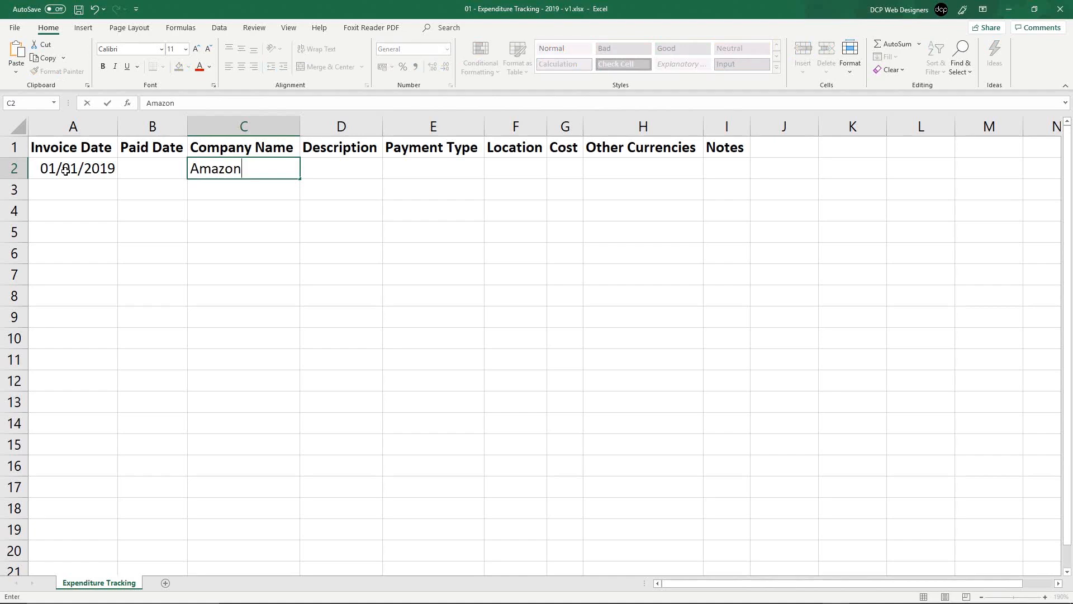
key("Tab")
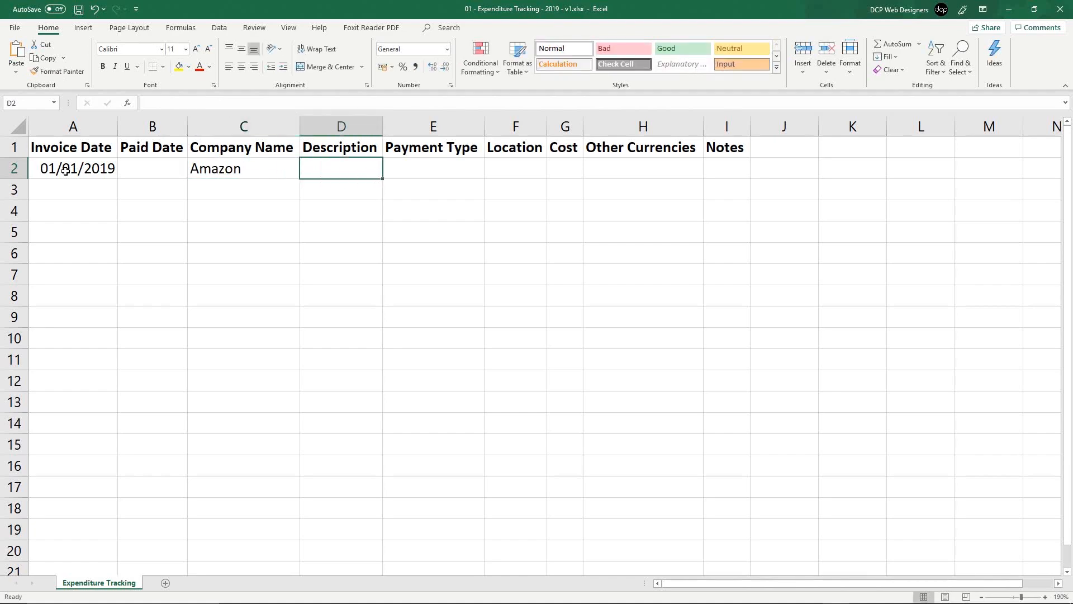
Step: Enter Laptop Computer as the Description in row 2
type("Laop")
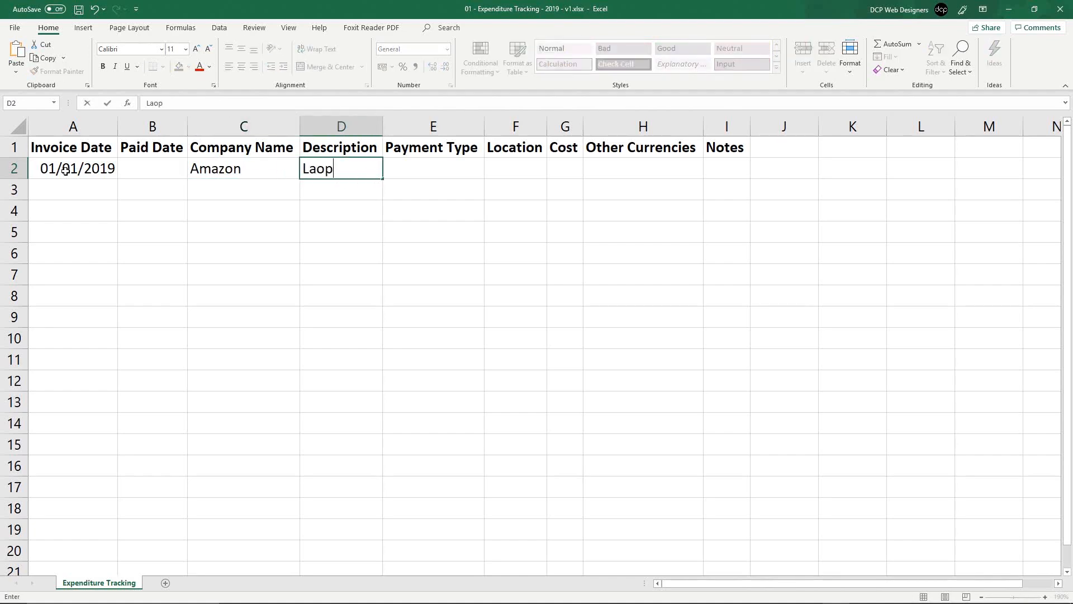
key("BackSpace")
key("BackSpace")
type("ptop Computer")
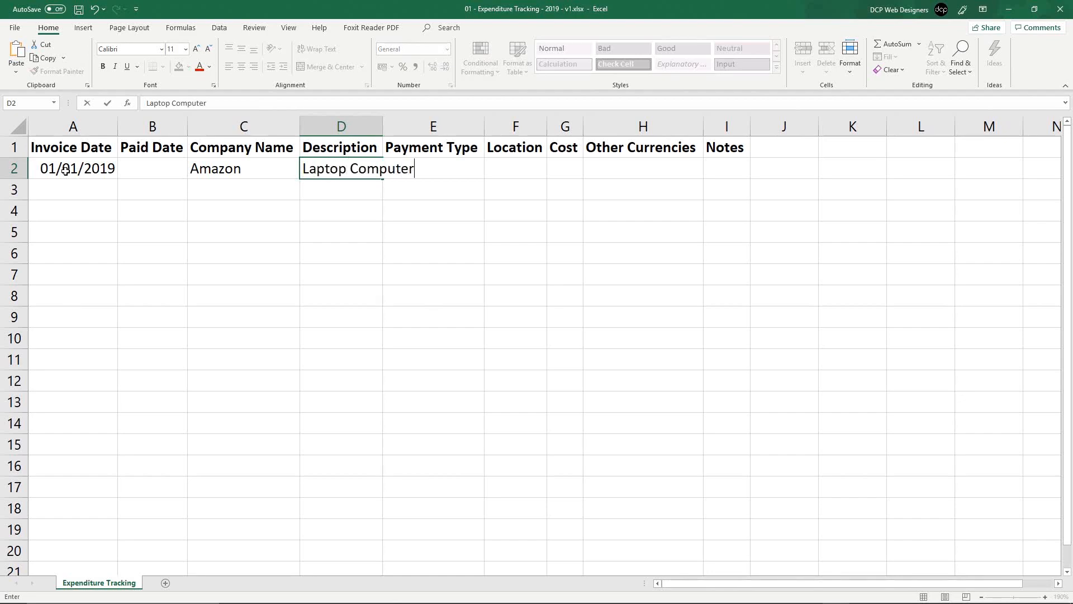
key("Return")
Step: Enter Credit Card as the Payment Type and UK as the Location in row 2
left_click(427, 168)
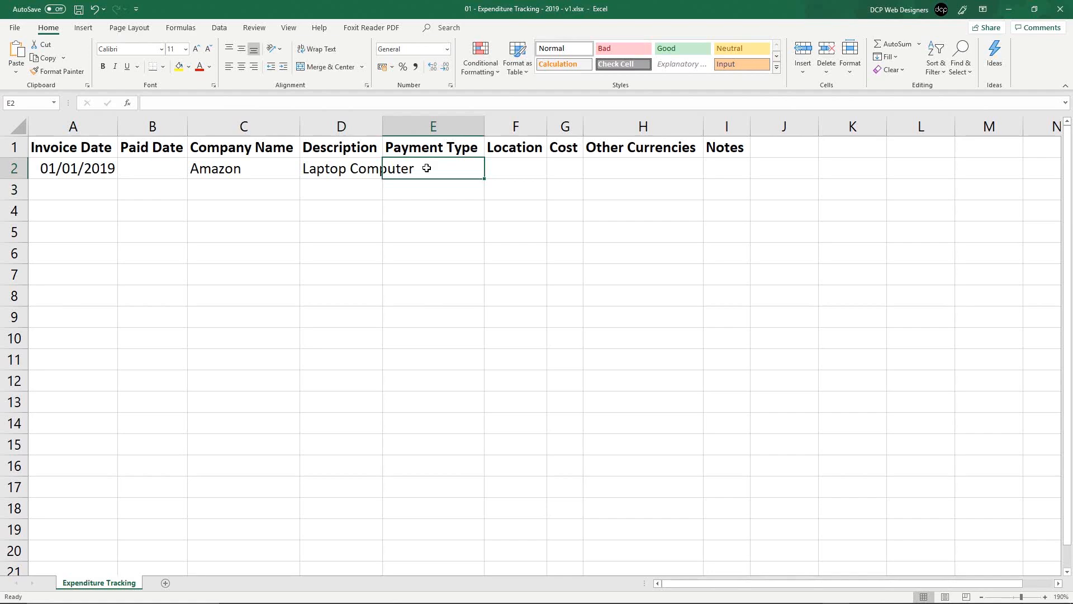
type("Crdit")
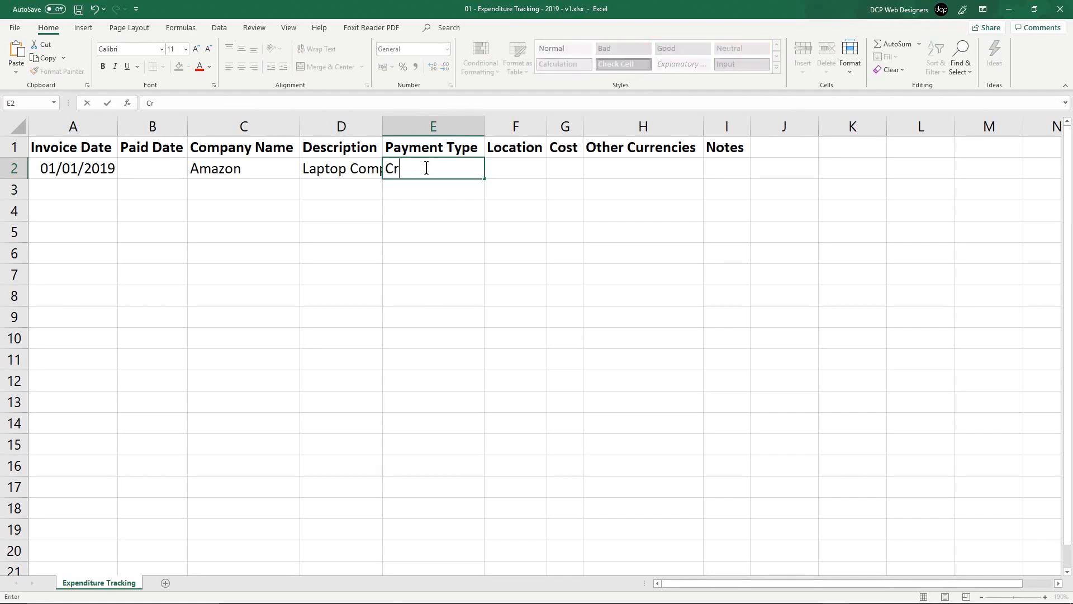
key("BackSpace")
type("edit Card")
key("Tab")
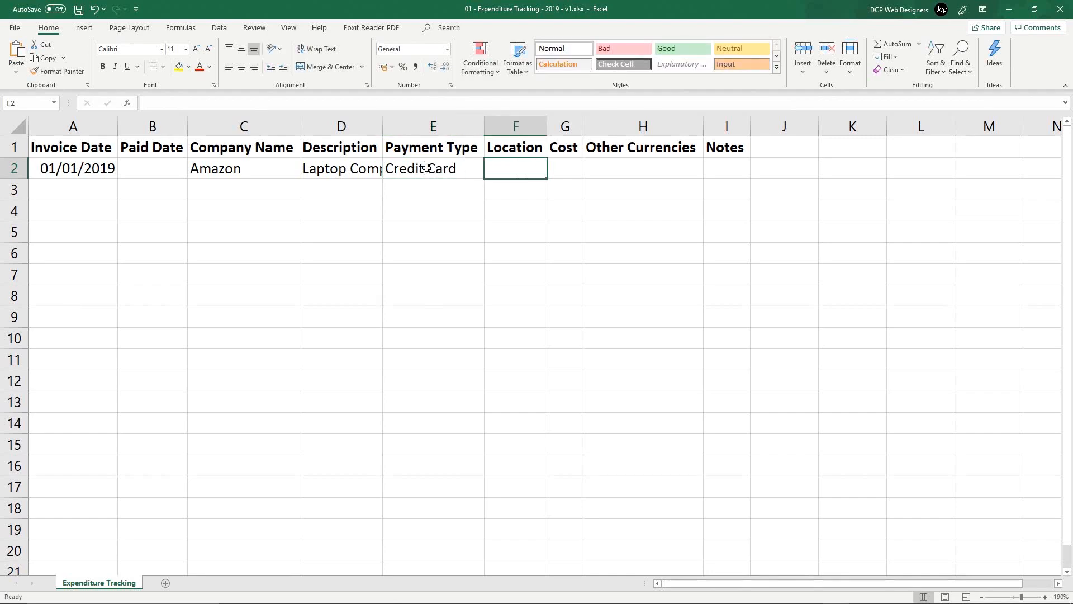
type("UK")
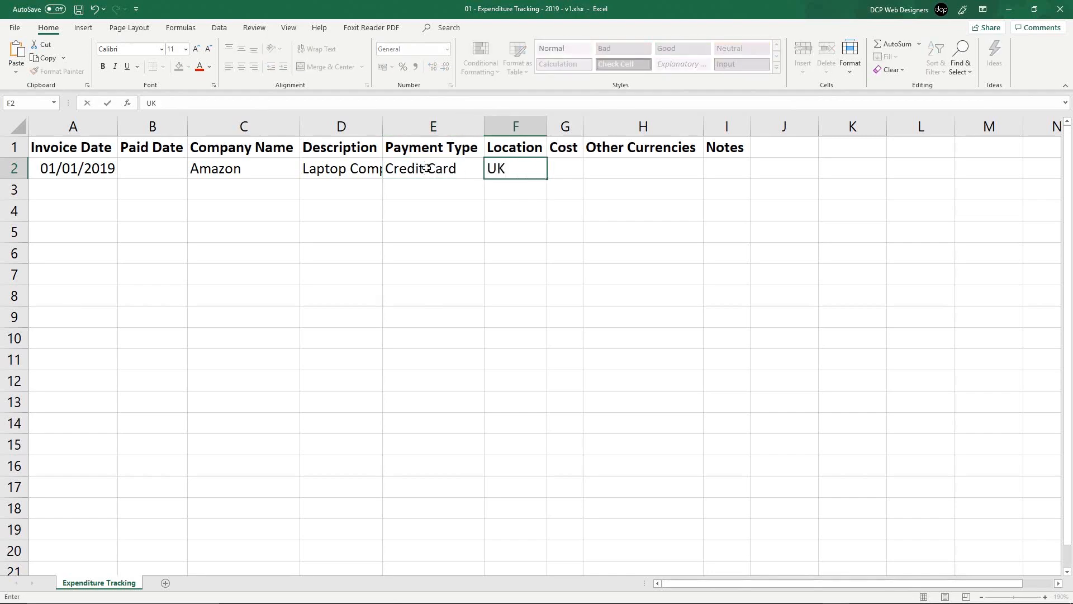
key("Tab")
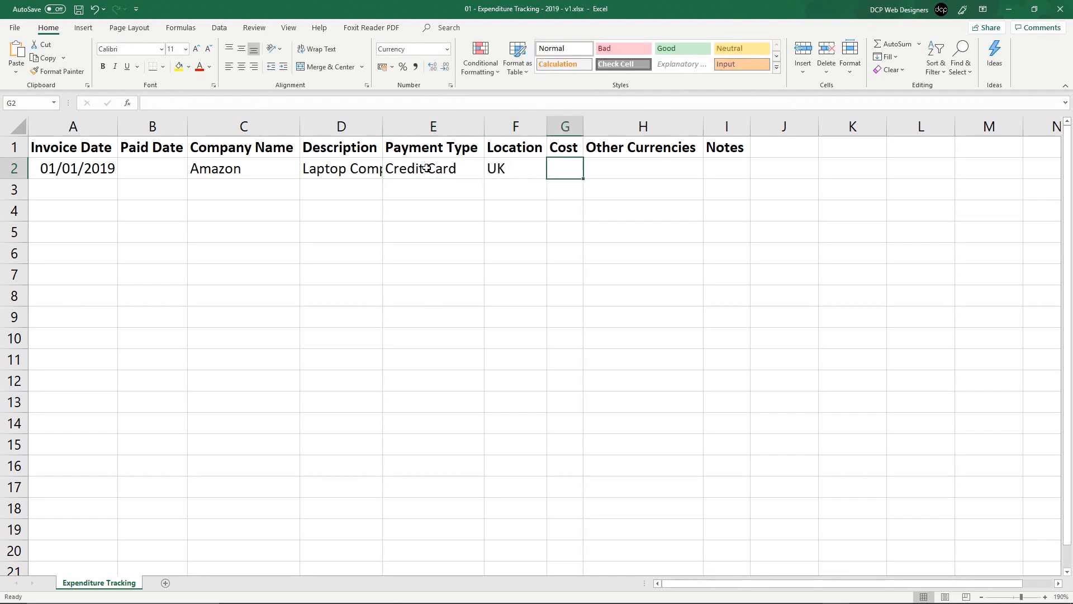
Step: Enter a Cost of £895.00 and the note Office Computer in row 2, leaving Other Currencies blank
type("£")
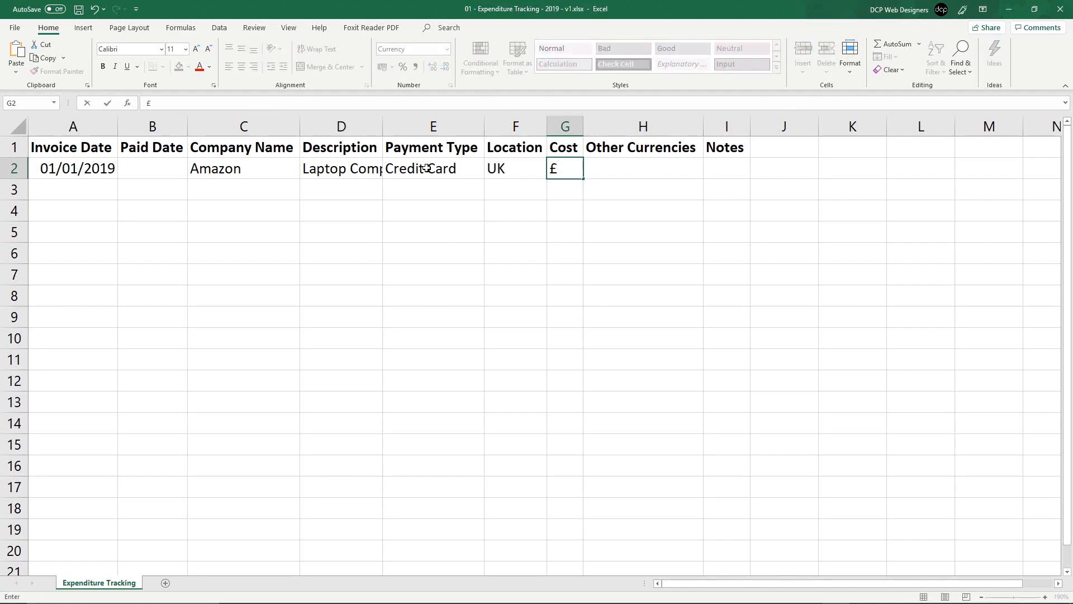
type("895.00")
key("Tab")
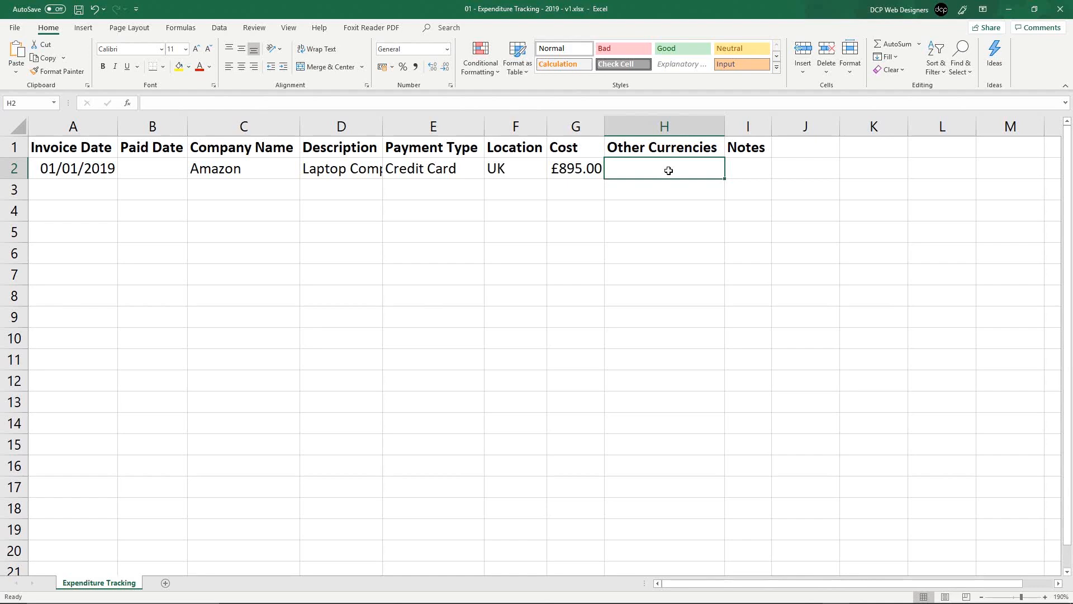
left_click(750, 173)
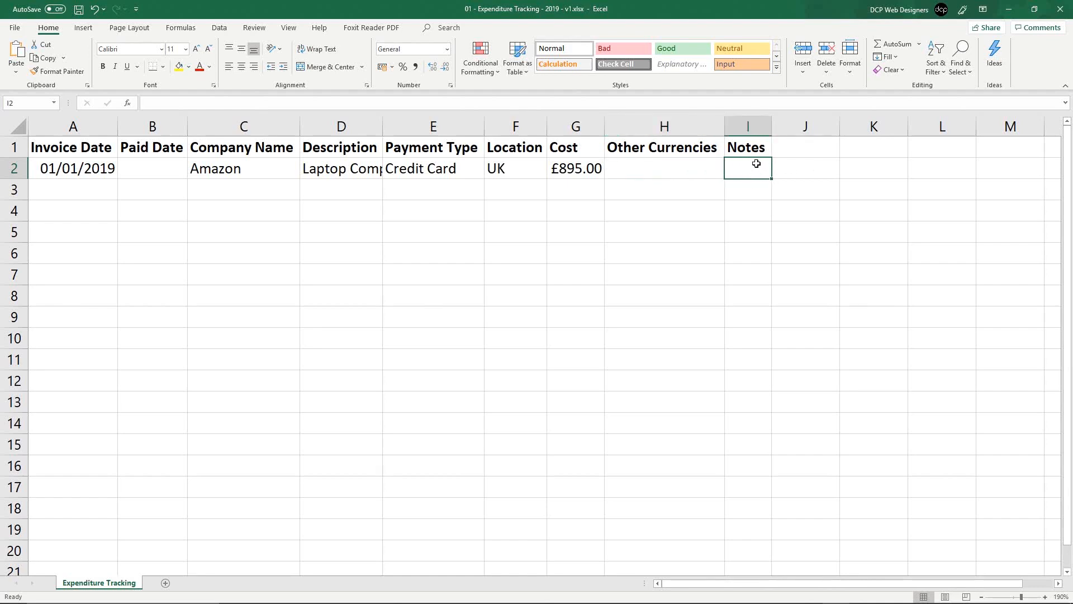
double_click(756, 167)
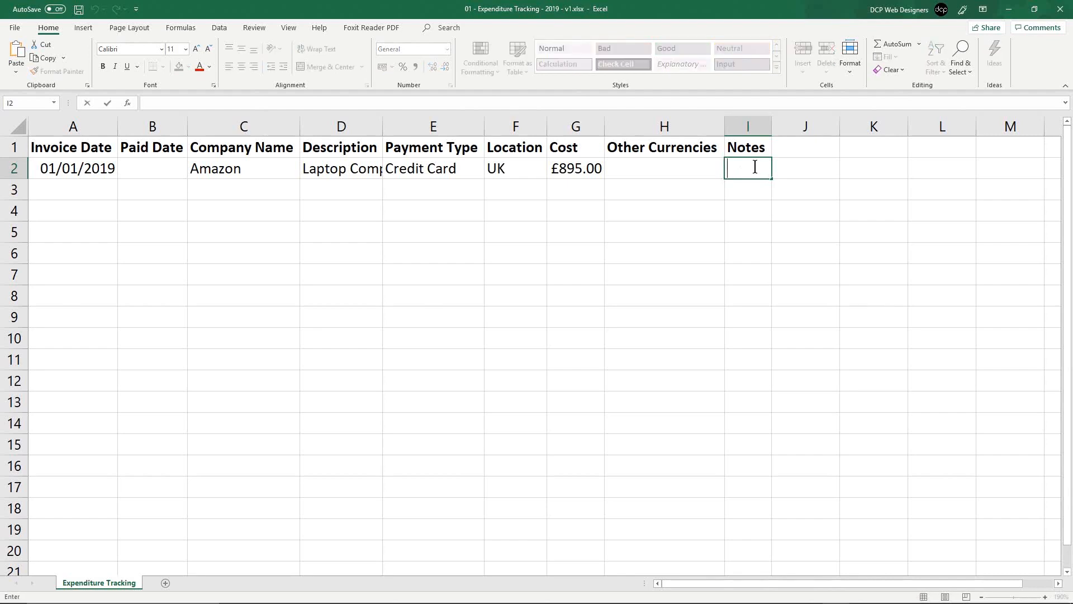
type("Office Computer")
key("Return")
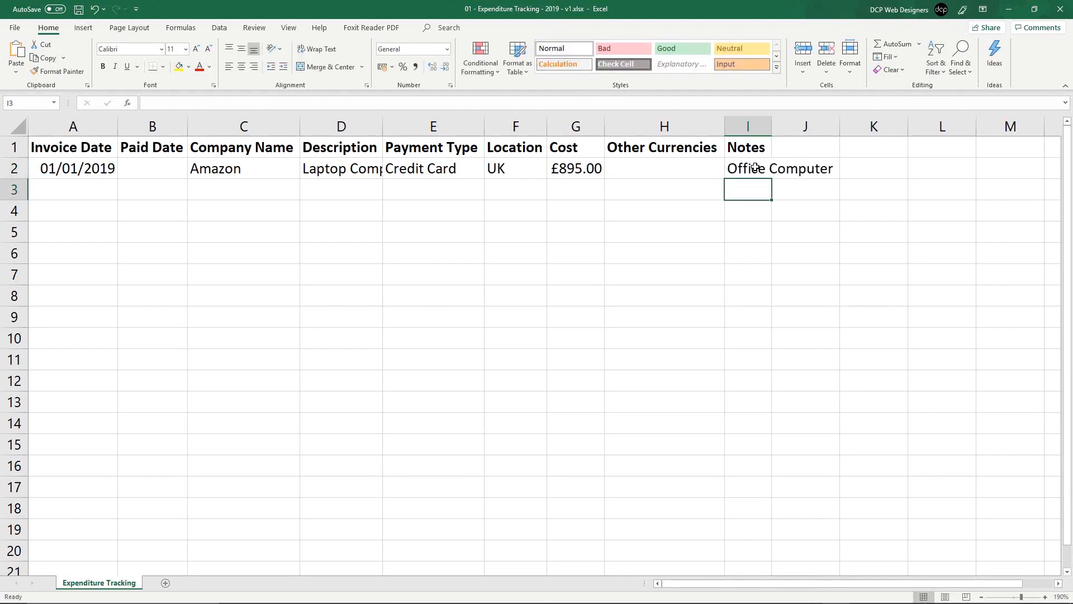
Step: Auto-fit the width of the Notes column to its contents
double_click(773, 122)
left_click(764, 170)
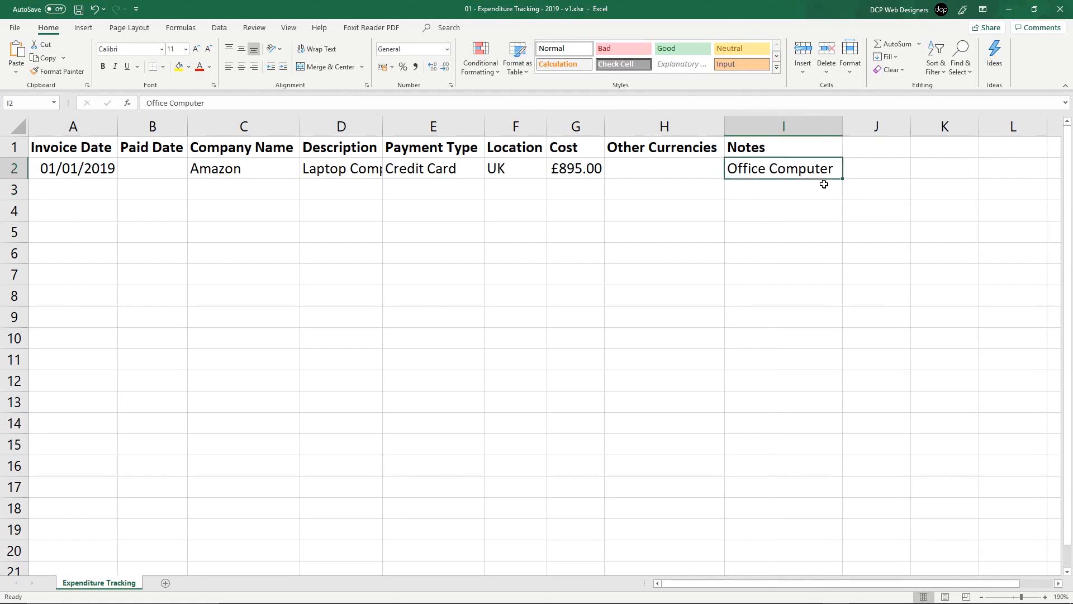
left_click(770, 186)
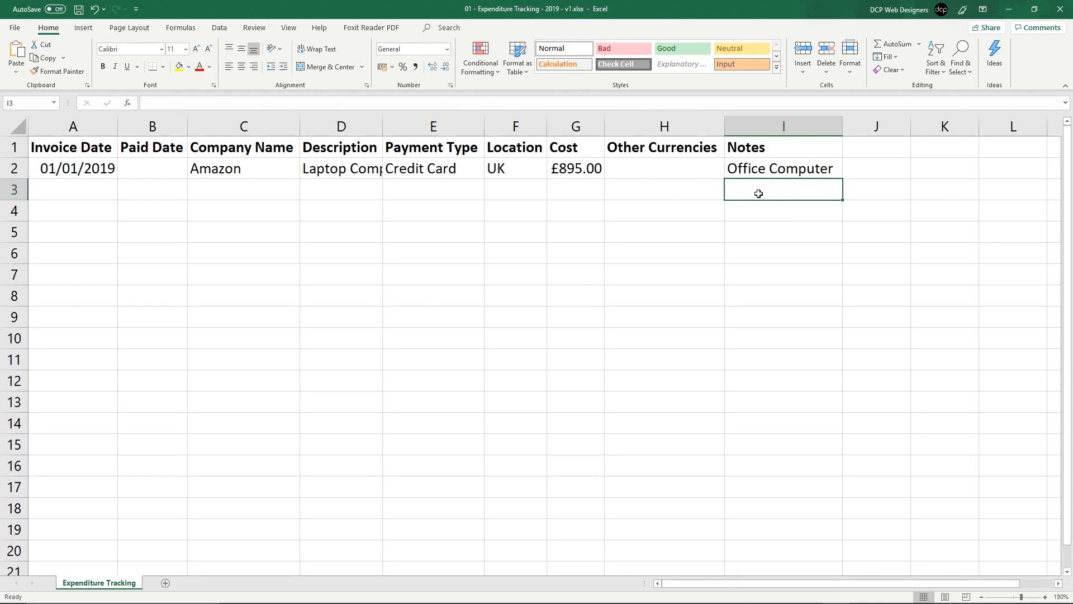
left_click(772, 168)
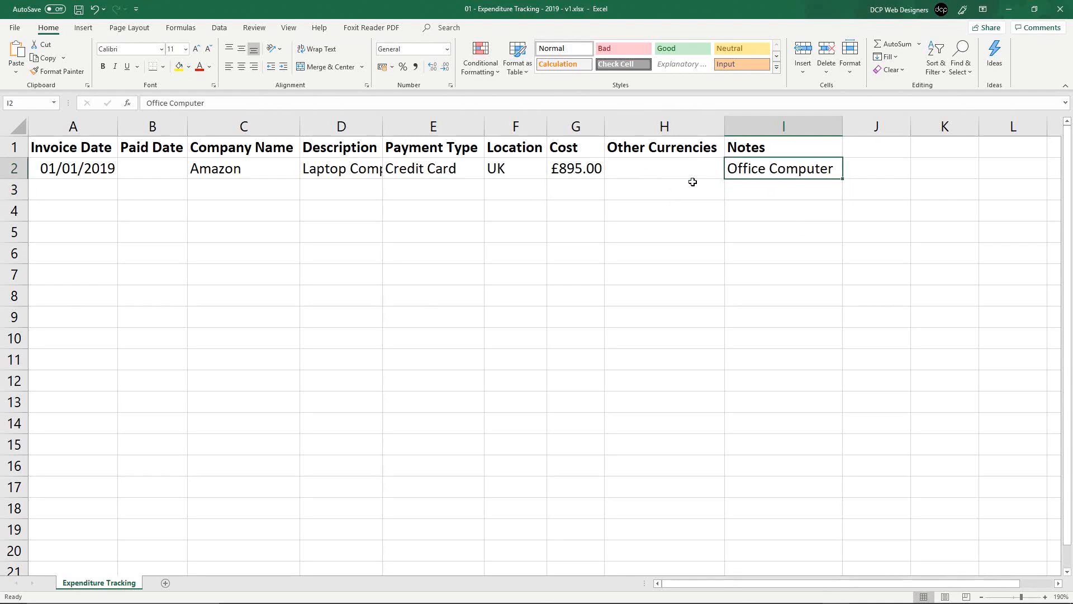
Step: Left-align all cells in the Expenditure Tracking sheet and select cell B2
left_click(154, 171)
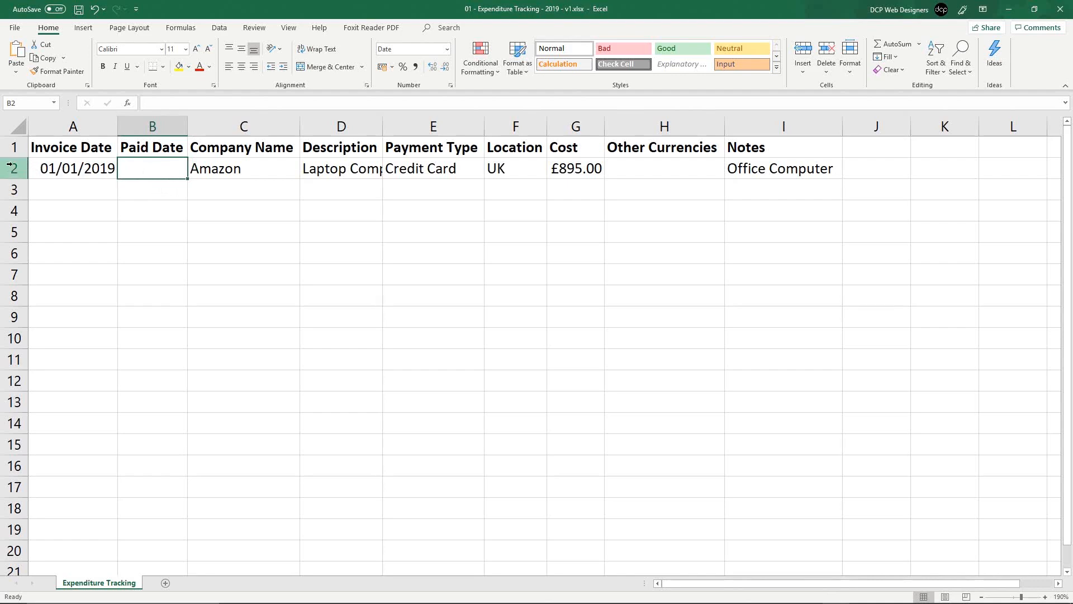
left_click(15, 128)
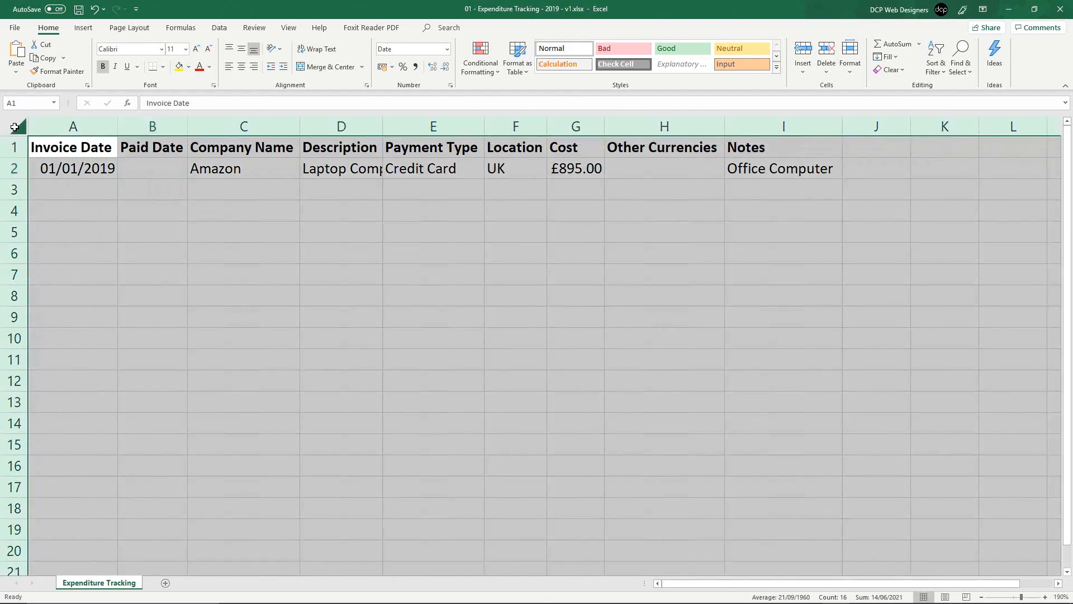
left_click(229, 66)
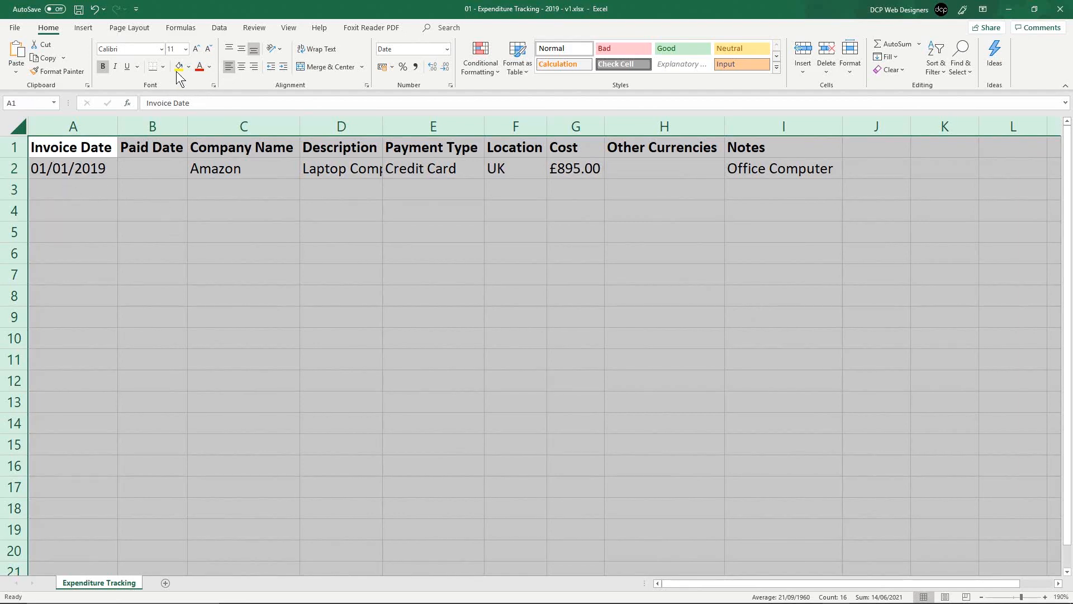
left_click(155, 167)
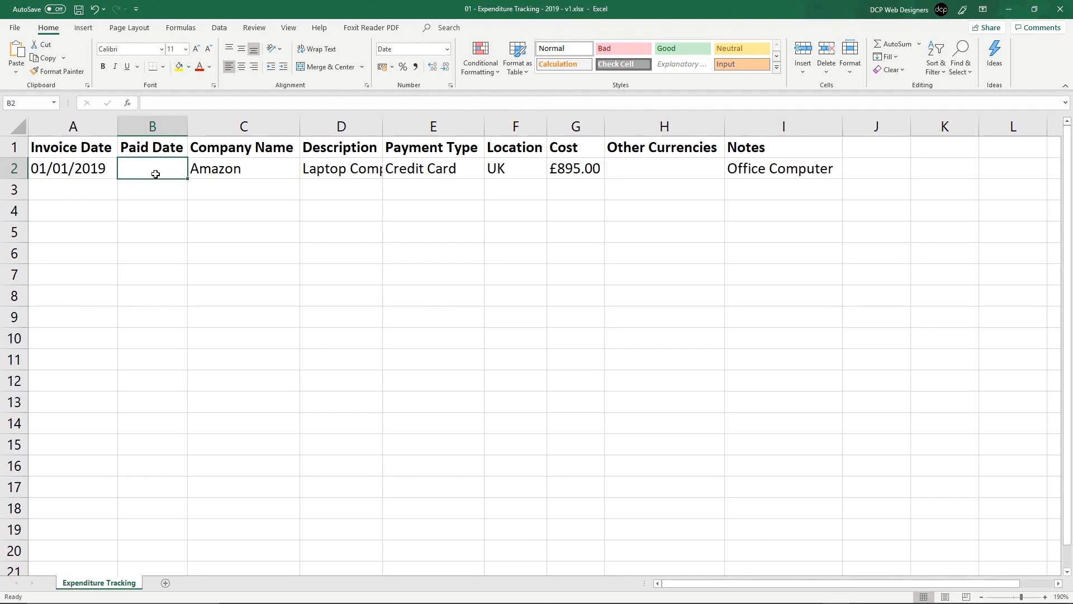
left_click_drag(146, 178, 144, 414)
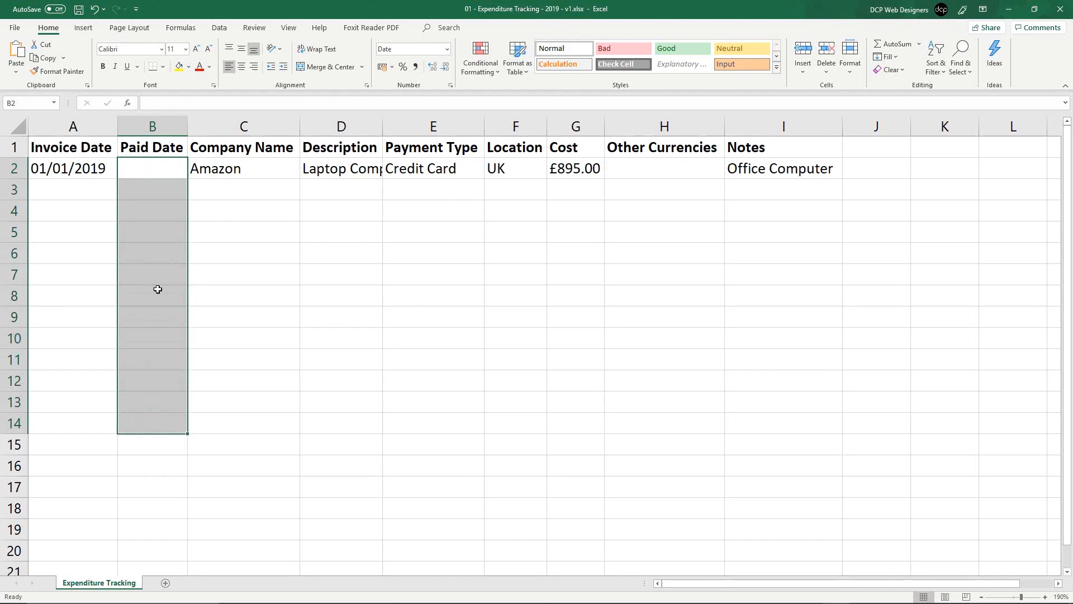
left_click(75, 166)
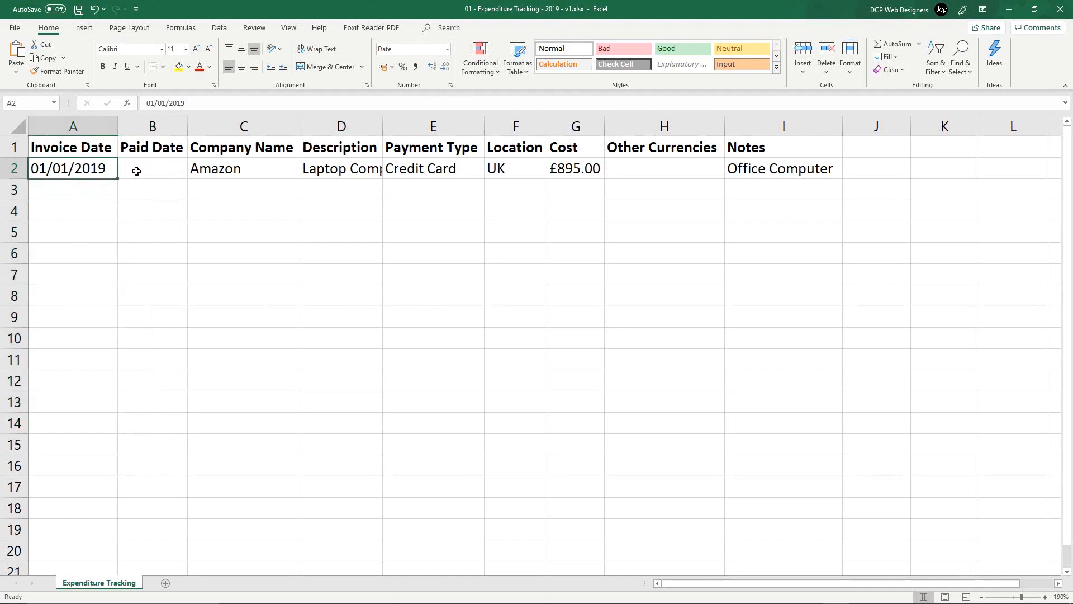
left_click(147, 171)
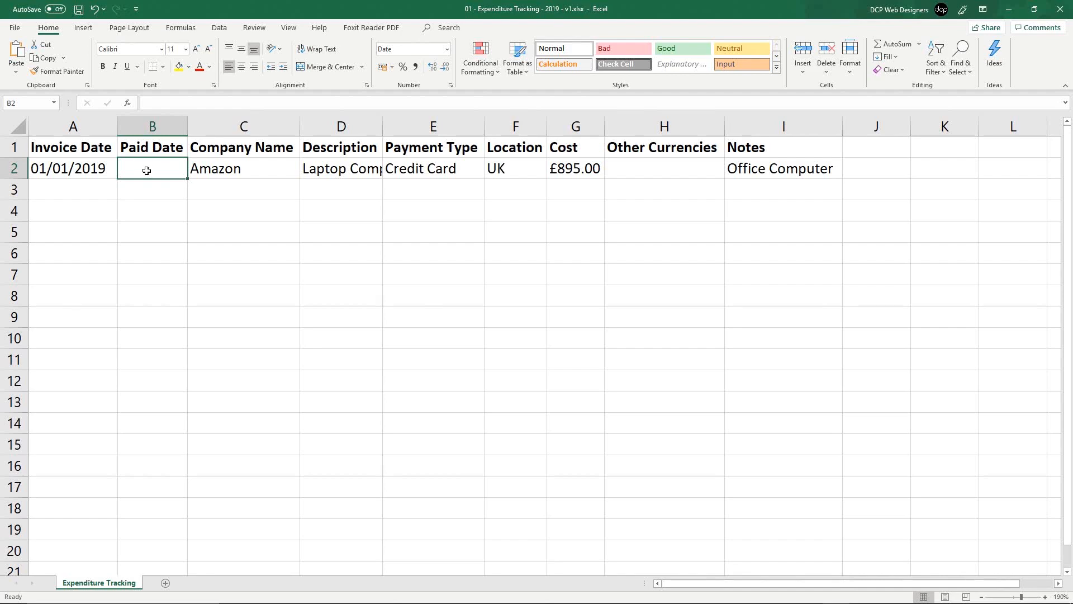
Step: Copy the invoice date from cell A2 into the Paid Date cell B2
left_click(65, 169)
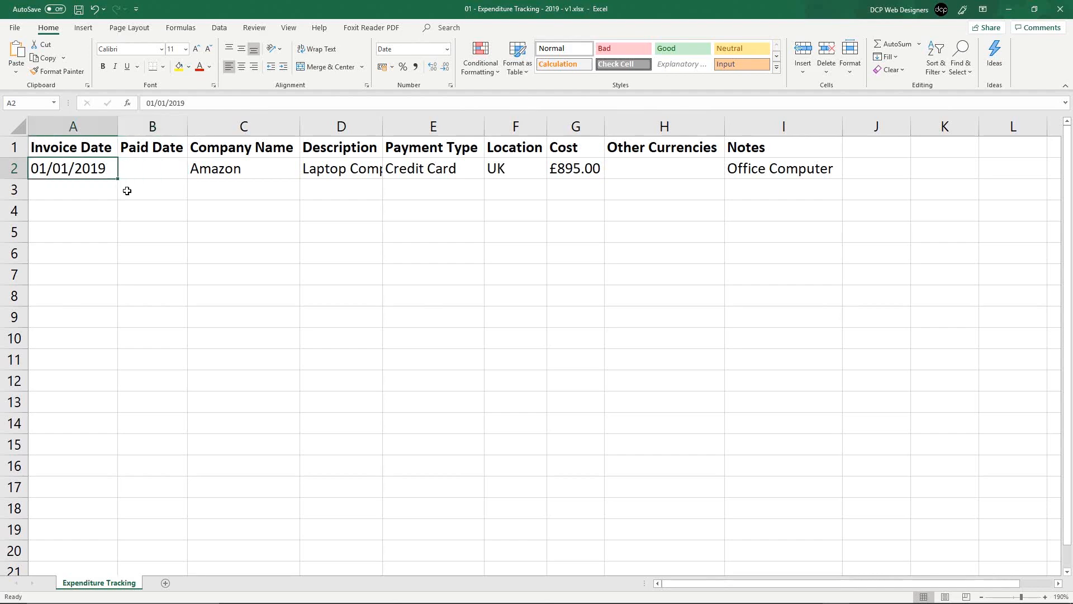
key("ctrl+c")
key("Return")
left_click(95, 202)
left_click(91, 175)
key("ctrl+c")
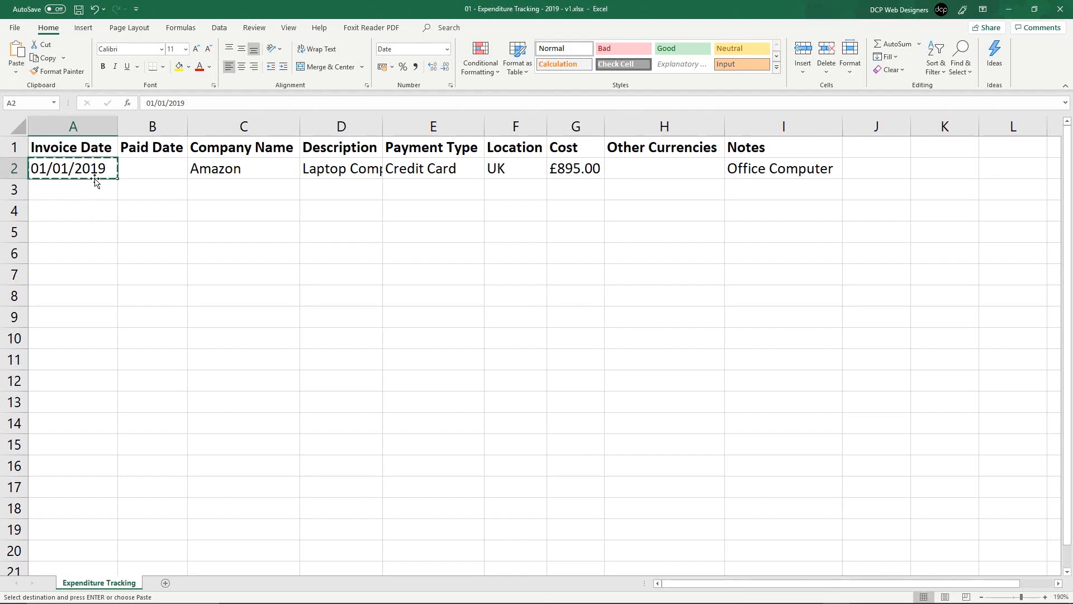
key("Right")
key("ctrl+v")
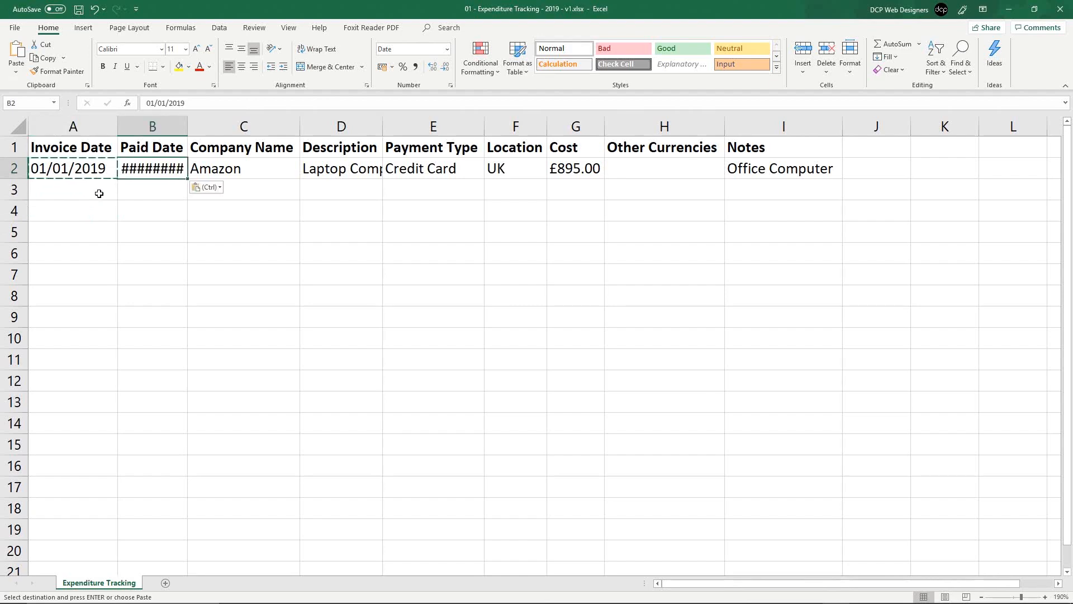
key("Escape")
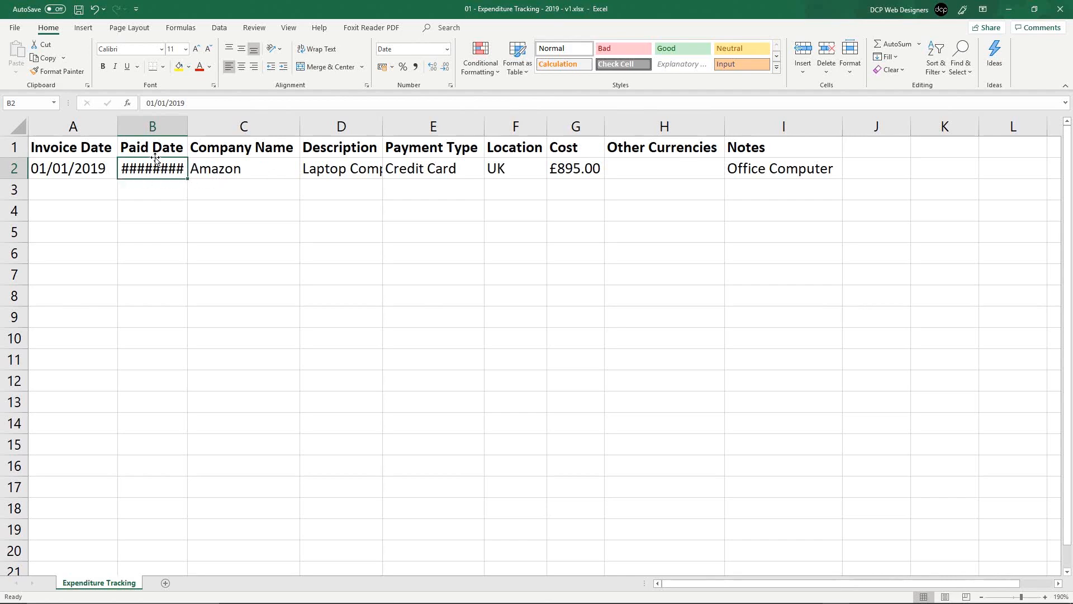
Step: Widen the Paid Date and Description columns to fit their contents
double_click(189, 126)
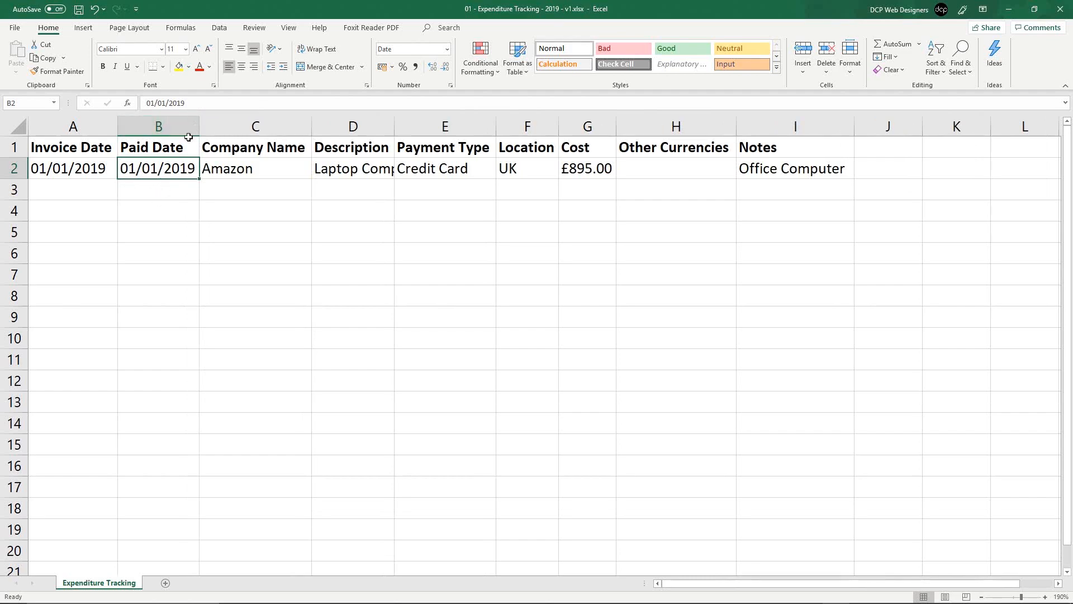
mouse_move(616, 127)
left_mouse_down()
mouse_move(599, 127)
mouse_move(616, 127)
left_mouse_up()
left_click_drag(394, 133, 416, 132)
double_click(418, 132)
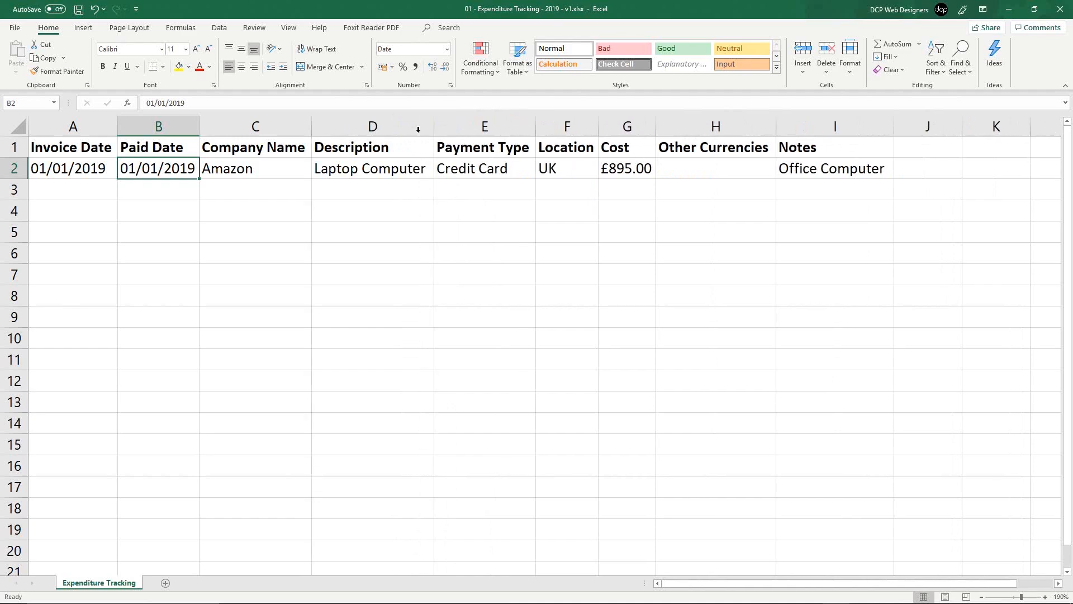
Step: Fill the invoice date in A2 down into A3 so the second entry is dated 02/01/2019
left_click(6, 168)
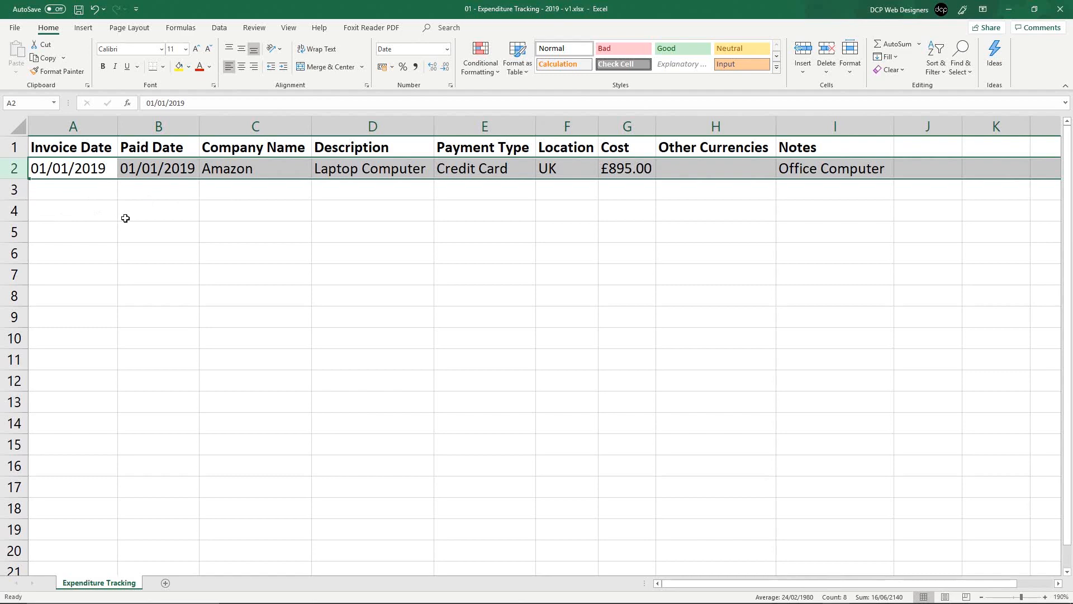
left_click(70, 197)
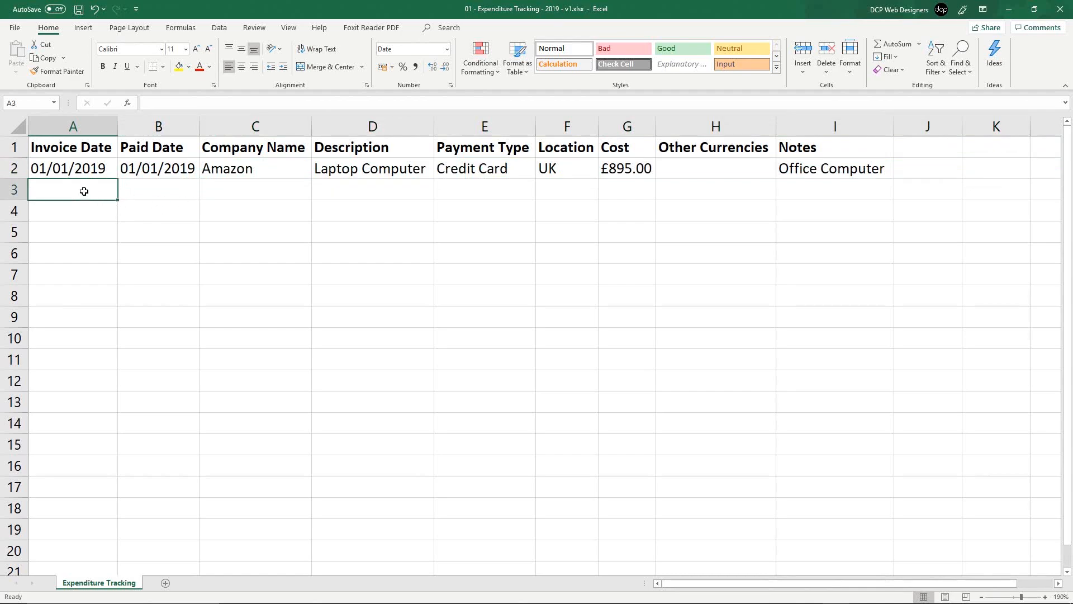
left_click(94, 171)
left_click_drag(117, 179, 116, 197)
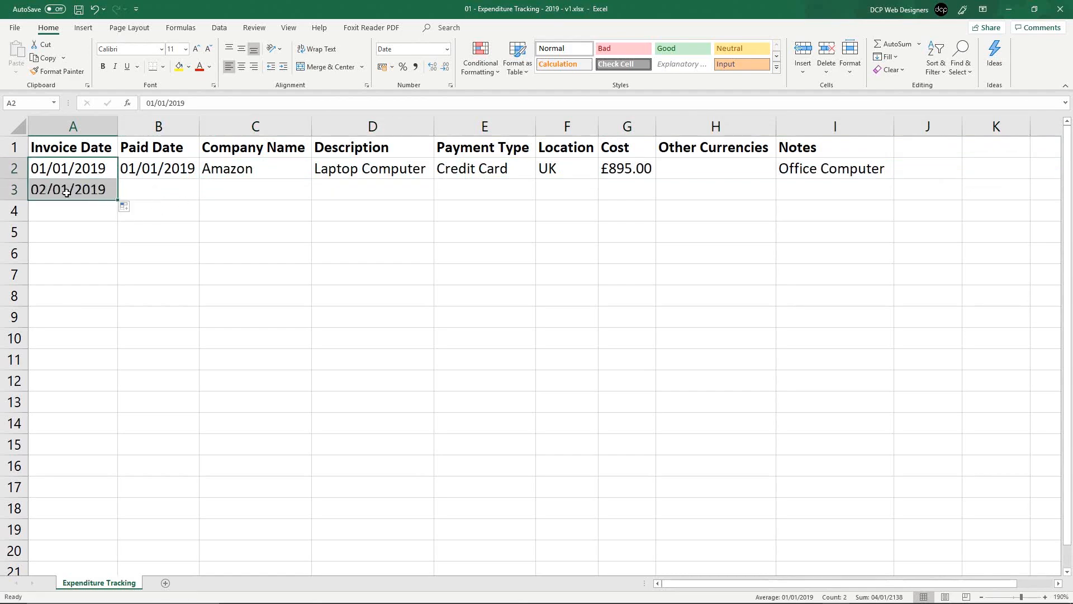
Step: Enter WH Smiths as the company name and Stamps as the description in row 3
left_click(231, 188)
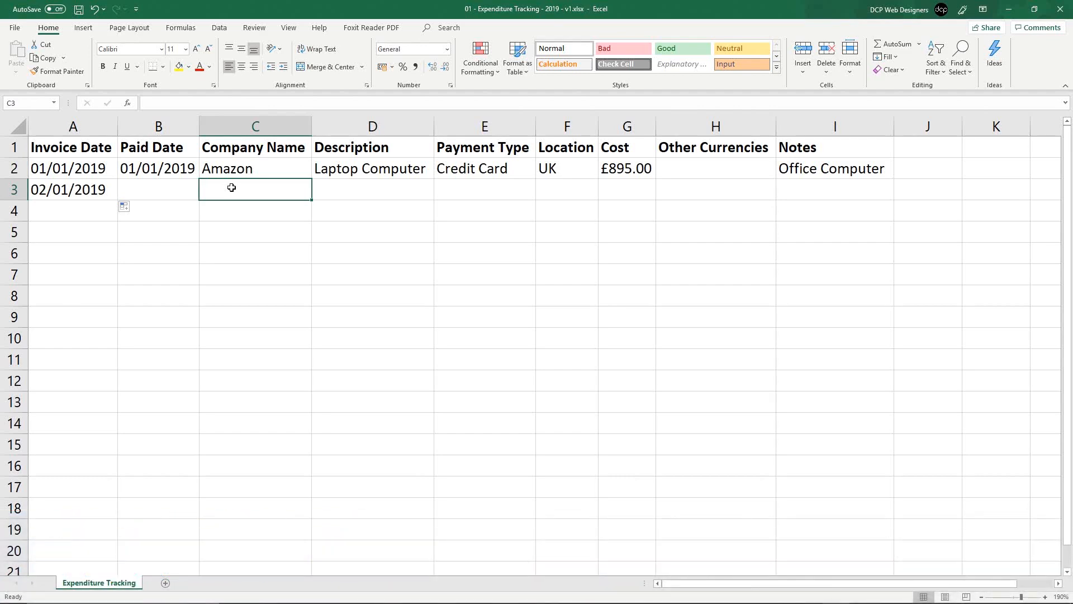
type("WH Smiths")
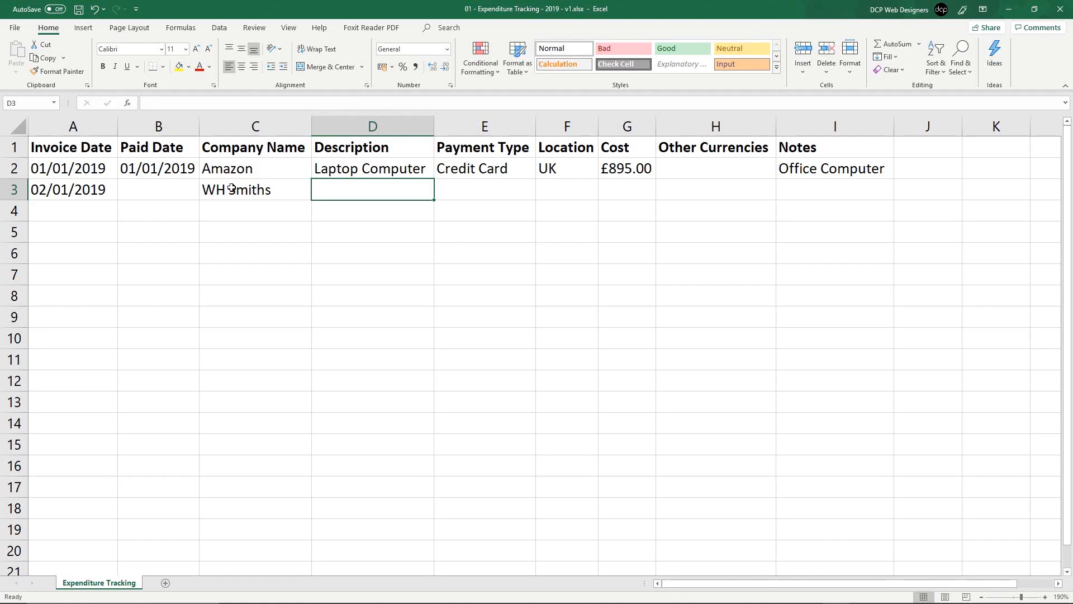
type("Stamps")
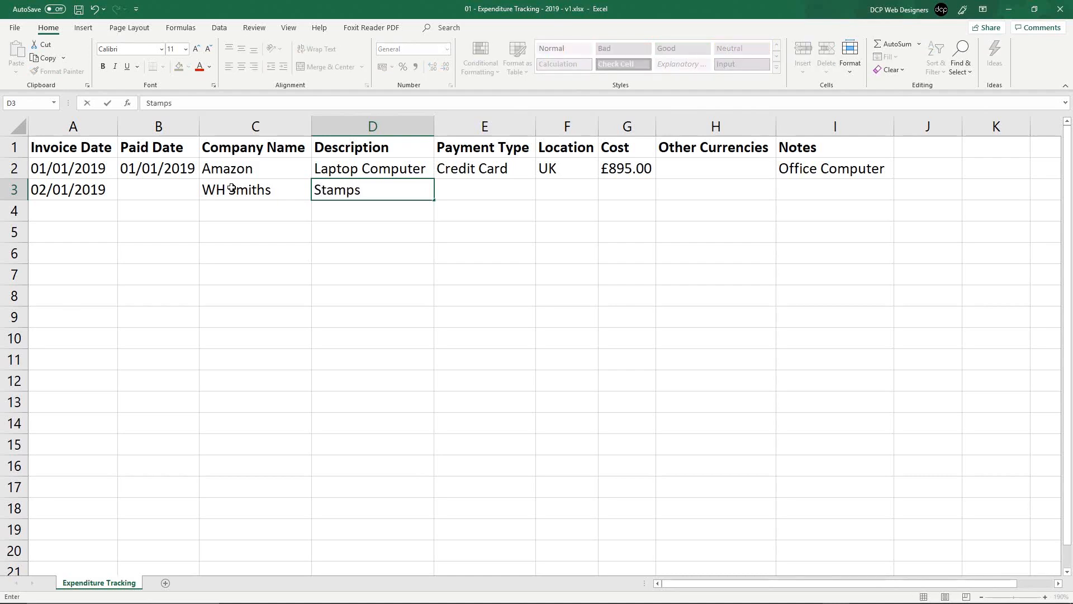
Step: Change the WH Smiths entry's description in D3 to Postage Stamps
key("Tab")
key("Left")
key("F2")
key("Left")
key("Left")
key("Left")
key("Left")
key("Left")
key("Left")
type("Postage")
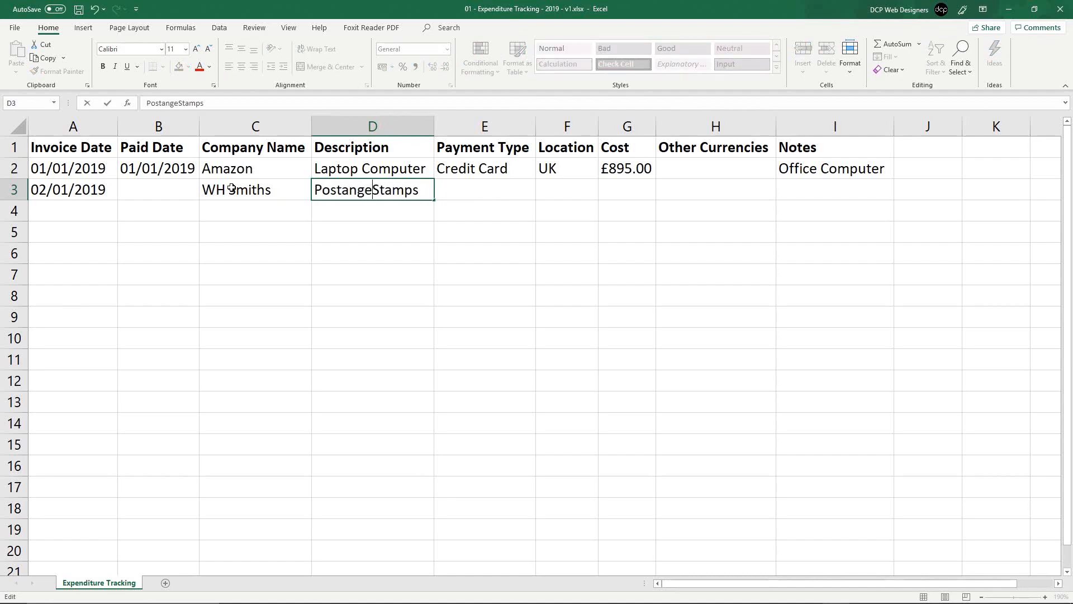
key("BackSpace")
key("BackSpace")
key("BackSpace")
type("n")
key("BackSpace")
key("BackSpace")
type("age")
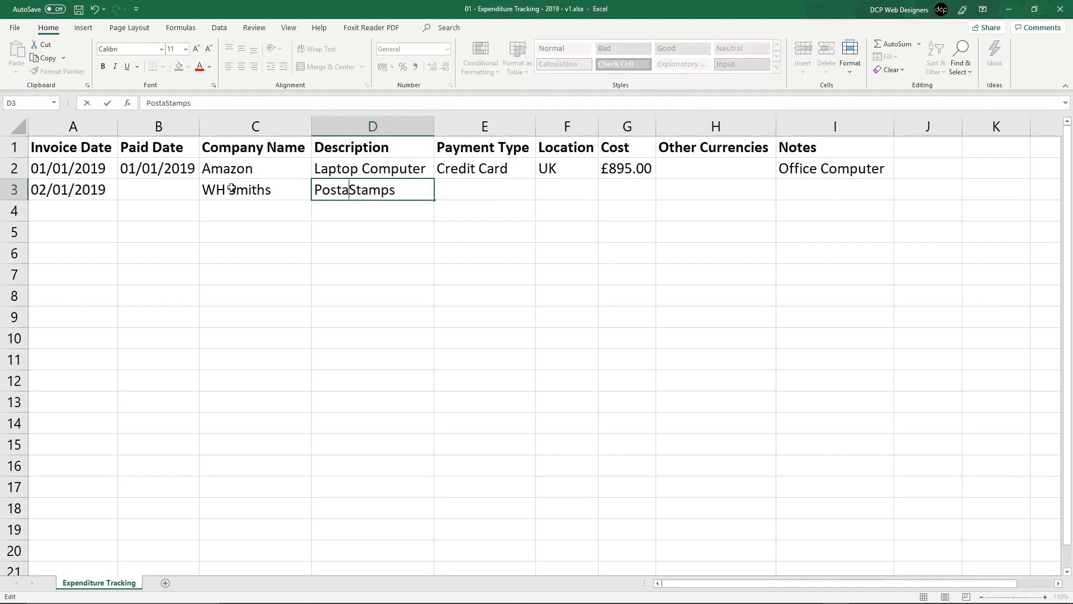
key("Tab")
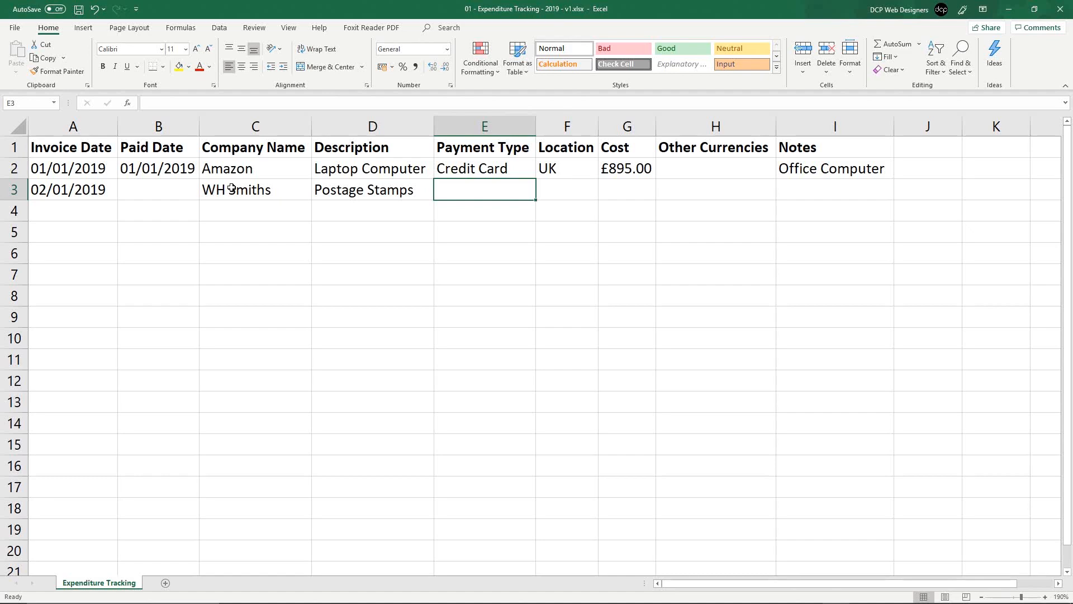
Step: Enter Cash as the payment type in row 3 and copy the UK location from F2 into F3
type("Cash")
key("Tab")
key("Up")
key("ctrl+c")
key("Down")
key("ctrl+v")
key("Tab")
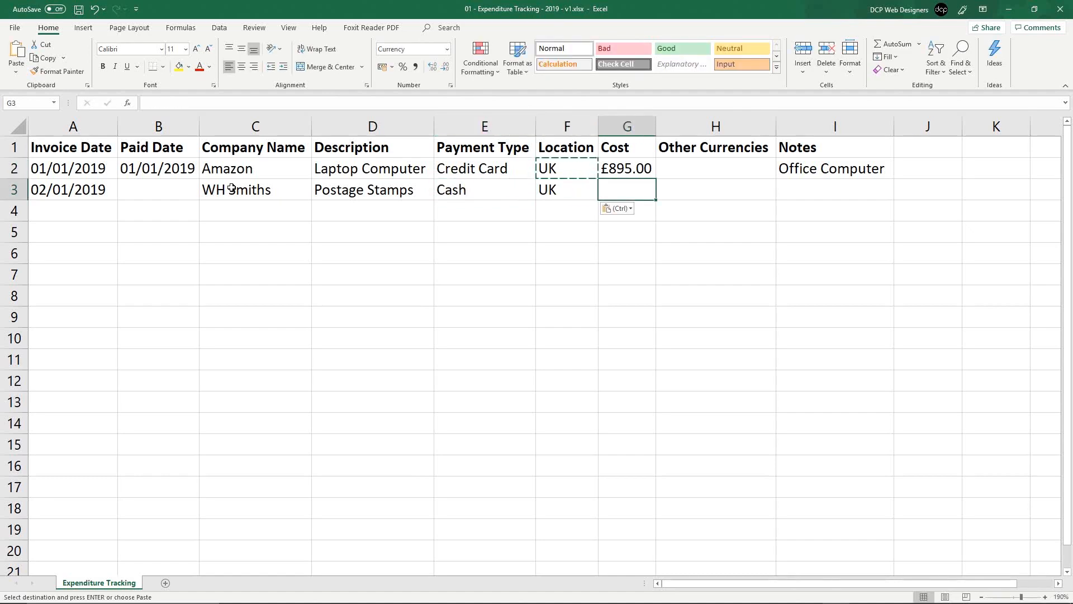
Step: Enter a cost of 2.90 for the postage stamps in G3
key("Escape")
type("2.90")
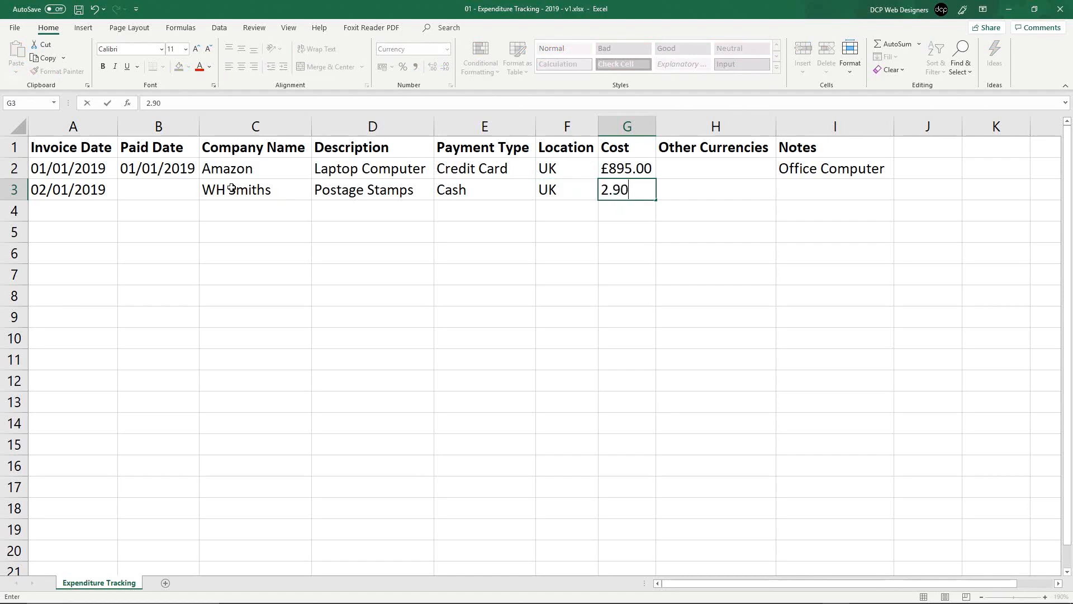
key("Tab")
key("Left")
key("Left")
key("Left")
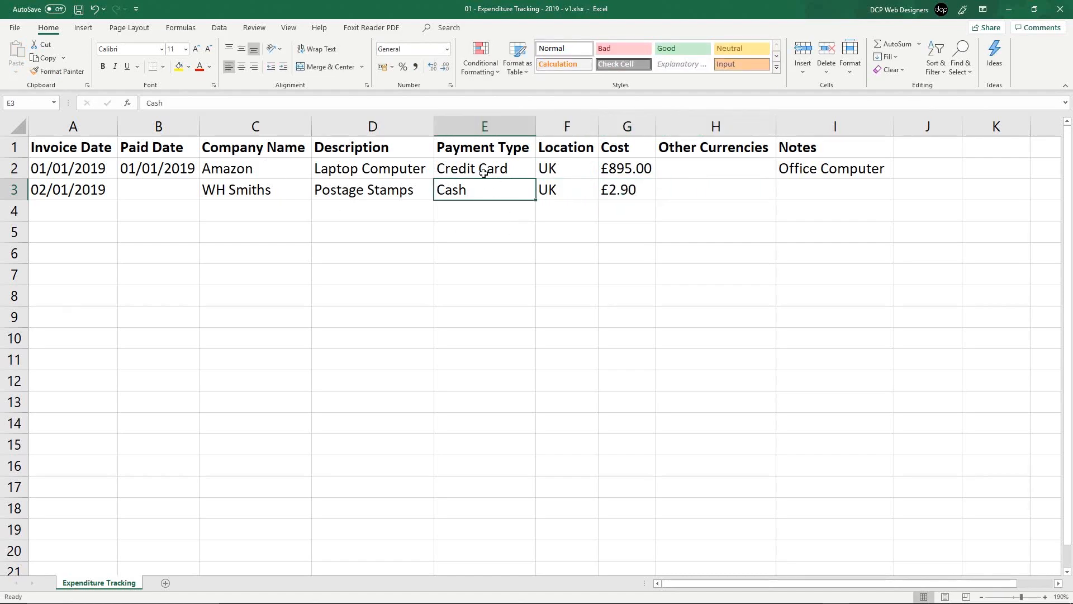
Step: Copy the invoice date from A3 into the Paid Date cell B3 and save the workbook
left_click(157, 190)
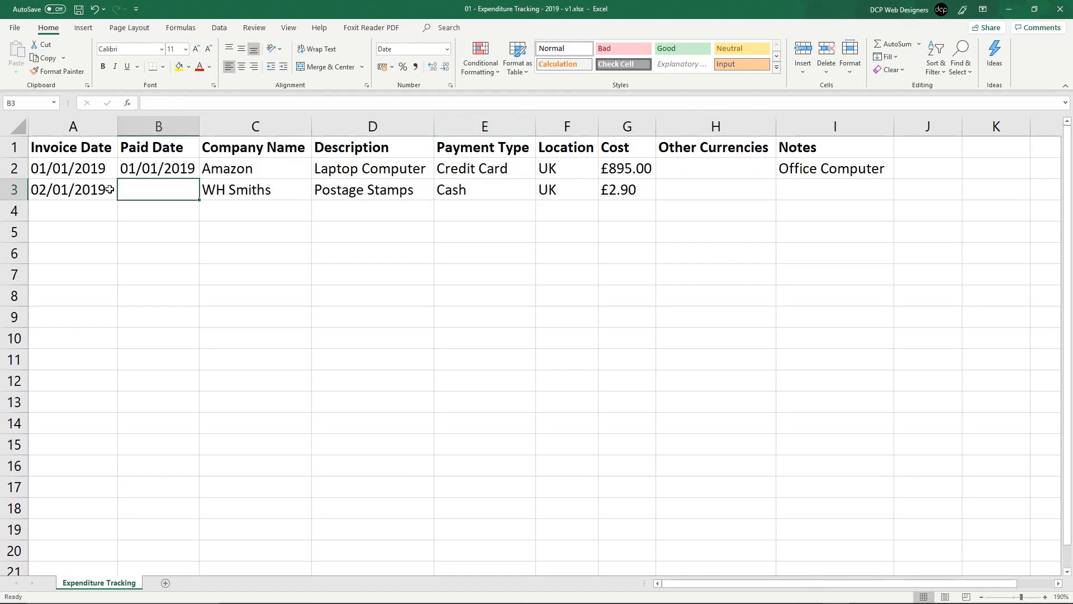
left_click(109, 189)
key("ctrl+c")
left_click(143, 194)
key("ctrl+v")
key("ctrl+s")
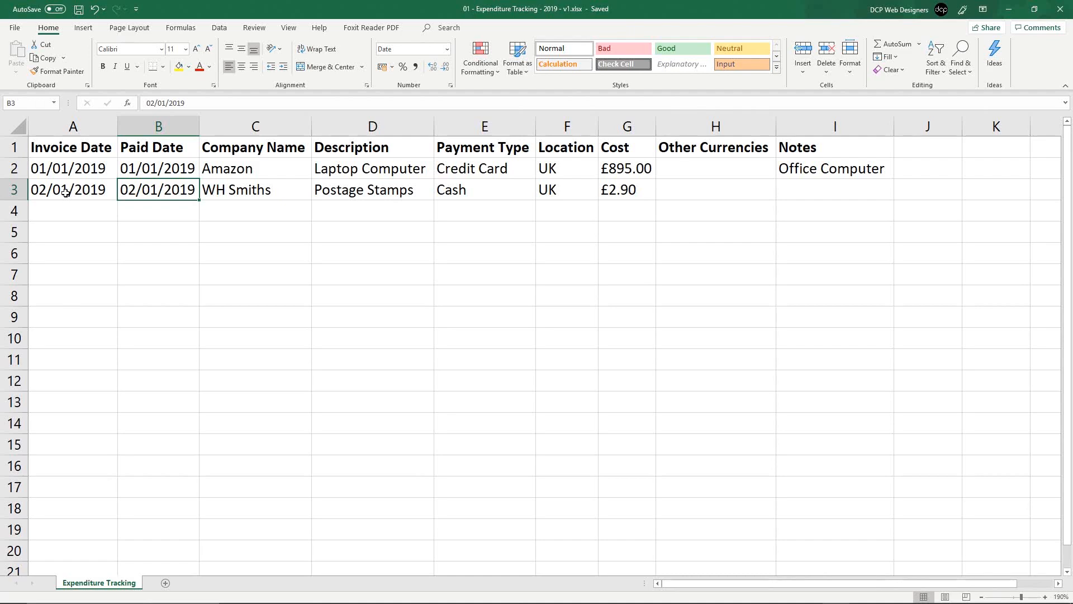
Step: Review the two expense entries in rows 2 and 3 and compare their payment types
left_click(14, 174)
left_click(13, 192)
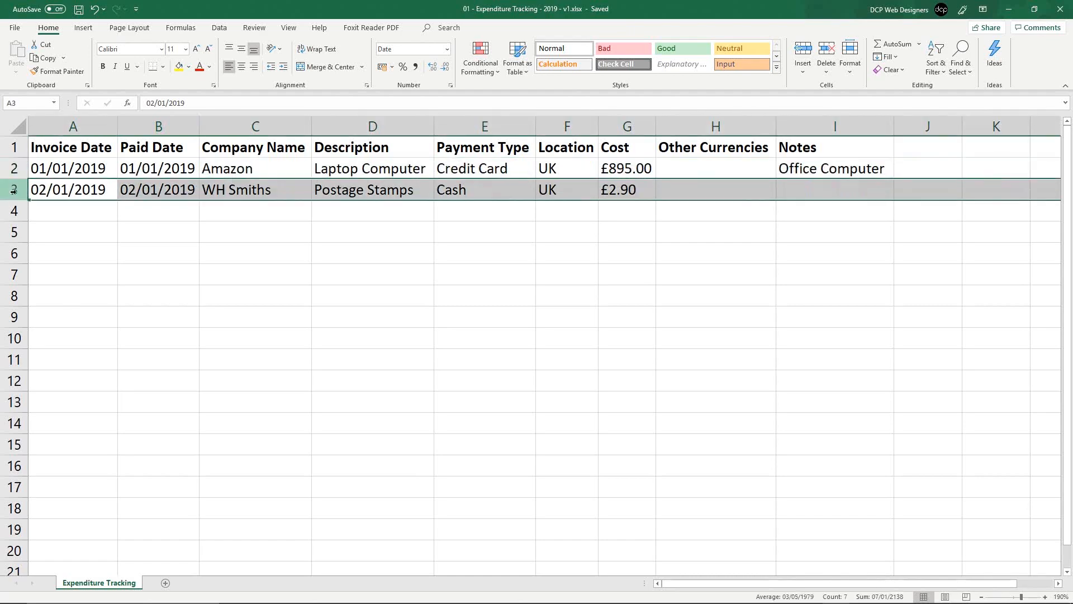
left_click(14, 171)
left_click(17, 189)
left_click(13, 168)
left_click(15, 190)
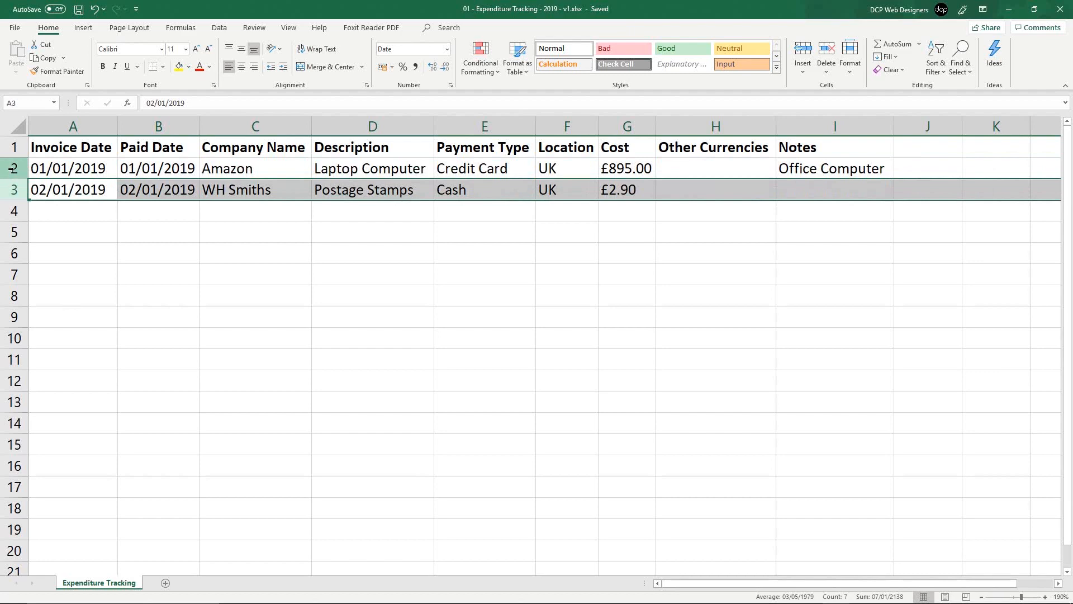
left_click(13, 168)
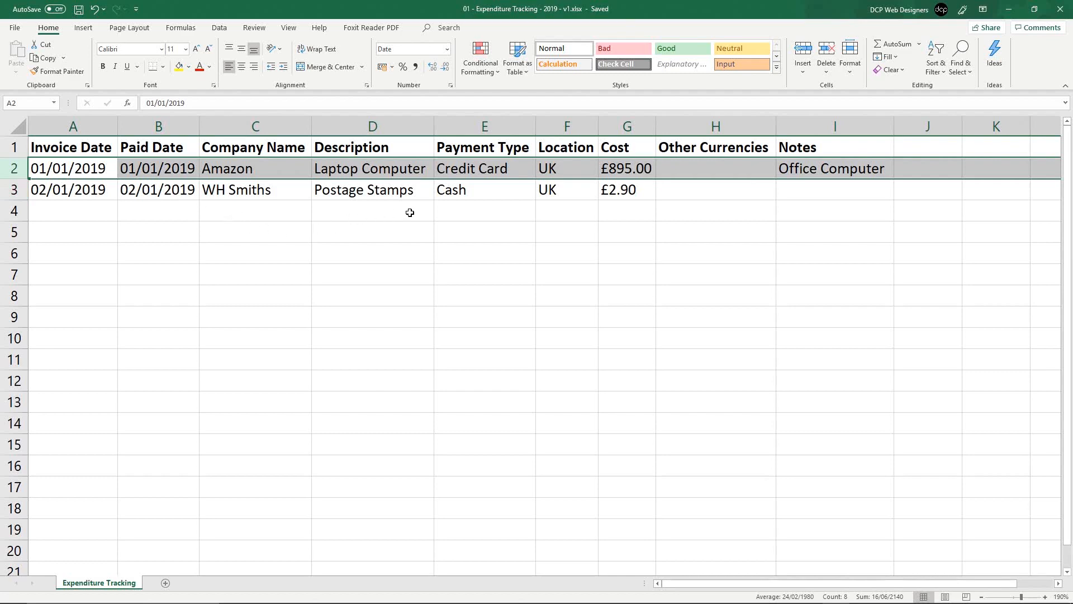
left_click(481, 174)
left_click(469, 192)
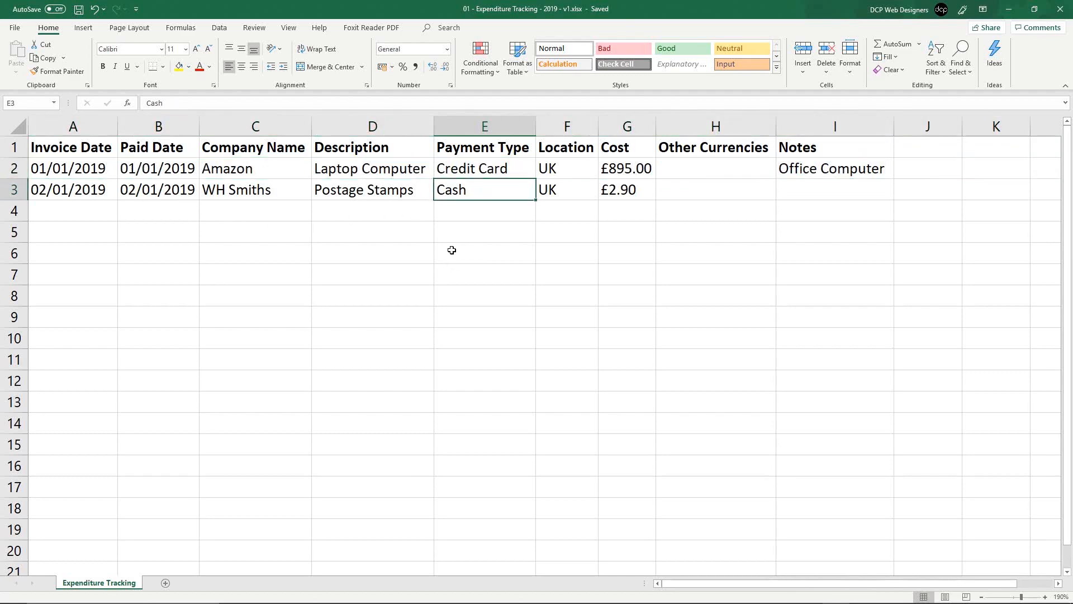
Step: Change the Amazon laptop entry's payment type in E2 to Debit Card and save the workbook
left_click(481, 170)
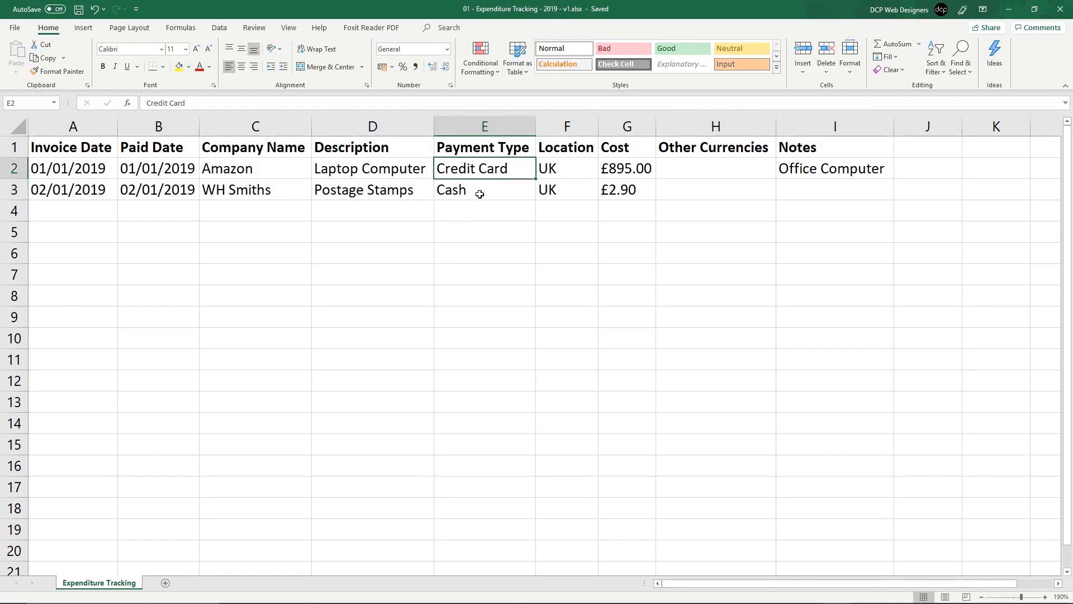
double_click(464, 170)
left_click_drag(509, 168, 413, 168)
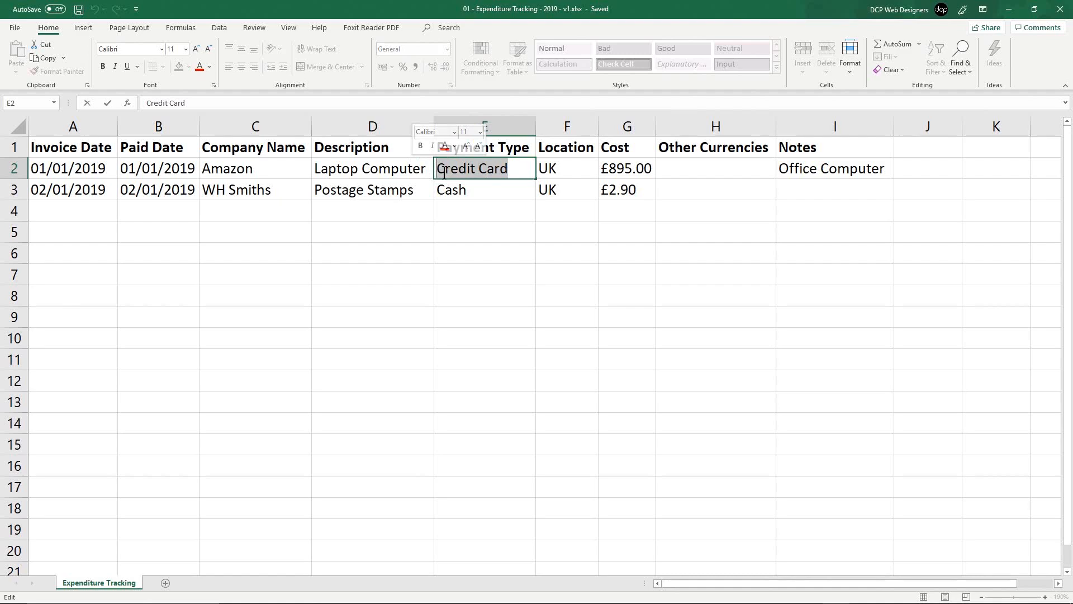
double_click(464, 170)
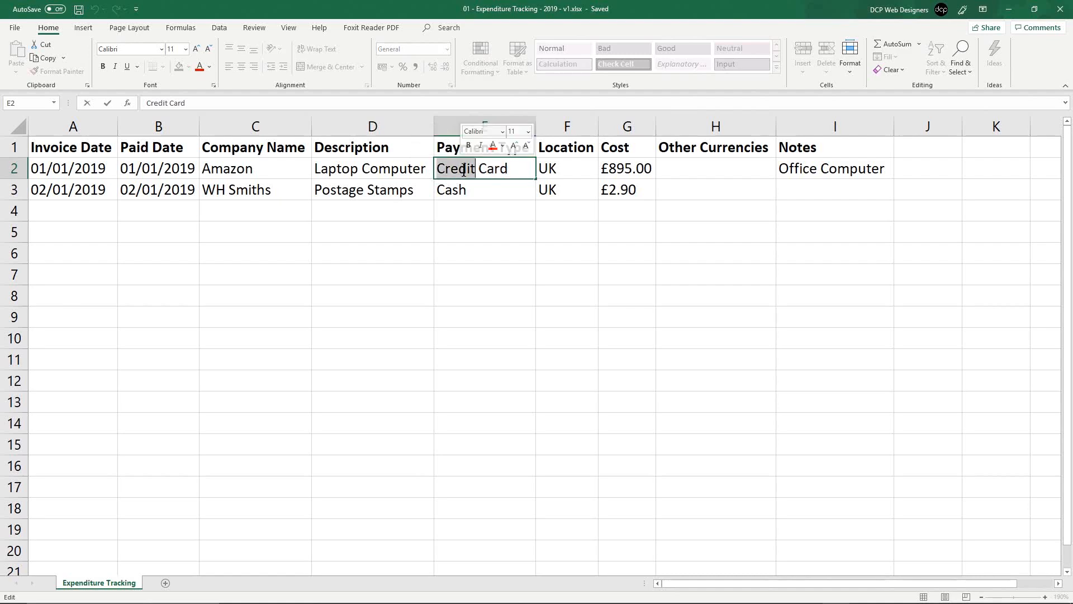
type("Debit")
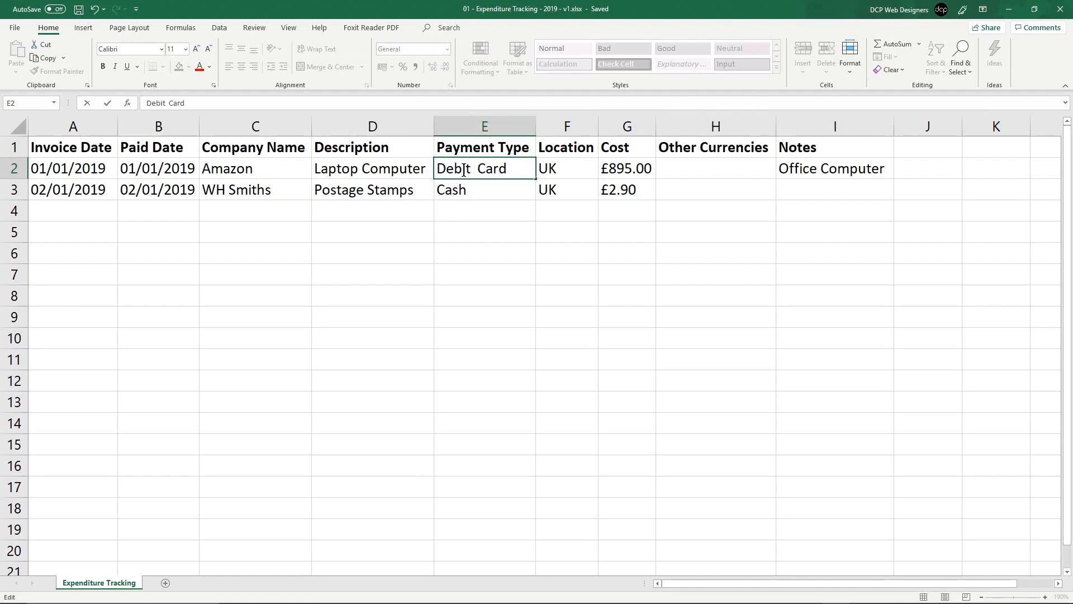
key("BackSpace")
key("Return")
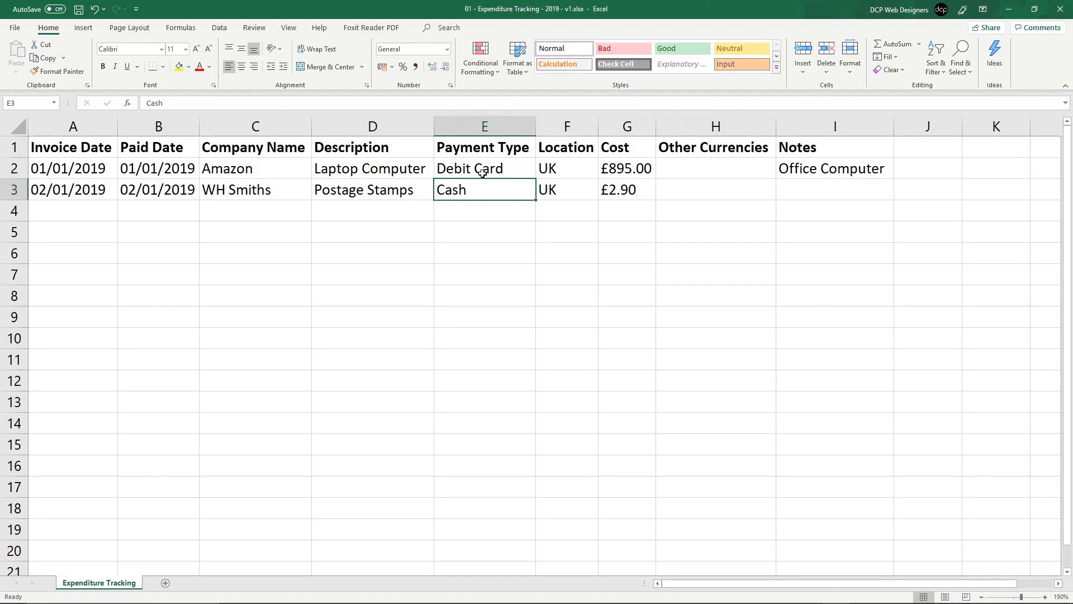
left_click(479, 170)
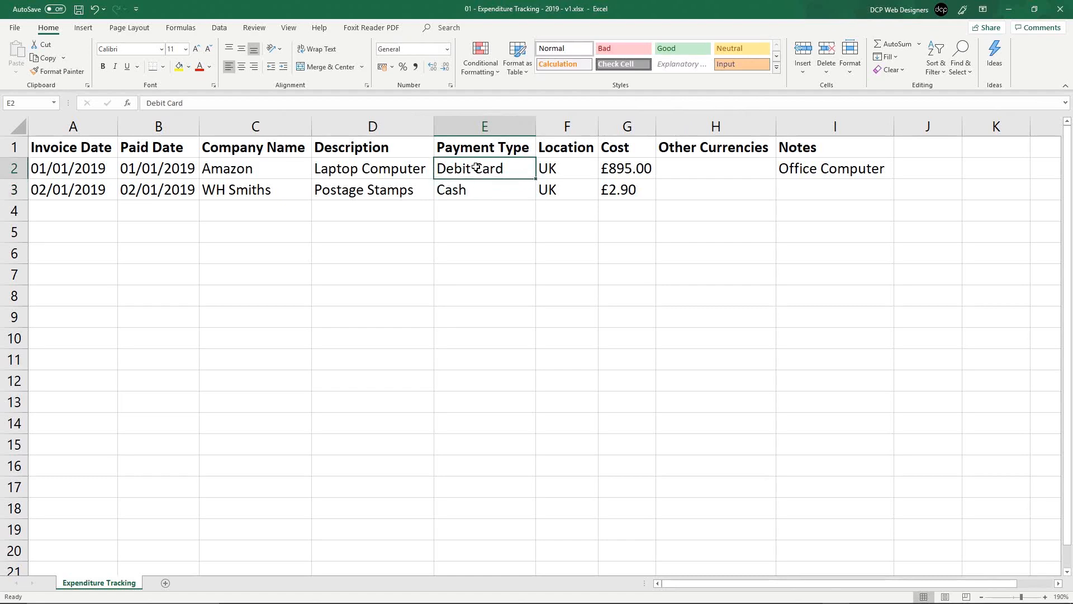
left_click(81, 10)
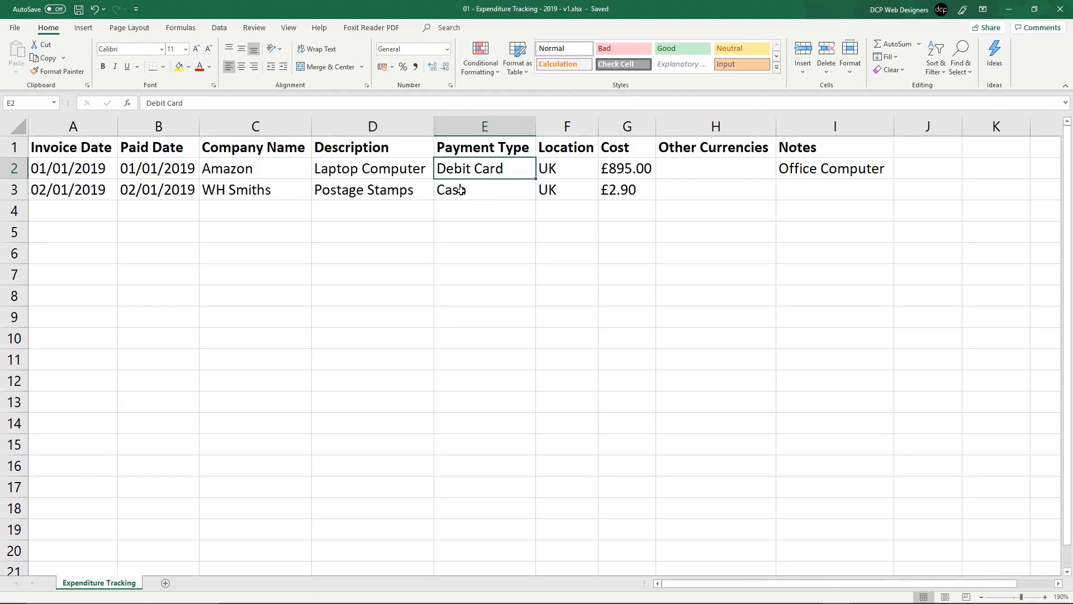
left_click(485, 191)
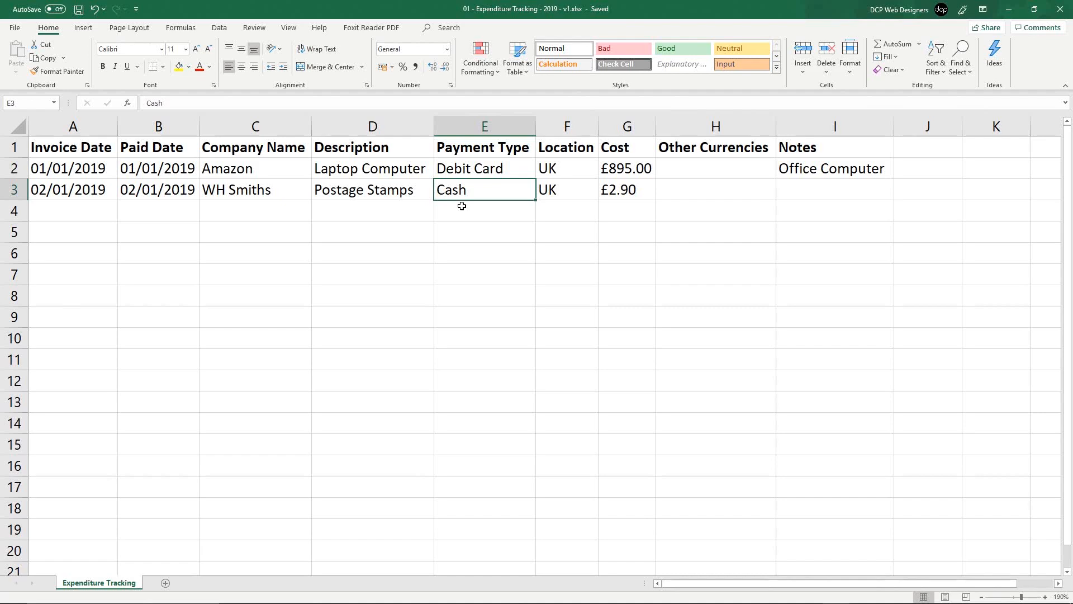
left_click(462, 171)
left_click(475, 210)
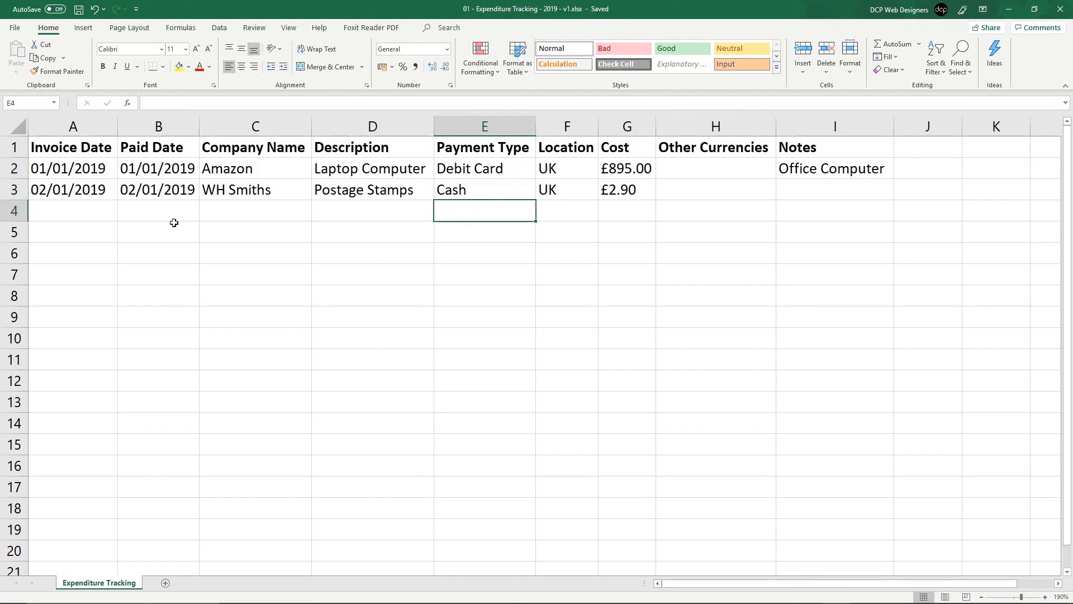
Step: Copy the invoice date from A3 into A4 and change the copy to 05/01/2019
left_click(61, 207)
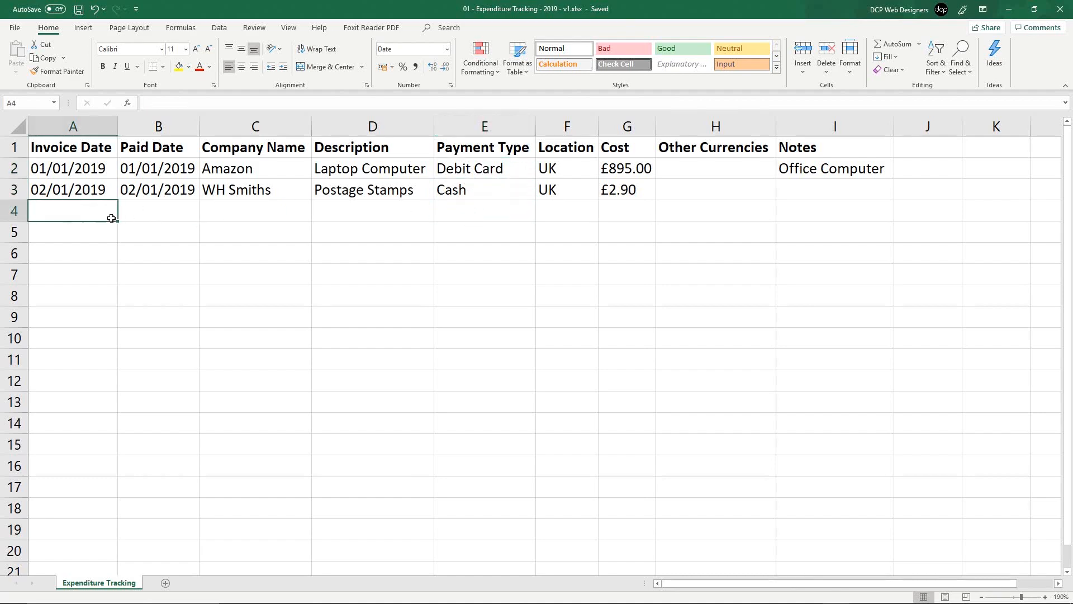
left_click(74, 194)
key("ctrl+c")
left_click(74, 209)
key("ctrl+v")
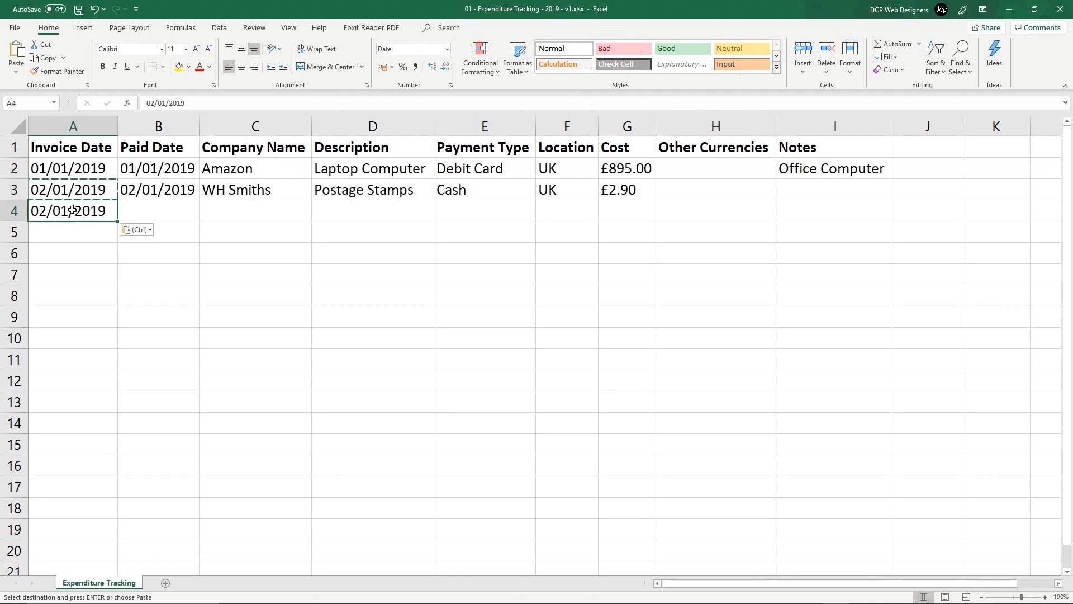
double_click(46, 212)
key("BackSpace")
type("5")
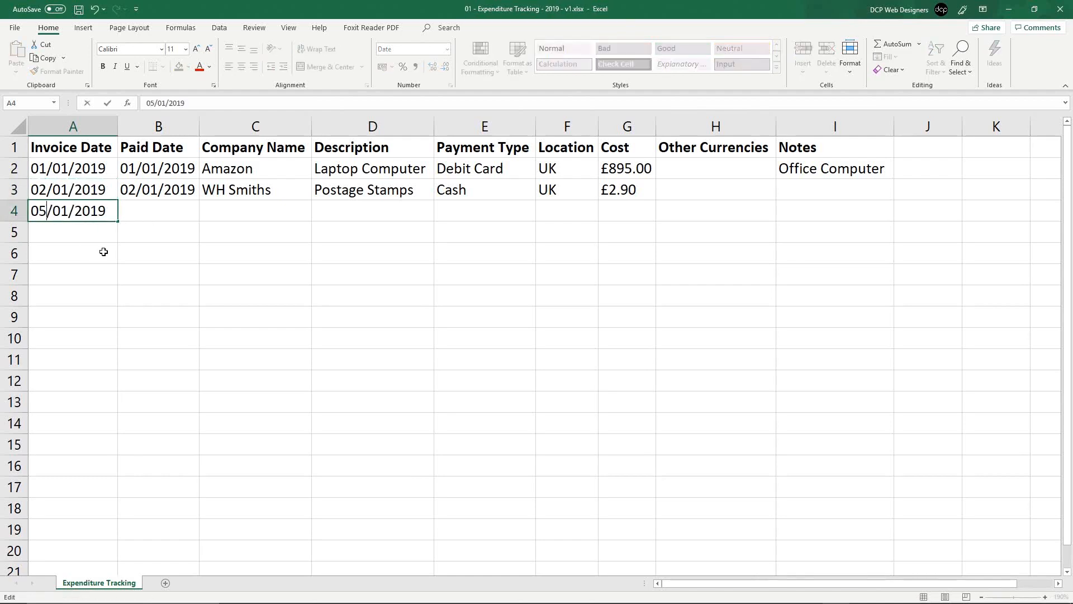
left_click(145, 204)
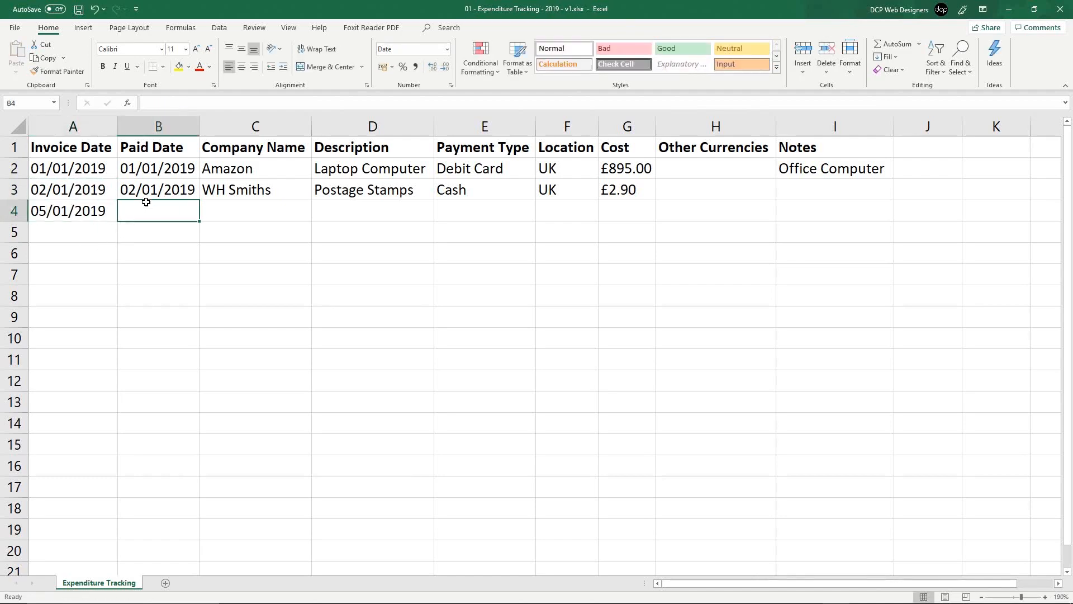
Step: Enter Godaddy as the company name in C4 and "Domain: xyz.com" as the description in D4
left_click(243, 210)
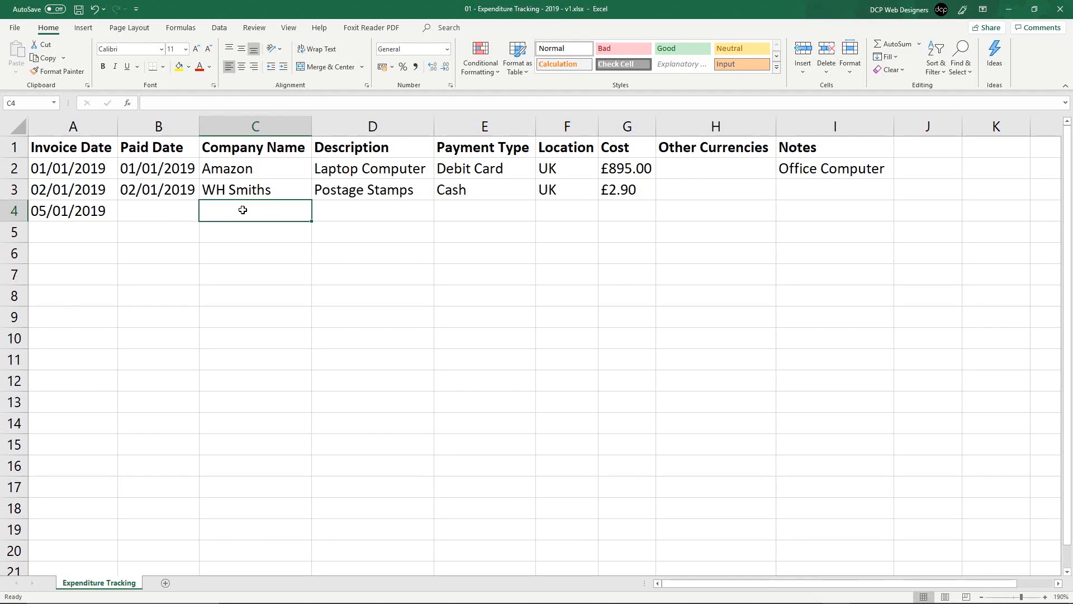
type("Go")
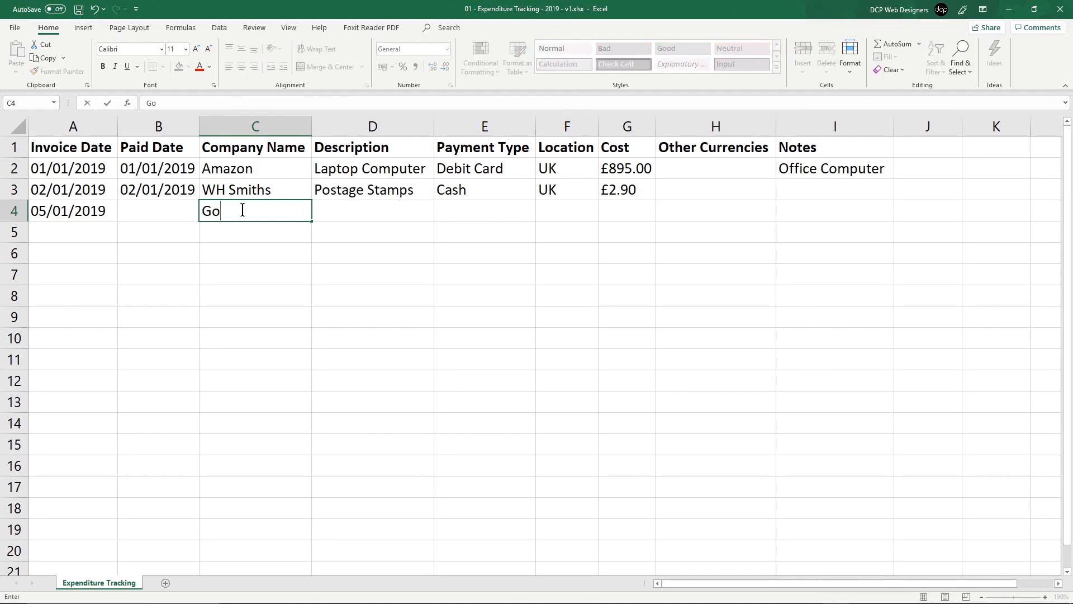
type("daddy")
key("Tab")
type("Domain")
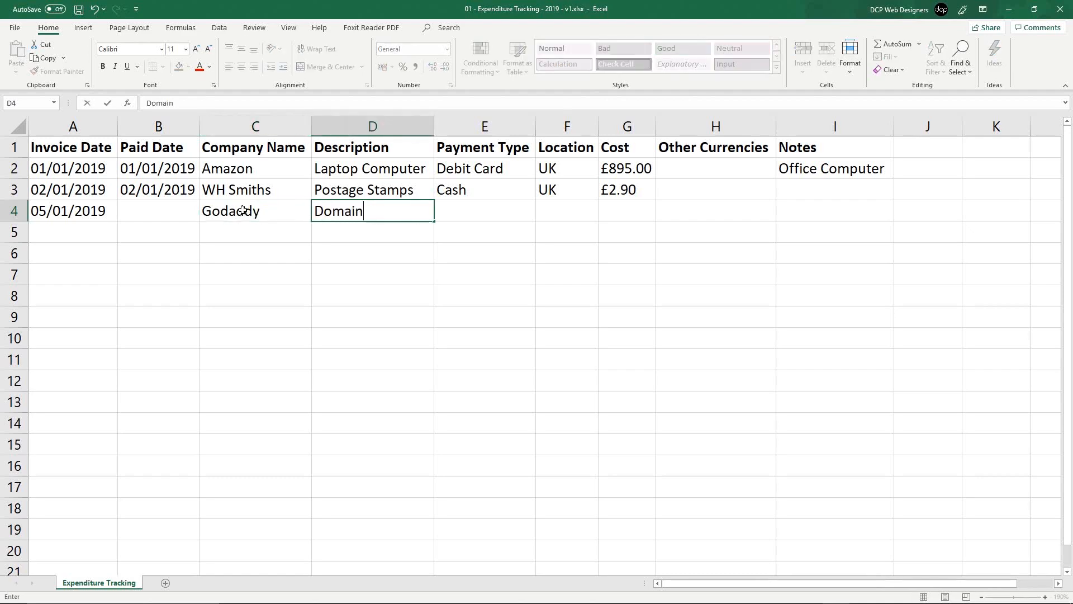
type(": xyz.com")
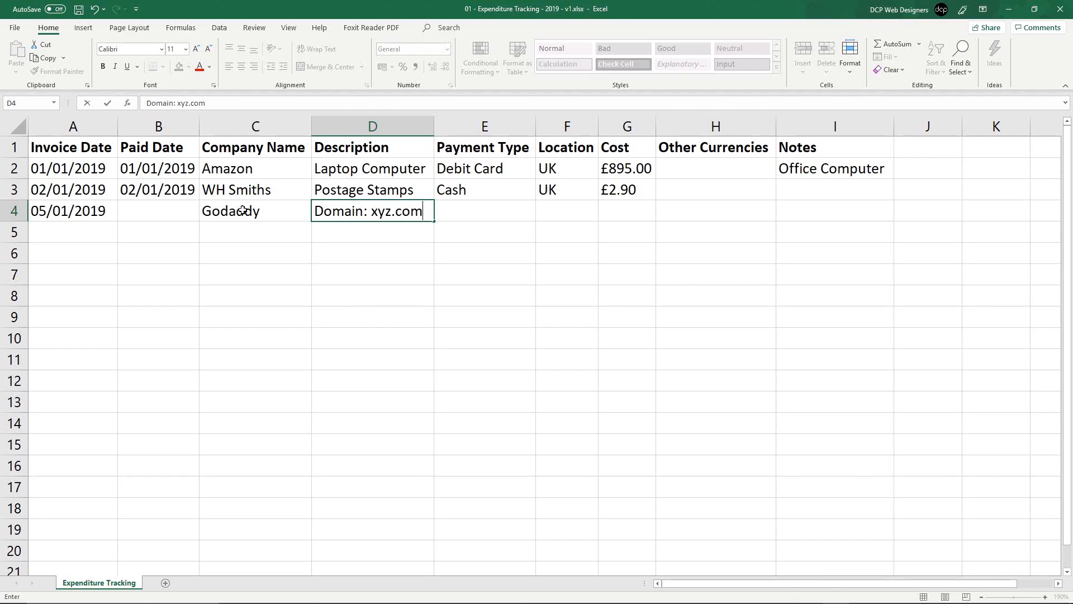
key("Tab")
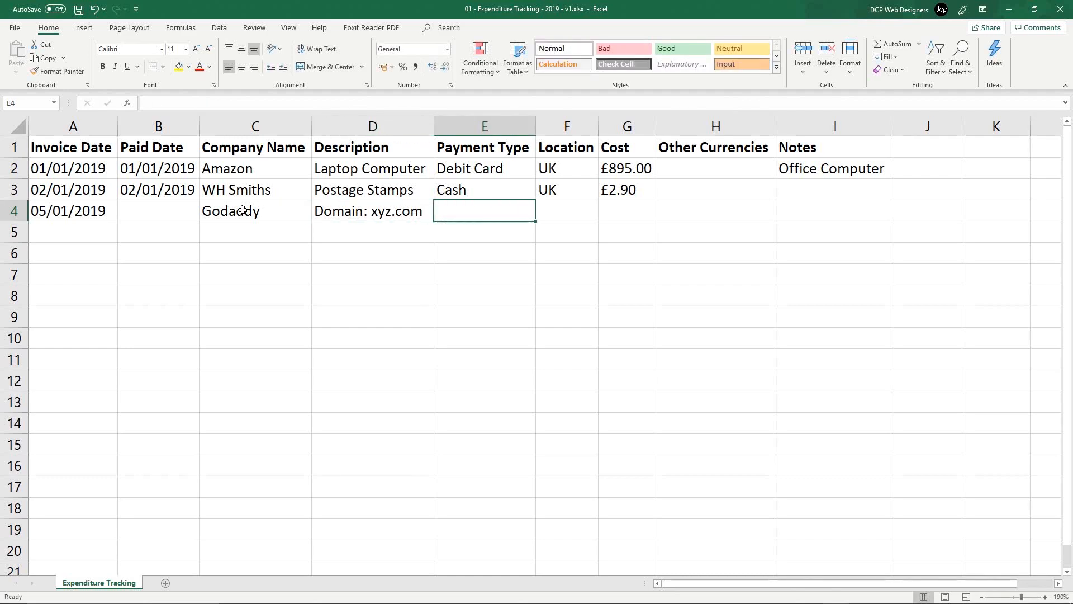
Step: Enter PayPal Bank Transfer as the payment type in E4 and copy the UK location from F3 into F4
type("PayPal Bank Transfer")
key("Tab")
key("Up")
key("ctrl+c")
key("Down")
key("ctrl+v")
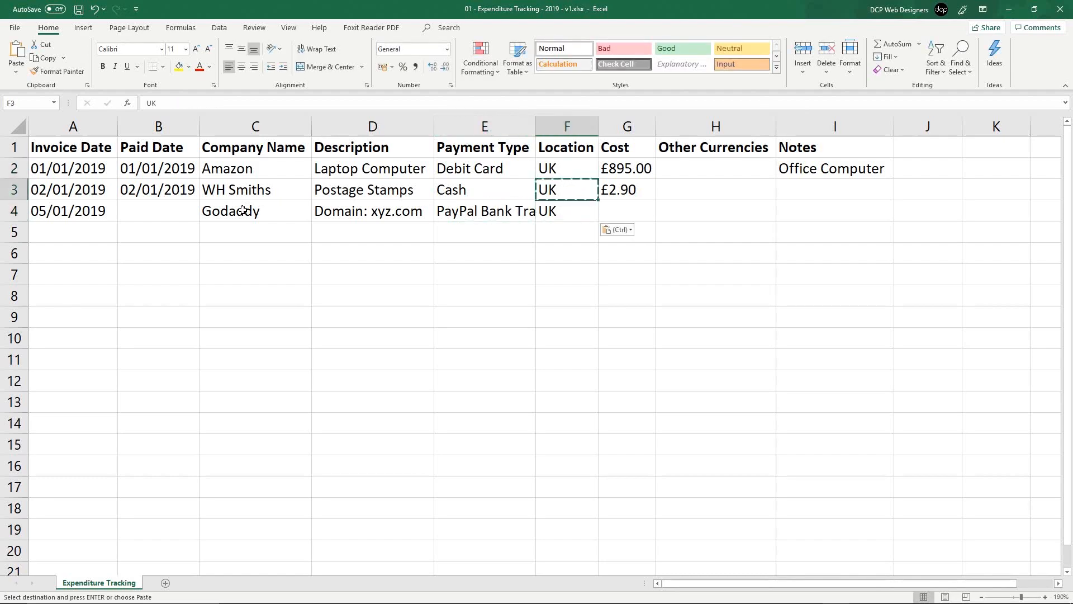
key("Right")
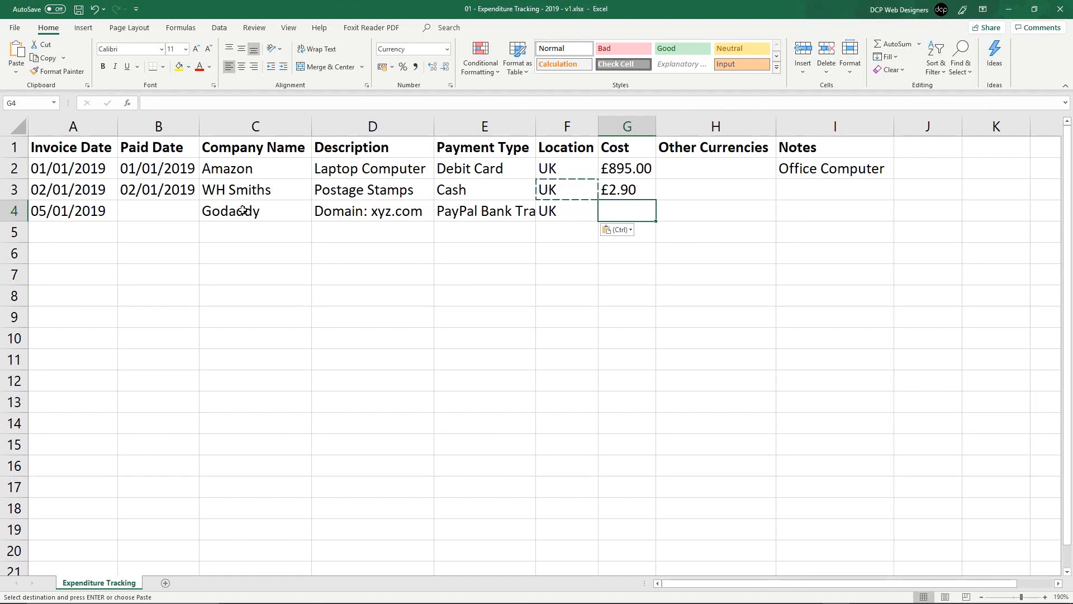
Step: Enter a cost of 9.95 for the Godaddy entry in G4 and save the workbook
type("9.95")
key("Tab")
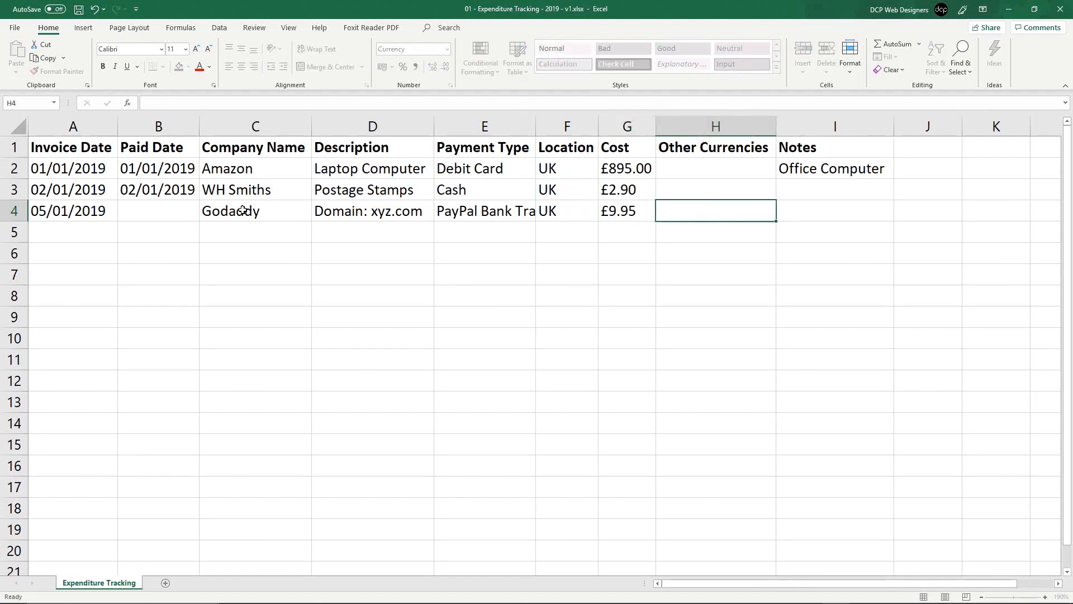
key("Down")
key("Left")
key("Left")
key("Left")
key("Left")
key("Left")
key("Left")
key("Left")
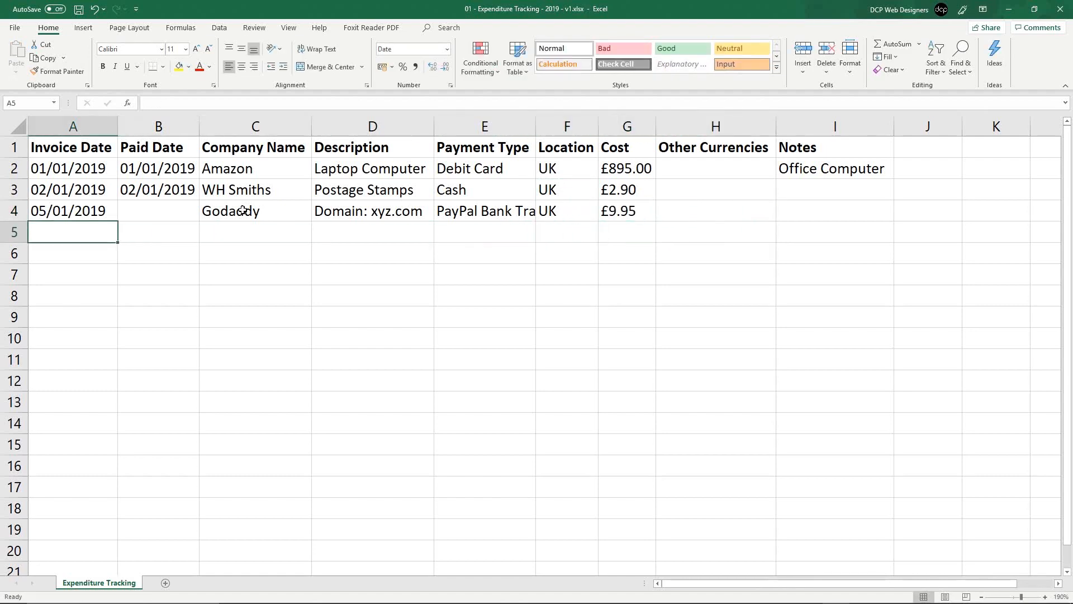
key("Up")
key("Right")
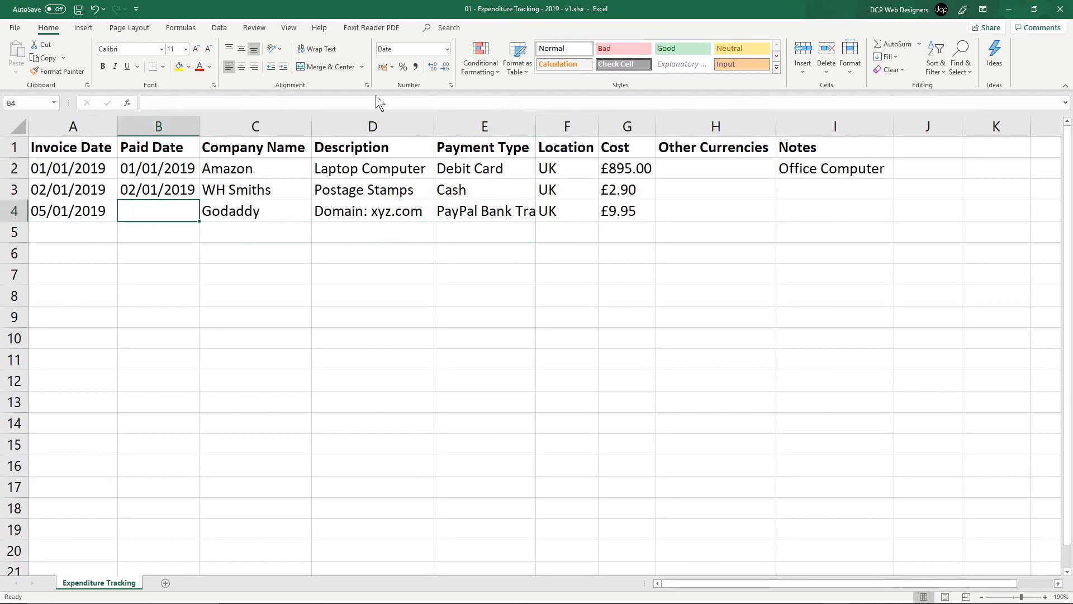
left_click(79, 9)
Step: Autofit all column widths on the sheet so the payment type in E4 fits its cell
left_click(504, 210)
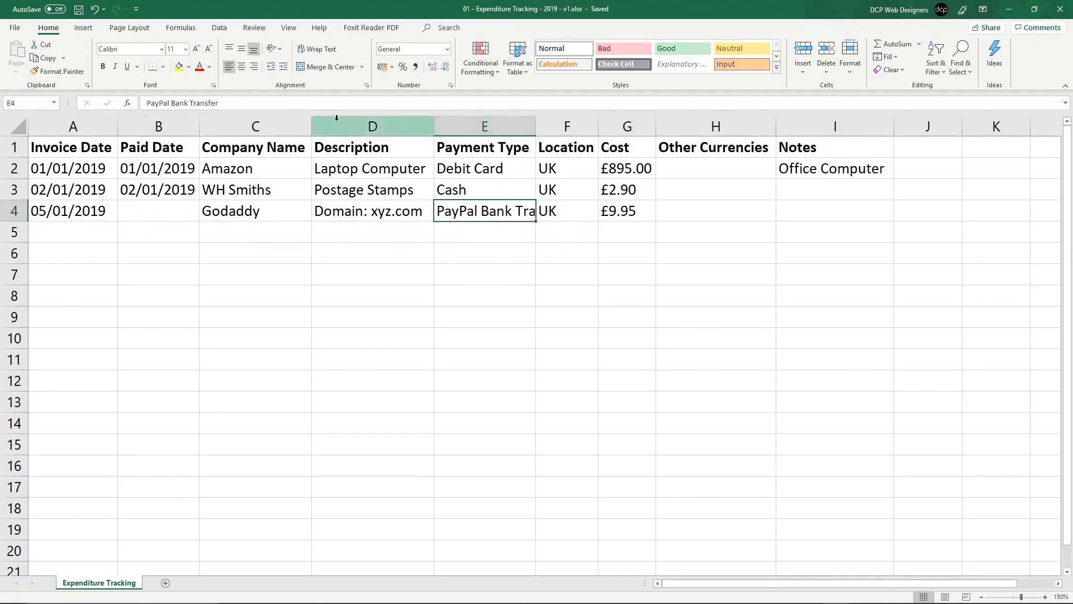
left_click(20, 127)
double_click(118, 127)
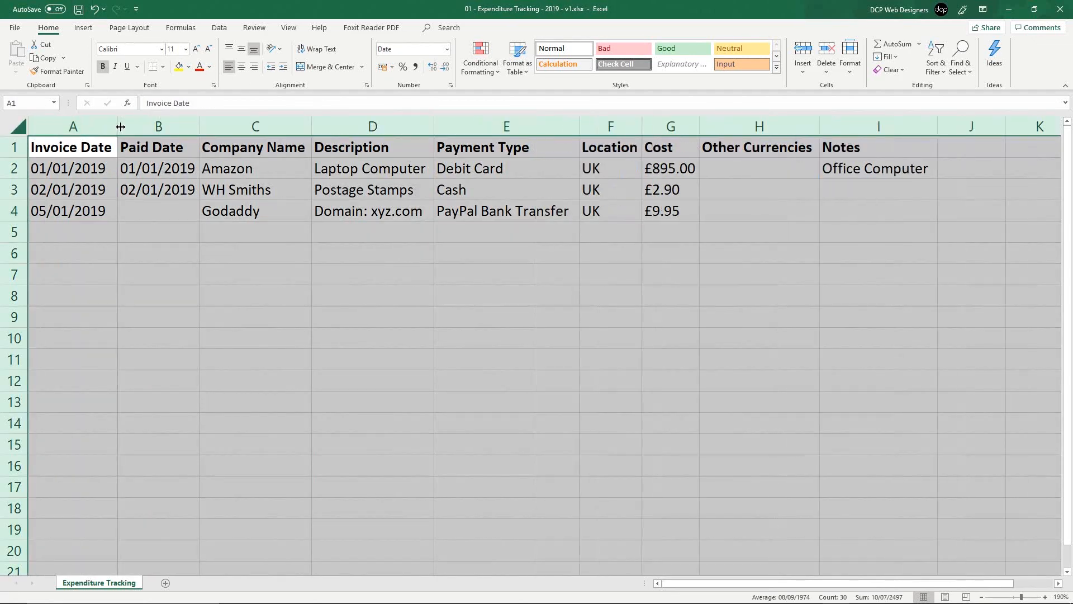
left_click(499, 217)
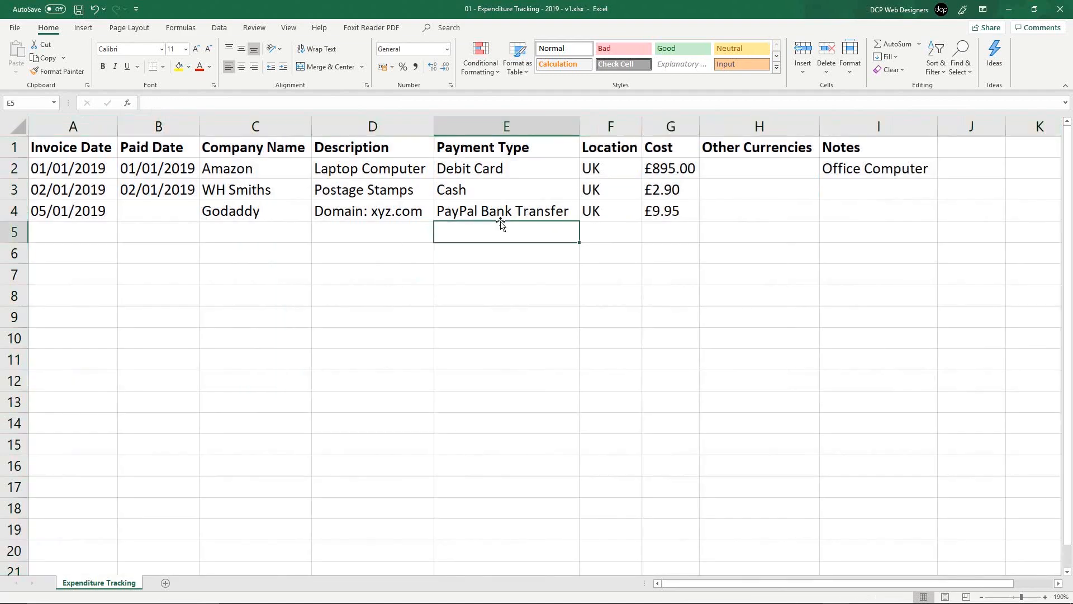
Step: Copy the invoice date from A4 into the Paid Date cell B4 and change the copy to 09/01/2019
left_click(155, 211)
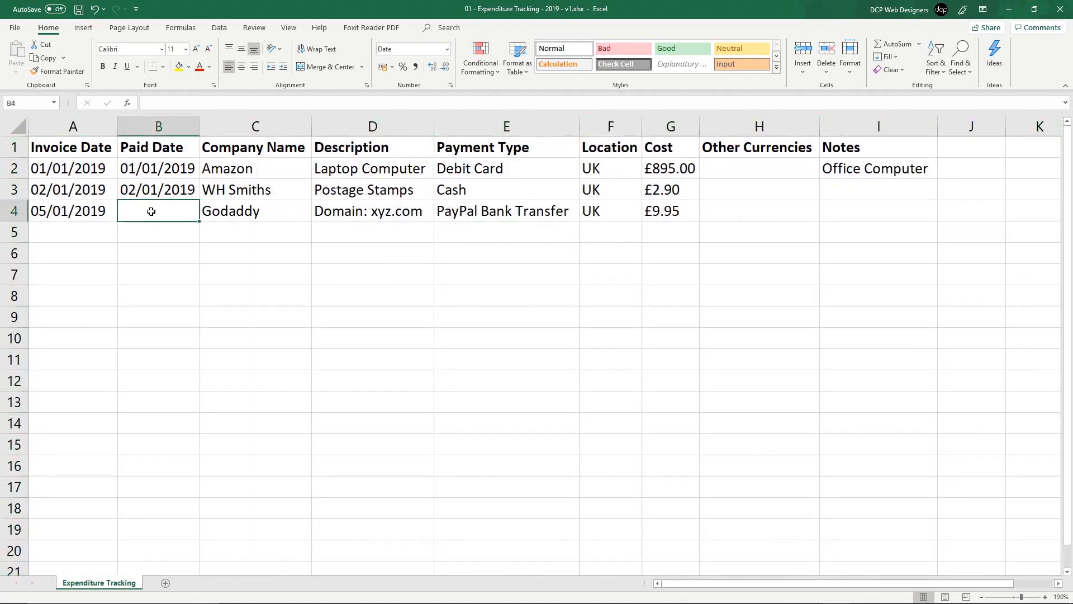
left_click(83, 210)
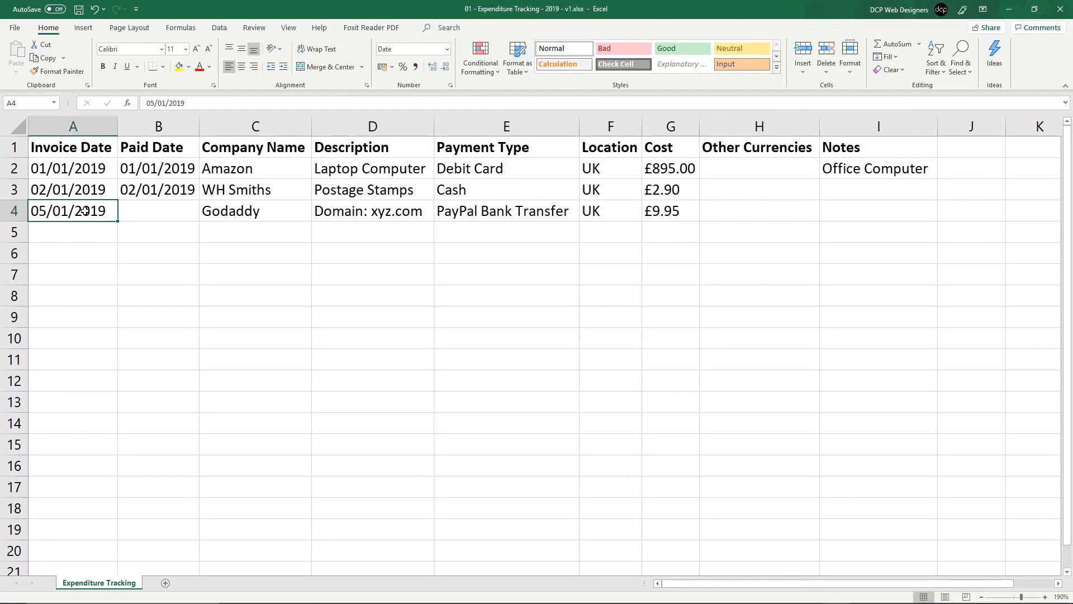
key("ctrl+c")
key("Right")
key("ctrl+v")
key("F2")
key("Left")
key("Left")
key("Left")
key("Left")
key("Left")
key("Left")
key("Left")
key("Left")
key("BackSpace")
type("9")
key("Return")
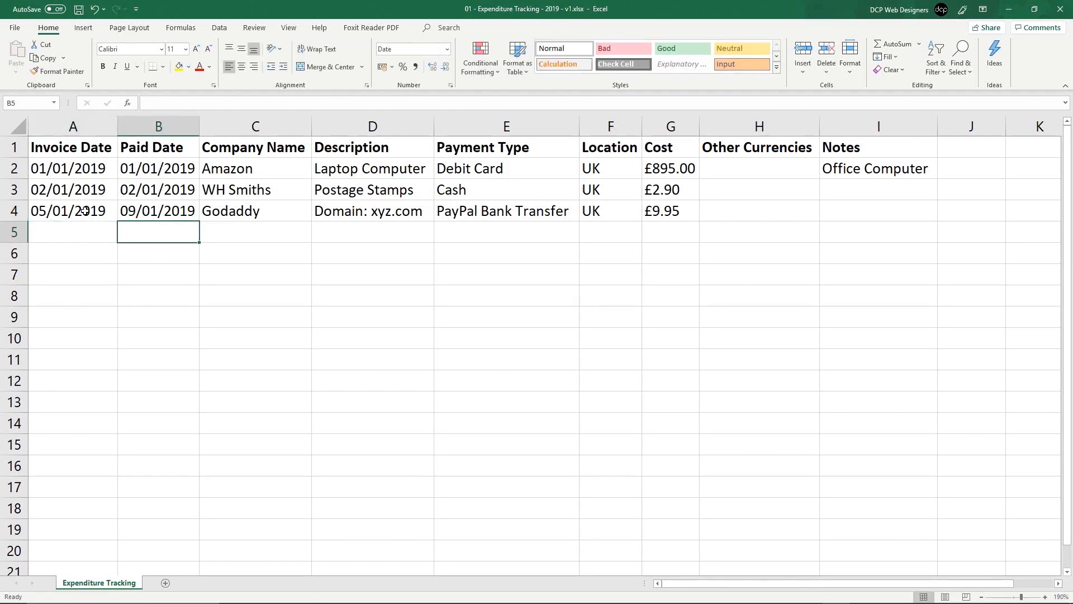
left_click(186, 210)
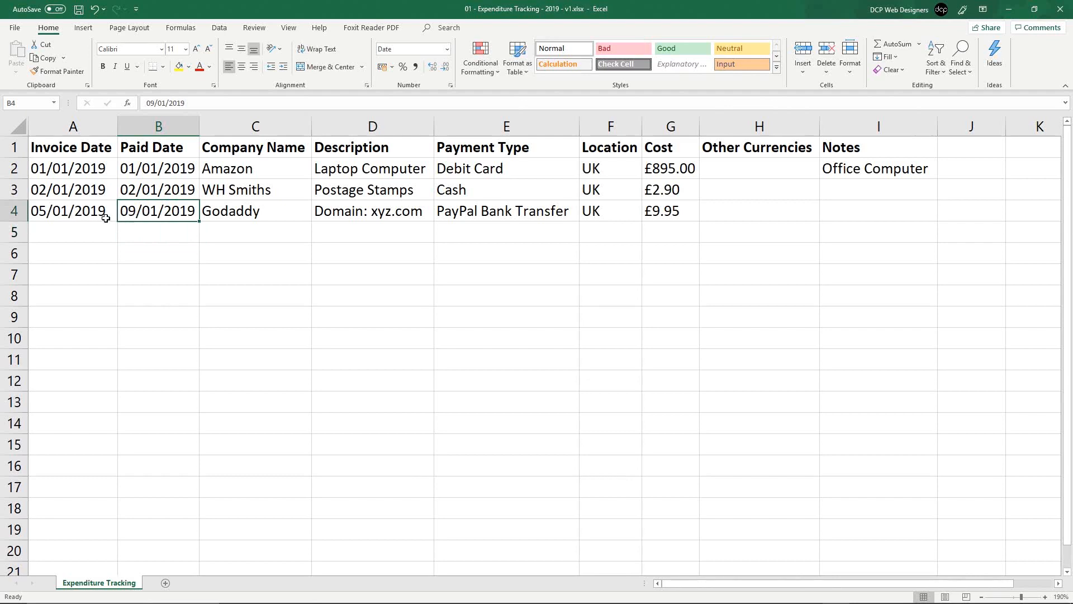
left_click_drag(70, 218, 135, 214)
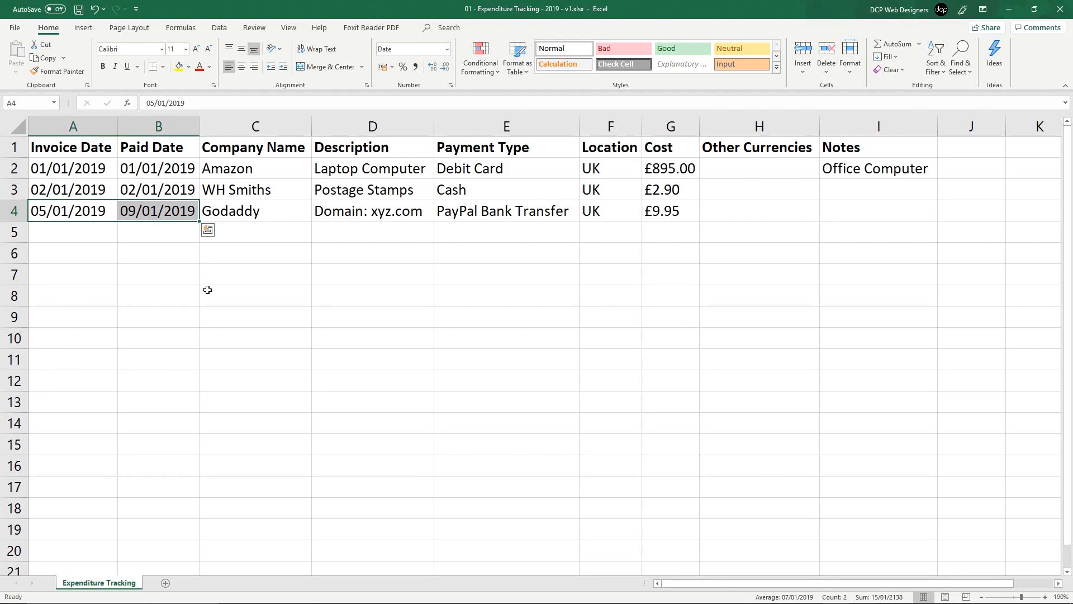
left_click(66, 216)
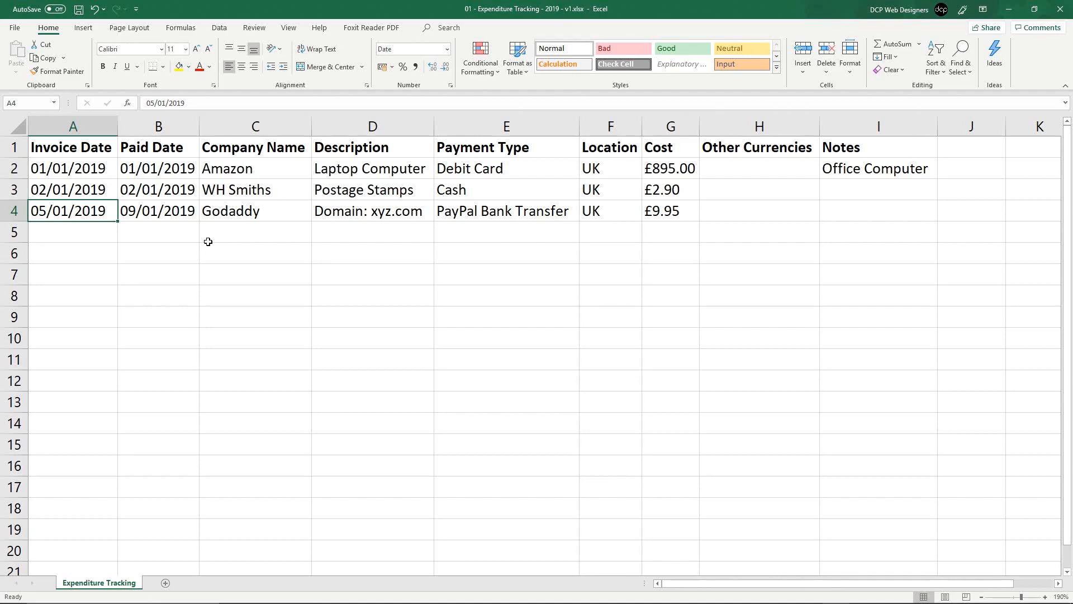
Step: Fill the invoice date from A4 down into A5 as 06/01/2019
key("Down")
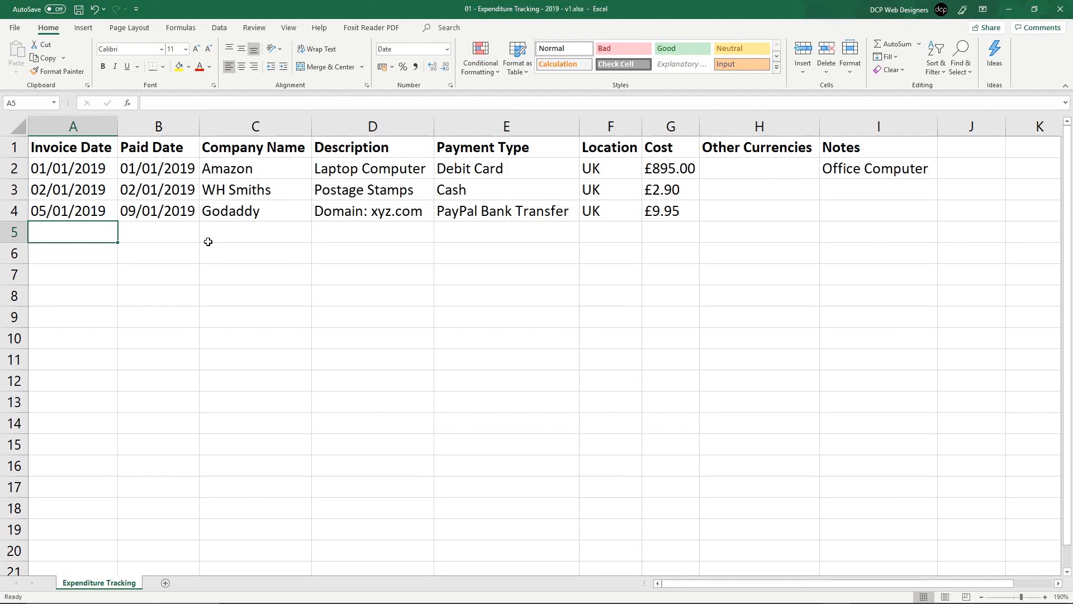
left_click(84, 212)
left_click_drag(116, 221, 129, 253)
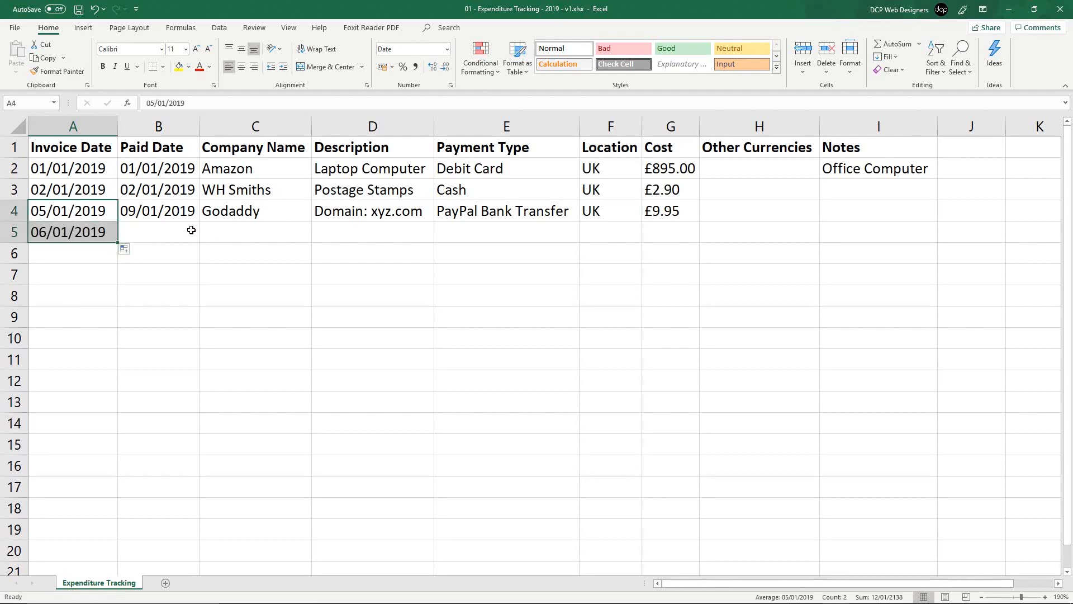
left_click(241, 235)
type("A")
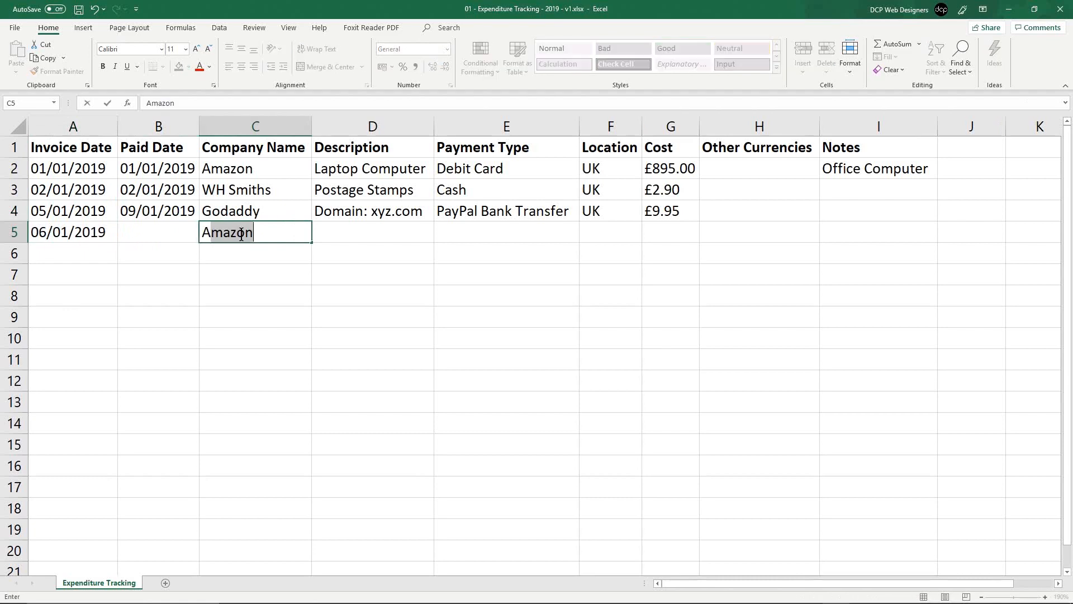
type("ppSumo")
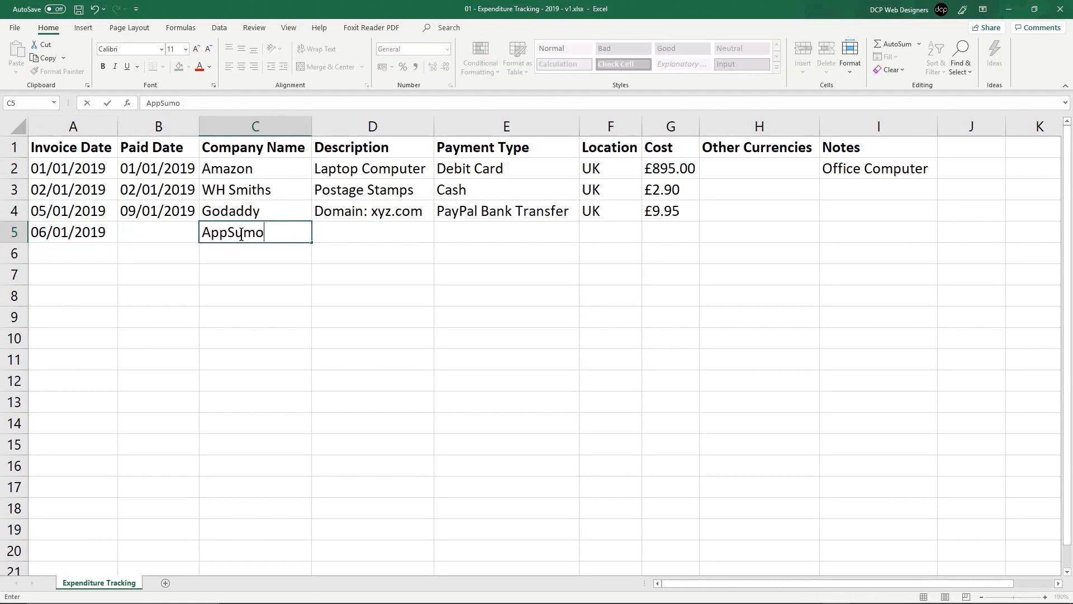
key("Tab")
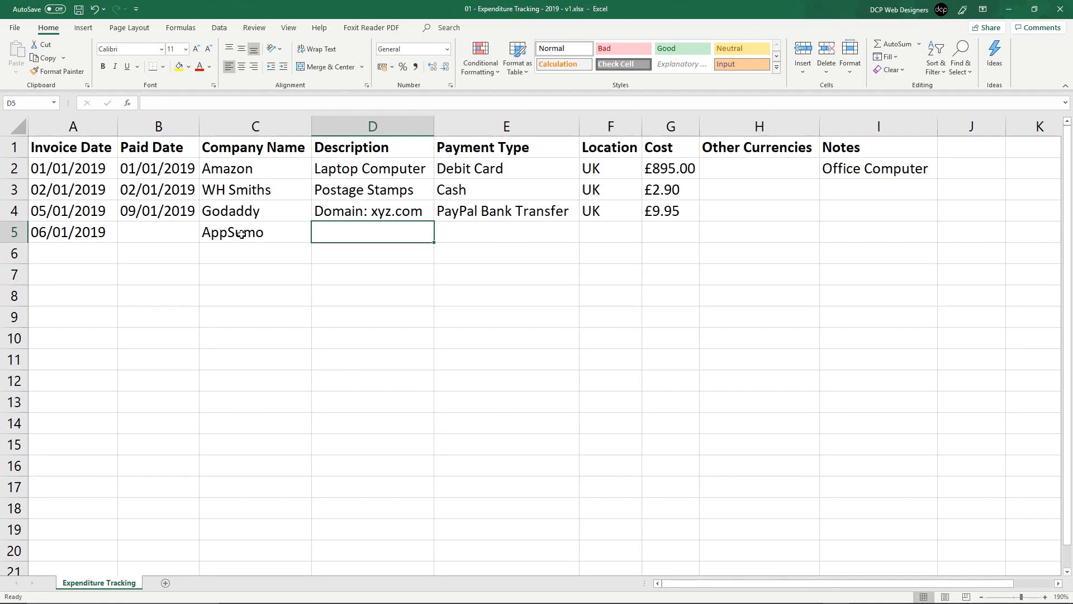
left_click(241, 234)
key("Tab")
Step: Enter Srep Lab as the company name in C5 and SEO Ranking Checker as the description in D5
left_click(241, 234)
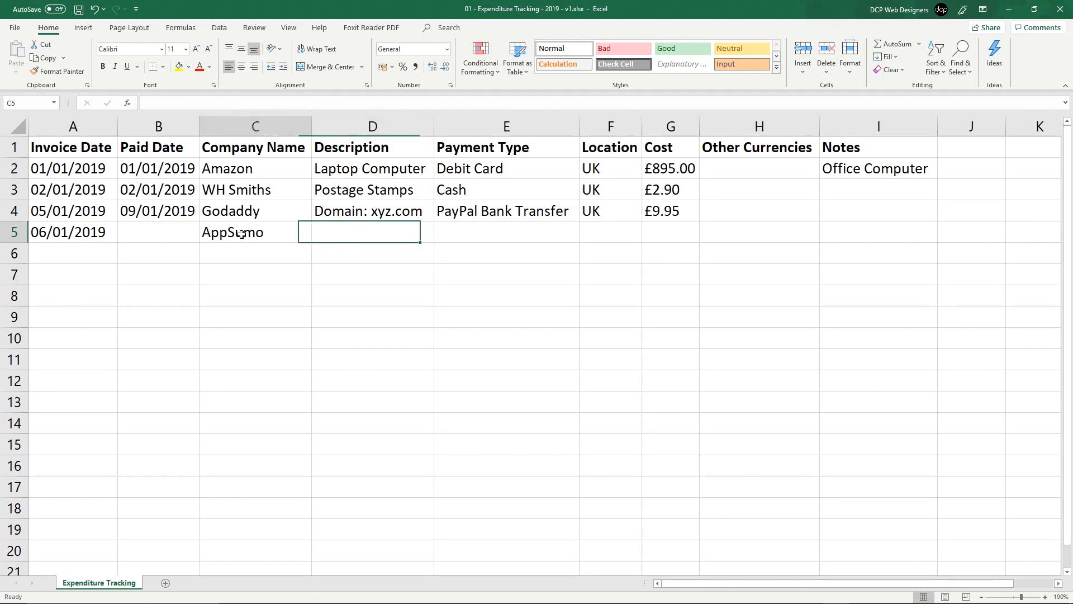
type("Se")
key("BackSpace")
type("rep Lab")
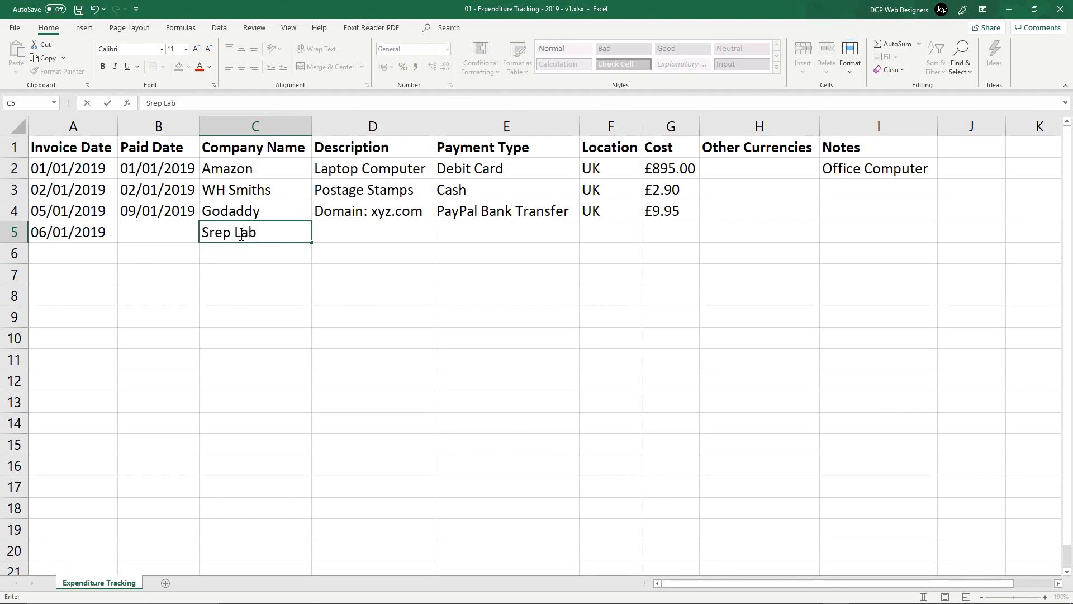
key("Tab")
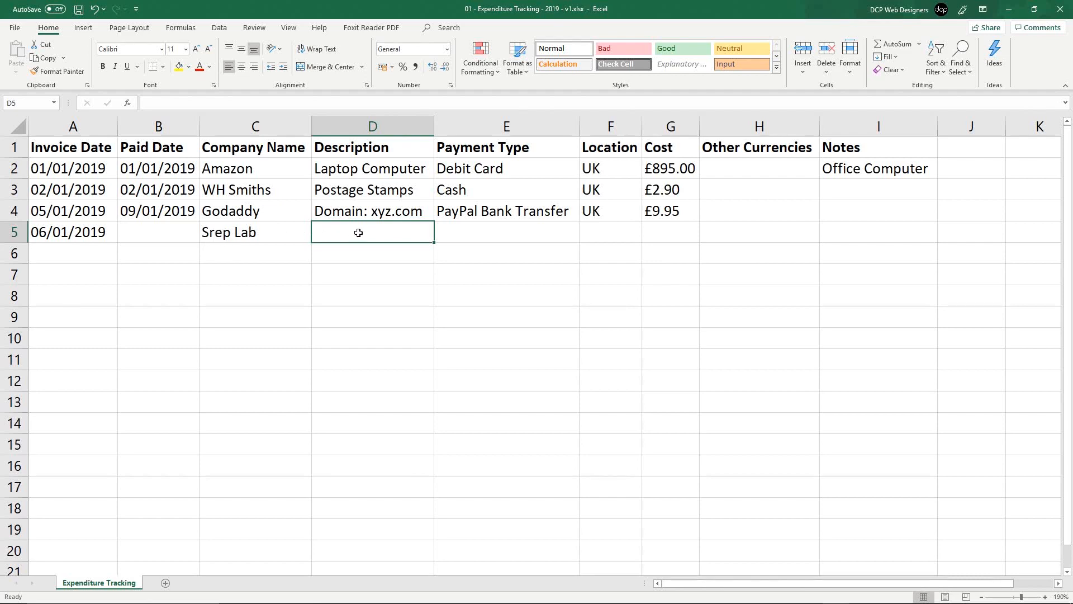
type("SEO Ranking Checker")
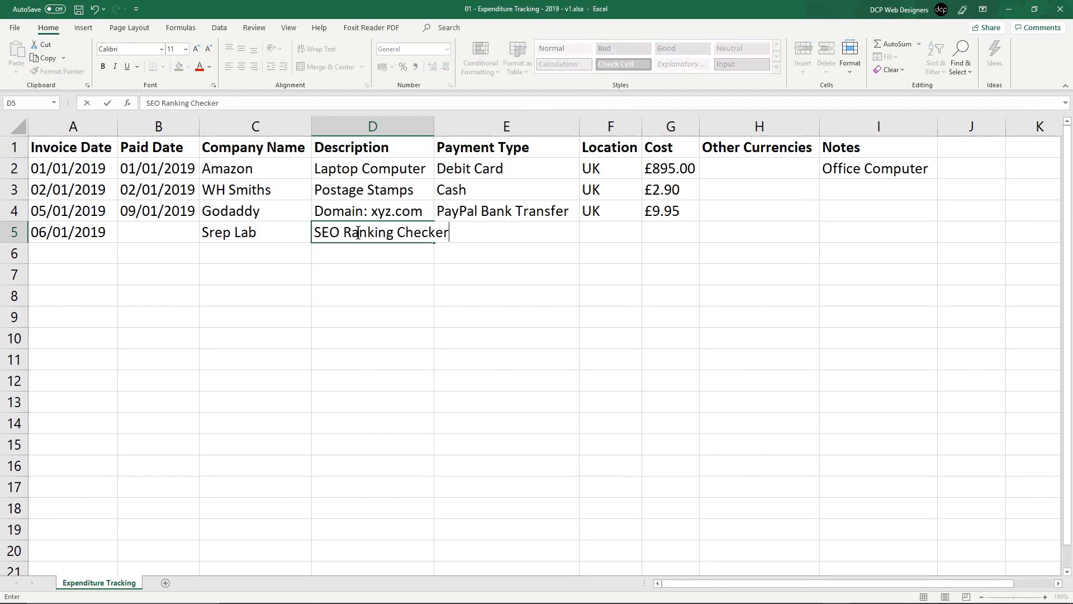
Step: Autofit the Description column so the SEO Ranking Checker text in D5 fits
key("Tab")
type("q")
double_click(435, 123)
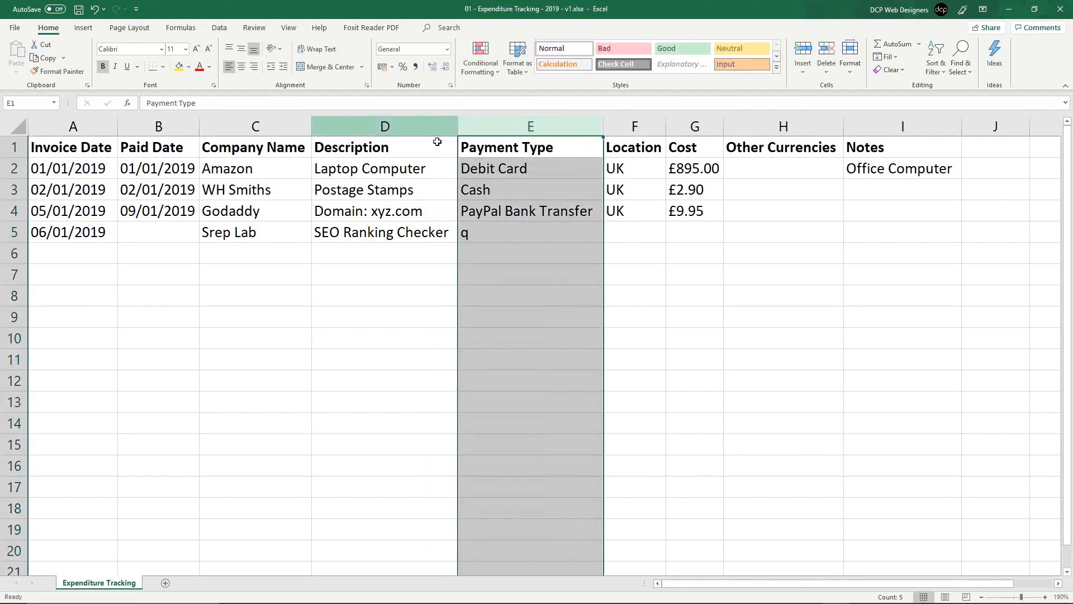
Step: Copy the PayPal Bank Transfer payment type from E4 into E5 and enter USA as the location in F5
left_click(492, 228)
double_click(504, 238)
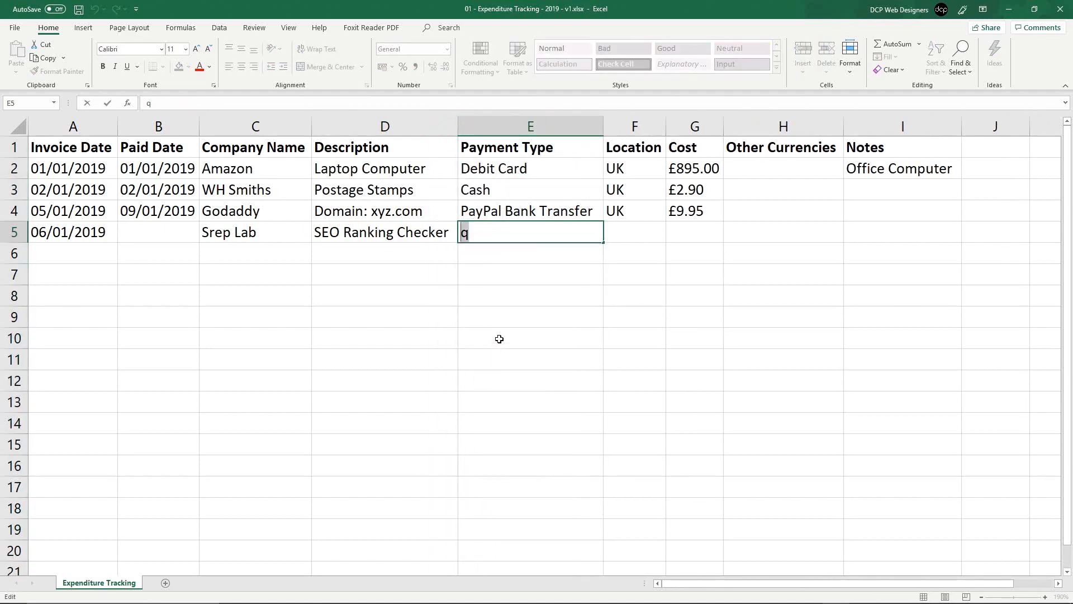
left_click(535, 217)
key("ctrl+c")
left_click(526, 238)
key("ctrl+v")
key("Escape")
left_click(628, 211)
left_click(628, 231)
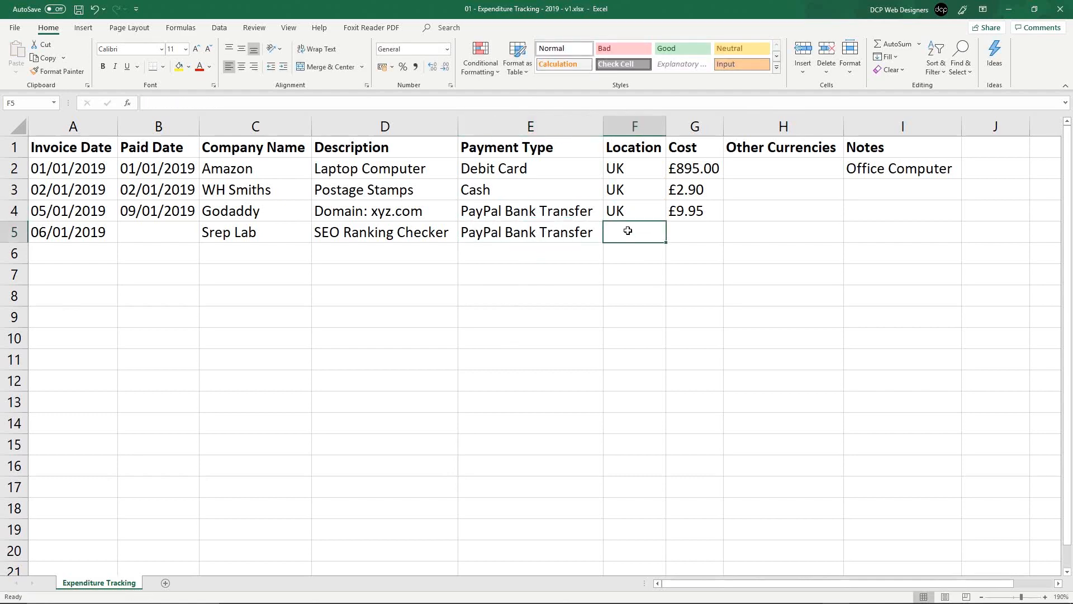
type("USA")
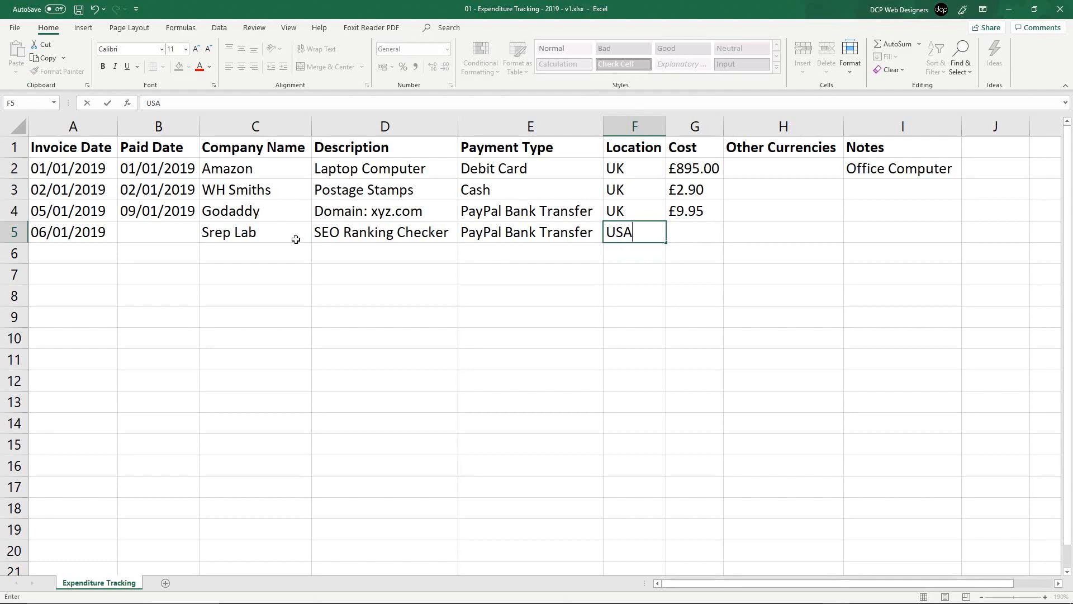
Step: Copy the paid date from B4 into B5 and change the copy to 10/01/2019
left_click(164, 231)
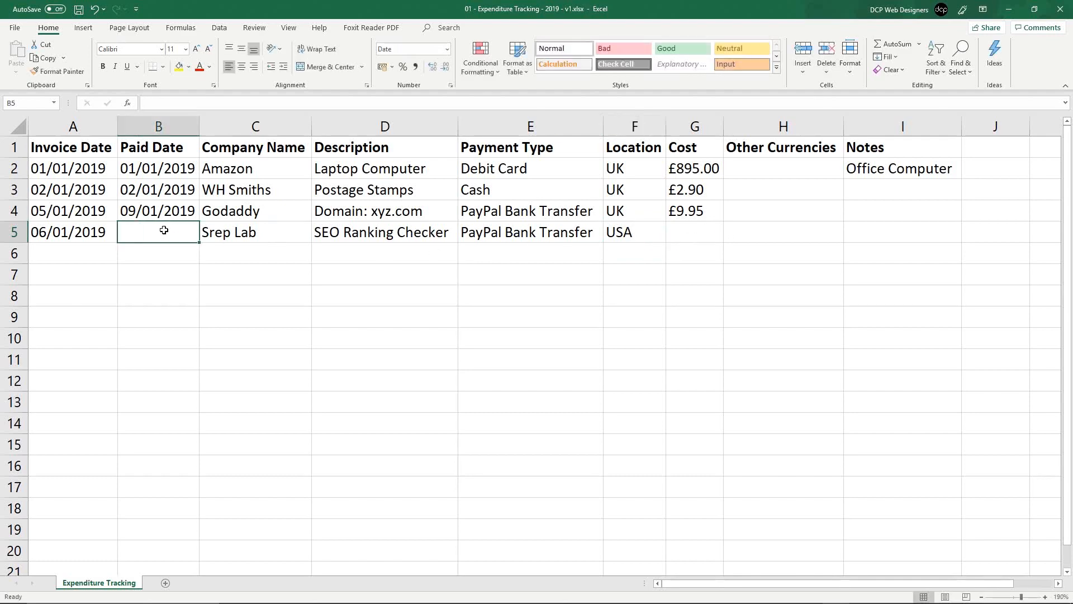
left_click(152, 212)
key("ctrl+c")
left_click(148, 226)
key("ctrl+v")
double_click(128, 232)
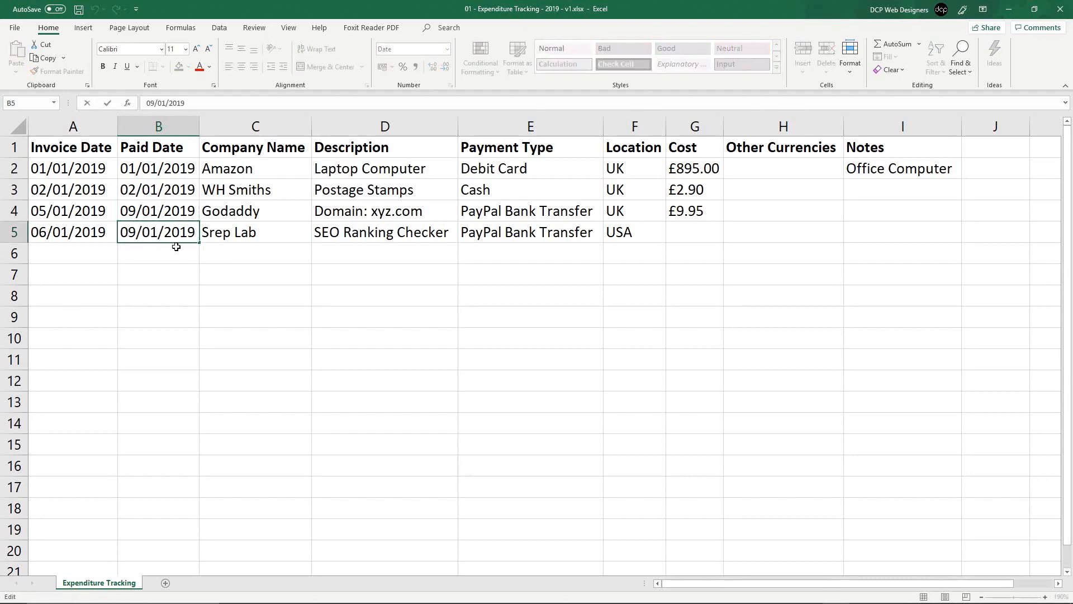
key("BackSpace")
key("BackSpace")
type("10")
key("Return")
left_click_drag(176, 213, 168, 239)
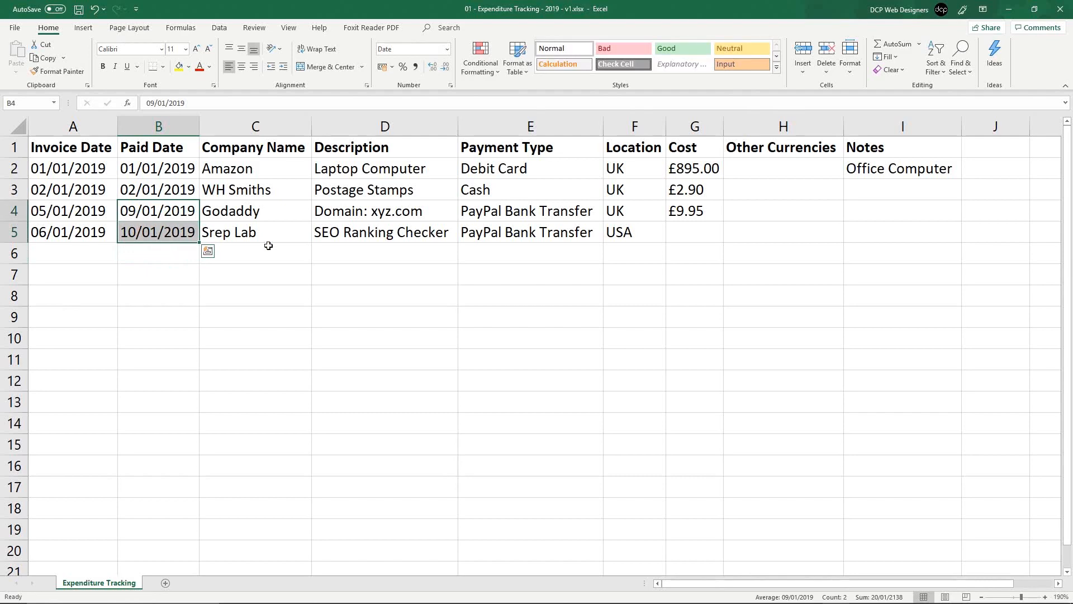
Step: Enter $5.00 as the other-currency amount for the Srep Lab entry in H5
left_click(677, 232)
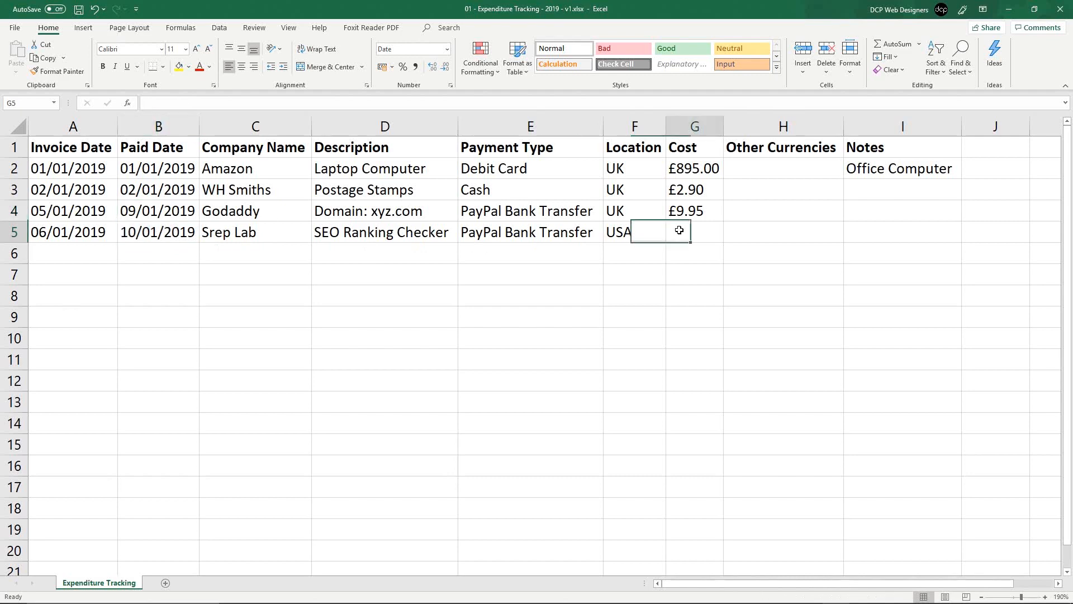
left_click(761, 235)
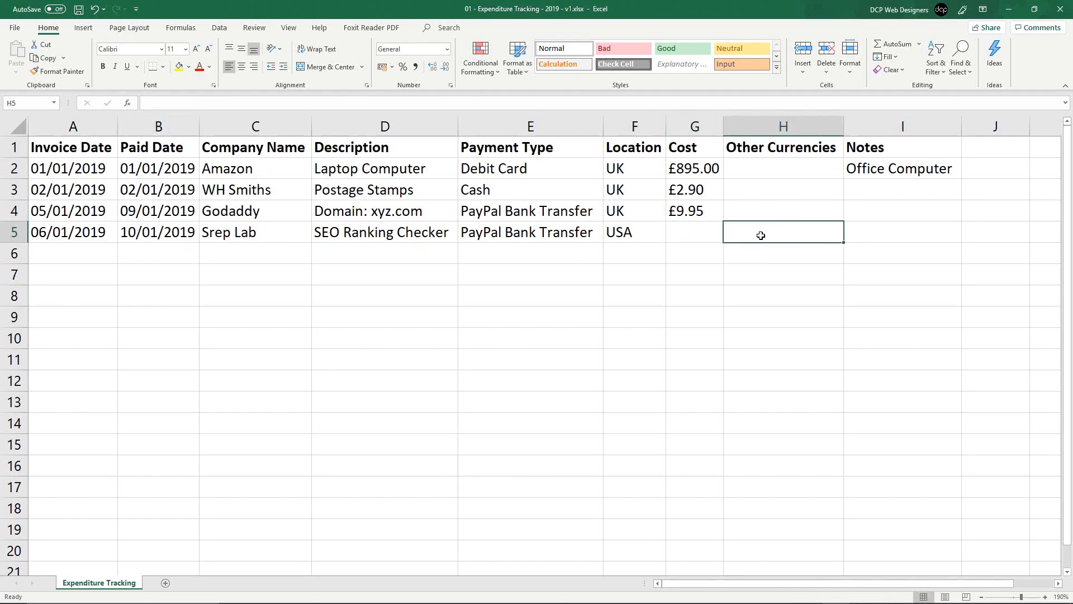
type("$5.00")
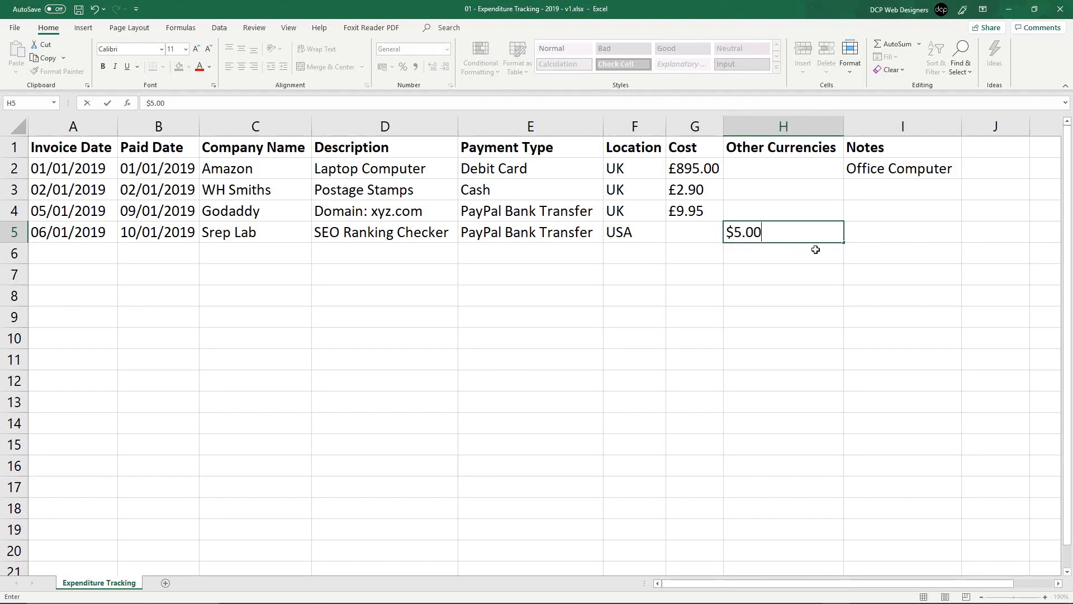
key("Return")
key("Up")
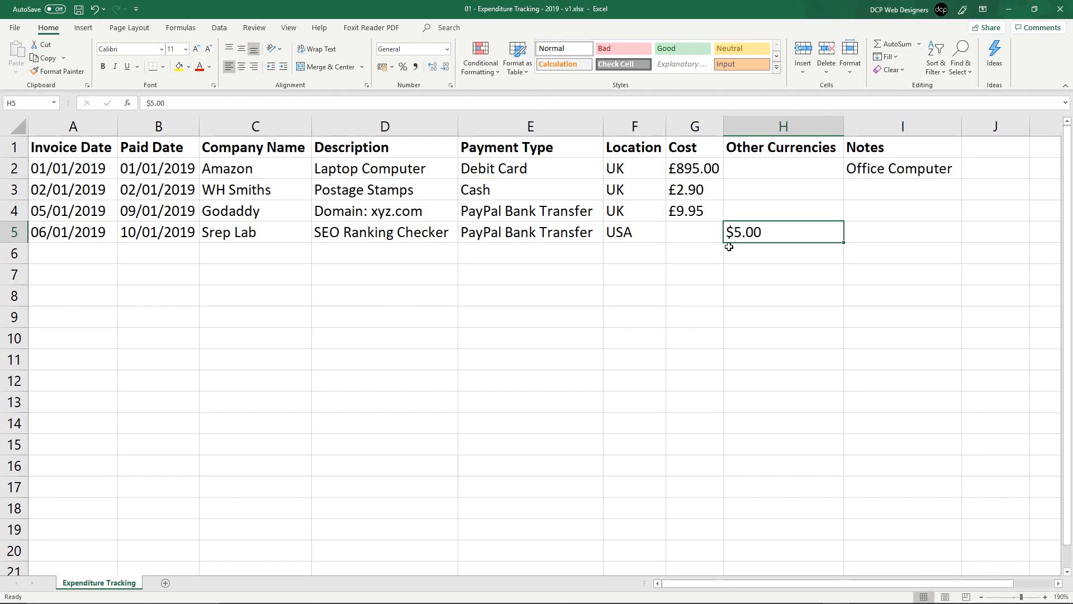
Step: Enter £3.90 as the cost of the Srep Lab entry in G5
left_click(688, 227)
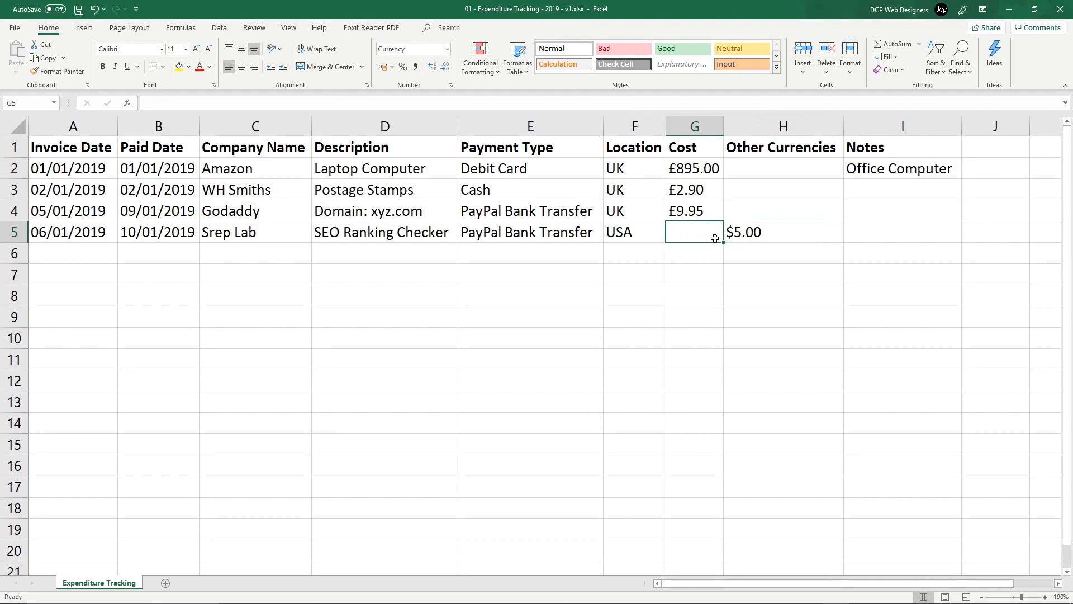
type("£")
type("4")
type(".")
type("10")
key("BackSpace")
key("BackSpace")
key("BackSpace")
key("BackSpace")
type("3.90")
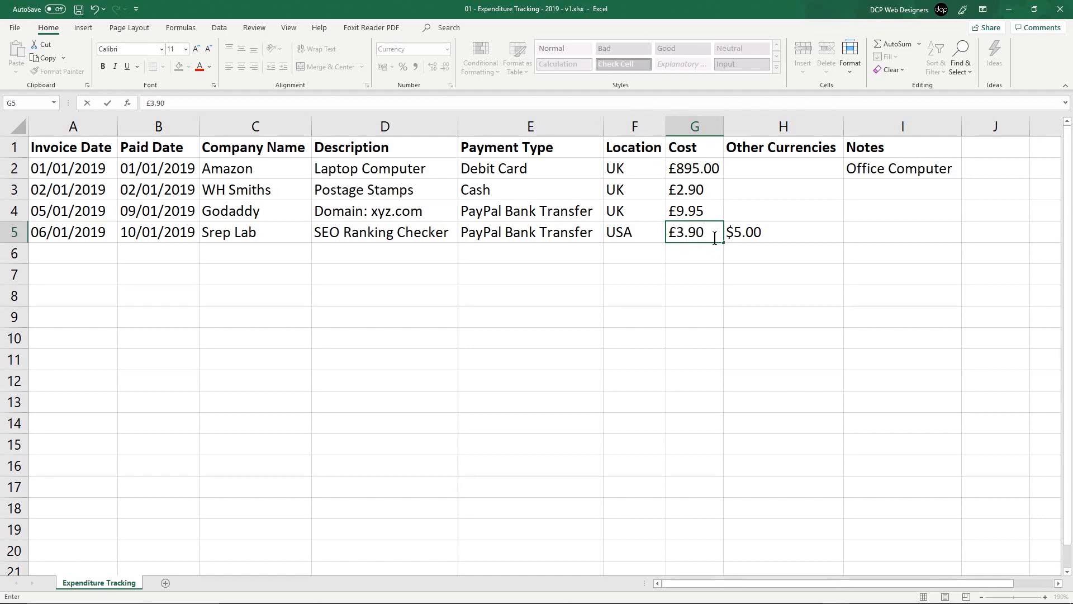
key("Return")
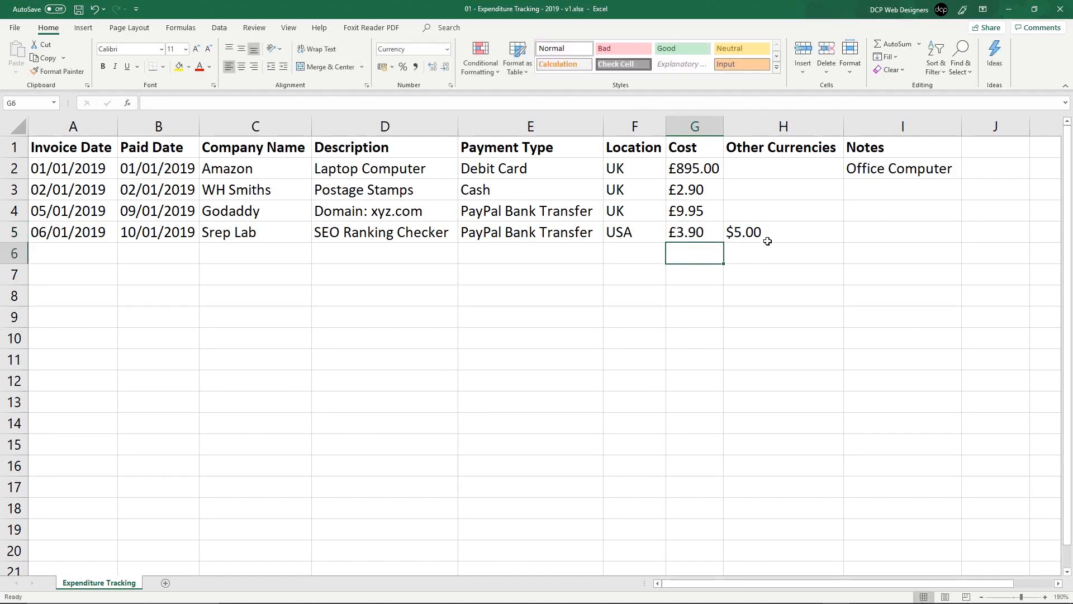
Step: Fill the UK expense rows 2 to 4 with the standard light green colour
left_click_drag(14, 168, 14, 211)
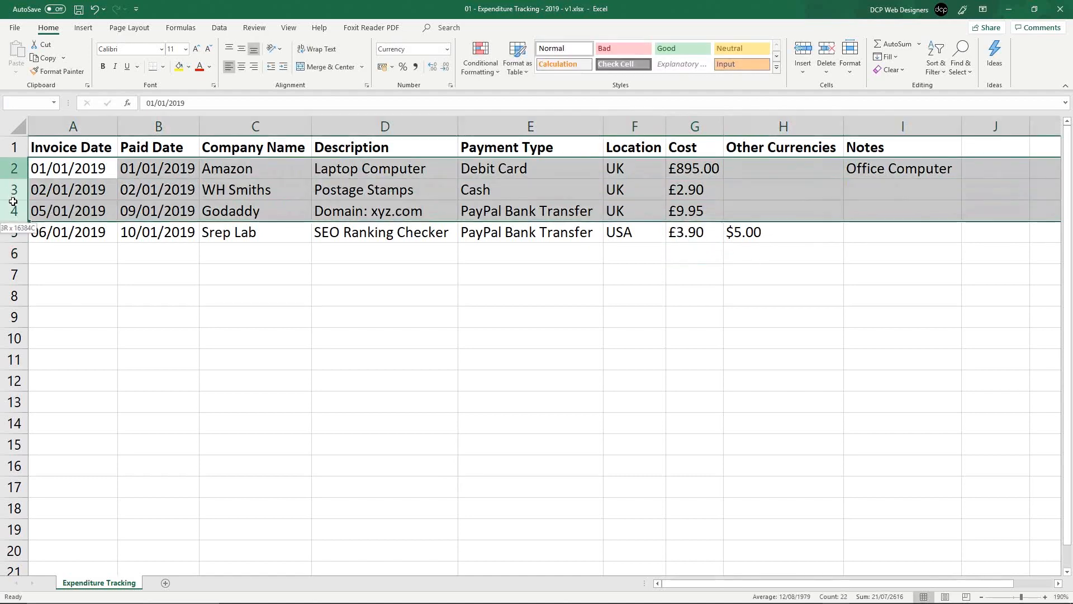
left_click(189, 67)
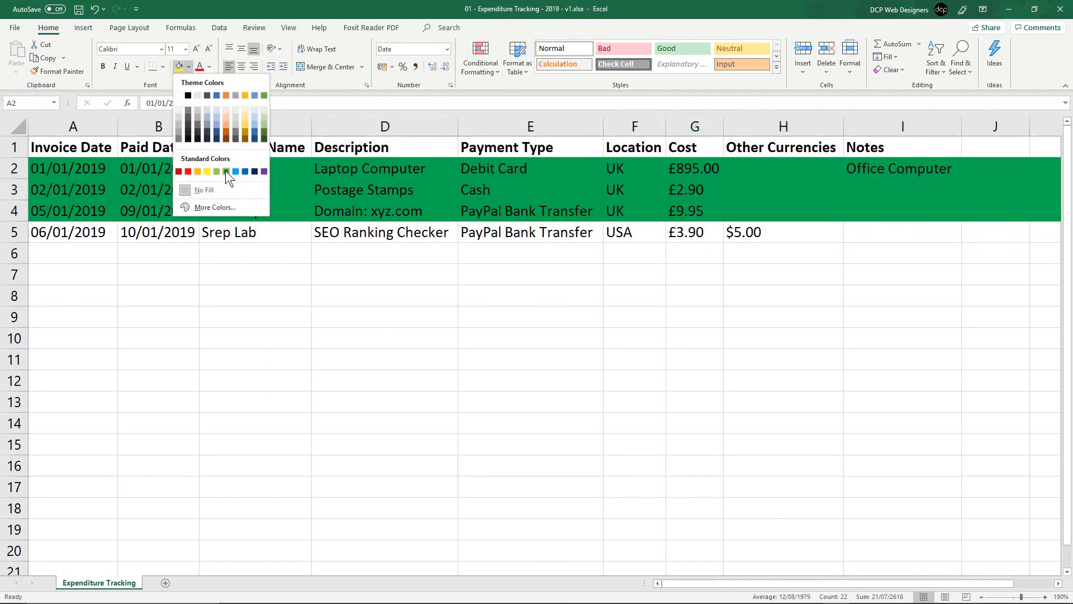
left_click(226, 170)
left_click(190, 66)
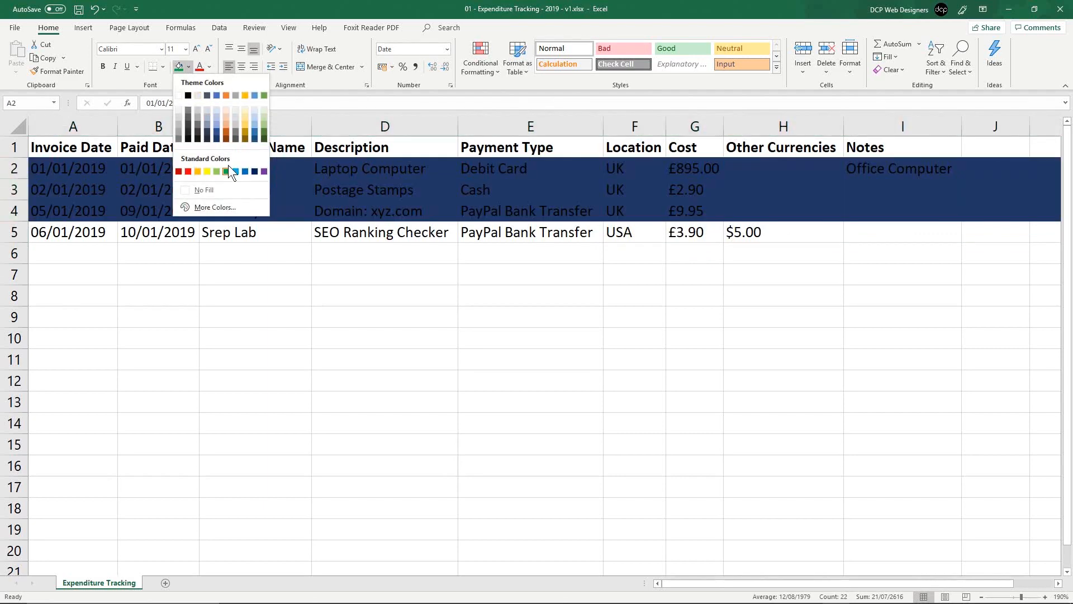
left_click(217, 169)
Step: Fill the USA expense row 5 with the standard light blue colour and save the workbook
left_click(13, 232)
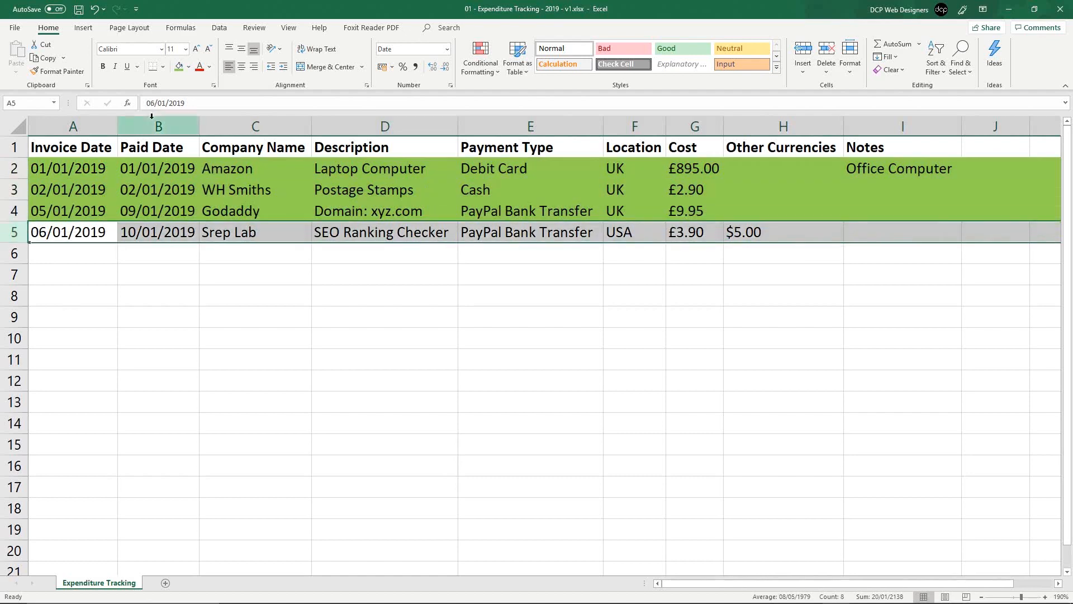
left_click(189, 67)
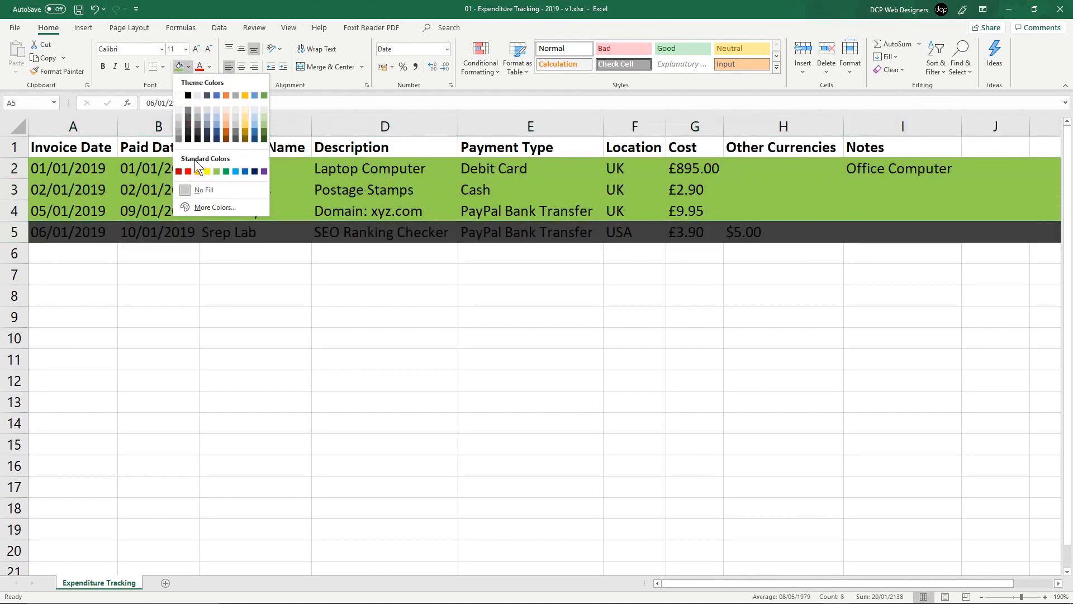
left_click(236, 171)
left_click(385, 295)
left_click(79, 8)
left_click(15, 230)
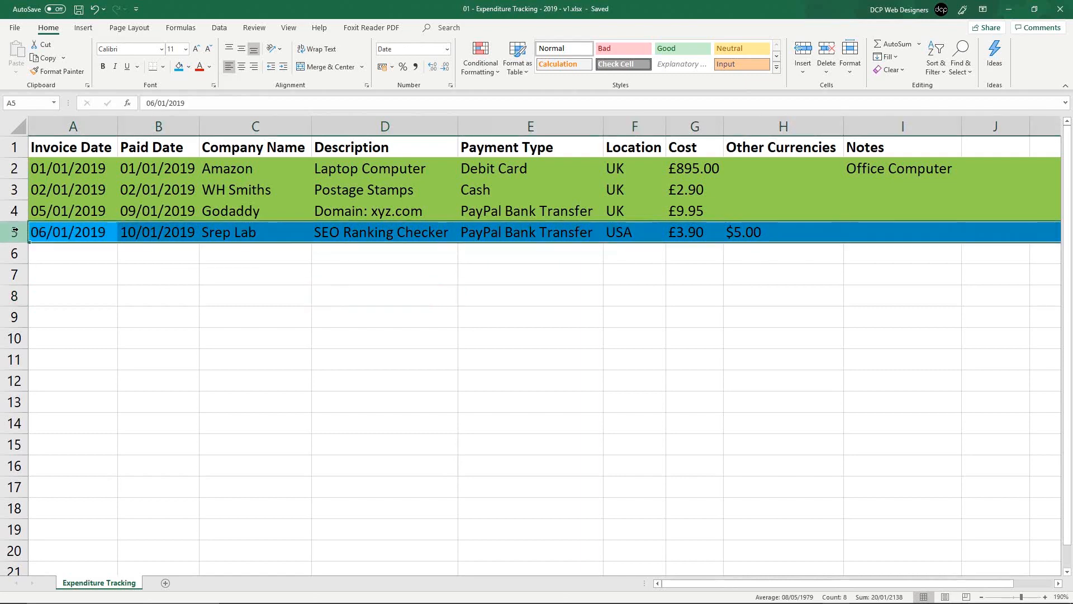
left_click_drag(14, 167, 6, 205)
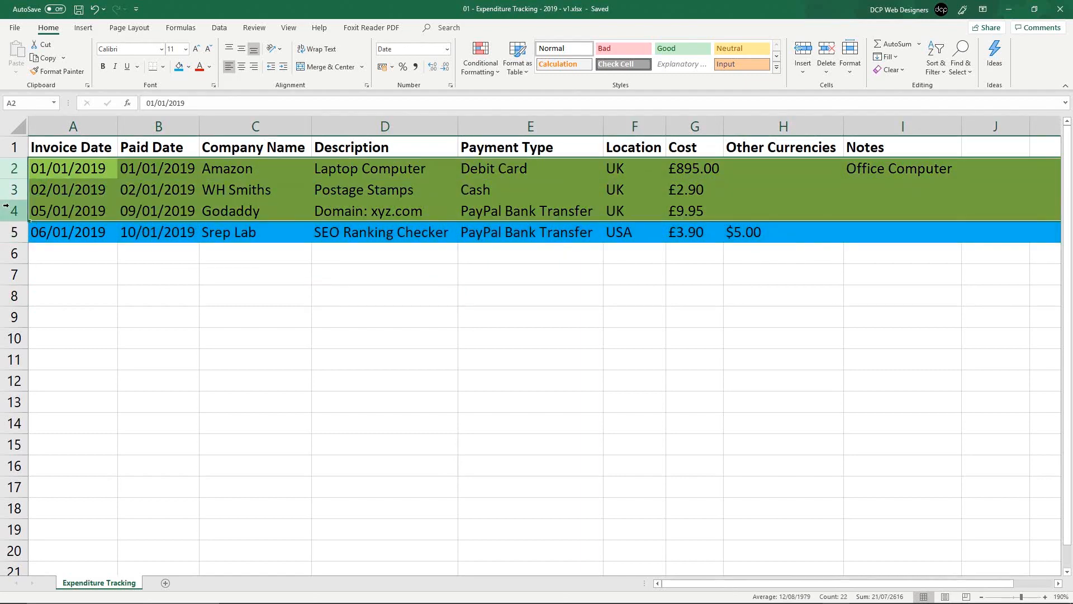
left_click(218, 274)
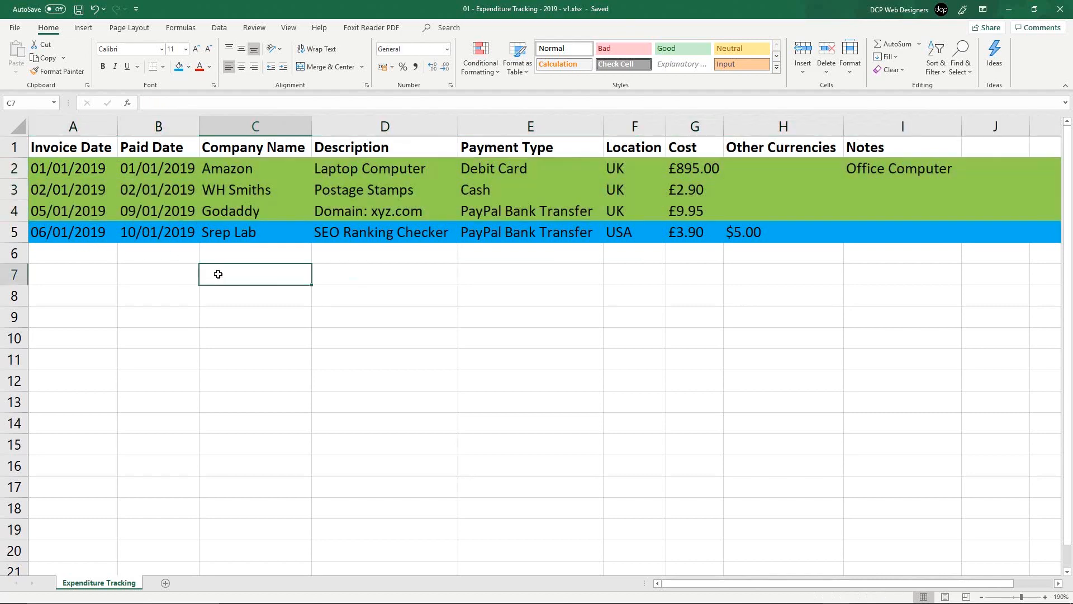
left_click_drag(53, 253, 755, 256)
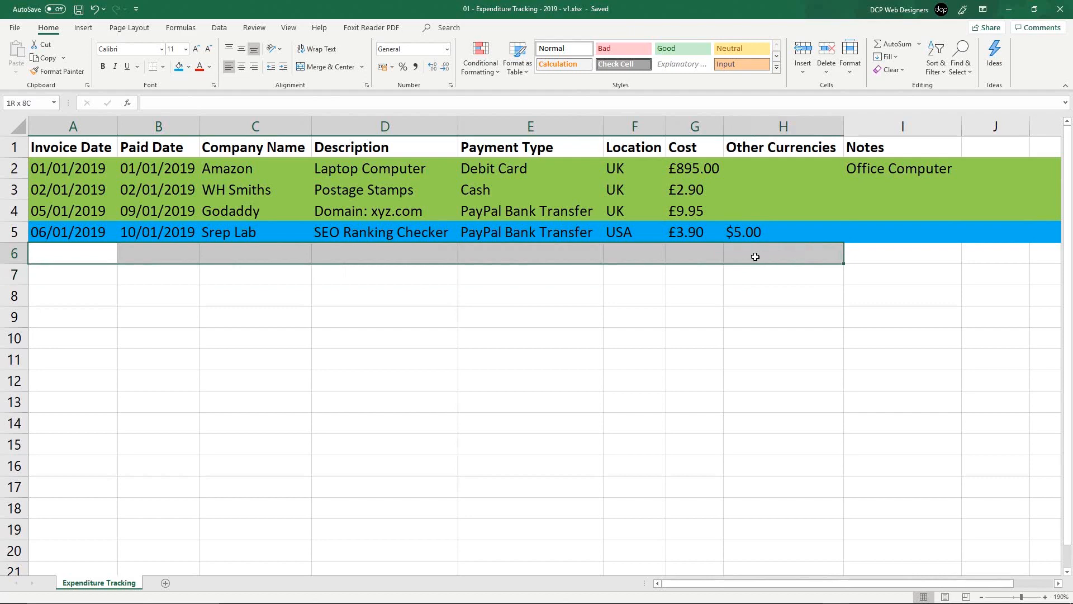
left_click(417, 321)
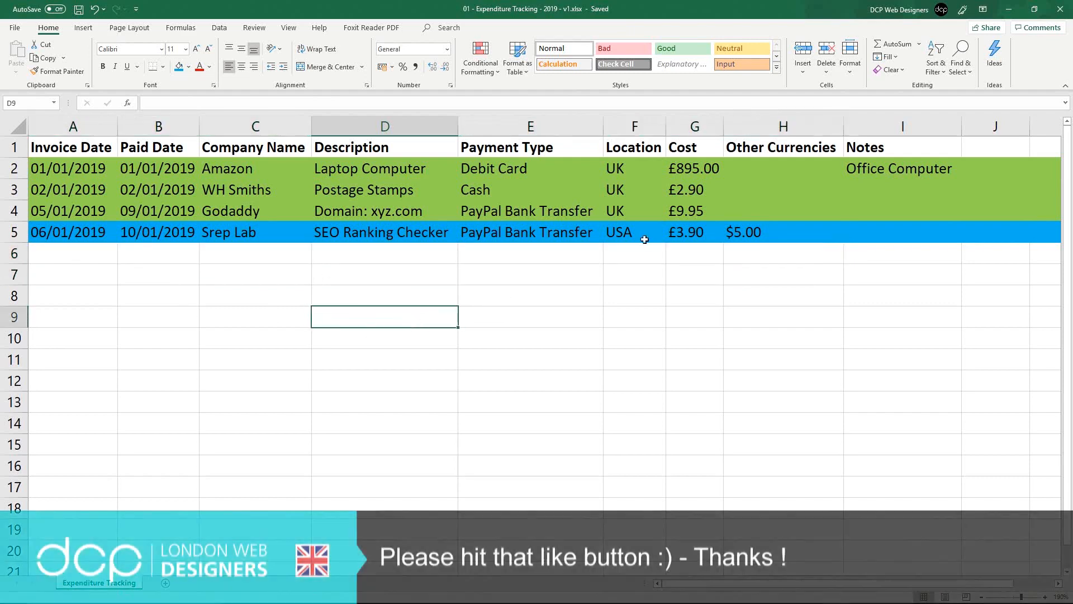
Step: Apply all borders to every cell of the Expenditure Tracking sheet
left_click(17, 131)
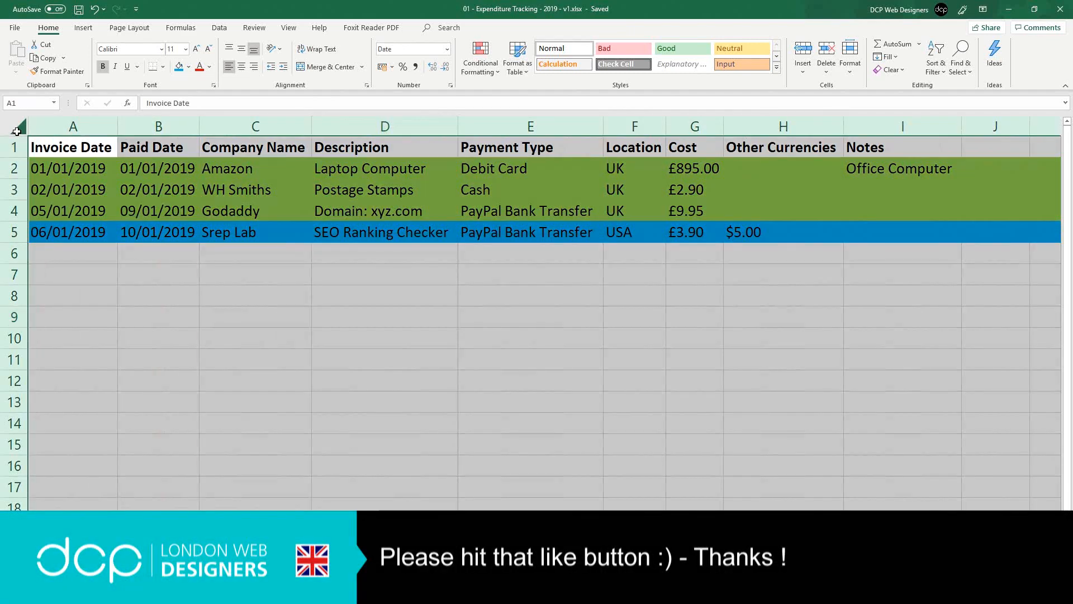
left_click(163, 66)
left_click(180, 179)
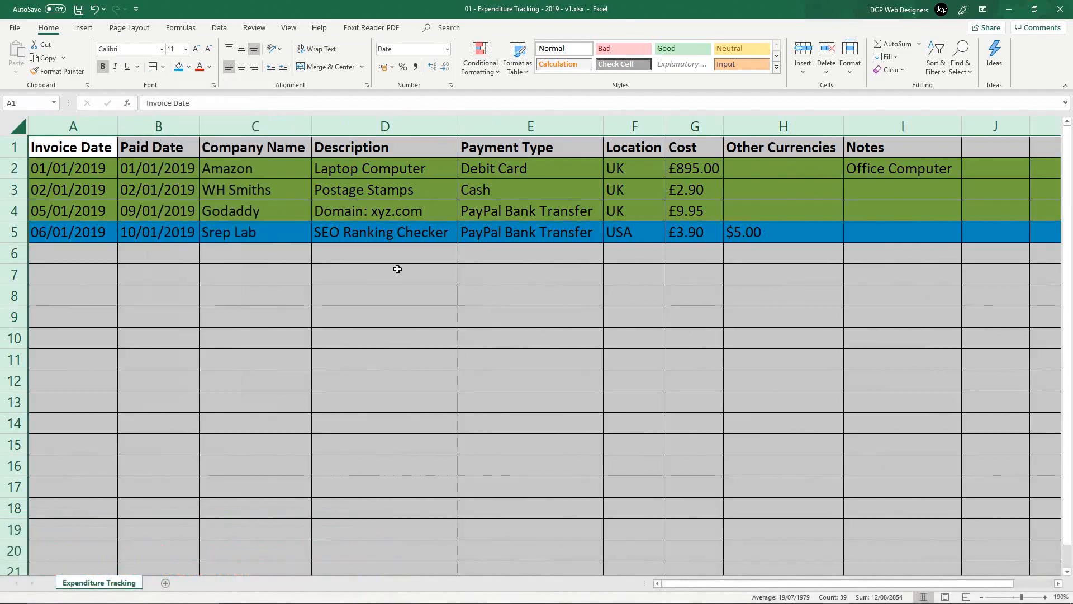
left_click(463, 268)
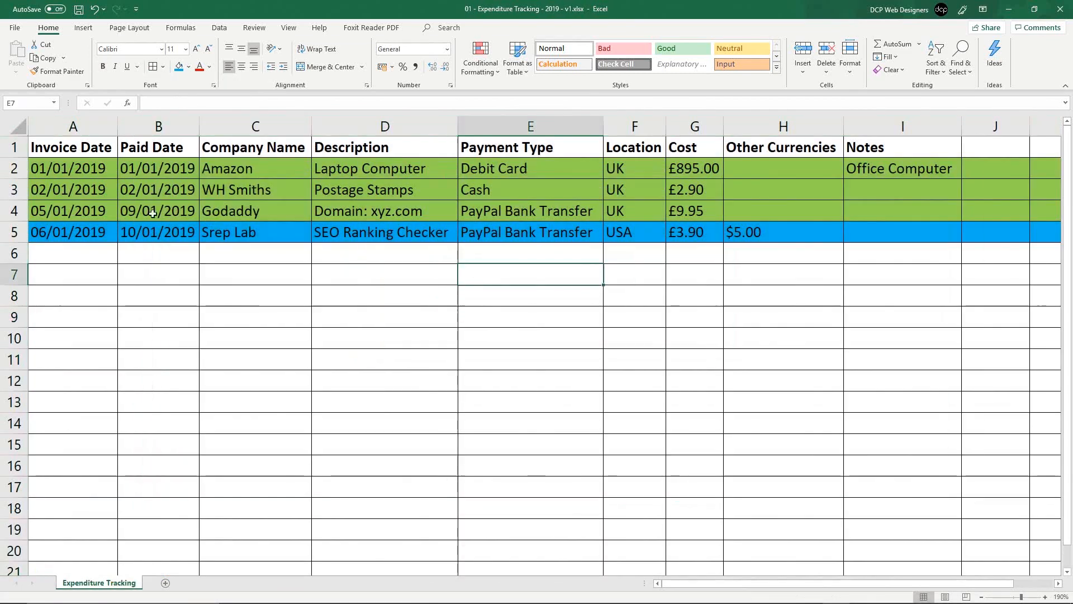
Step: Copy the invoice date from A4 into A6 and change the copy to 08/01/2019
left_click(88, 253)
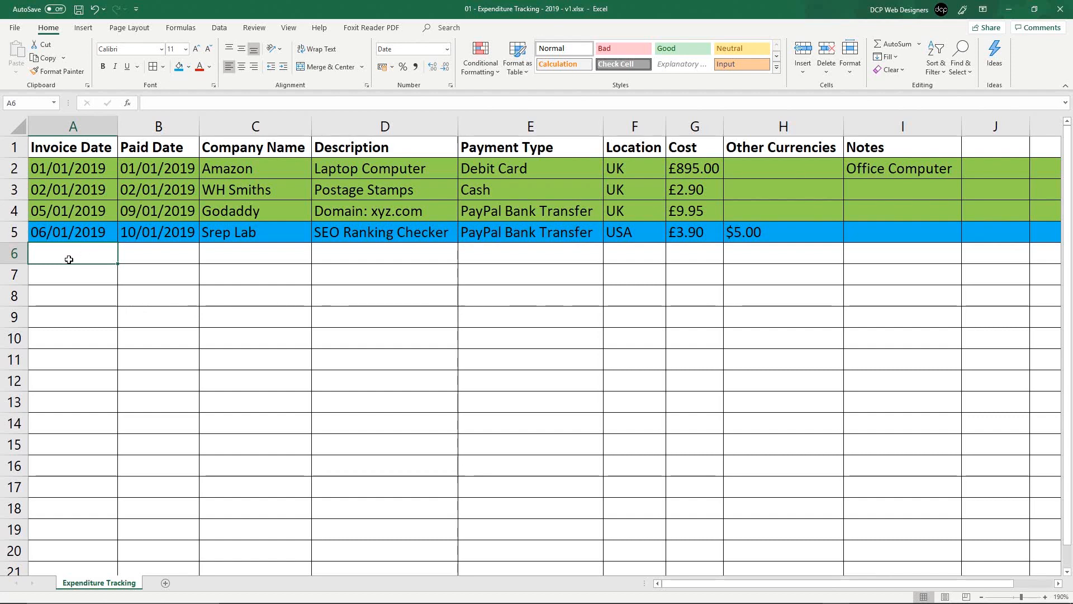
left_click(66, 216)
key("ctrl+c")
left_click(67, 254)
key("ctrl+v")
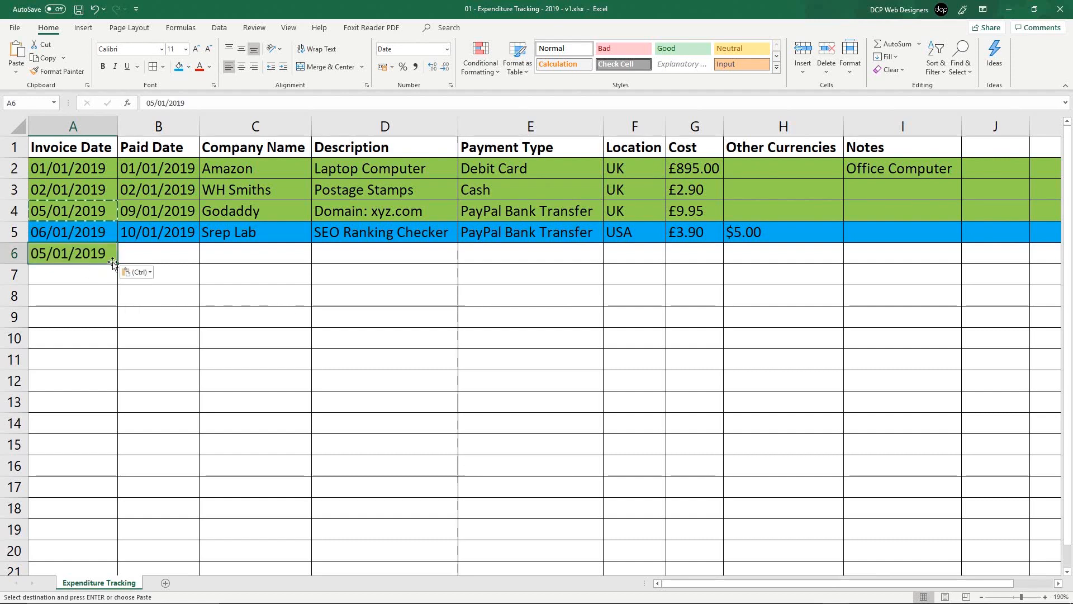
double_click(47, 255)
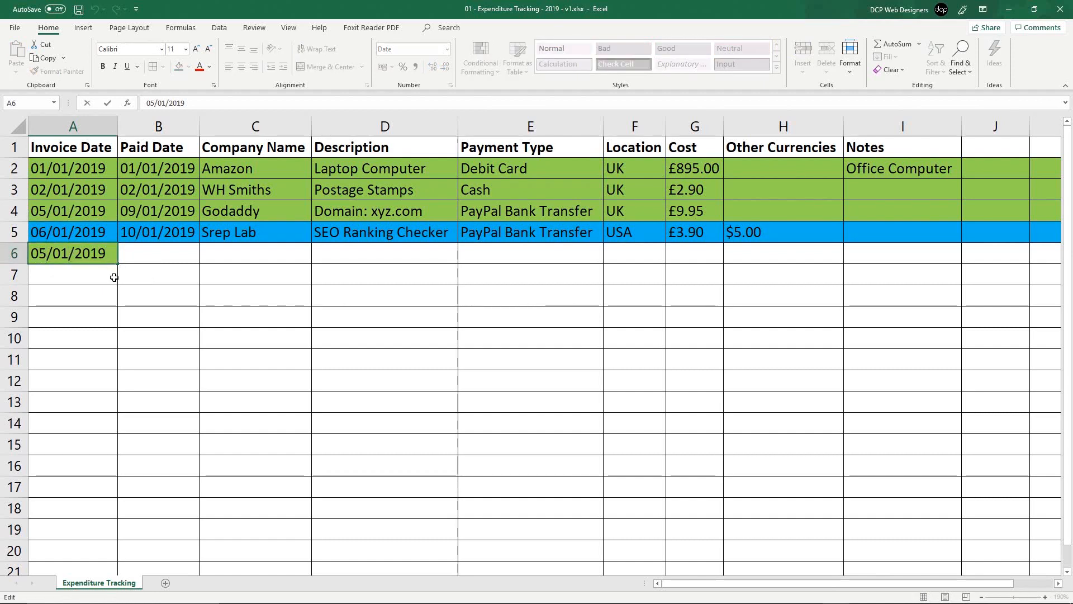
key("BackSpace")
key("BackSpace")
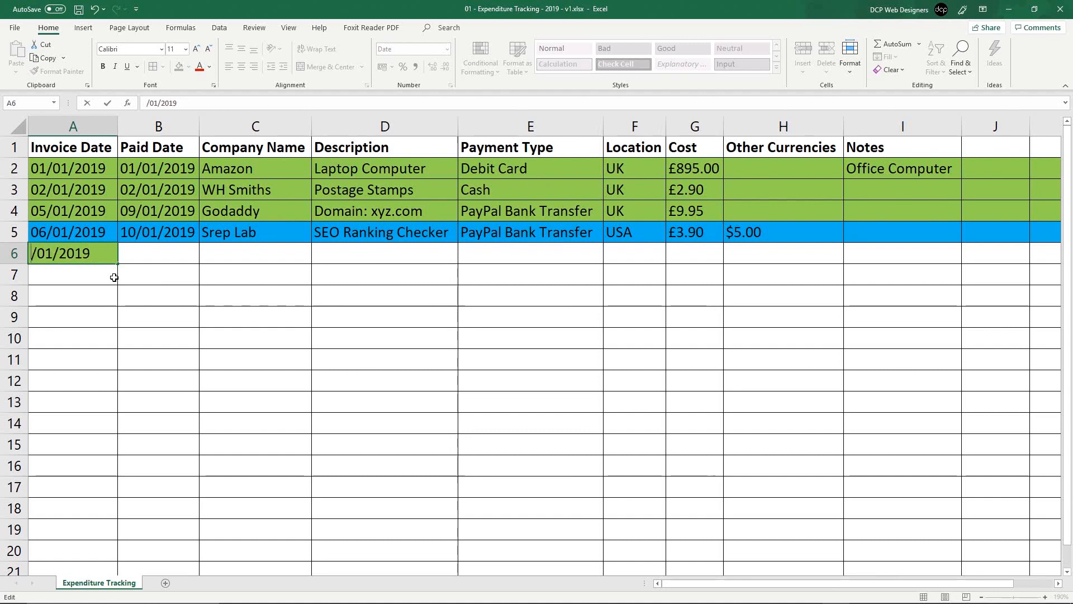
type("08")
left_click(163, 267)
left_click(148, 252)
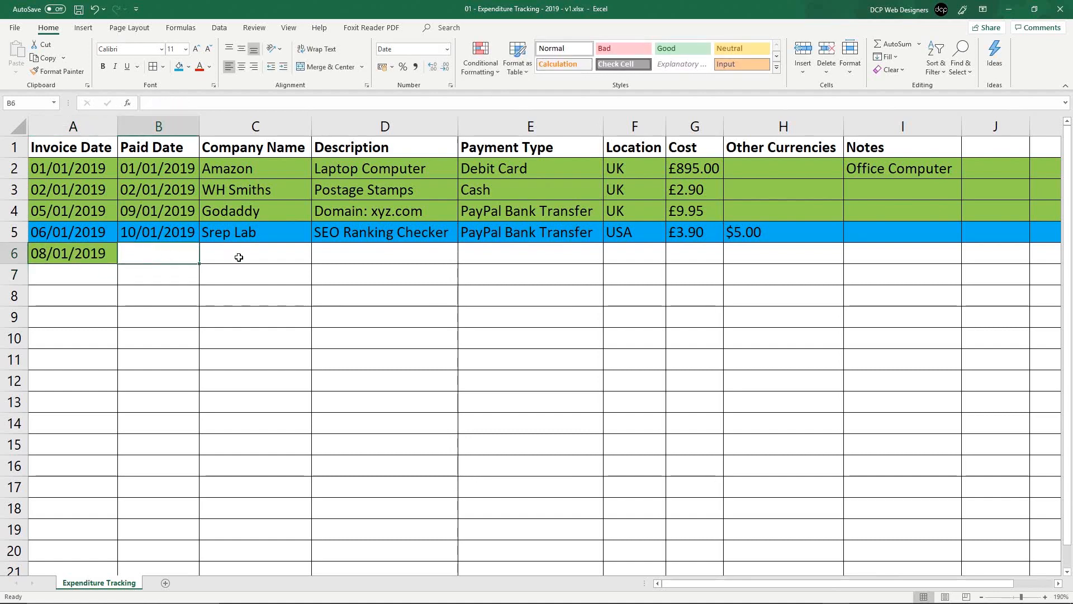
Step: Fill the whole of row 6 with the standard light green colour
left_click(8, 254)
left_click(189, 67)
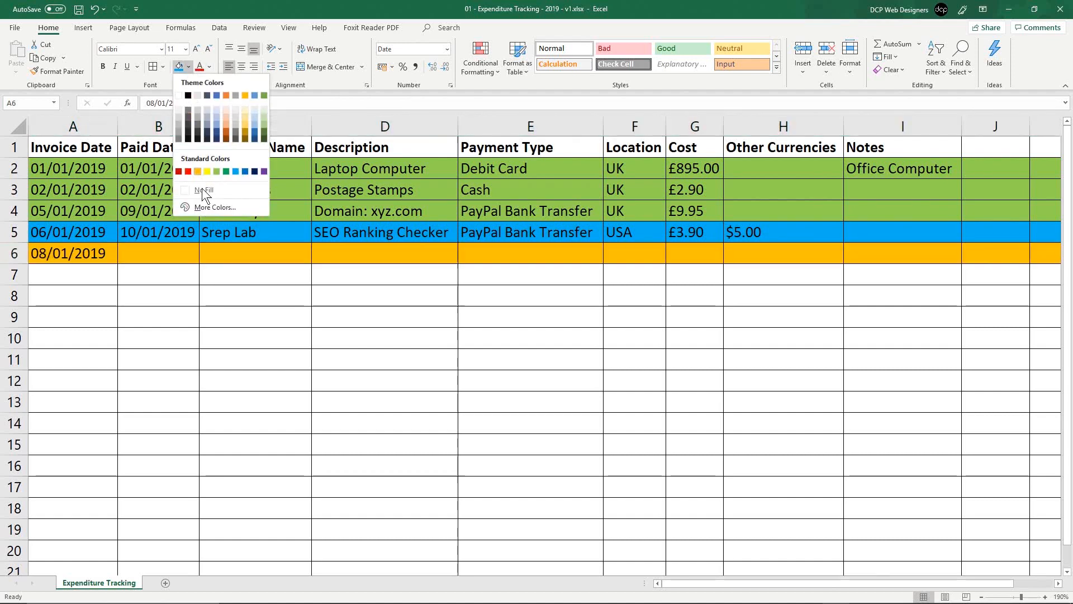
left_click(215, 171)
left_click(172, 254)
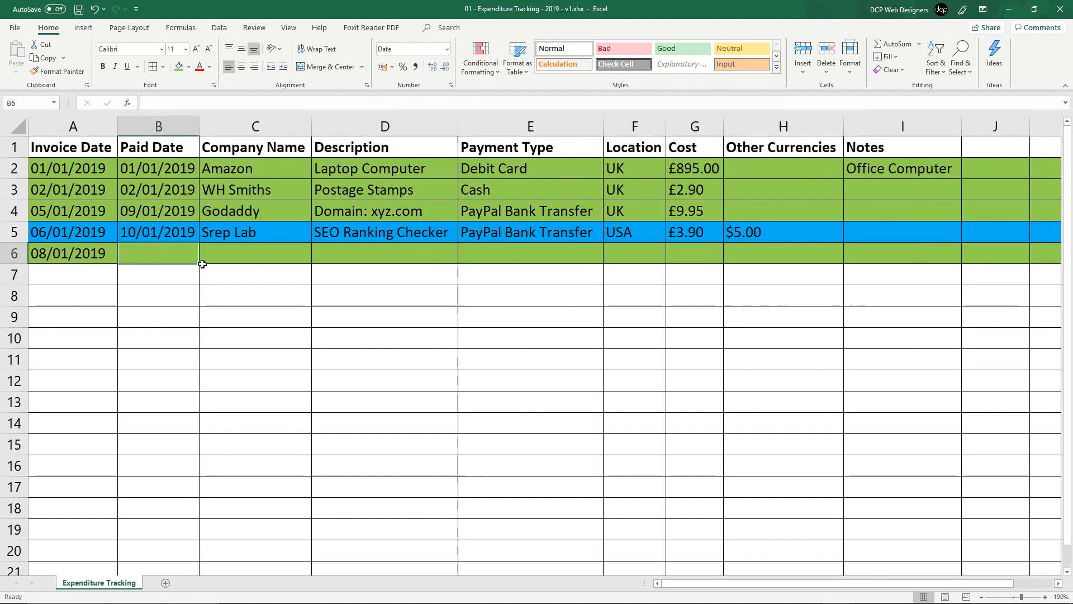
Step: Enter Ex Mobile as the company name in C6
left_click(258, 255)
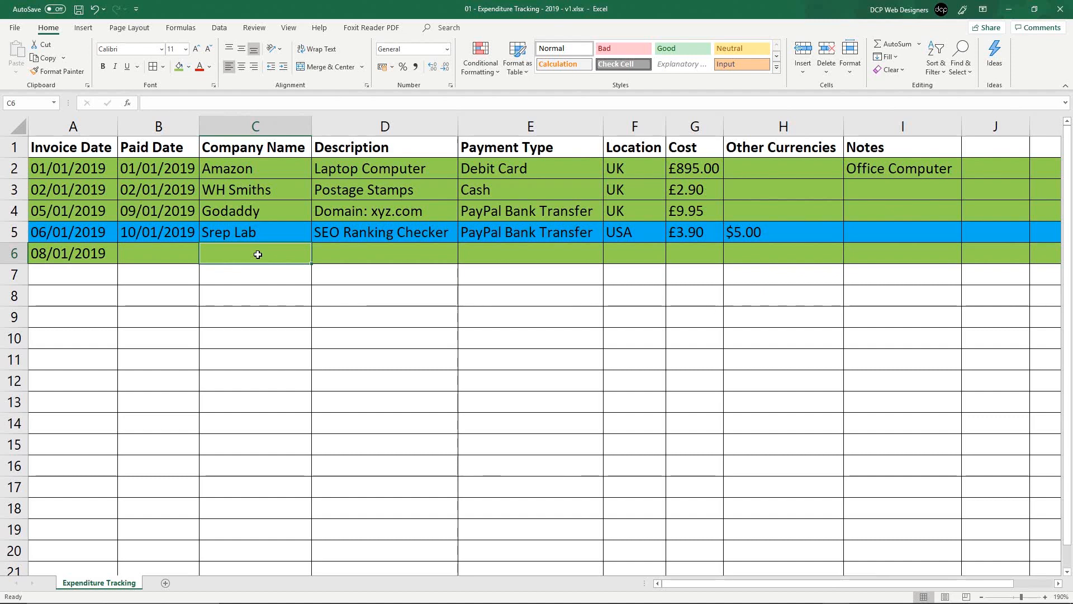
type("Ex Mobile")
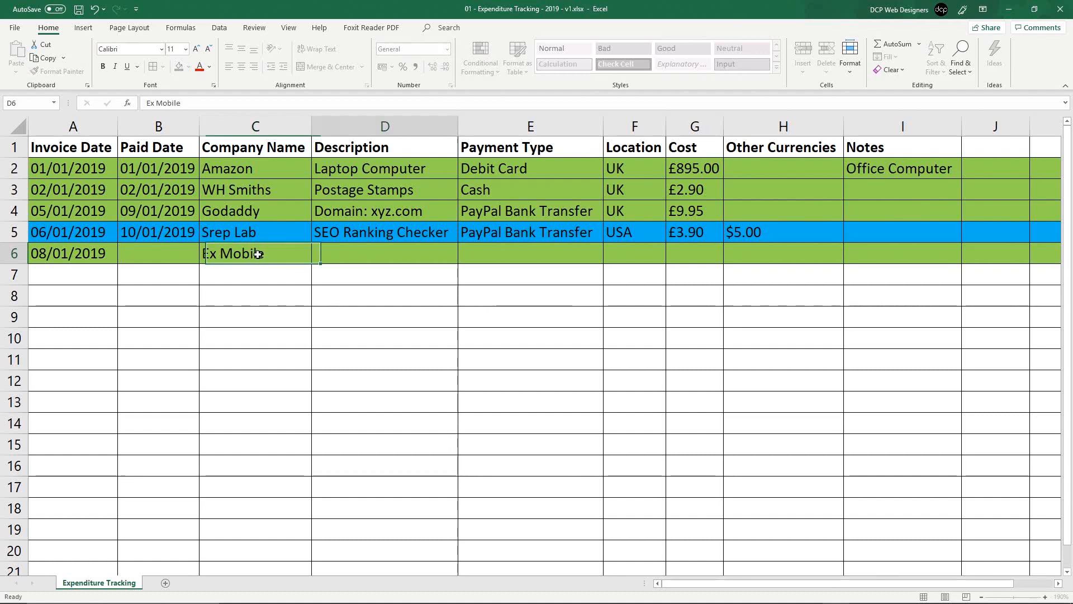
key("Tab")
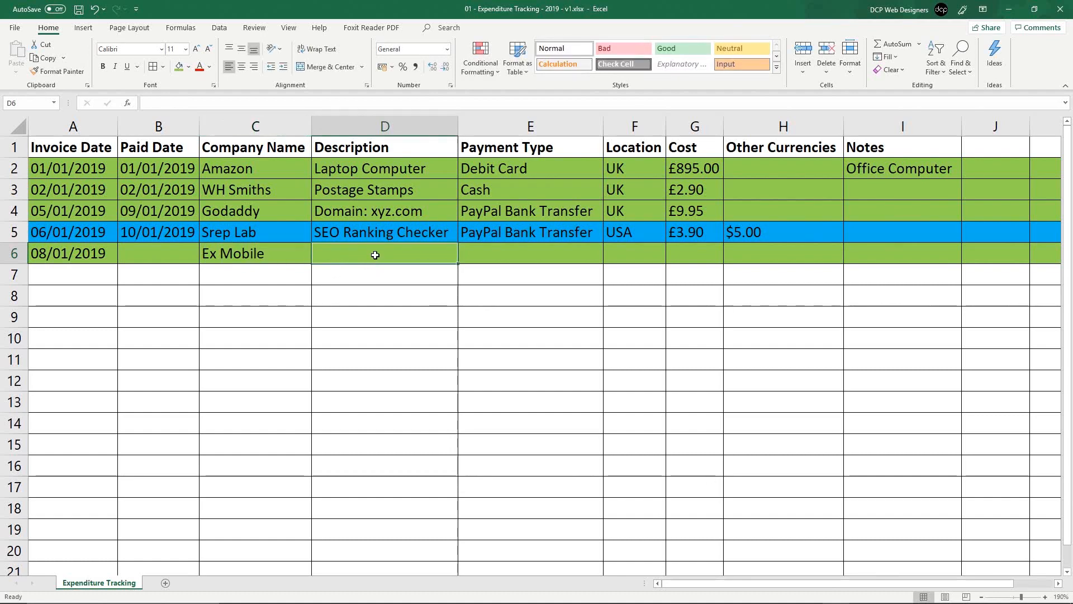
Step: Enter Mobile Phone Sim as the description in D6
type("Mobile")
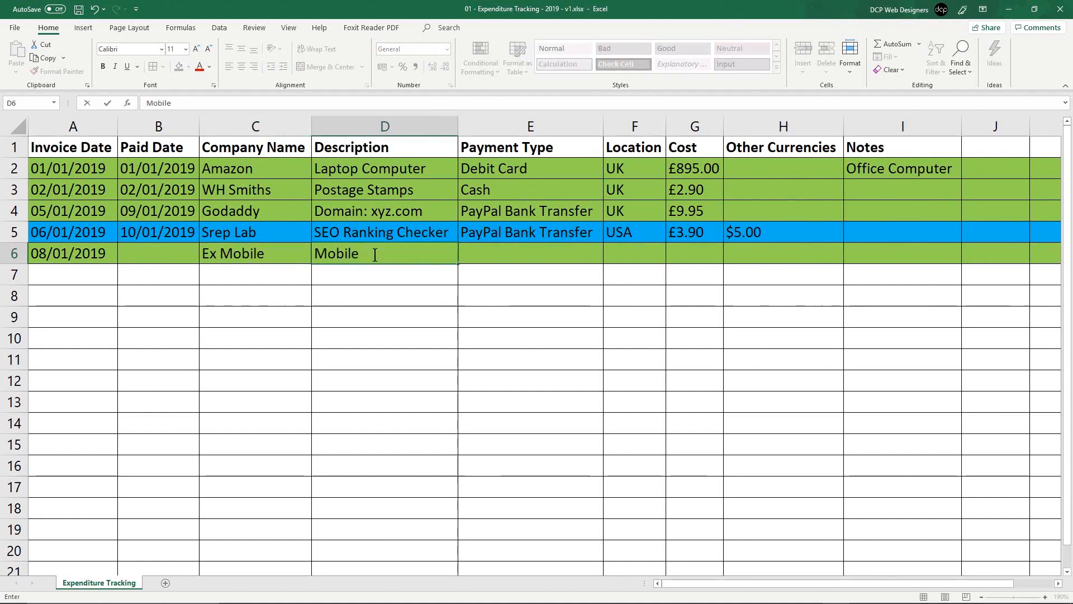
type("Phone ")
type("Const")
key("BackSpace")
key("BackSpace")
type("trac")
key("BackSpace")
key("BackSpace")
key("BackSpace")
key("BackSpace")
key("BackSpace")
key("BackSpace")
key("BackSpace")
key("Return")
left_click(375, 255)
key("F2")
type("Sim")
key("Return")
left_click(375, 255)
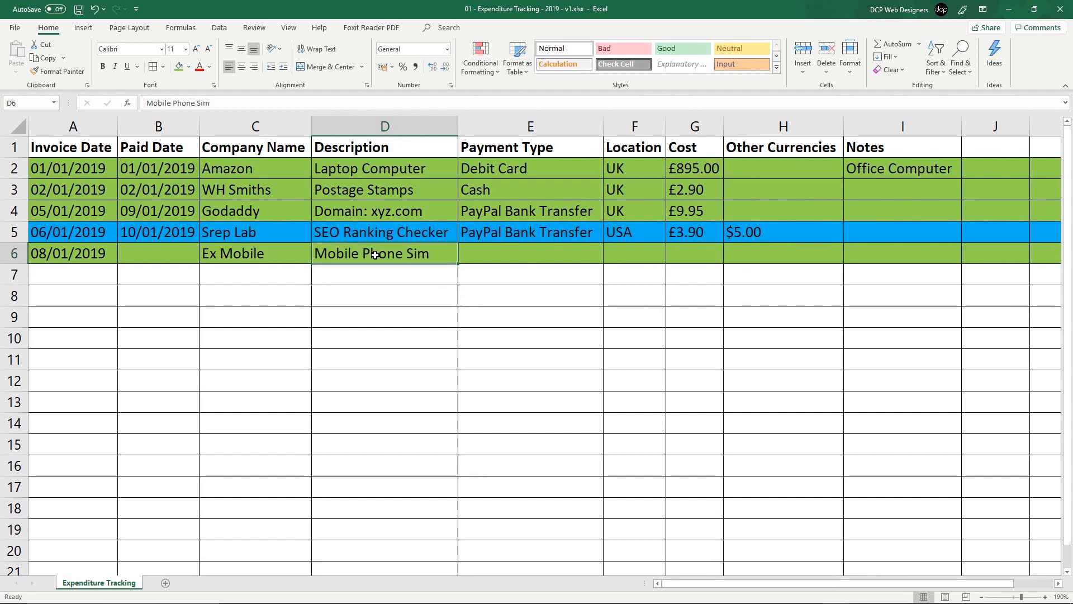
double_click(375, 255)
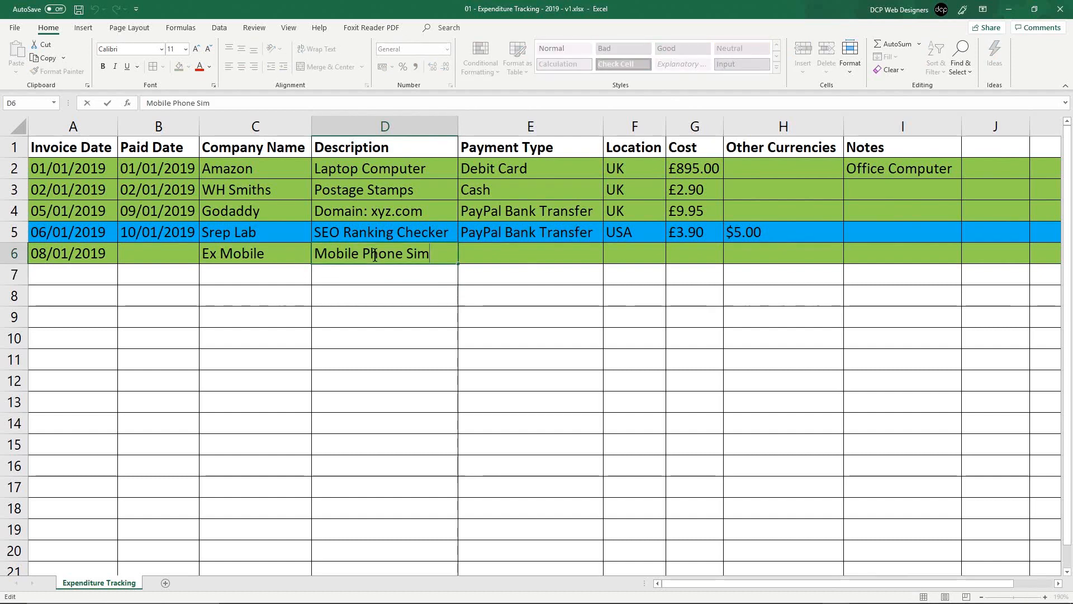
key("Tab")
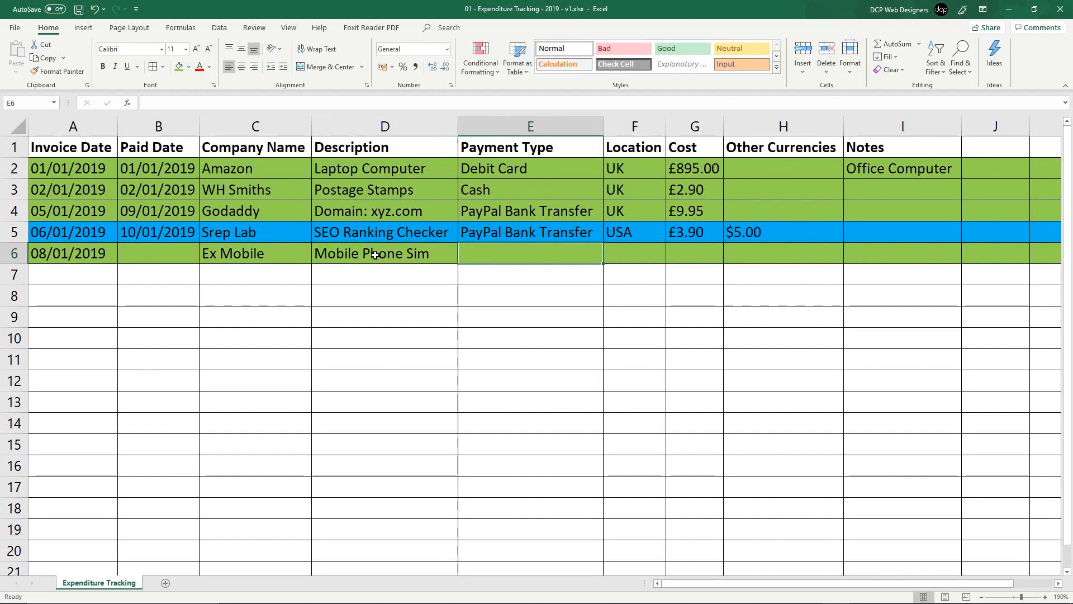
Step: Copy the Debit Card payment type and UK location from E2:F2 into E6:F6
left_click(523, 169)
left_click_drag(522, 170, 634, 171)
key("ctrl+c")
left_click(523, 258)
key("ctrl+v")
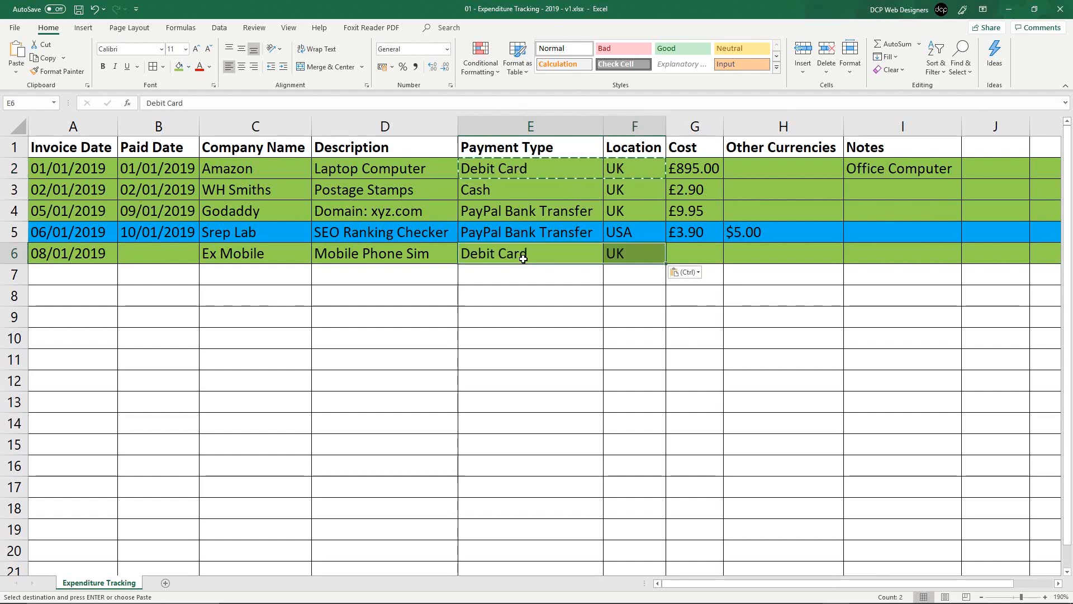
Step: Copy the paid date from B4 into B6 and save the workbook
left_click(153, 253)
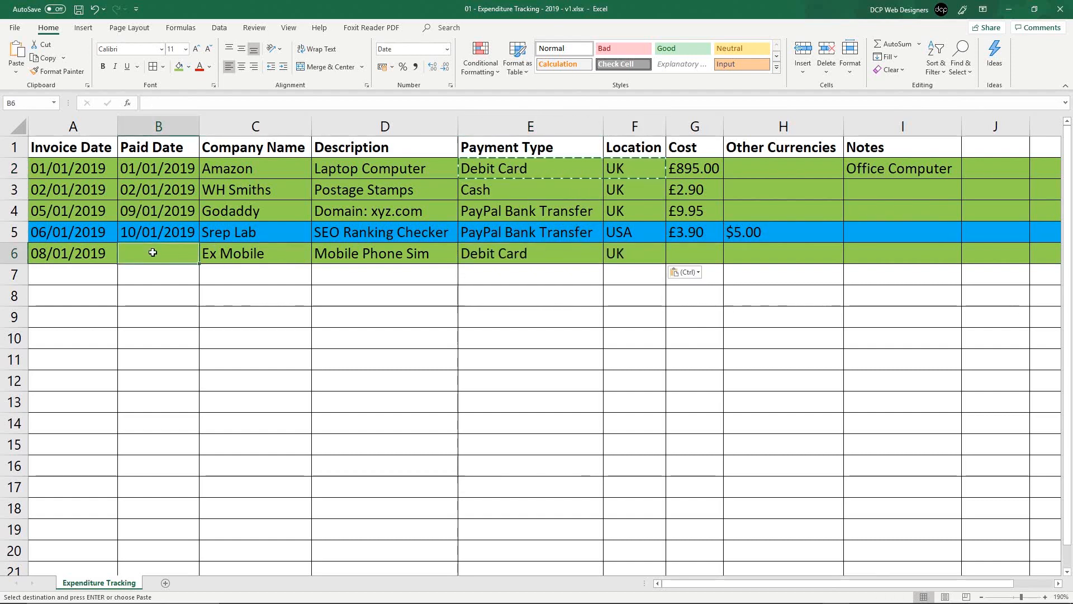
left_click(146, 211)
key("ctrl+c")
left_click(160, 256)
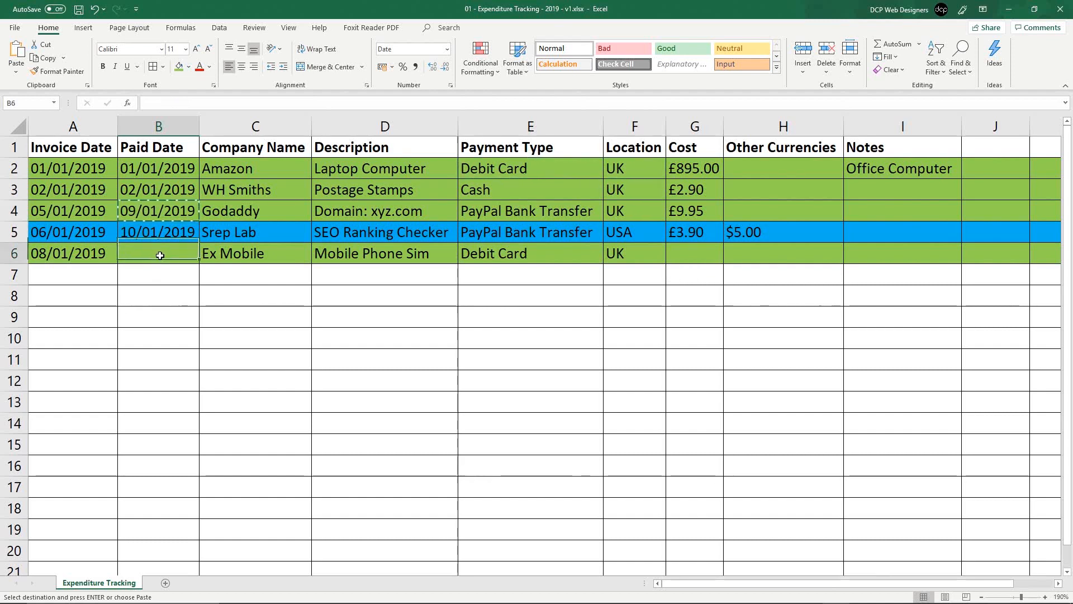
key("ctrl+v")
key("ctrl+s")
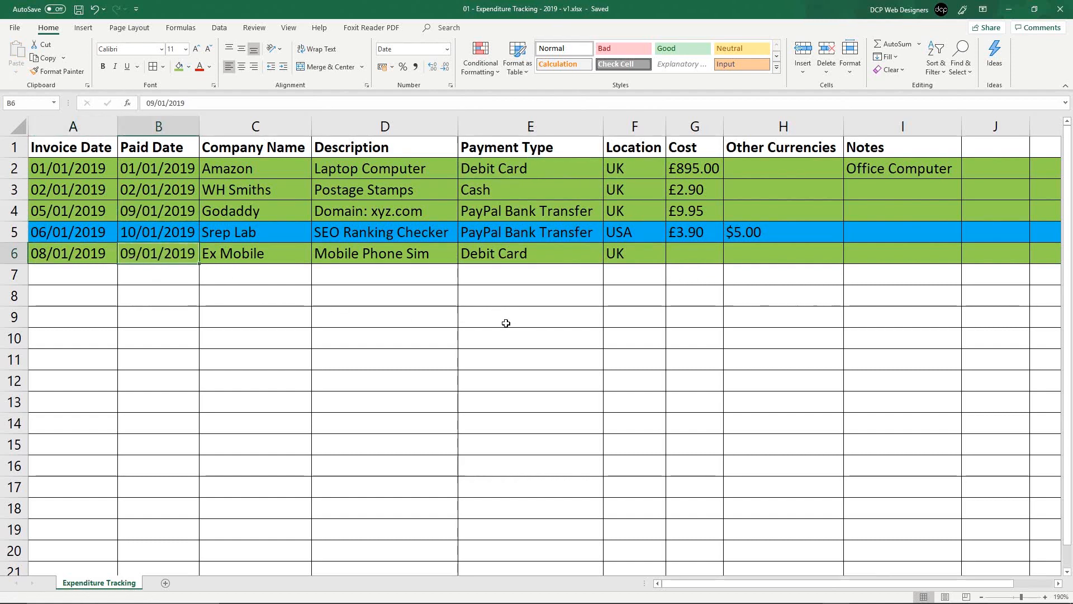
Step: Enter a cost of 12.00 in G6 for the Ex Mobile entry
left_click(701, 256)
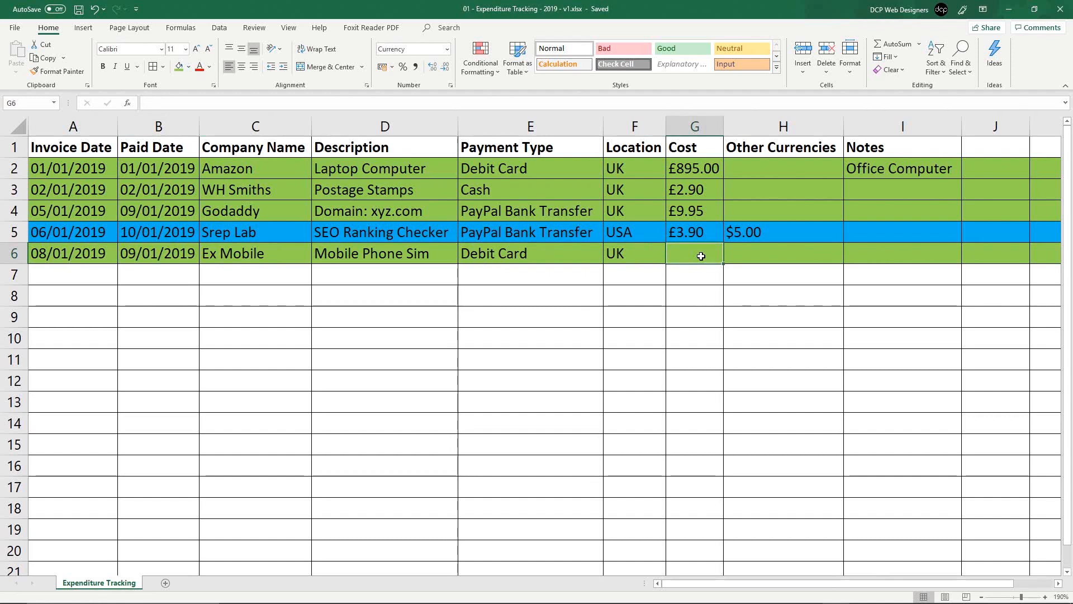
type("12.00")
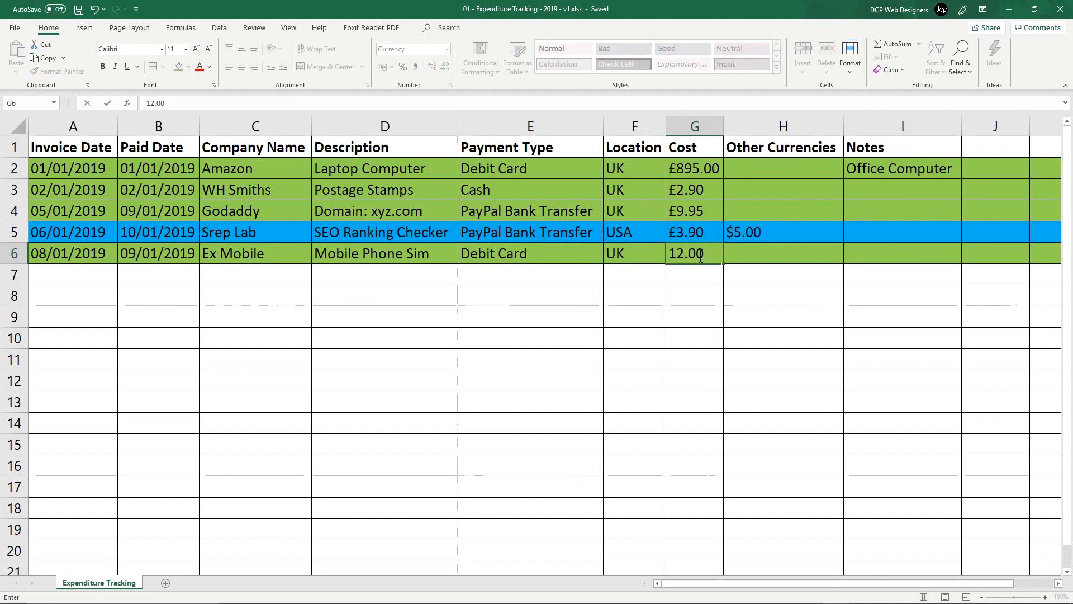
key("Return")
left_click(699, 255)
Step: Copy the whole Ex Mobile row 6 into row 19
left_click(16, 253)
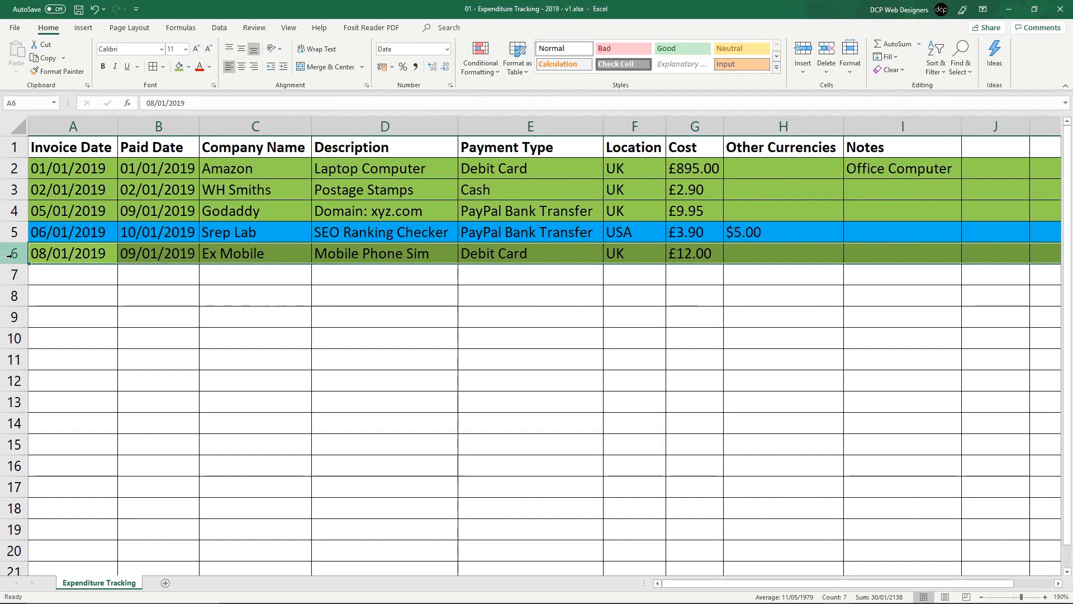
left_click_drag(12, 273, 3, 510)
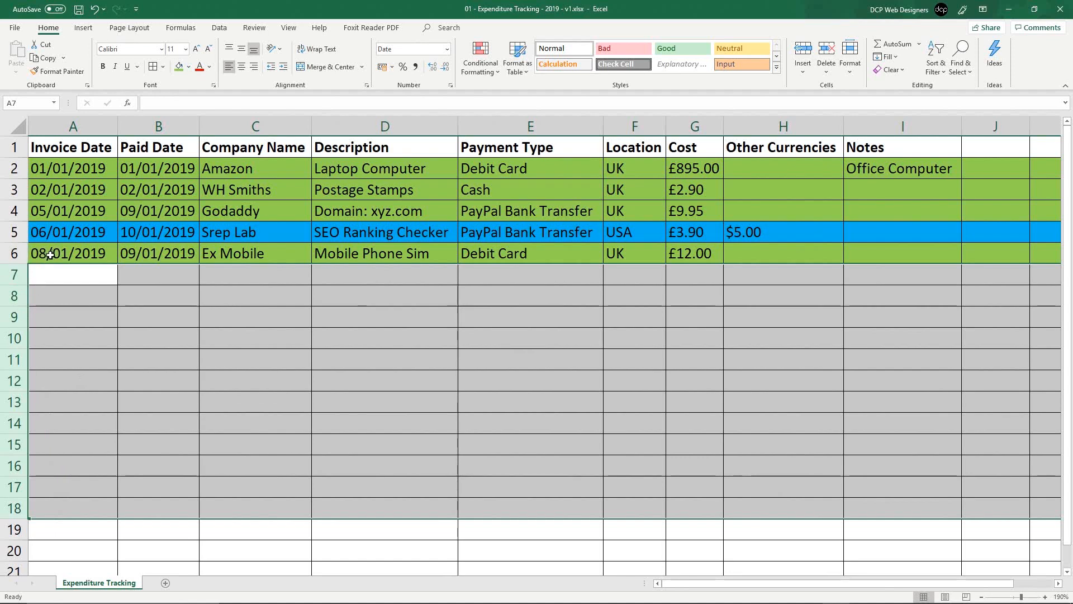
left_click(14, 253)
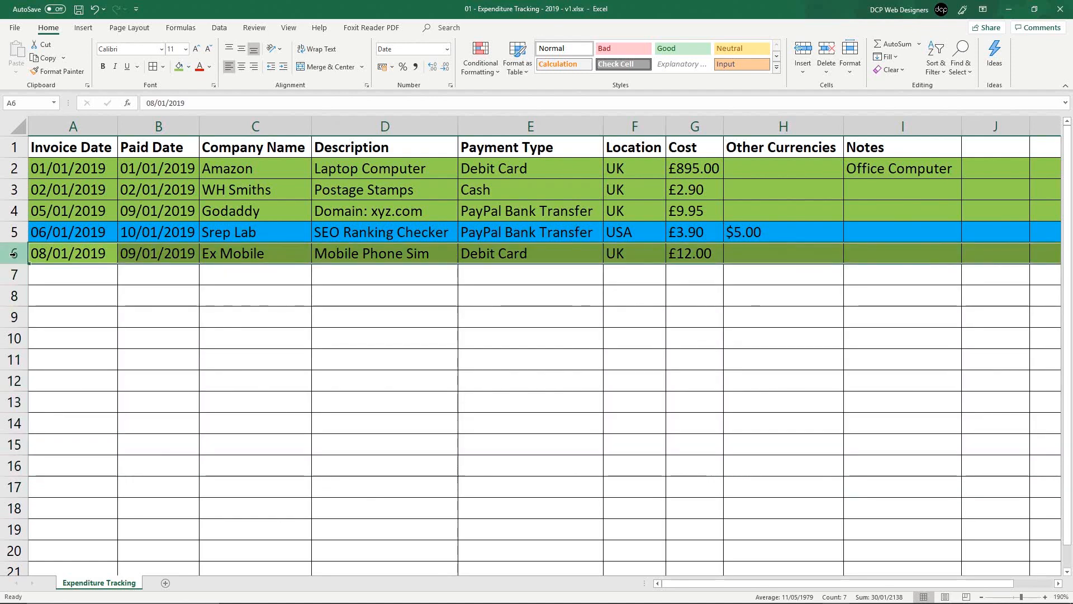
key("ctrl+c")
left_click(14, 278)
left_click_drag(14, 278, 11, 509)
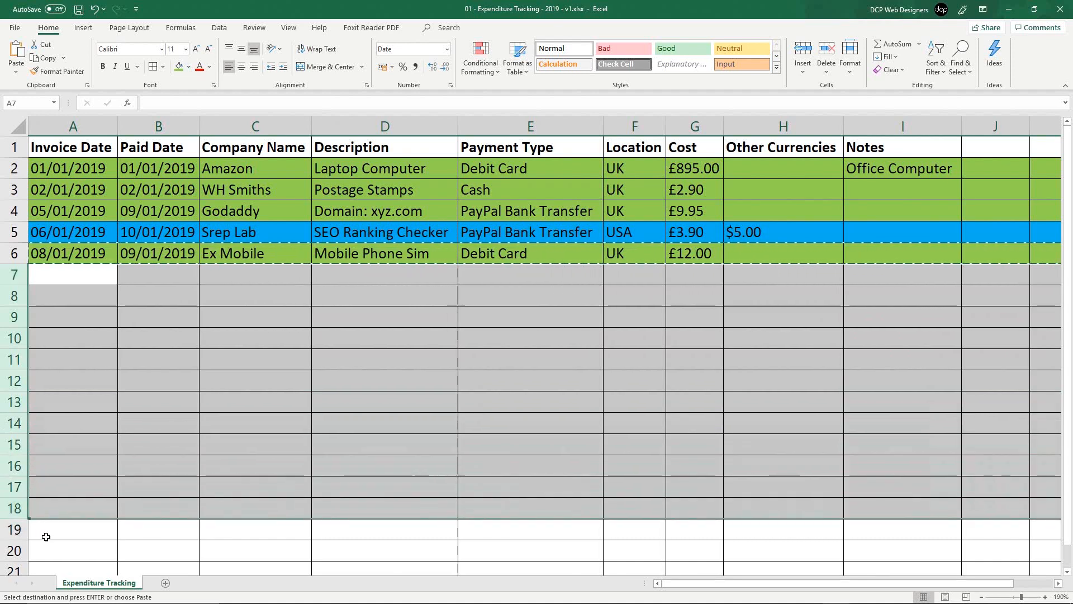
left_click(46, 537)
key("ctrl+v")
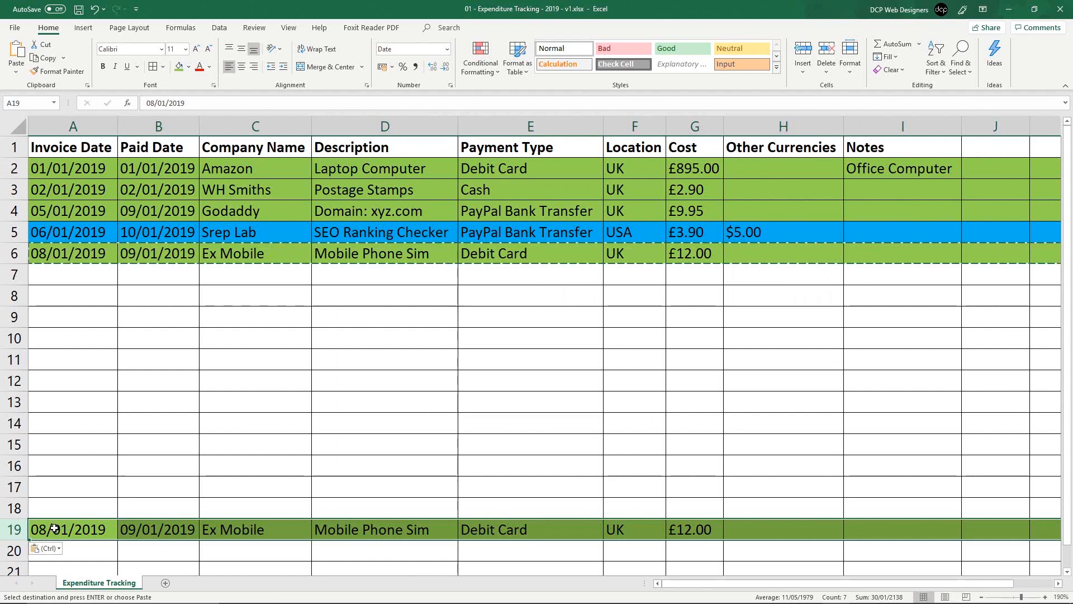
key("Escape")
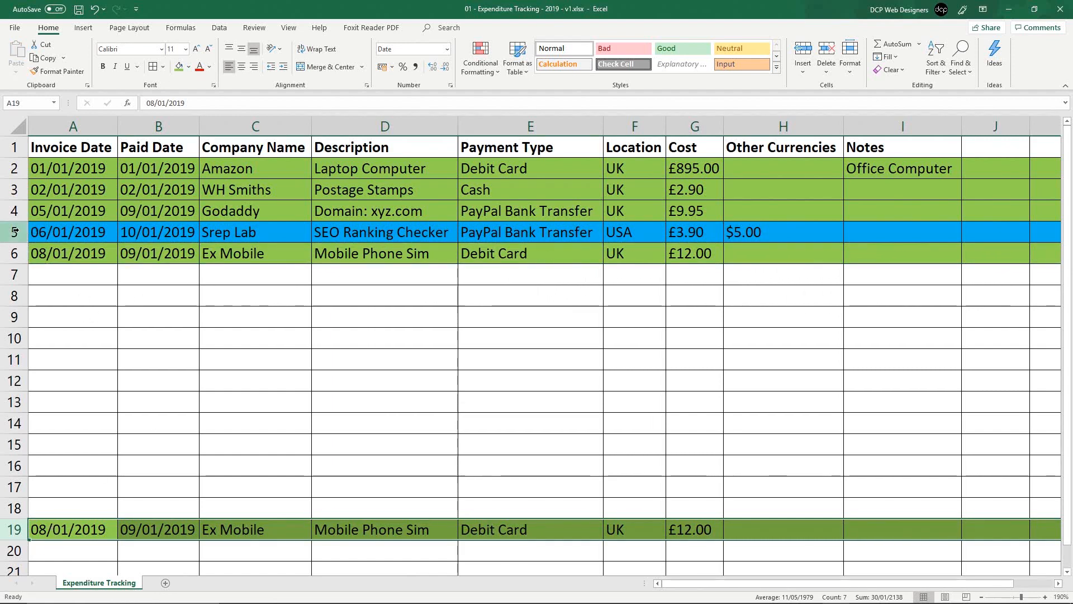
Step: Copy rows 5 and 6 over rows 18 and 19
left_click_drag(16, 230, 14, 259)
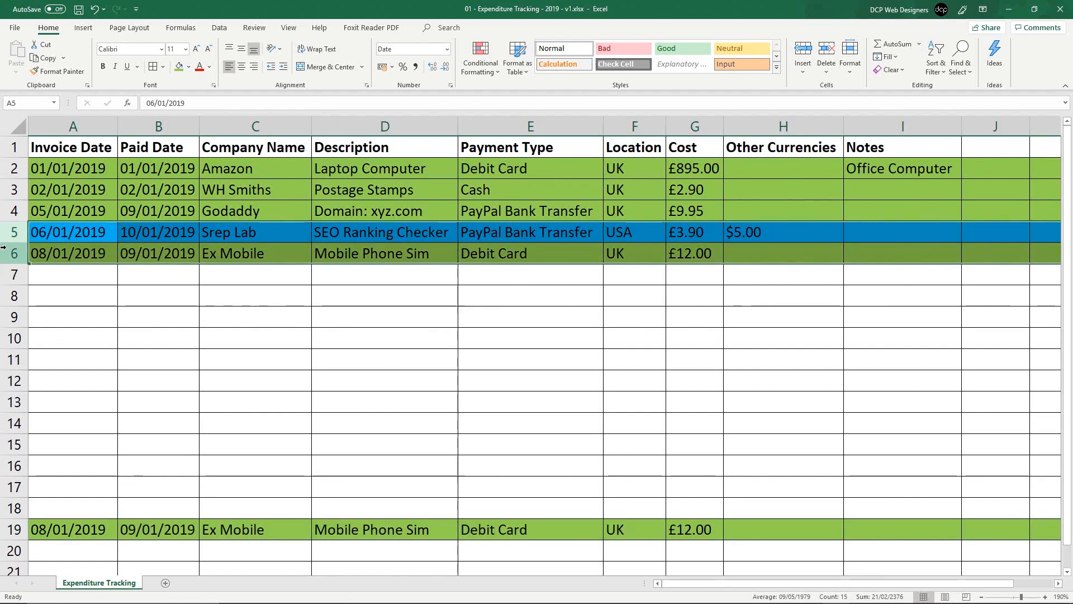
key("ctrl+c")
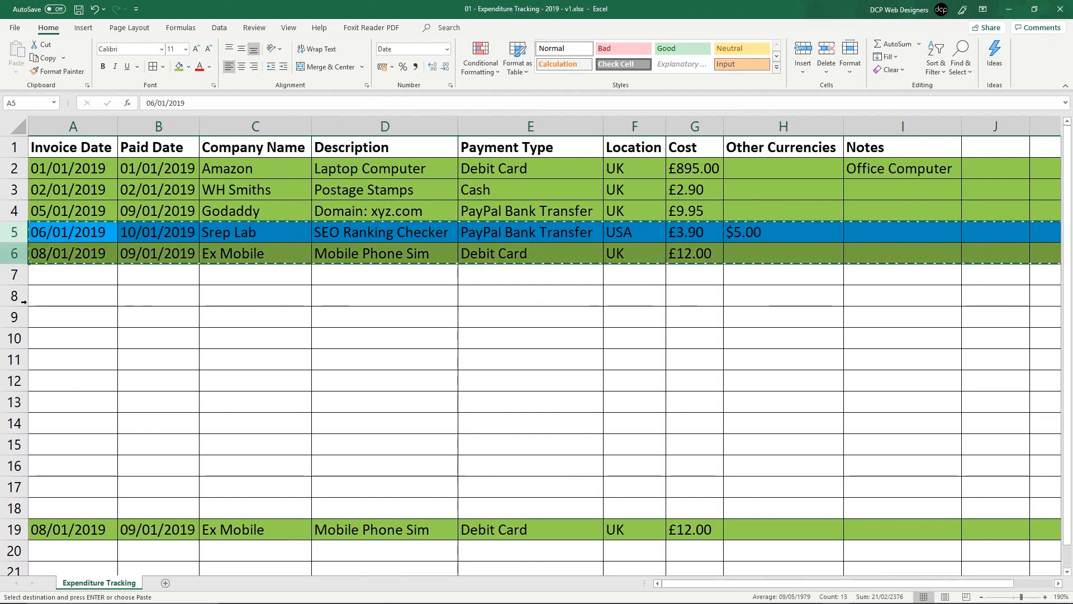
left_click(53, 505)
key("ctrl+v")
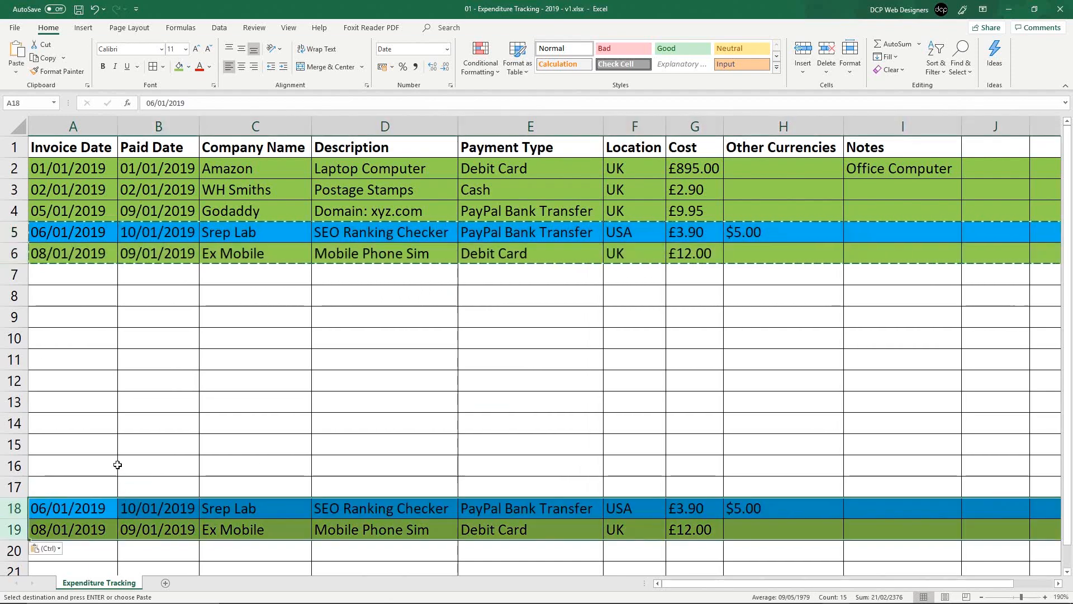
Step: Try to paste the copied rows at A36 and undo the paste
scroll(102, 492, "down", 8)
left_click(36, 375)
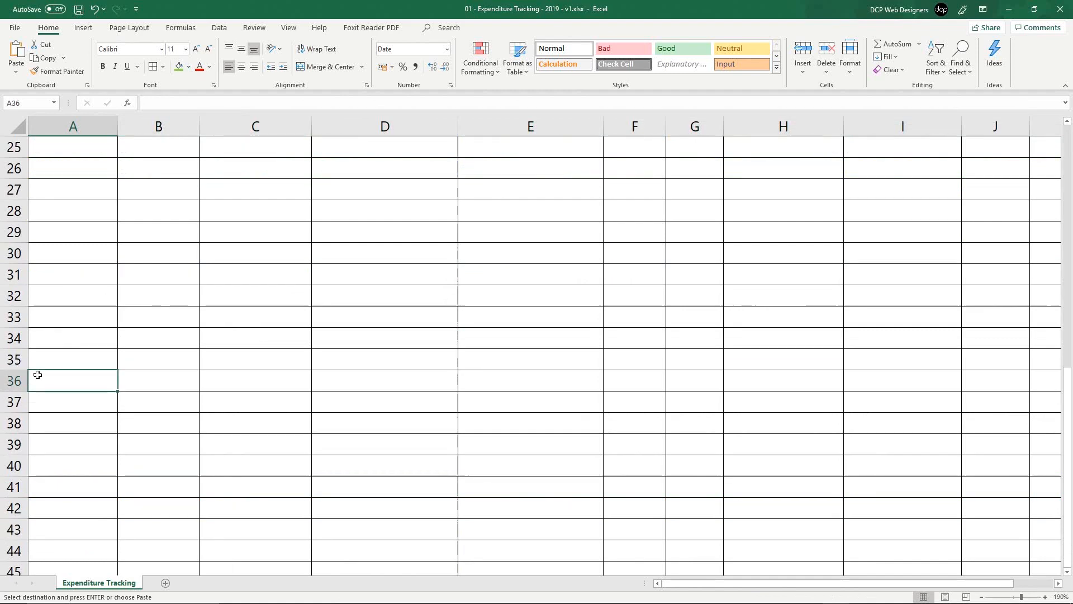
key("ctrl+v")
key("ctrl+z")
scroll(38, 373, "up", 8)
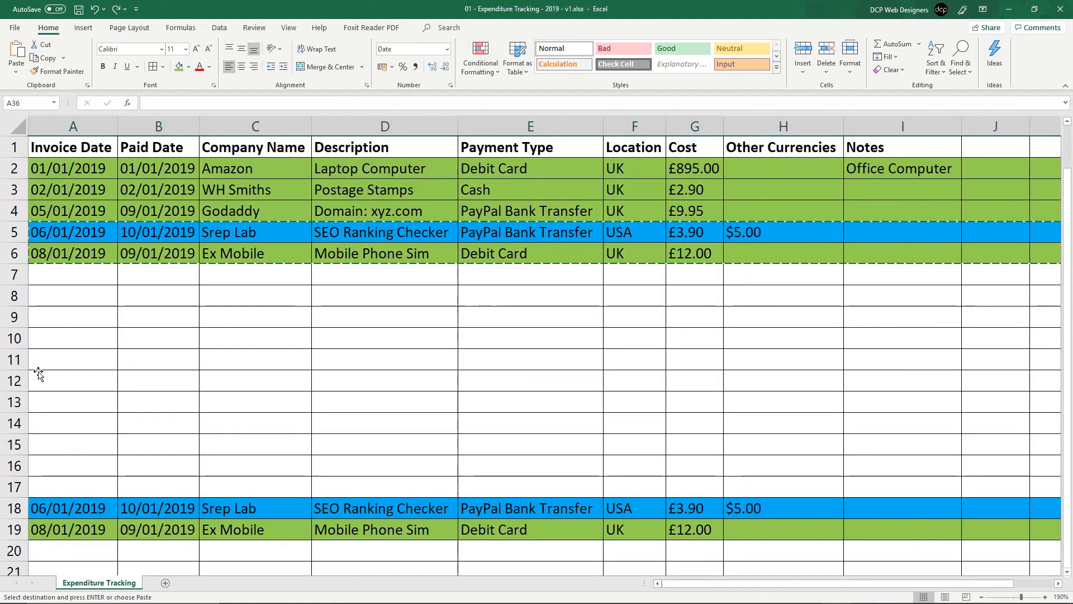
left_click(58, 442)
left_click_drag(21, 281, 15, 480)
key("Escape")
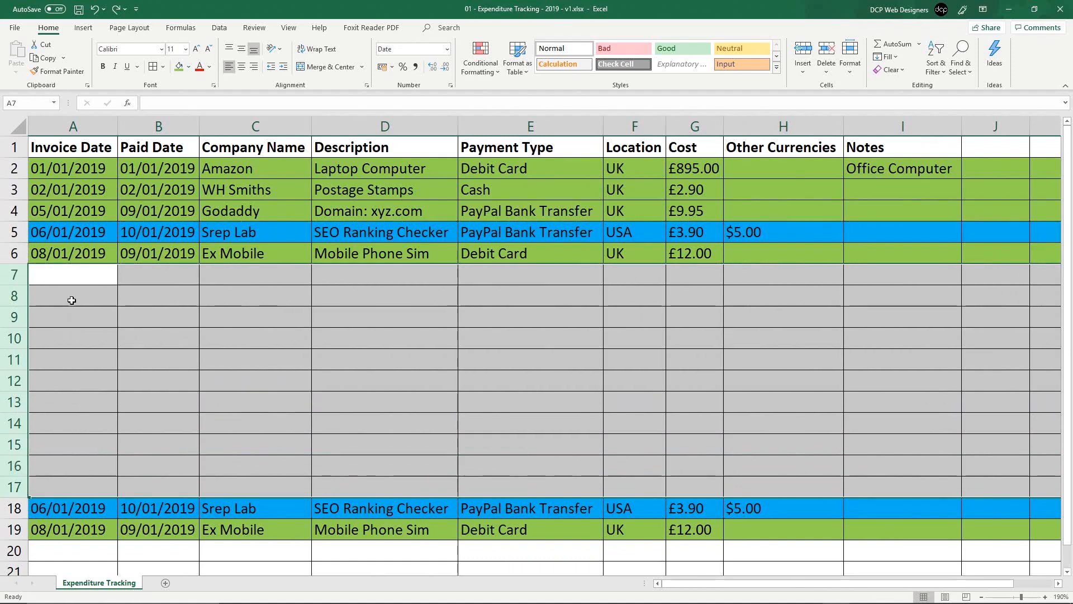
left_click(71, 272)
left_click_drag(18, 276, 8, 485)
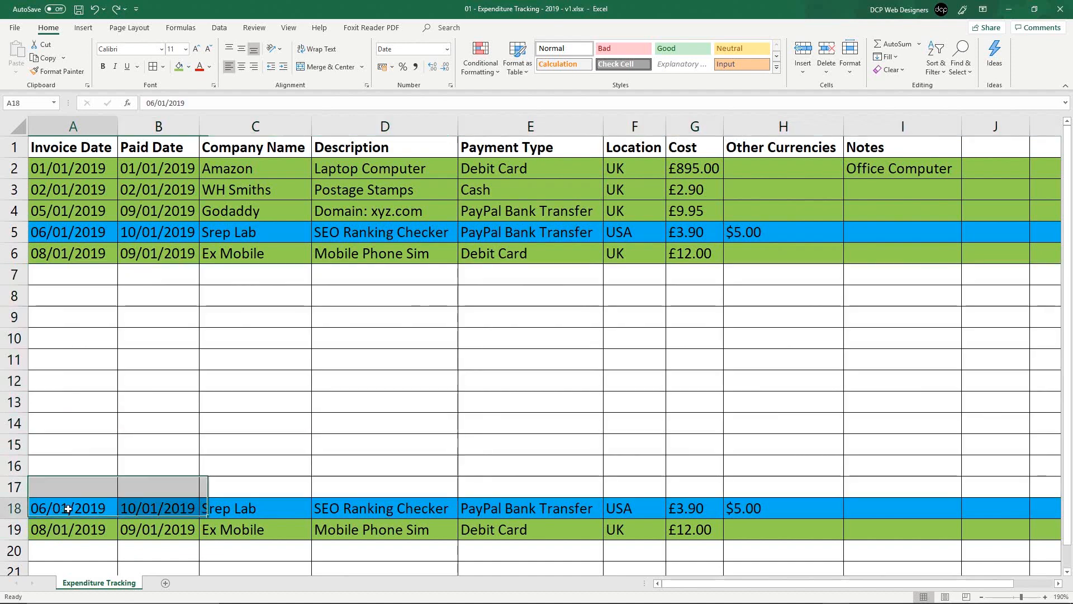
Step: Set row 18's invoice date to 06/02/2019 and its paid date to 10/02/2019
double_click(89, 519)
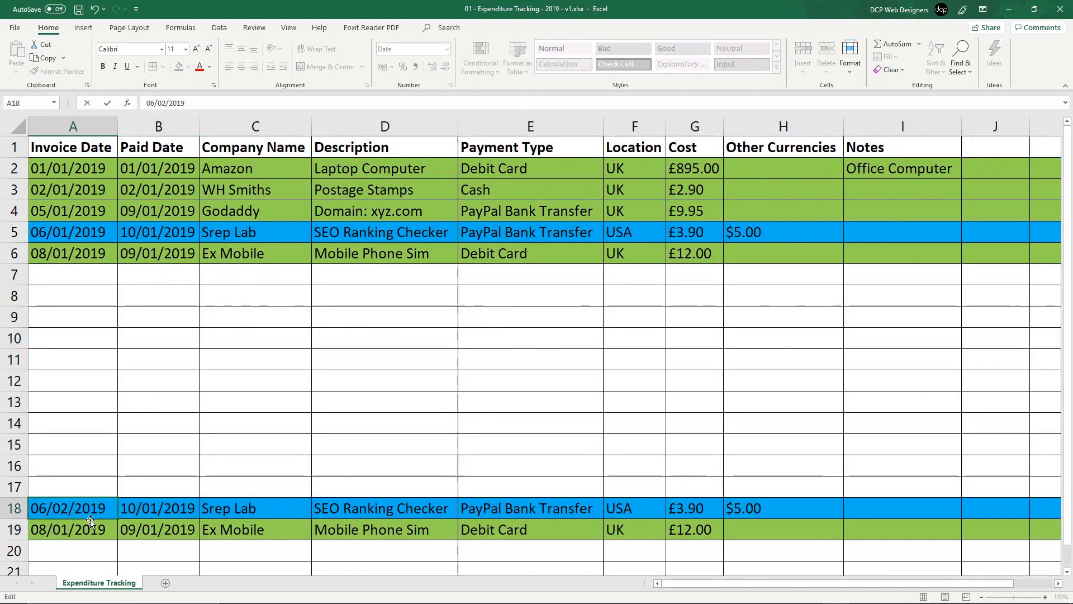
type("`")
key("BackSpace")
key("Tab")
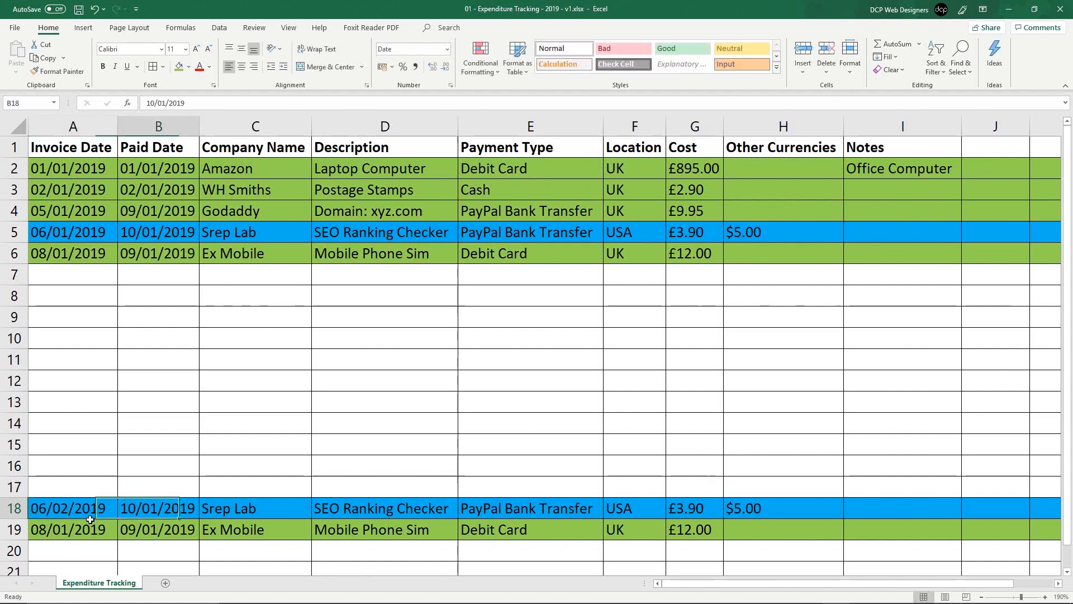
key("F2")
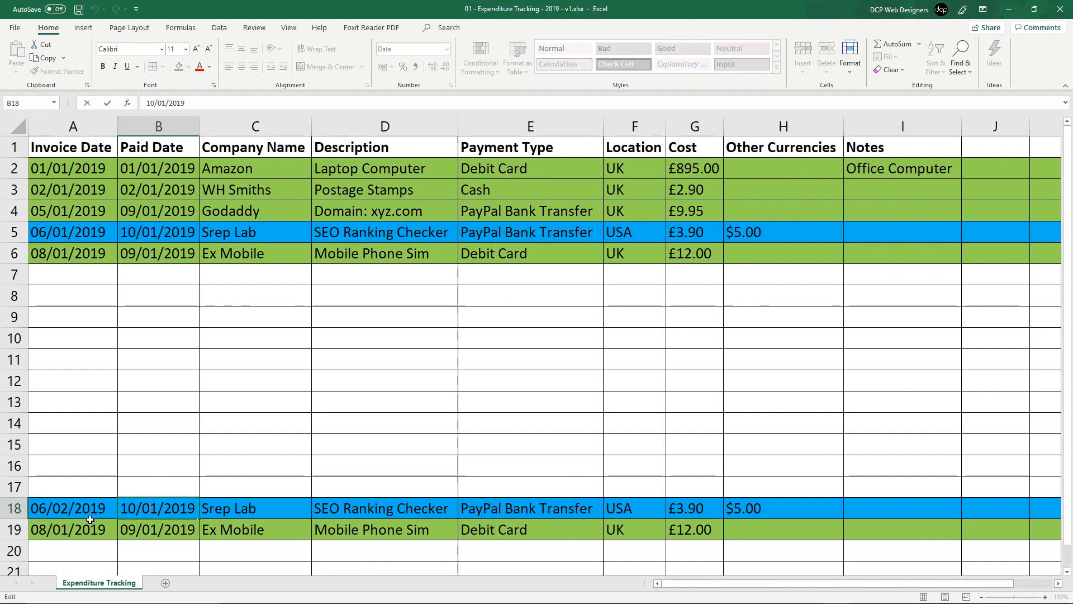
key("Return")
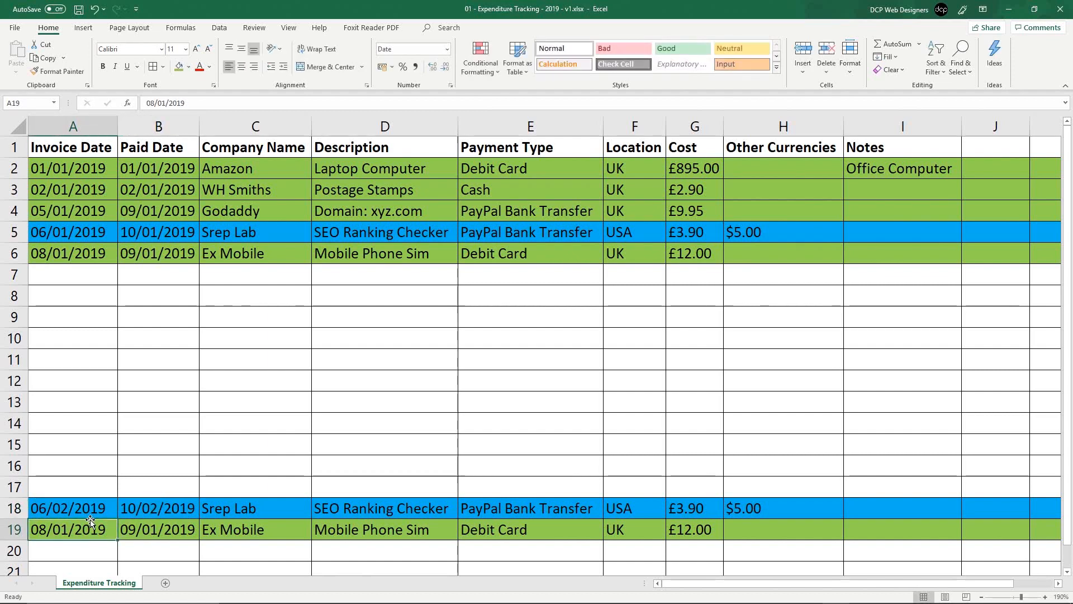
Step: Set row 19's invoice date to 08/02/2019 and its paid date to 09/02/2019
key("F2")
key("Left")
key("Left")
key("Left")
key("Left")
key("Left")
key("Left")
key("Left")
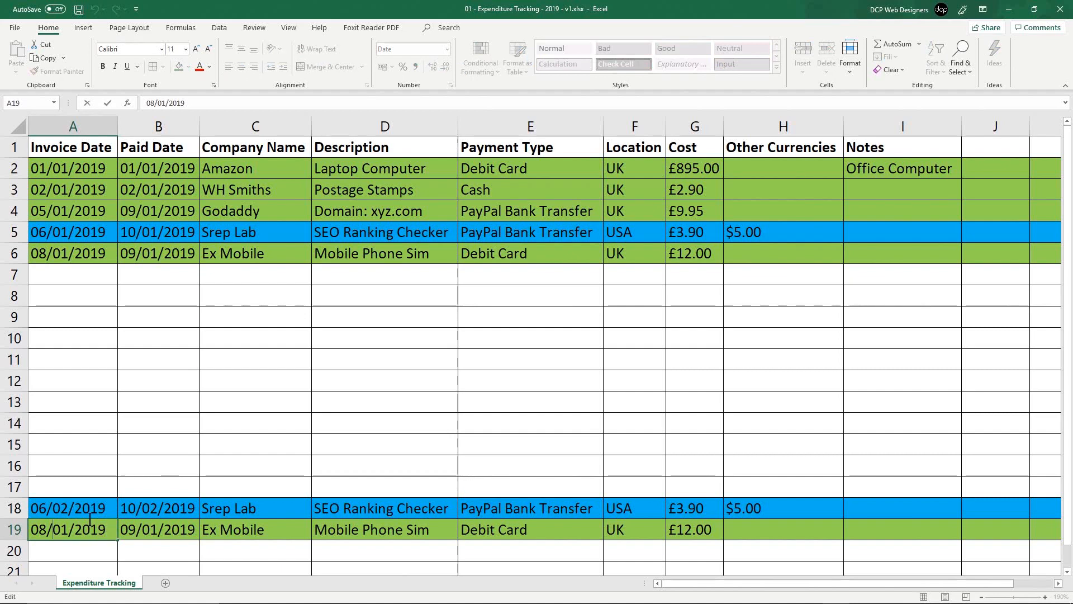
key("Delete")
key("Delete")
type("02")
key("Tab")
key("F2")
key("Left")
key("Left")
key("Left")
key("Left")
key("Left")
key("Left")
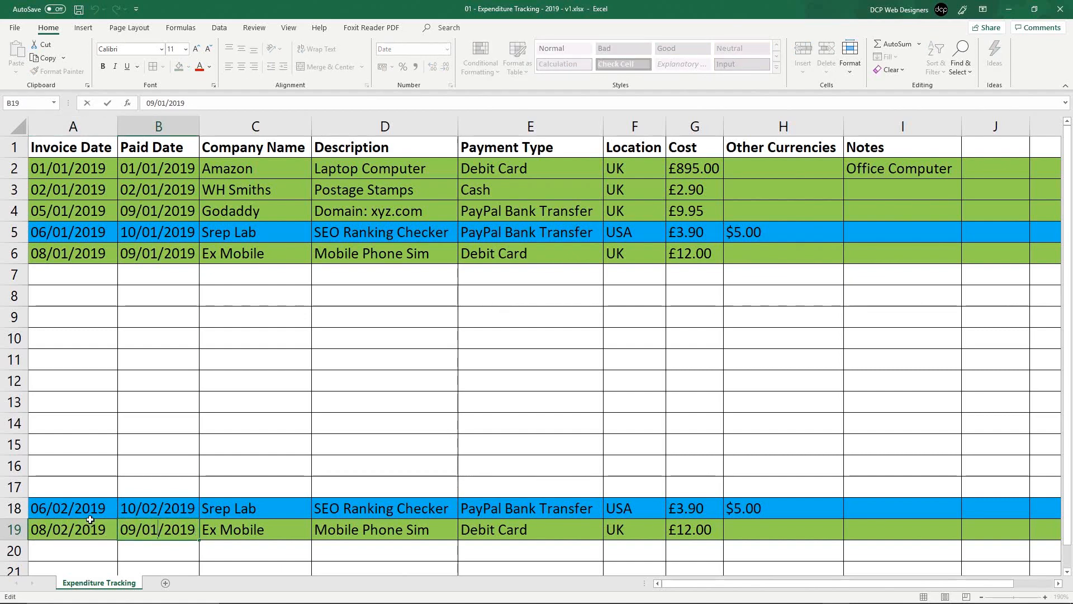
key("Delete")
type("2")
key("Return")
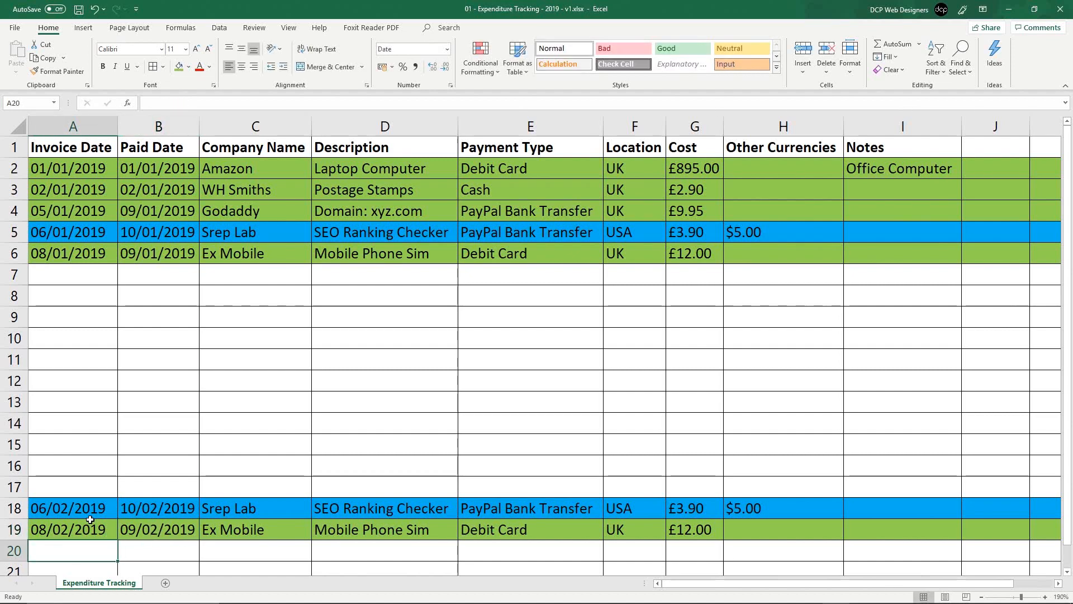
Step: Compare the January entries in rows 2 to 6 with the recurring February entries in rows 18 and 19
left_click_drag(5, 509, 6, 523)
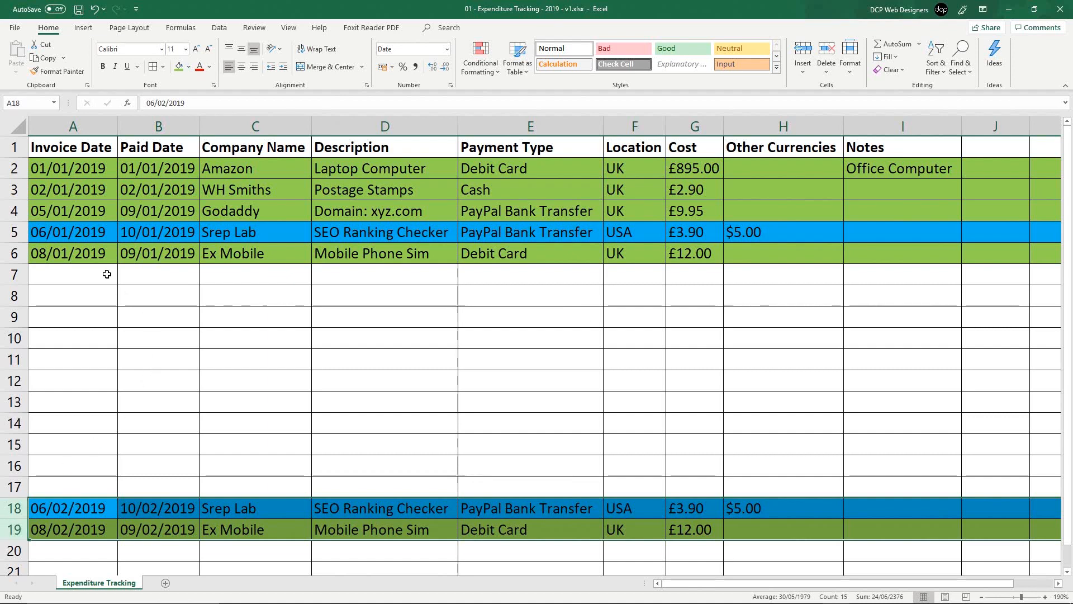
left_click(12, 170)
left_click_drag(10, 170, 12, 190)
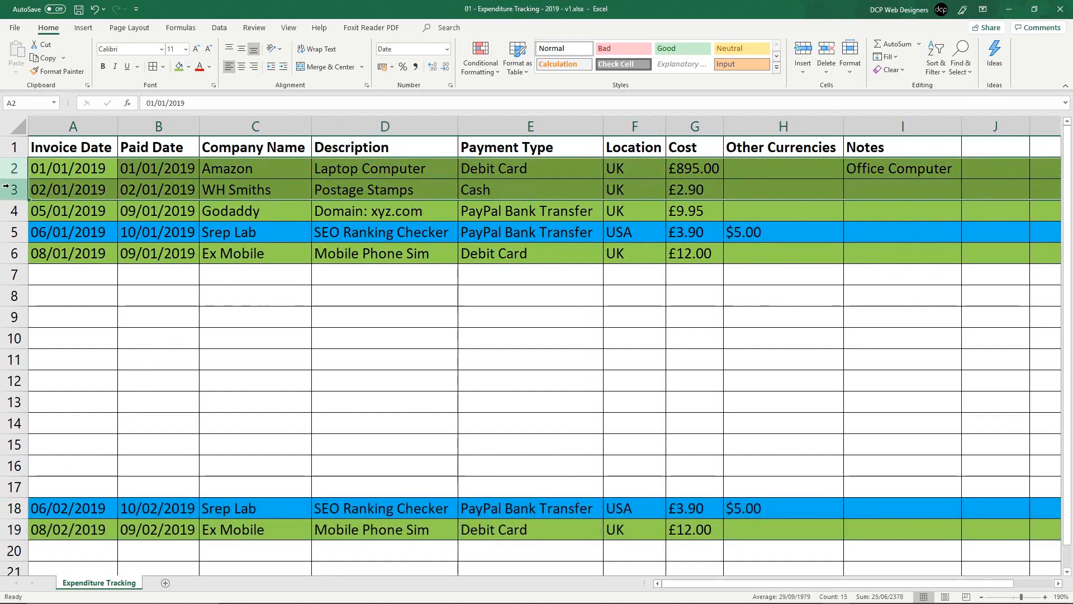
left_click(371, 195)
left_click(7, 190)
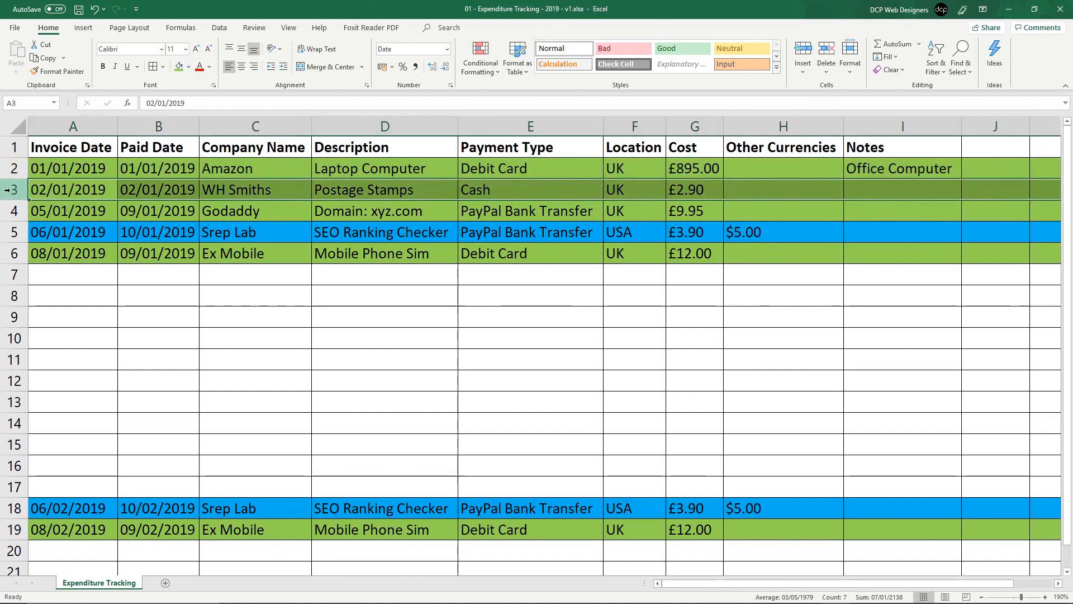
left_click(3, 210)
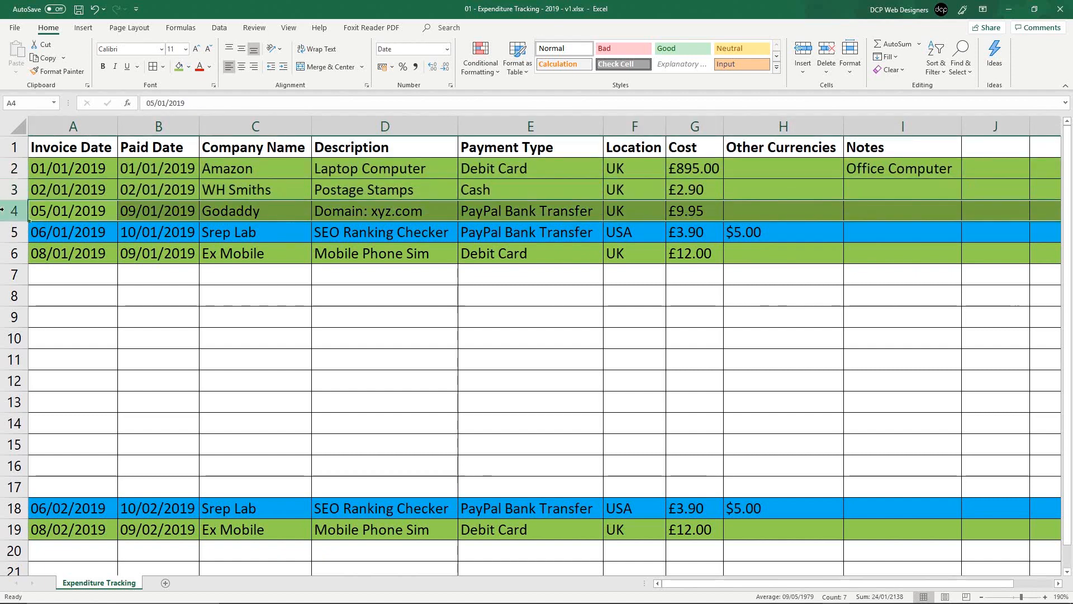
left_click(8, 169, "shift")
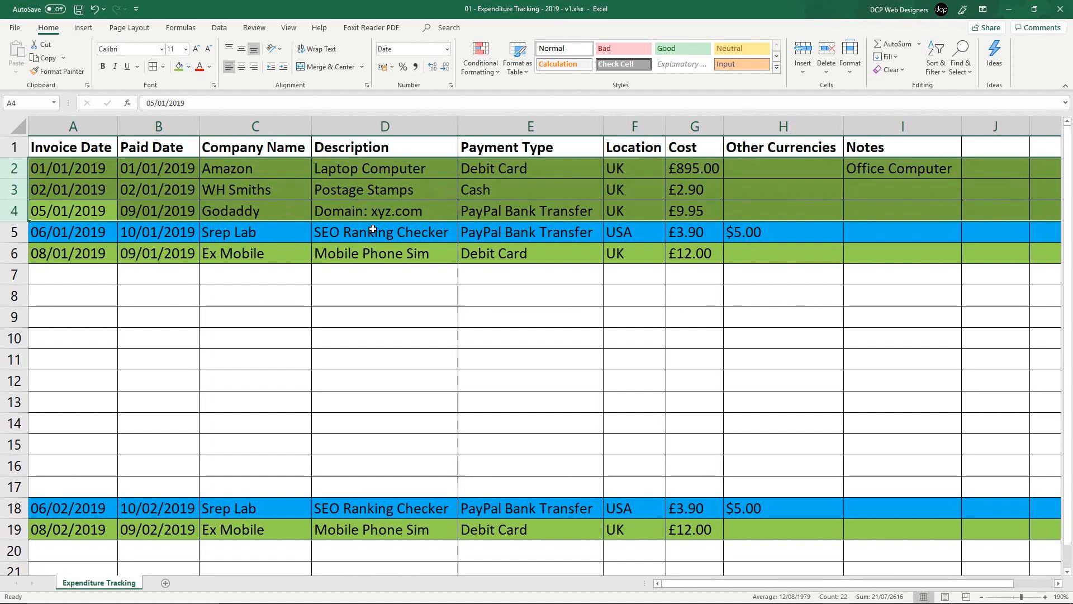
left_click_drag(23, 236, 11, 252)
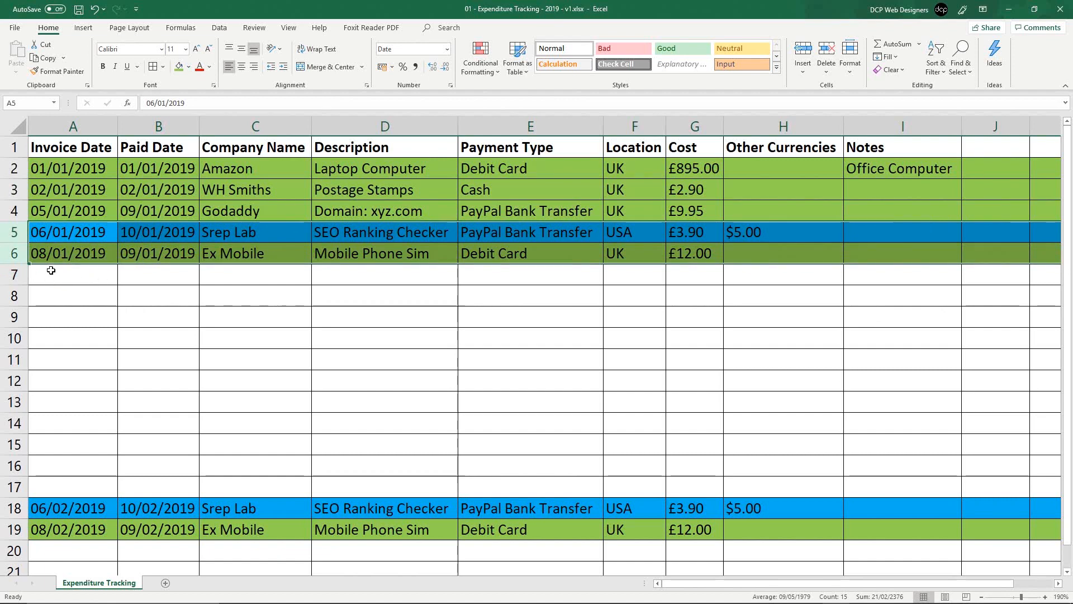
left_click(15, 232)
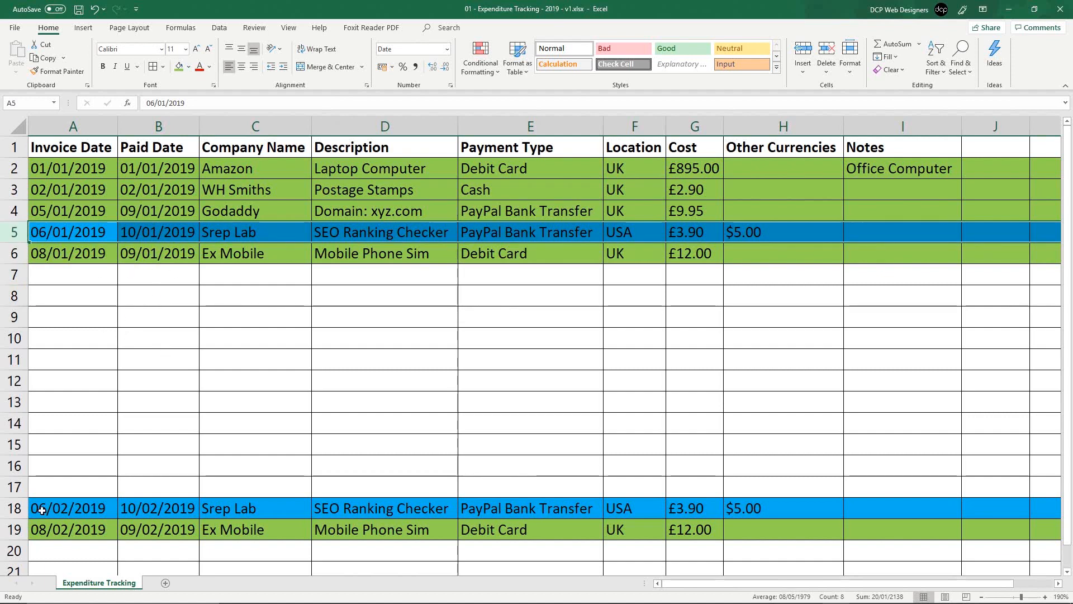
Step: Delete the duplicated entries in rows 18 and 19
left_click(6, 281)
left_click_drag(6, 281, 16, 529)
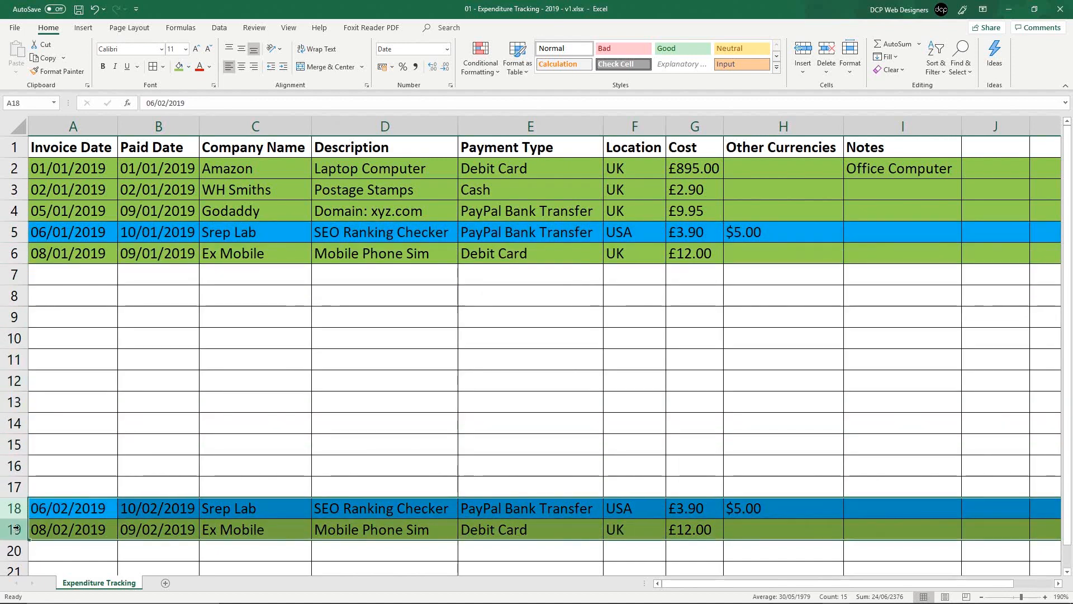
right_click(22, 511)
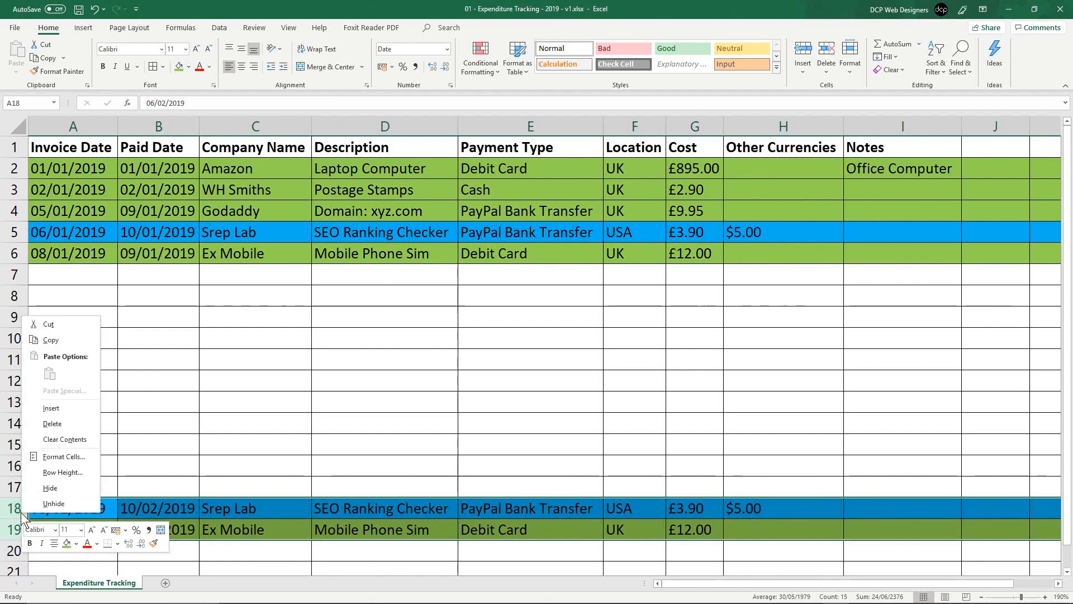
left_click(57, 430)
left_click_drag(15, 295, 4, 495)
left_click_drag(258, 389, 256, 393)
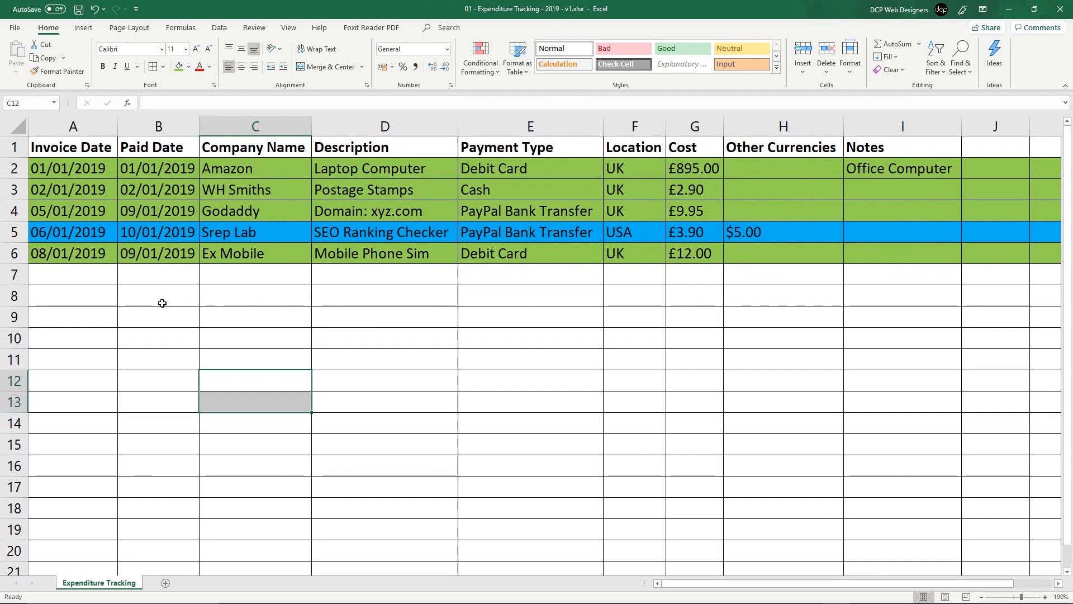
left_click_drag(69, 127, 871, 145)
left_click(186, 289)
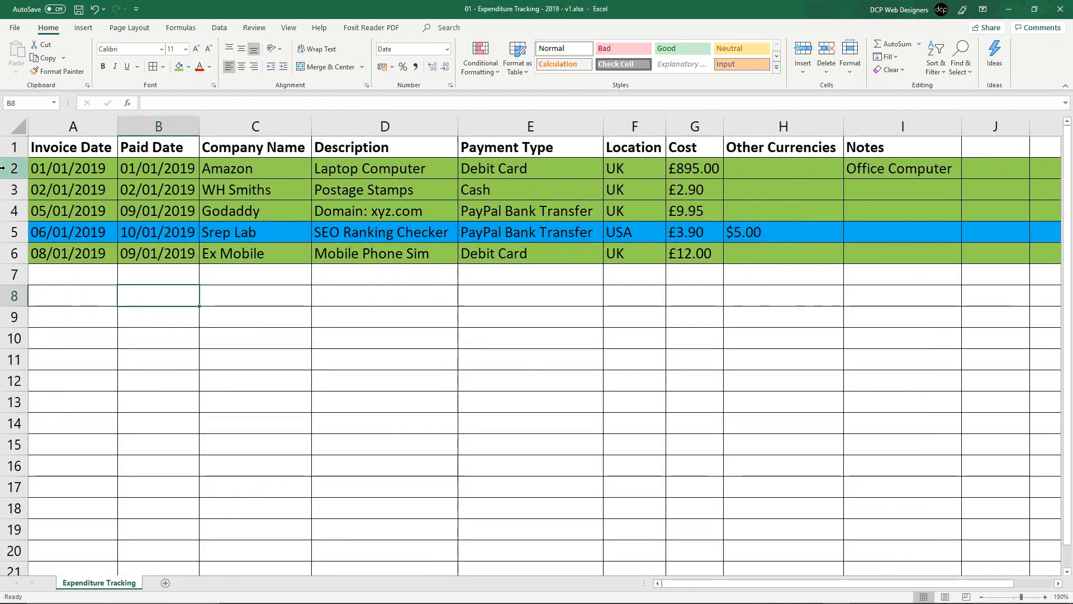
left_click_drag(3, 168, 2, 249)
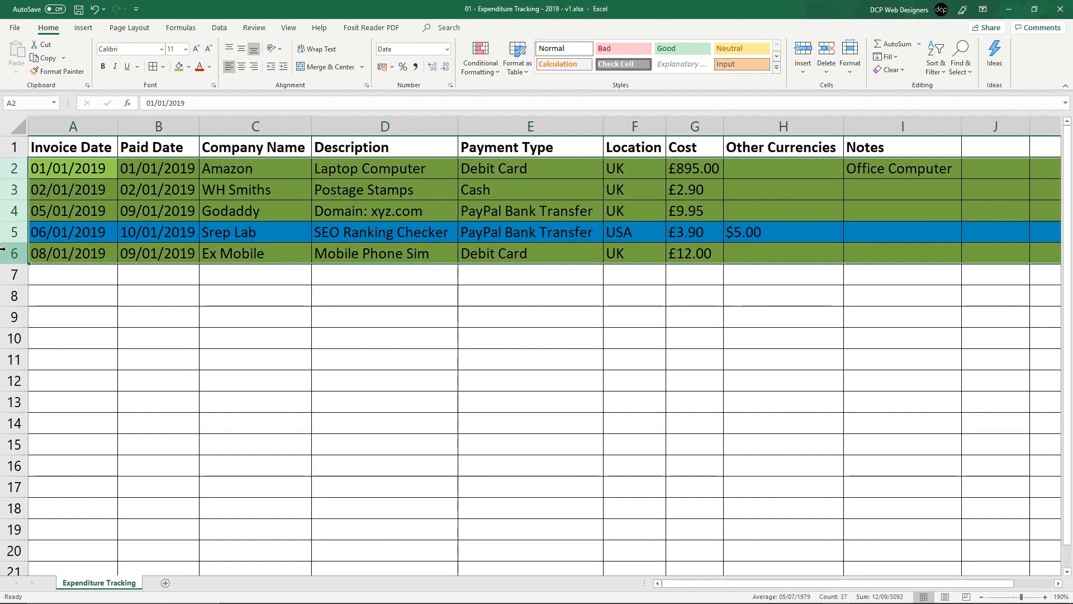
Step: Duplicate the Ex Mobile entry from row 6 into row 7
left_click(58, 280)
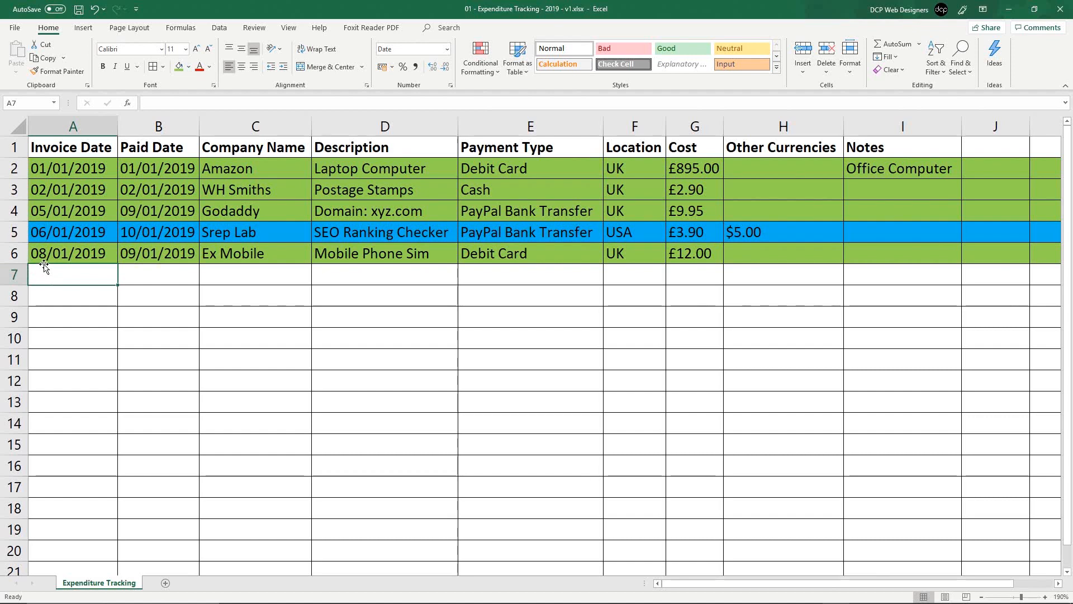
key("Up")
key("shift+space")
key("ctrl+c")
key("Down")
key("ctrl+v")
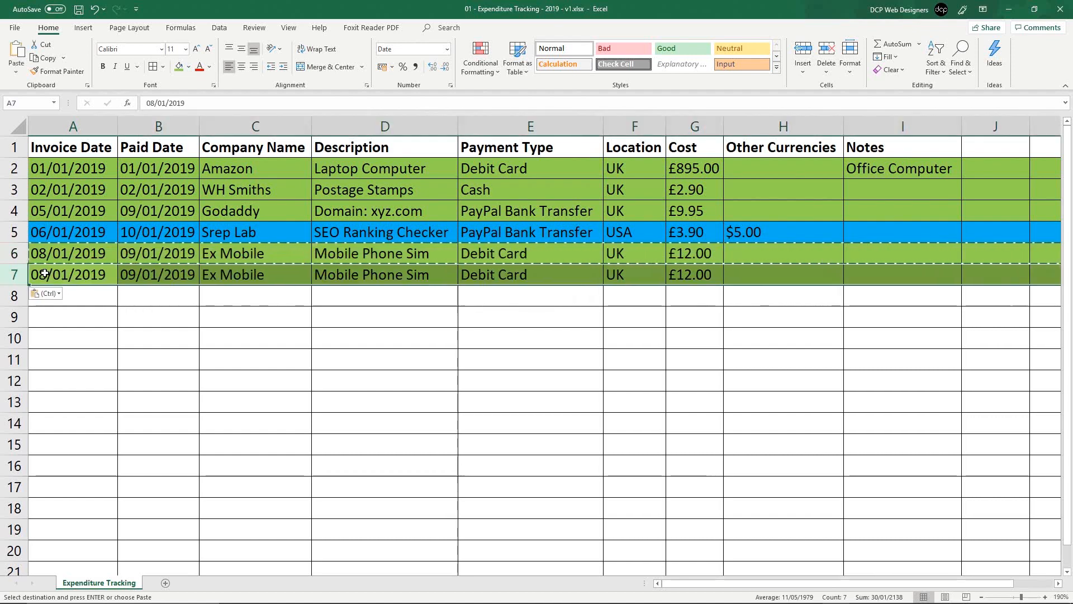
Step: Set row 7's invoice date to 12/01/2019
double_click(43, 275)
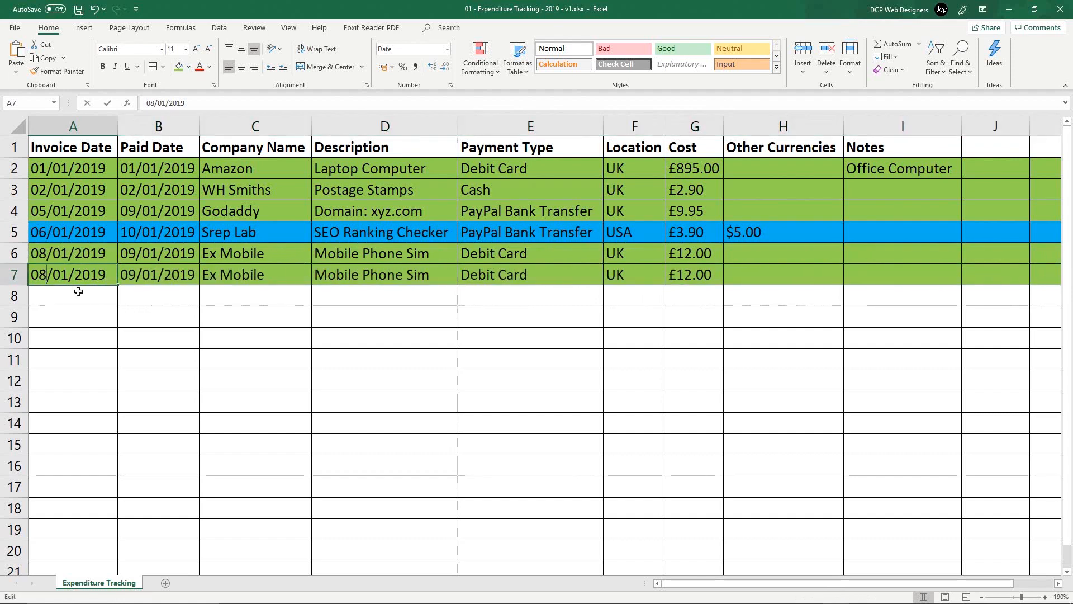
key("BackSpace")
key("BackSpace")
type("12")
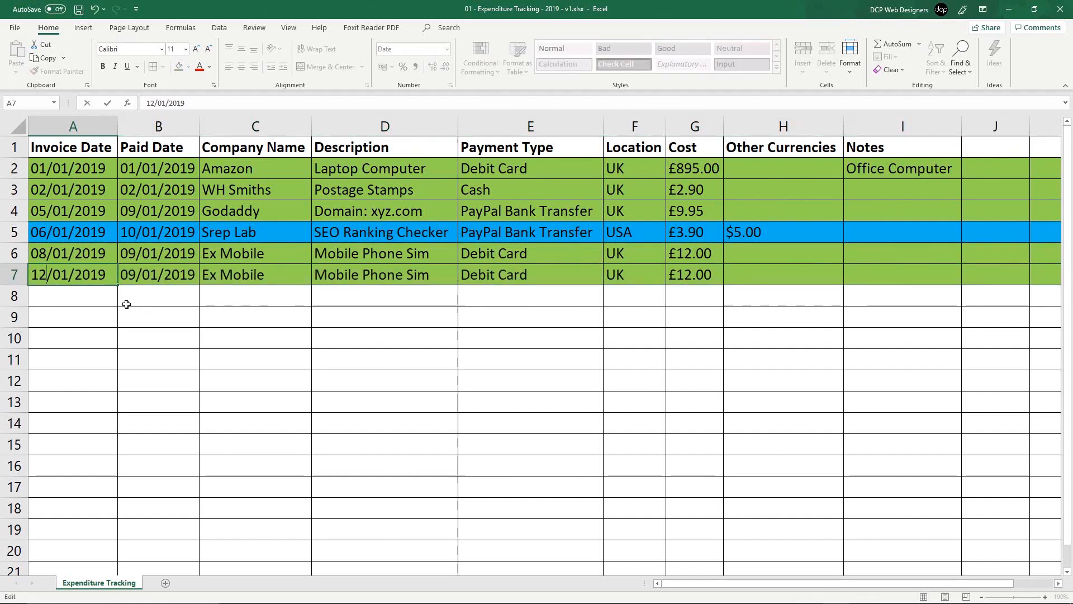
key("Tab")
Step: Copy row 7's invoice date into its Paid Date cell
key("Left")
key("ctrl+c")
key("Right")
key("ctrl+v")
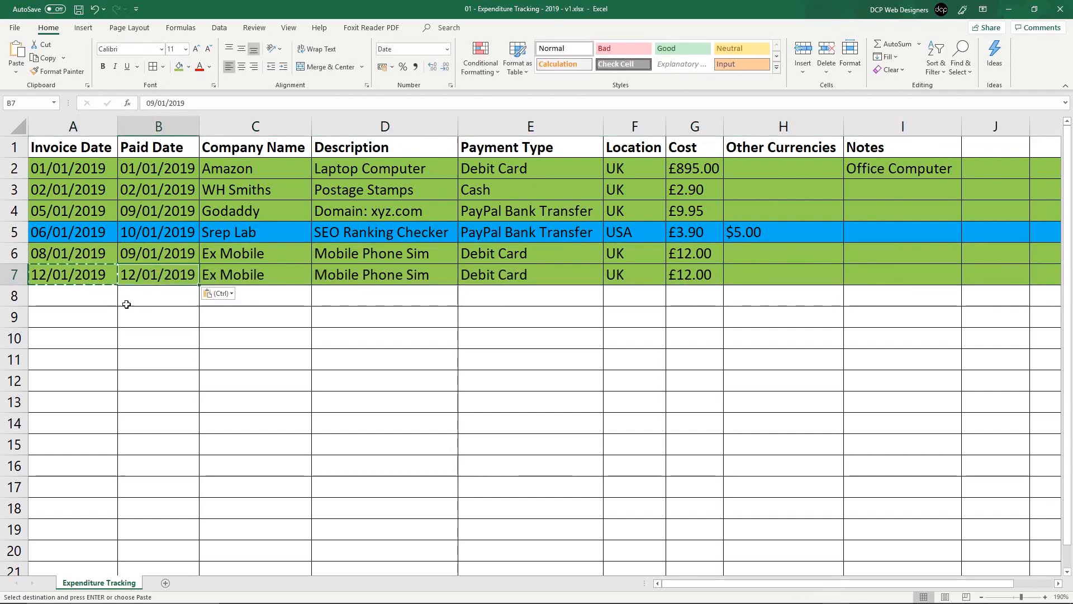
key("Escape")
key("Left")
key("Right")
key("Left")
key("shift+Right")
key("Right")
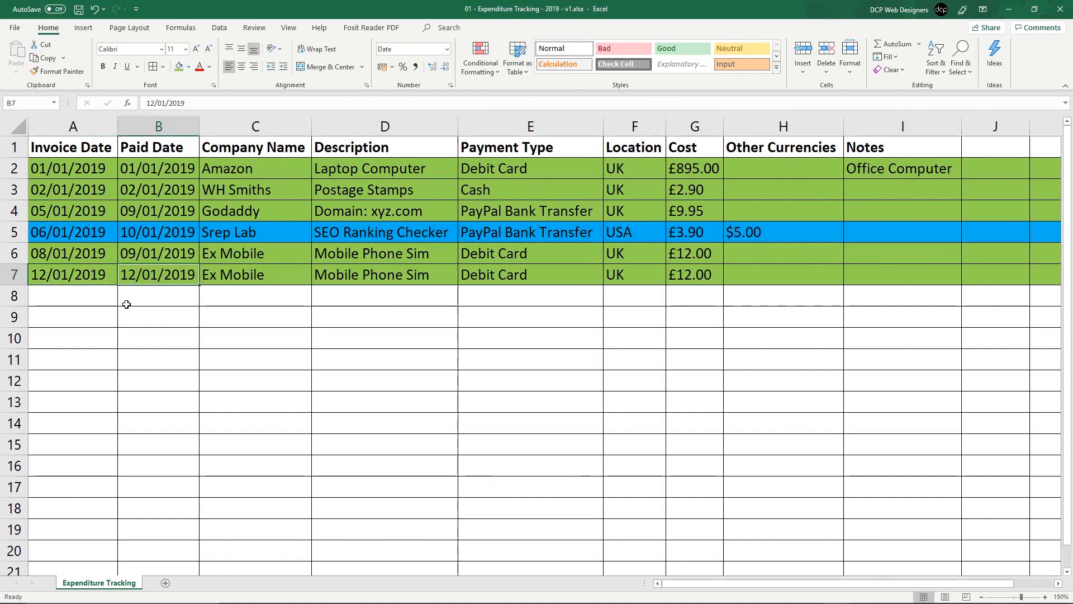
Step: Set row 7's company name to DCP and its description to Staff Wages
key("Right")
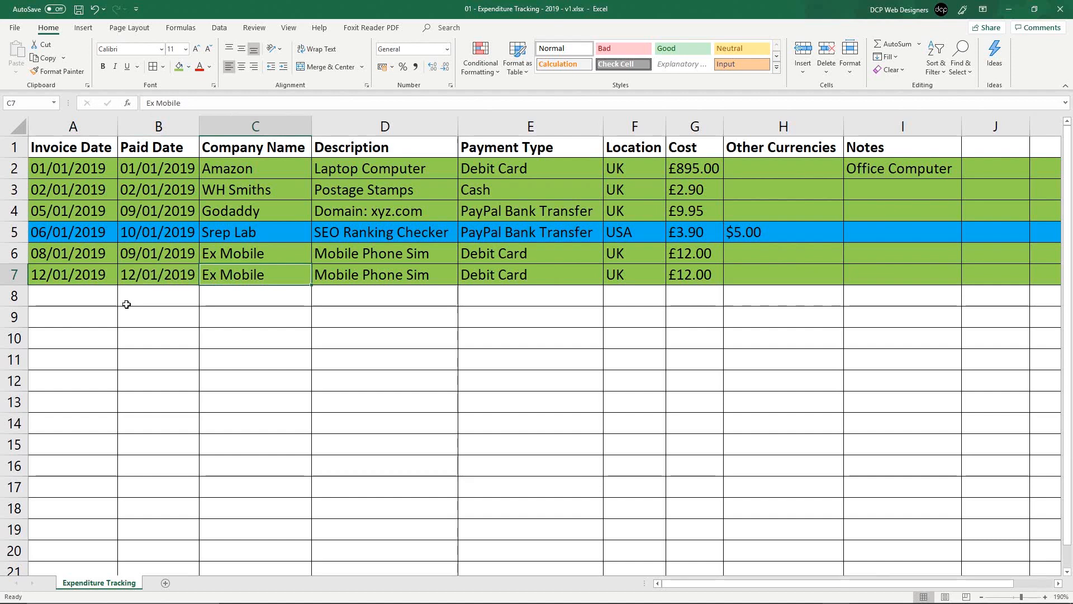
type("DCP")
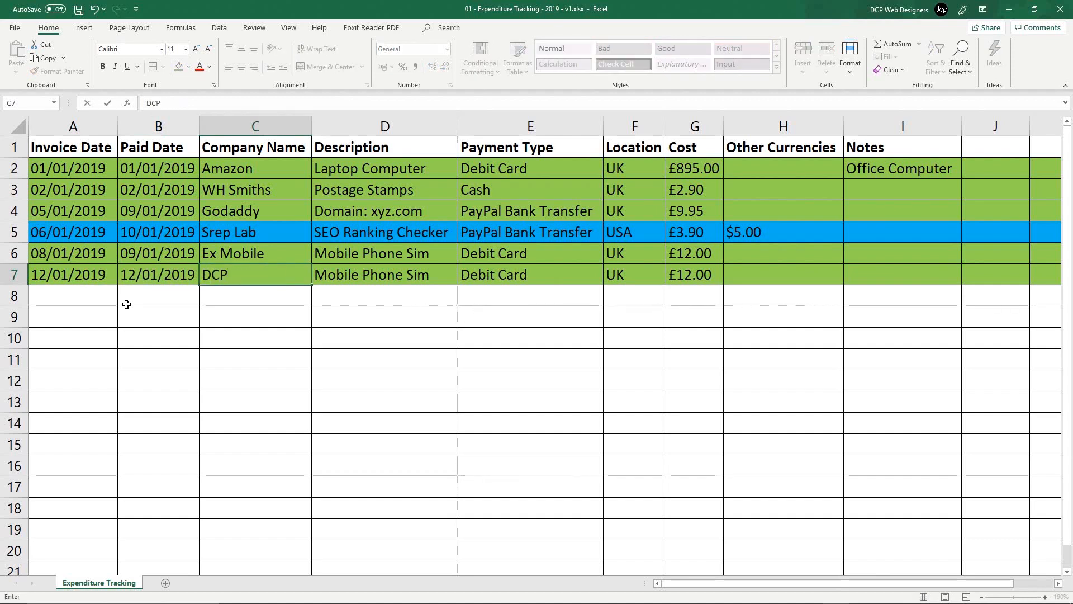
key("Tab")
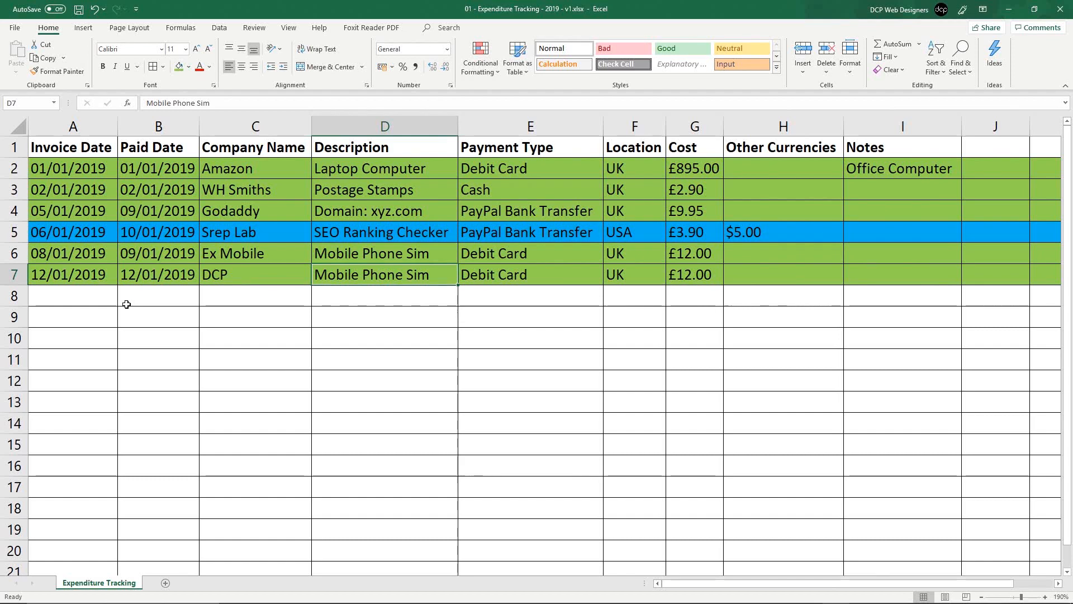
key("F2")
key("ctrl+shift+Left")
key("ctrl+shift+Left")
key("ctrl+shift+Left")
type("Staff WEages")
key("shift+Tab")
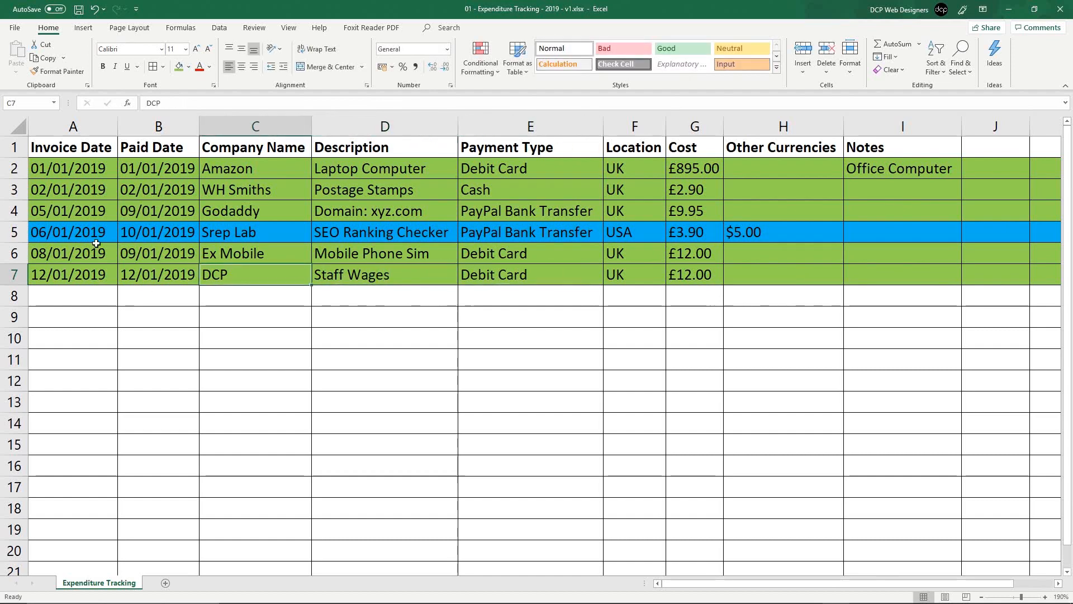
Step: Fill the whole Staff Wages row with the standard orange colour
left_click(13, 275)
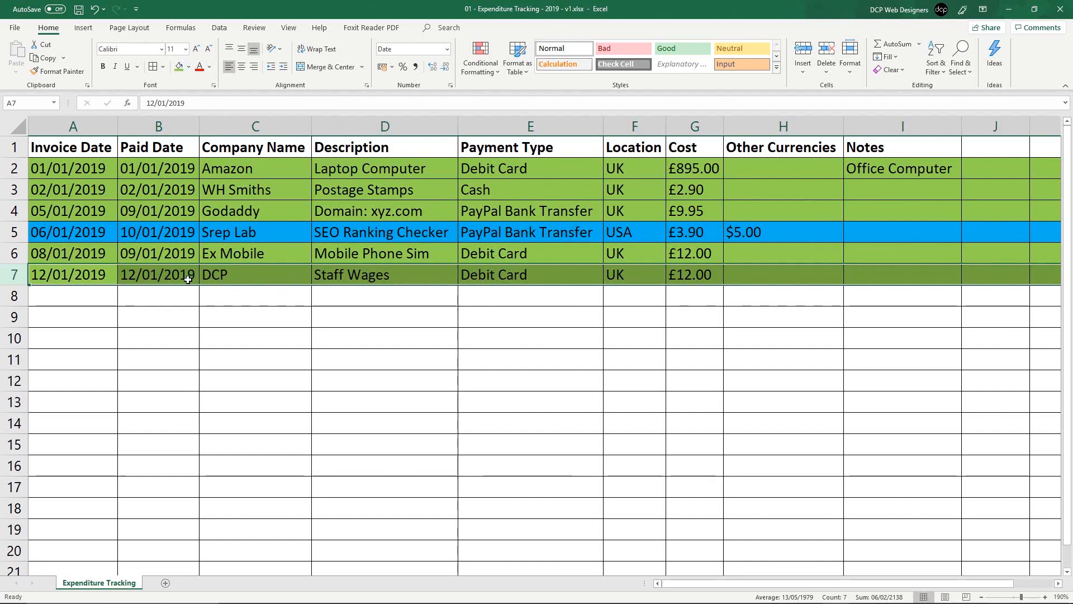
left_click(189, 66)
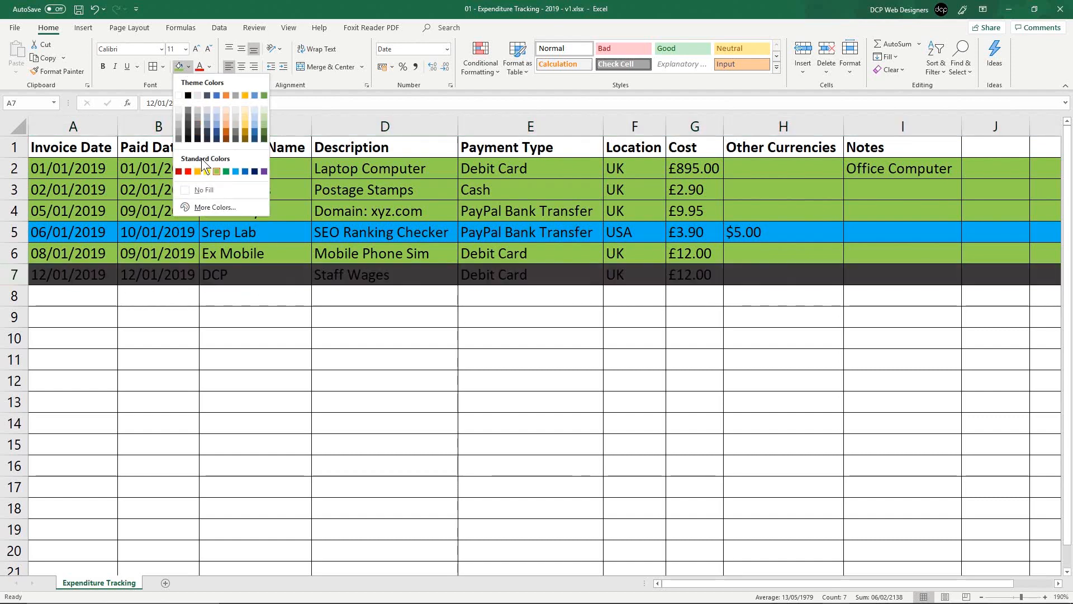
left_click(199, 172)
left_click(147, 279)
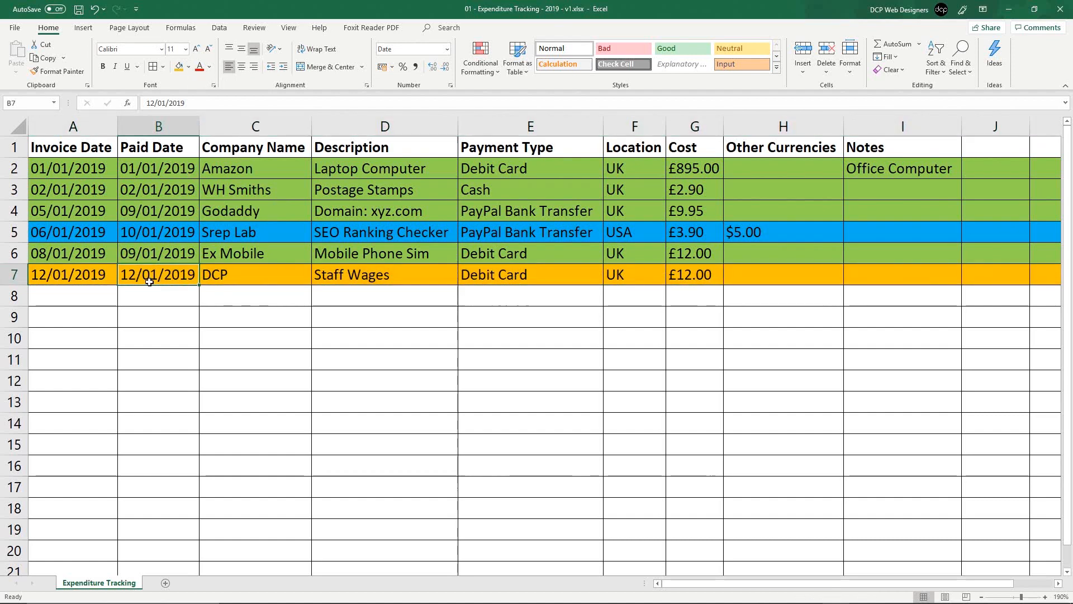
left_click(17, 275)
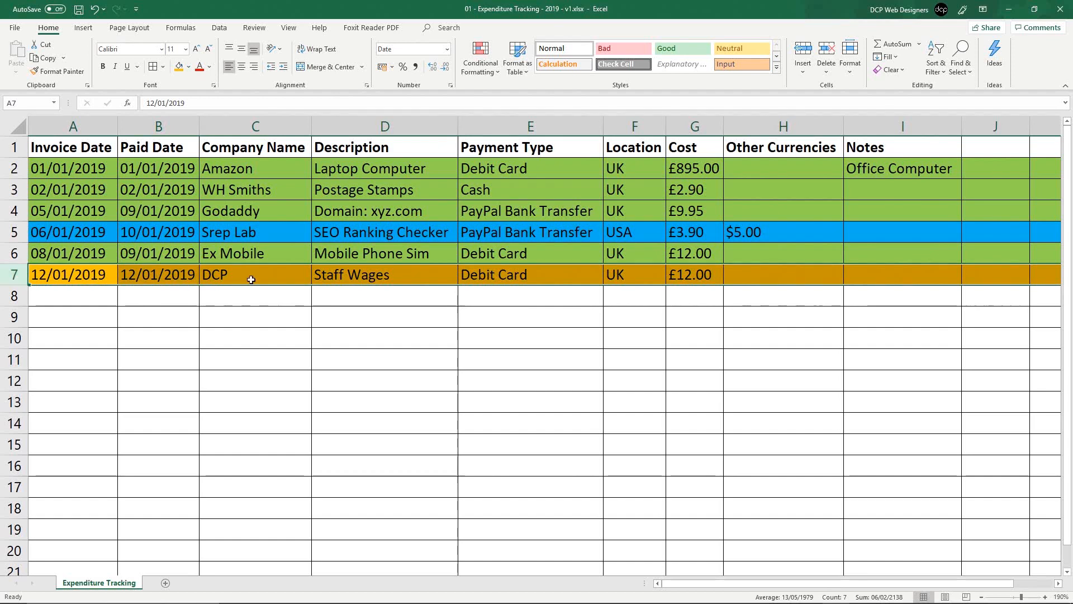
Step: Set the payment type of the Staff Wages entry to Bank Transfer
left_click(523, 277)
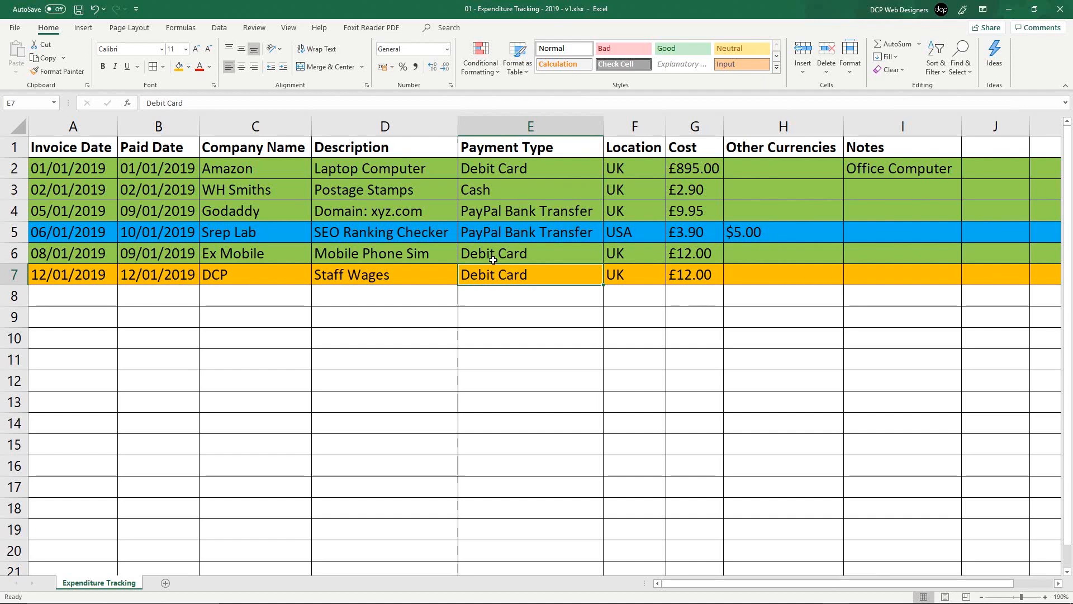
type("Bank Transfer")
key("Tab")
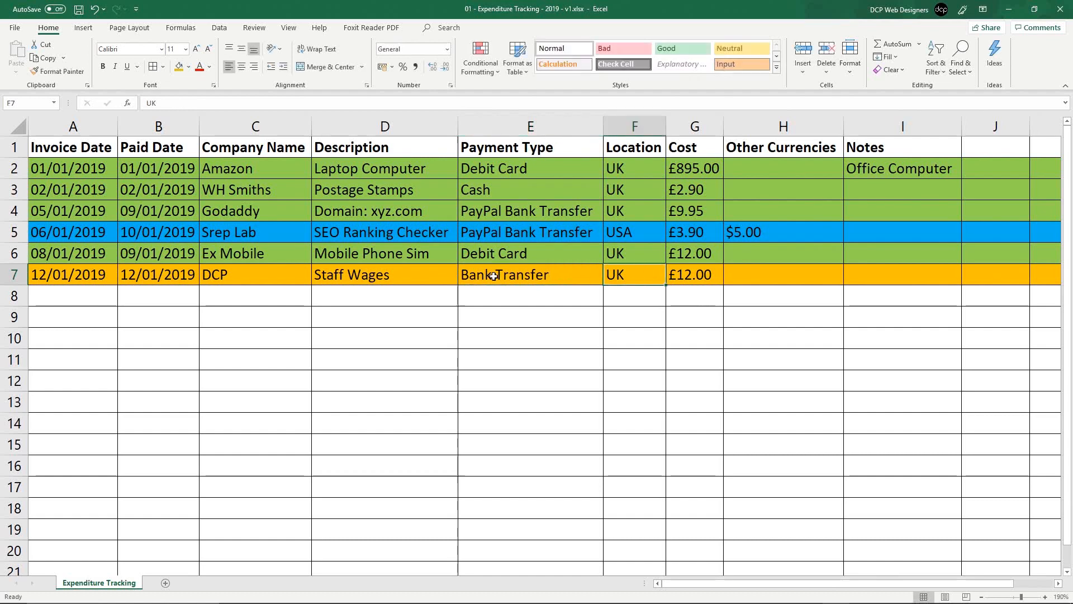
left_click(507, 253)
left_click(493, 276)
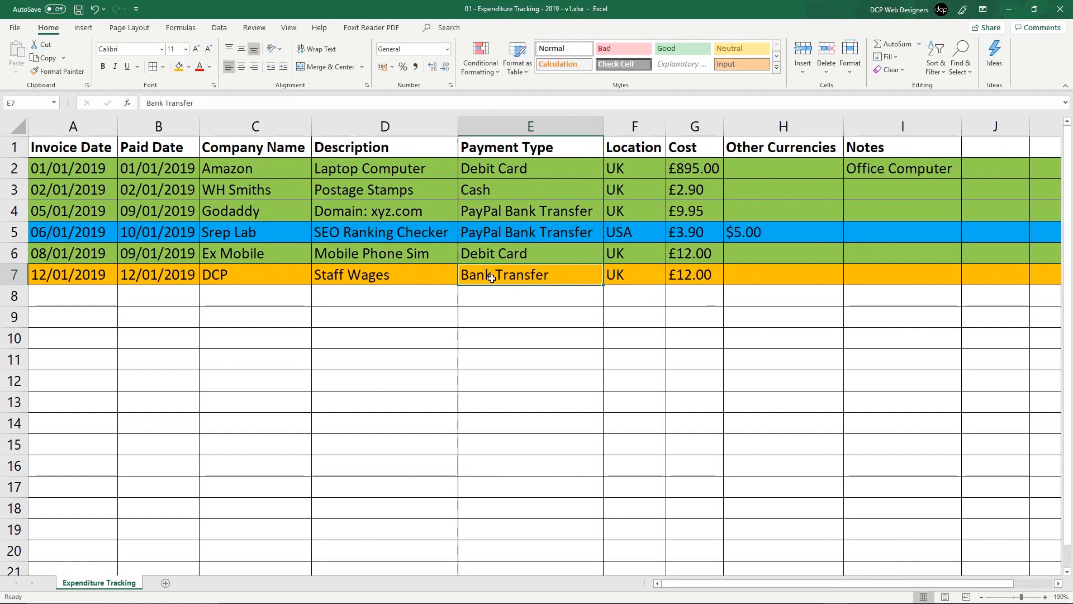
Step: Set the cost of the Staff Wages entry to £15,000
left_click(687, 275)
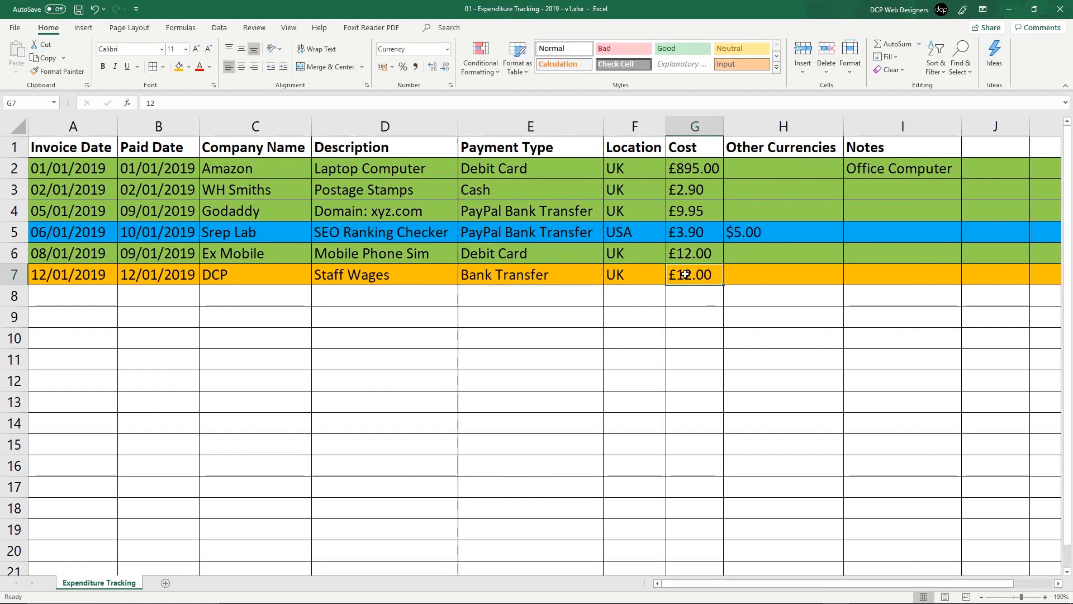
type("15,00")
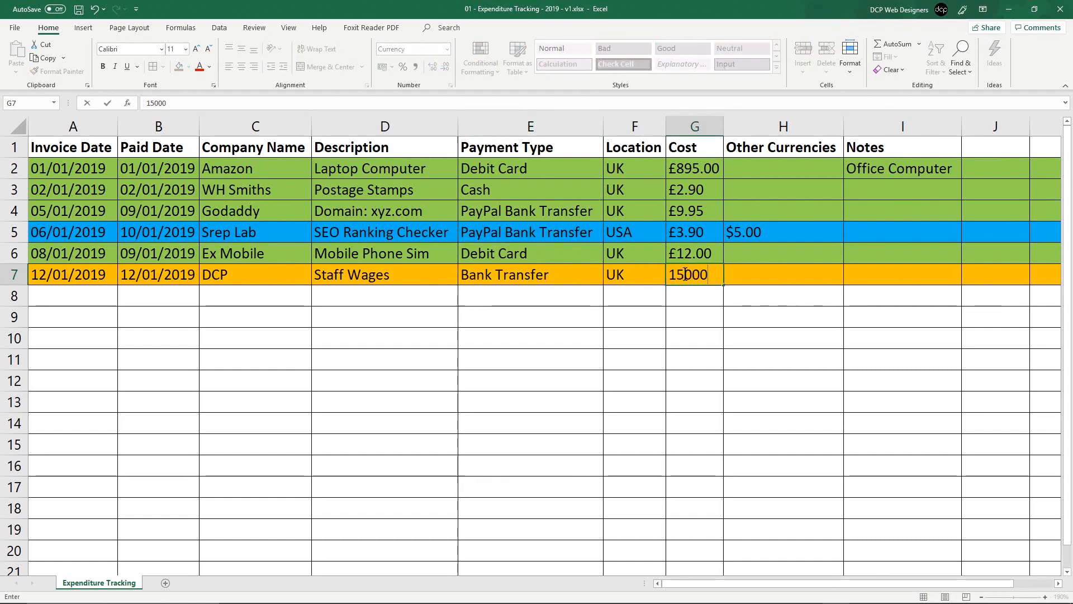
type("0")
key("Return")
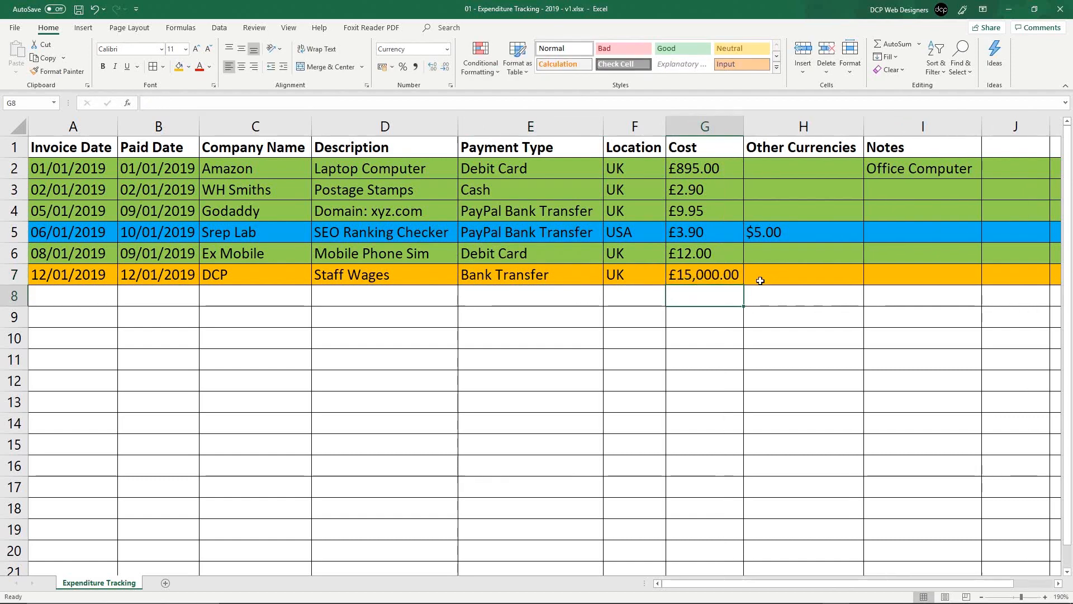
Step: Correct the Staff Wages cost to £1,500 and save the workbook
left_click(712, 273)
type("1500")
key("Return")
left_click(79, 9)
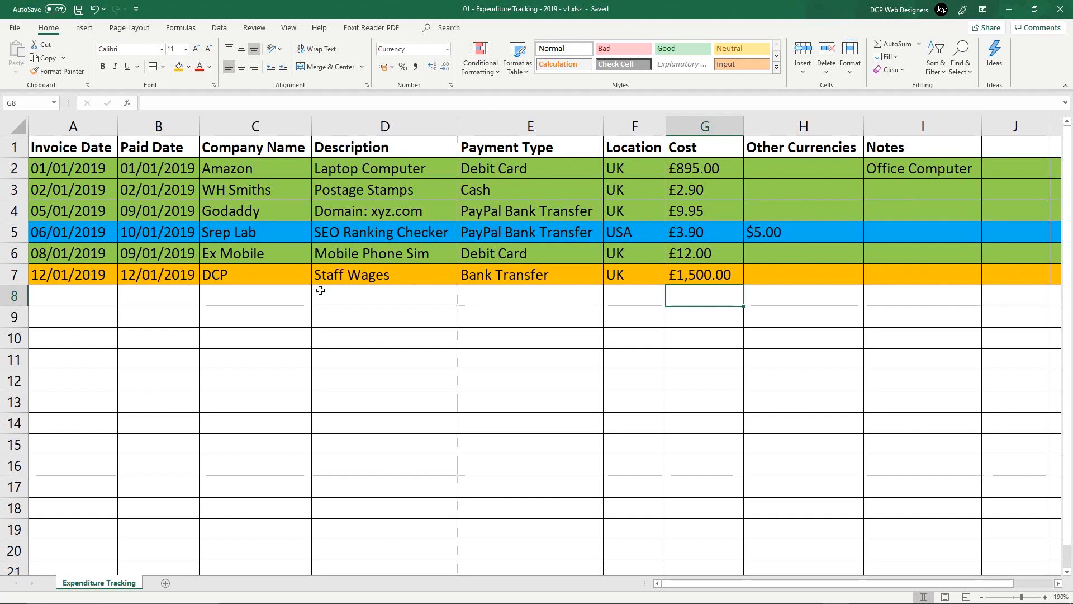
left_click(365, 278)
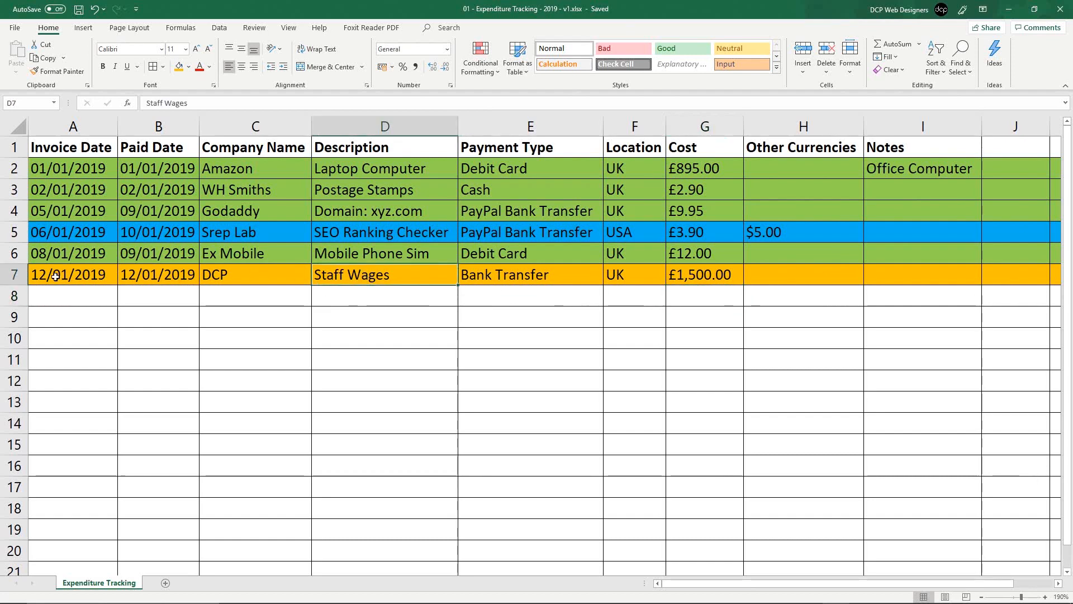
left_click(12, 275)
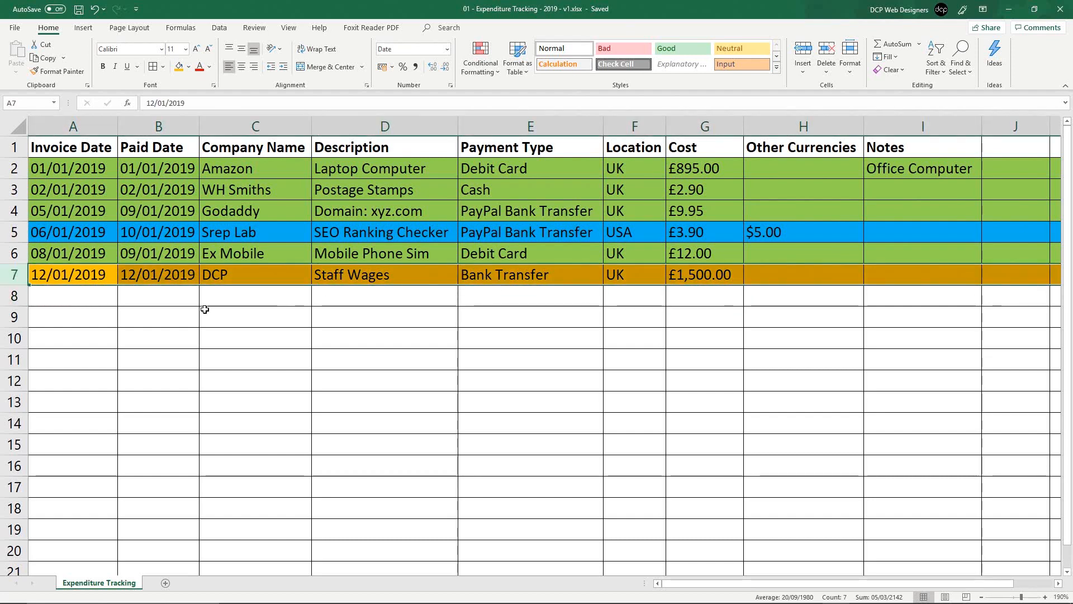
left_click(406, 274)
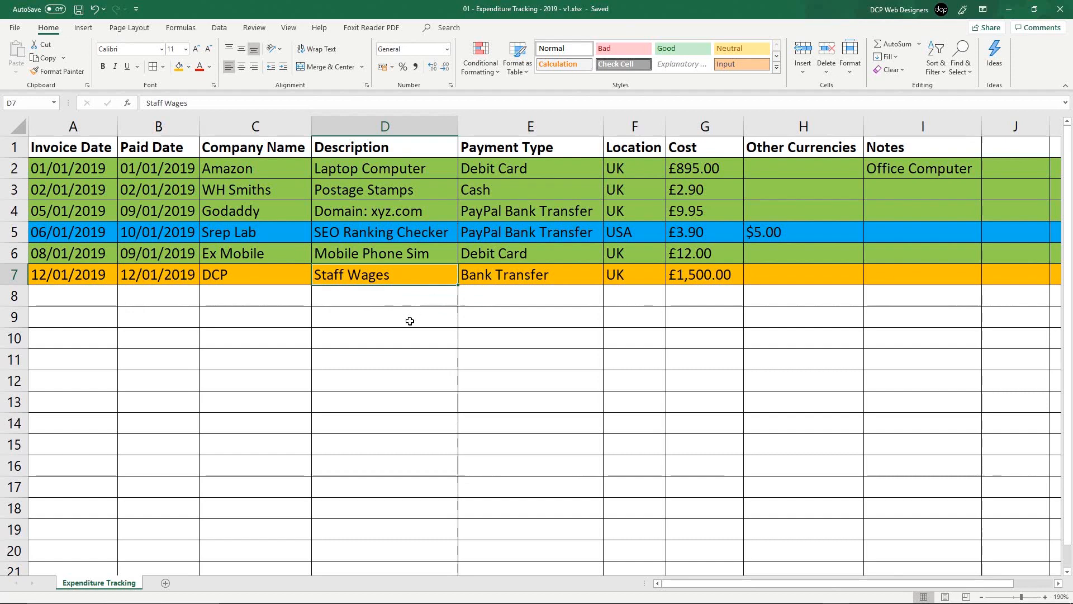
left_click_drag(14, 274, 17, 338)
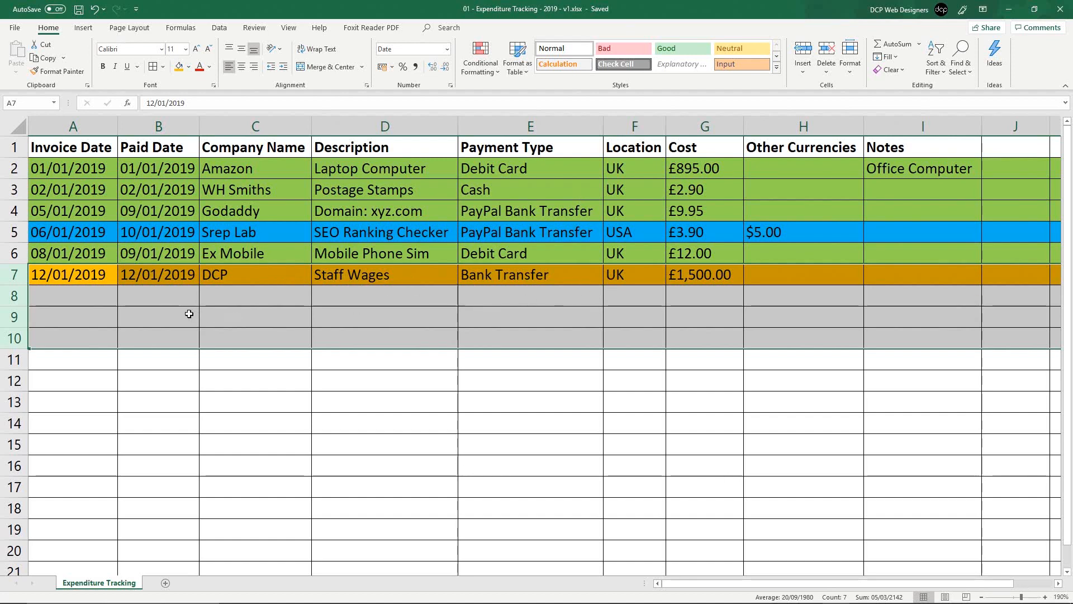
left_click(174, 316)
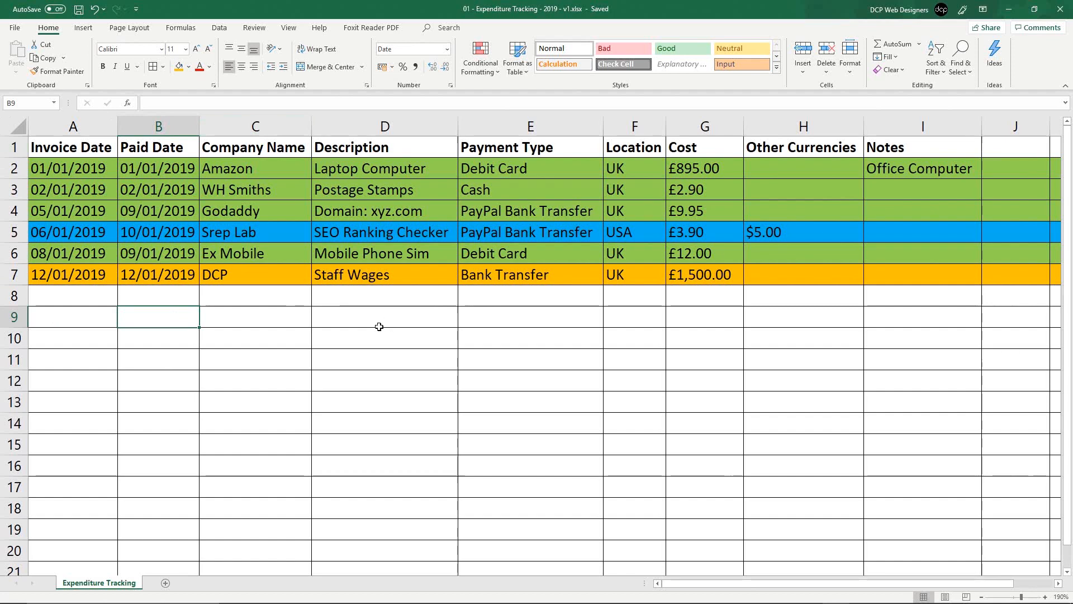
Step: Review each column from Invoice Date to Notes, and check the heading and entries in rows 1 to 7
left_click(72, 126)
left_click(156, 126)
left_click(61, 128)
left_click(160, 127)
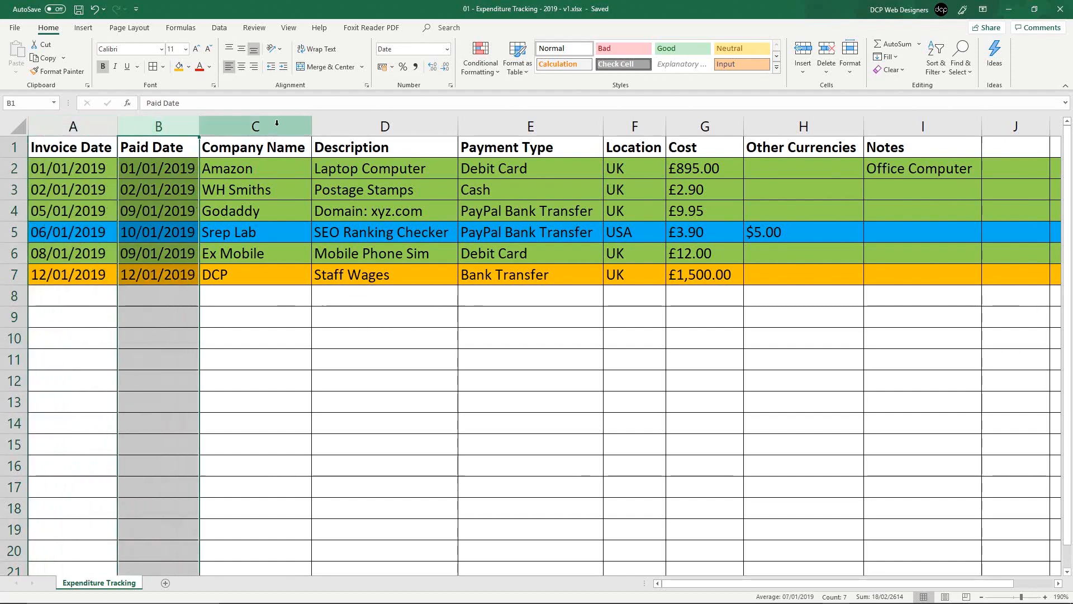
left_click(274, 127)
left_click(377, 127)
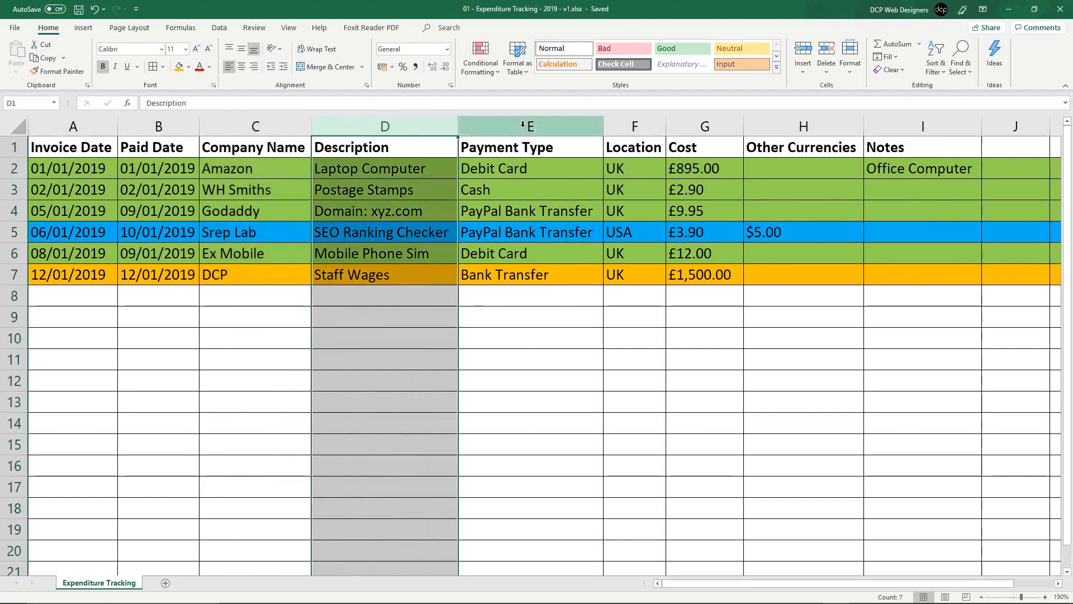
left_click(471, 125)
left_click(647, 123)
left_click(719, 124)
left_click(802, 125)
left_click(905, 126)
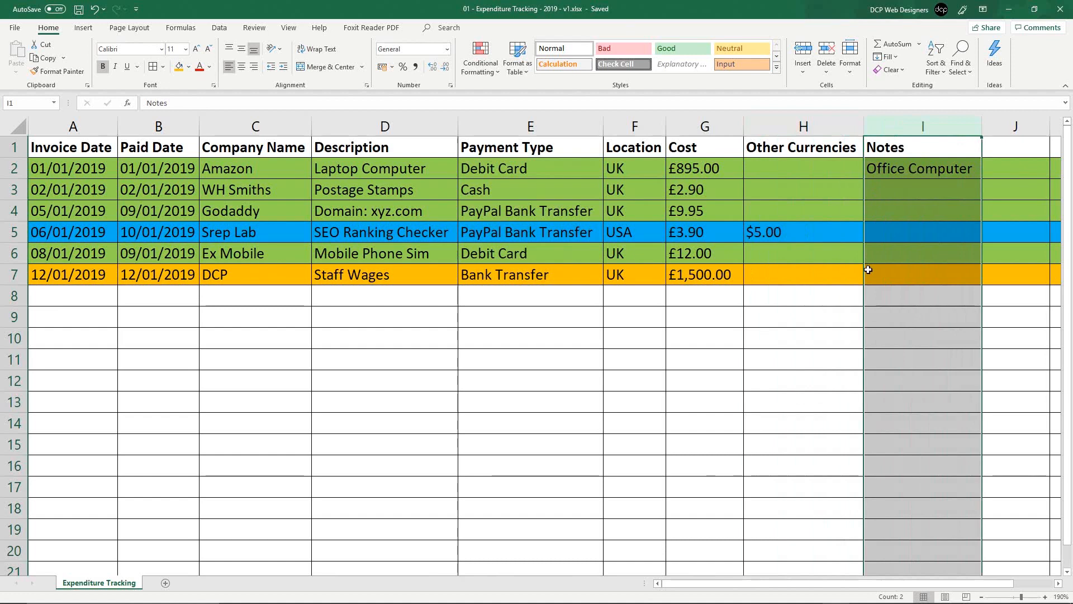
left_click(14, 274)
left_click_drag(14, 274, 14, 147)
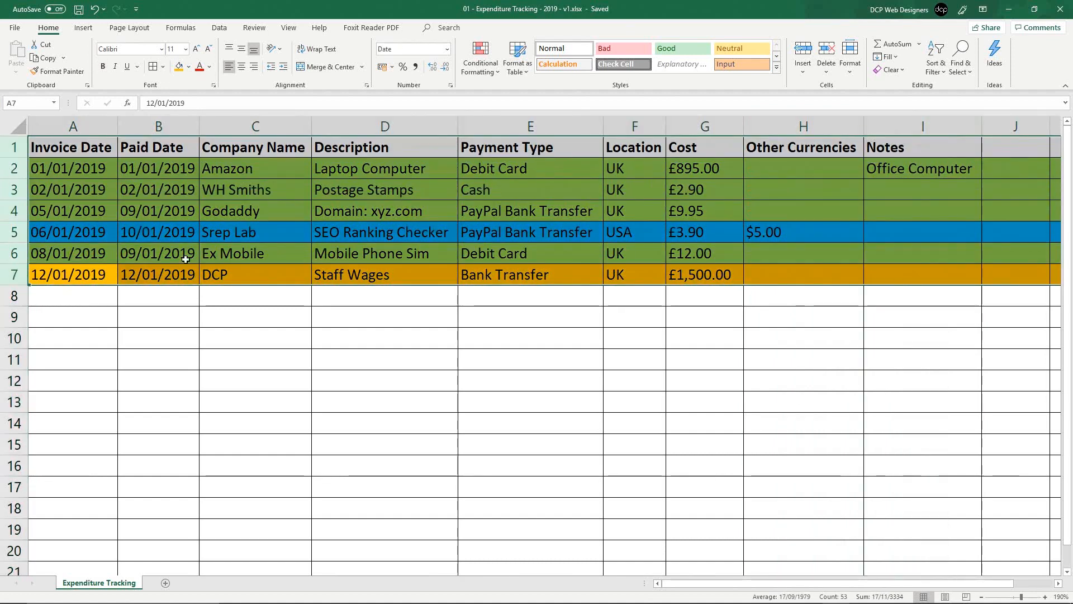
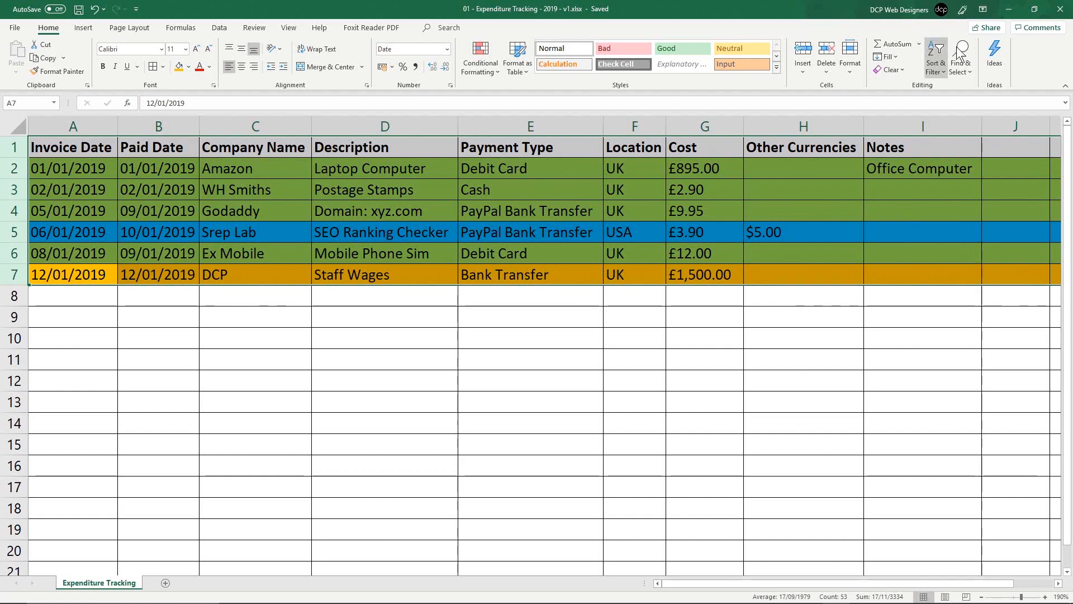
Step: Close the expenditure tracking workbook and reposition the File Explorer window on the desktop
left_click(1057, 10)
left_click(593, 320)
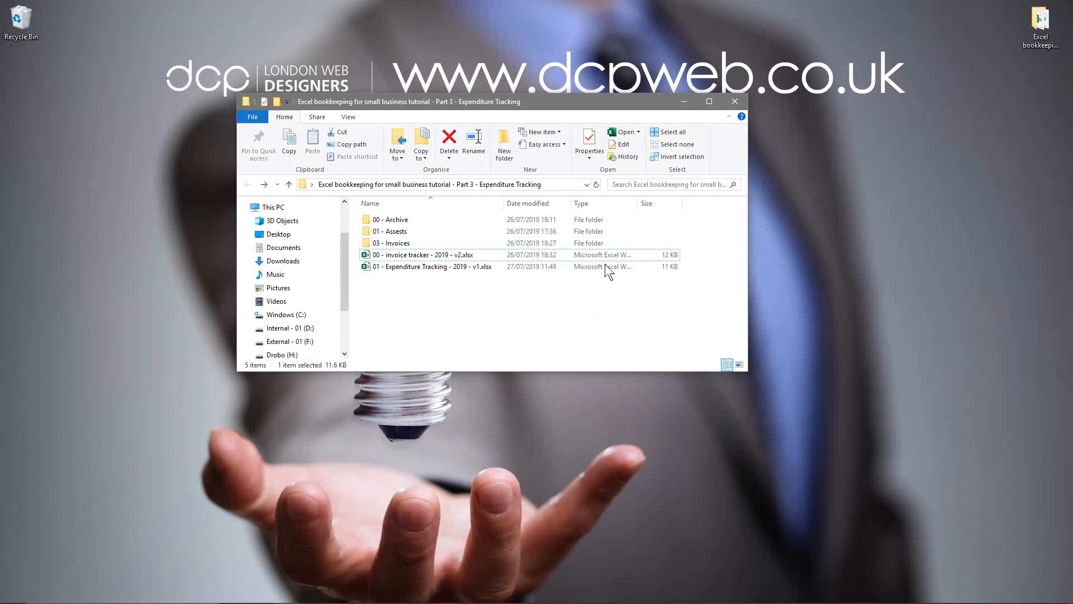
left_click_drag(514, 103, 625, 66)
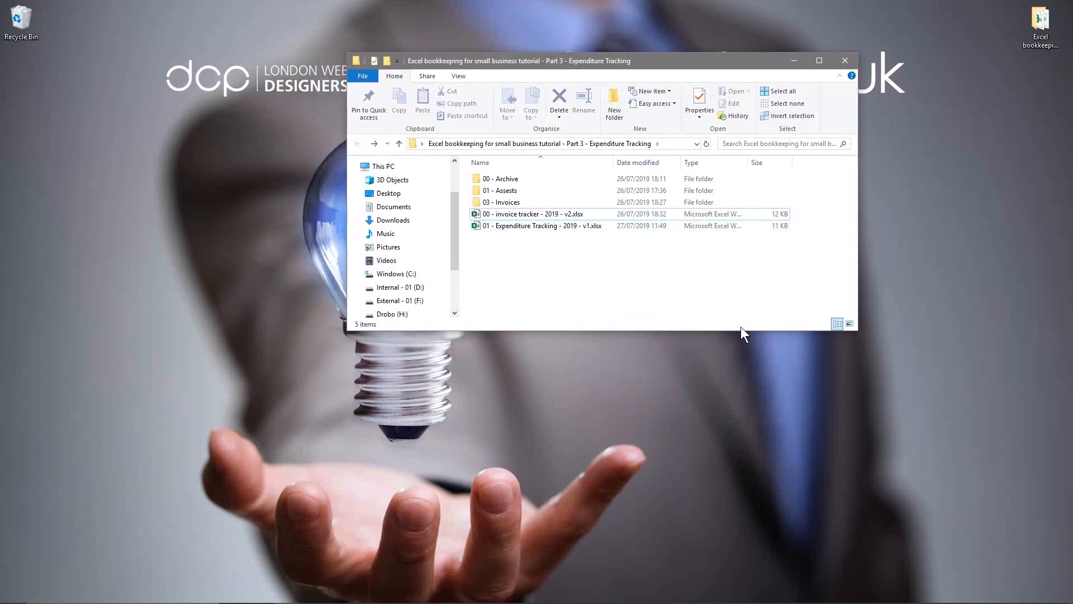
Step: Enlarge the File Explorer window and open the workbook 00 - invoice tracker - 2019 - v2.xlsx
left_click_drag(774, 331, 775, 475)
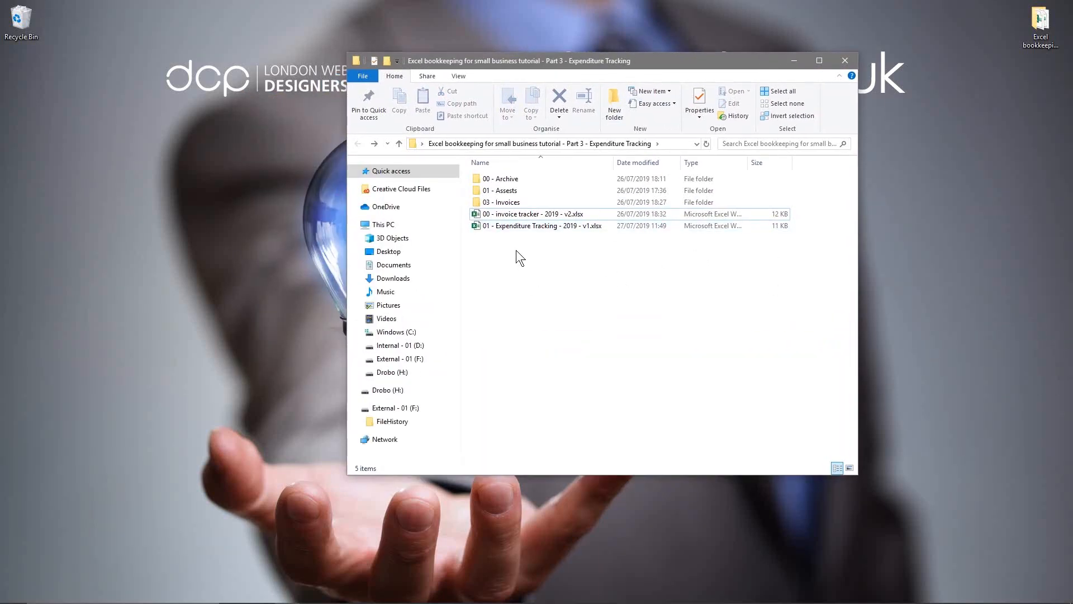
left_click(509, 217)
double_click(514, 217)
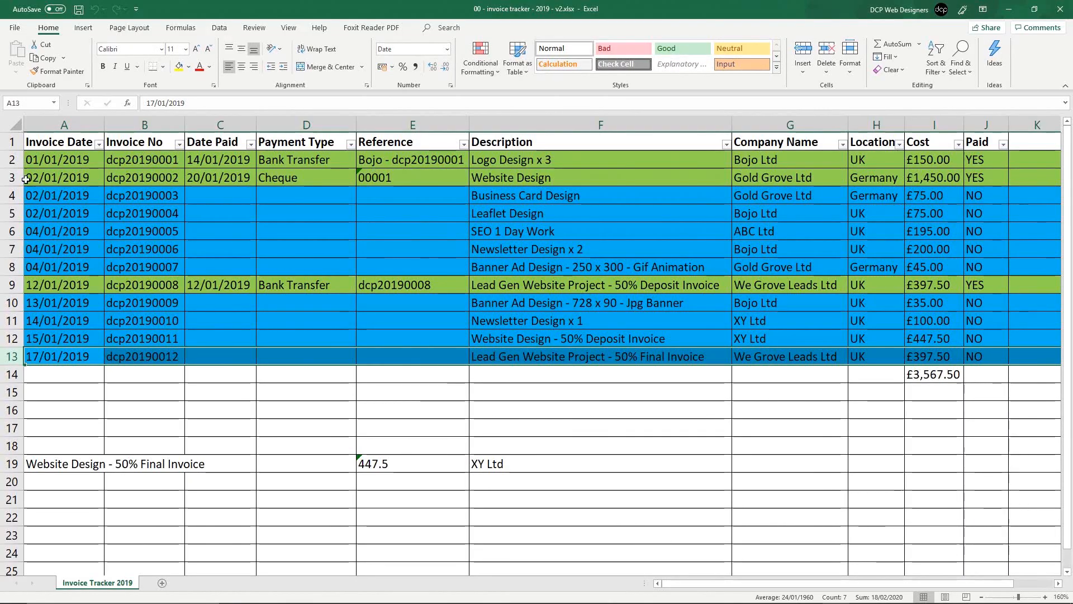
Step: Review the invoice entries in rows 2 to 13, comparing the green paid rows with the blue unpaid rows
left_click(9, 159)
left_click_drag(9, 160, 11, 357)
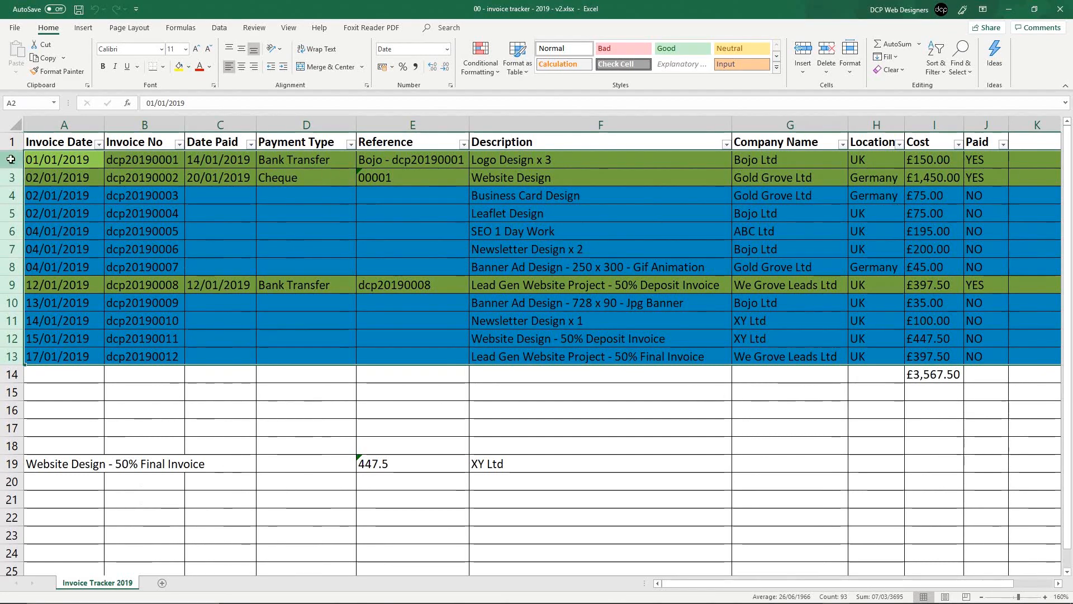
left_click_drag(11, 162, 12, 178)
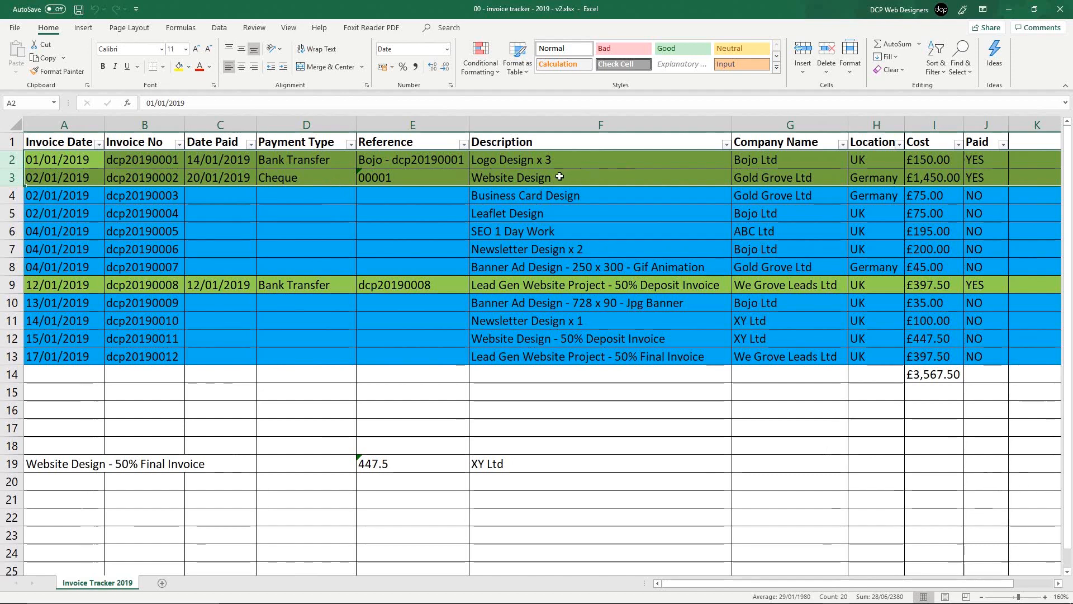
left_click_drag(11, 196, 11, 266)
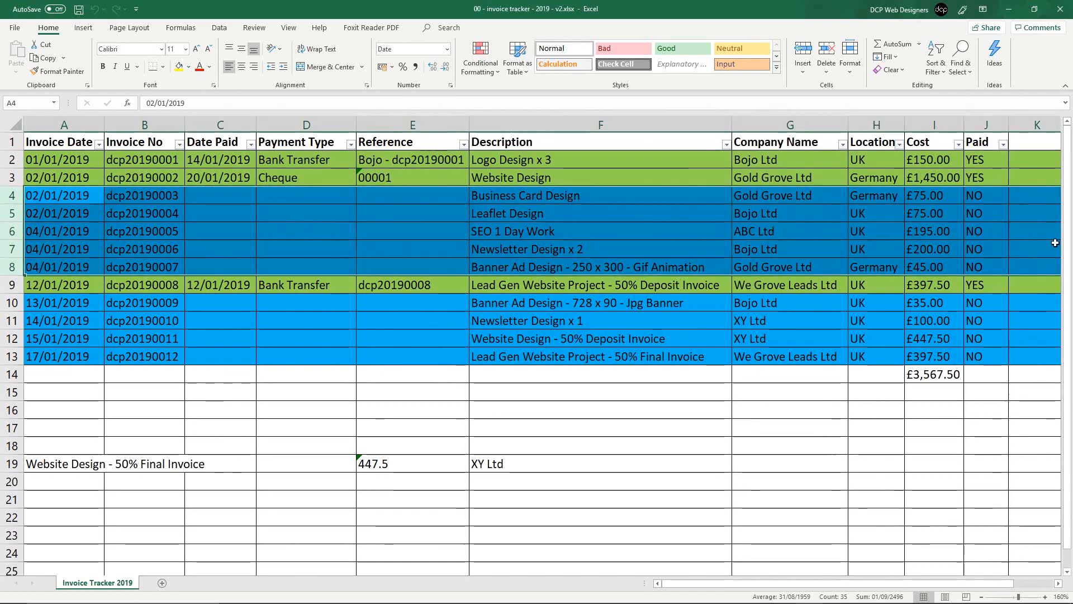
left_click(11, 195)
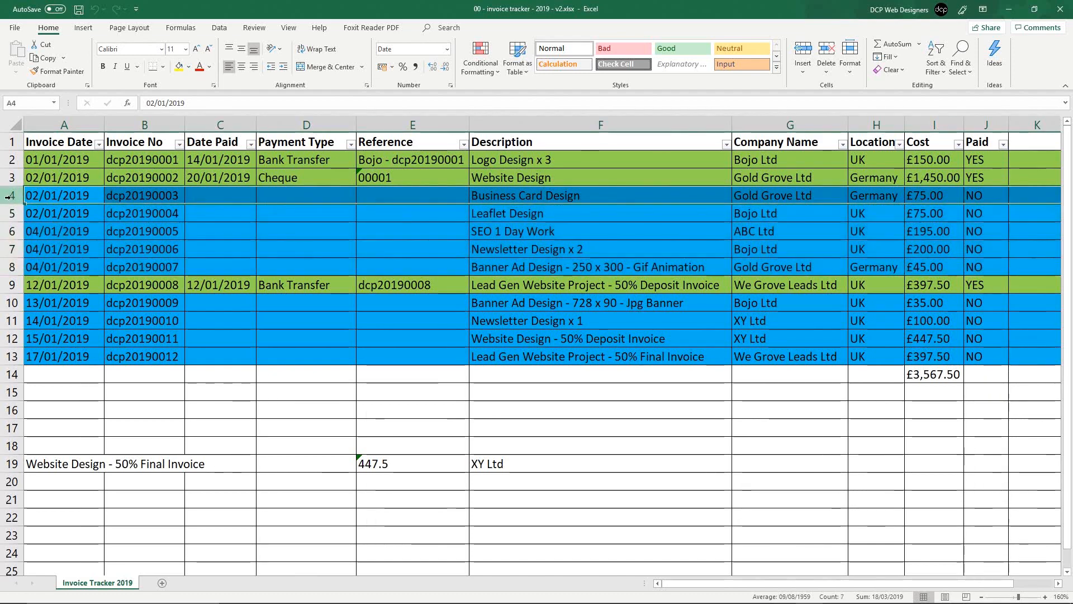
left_click(10, 357)
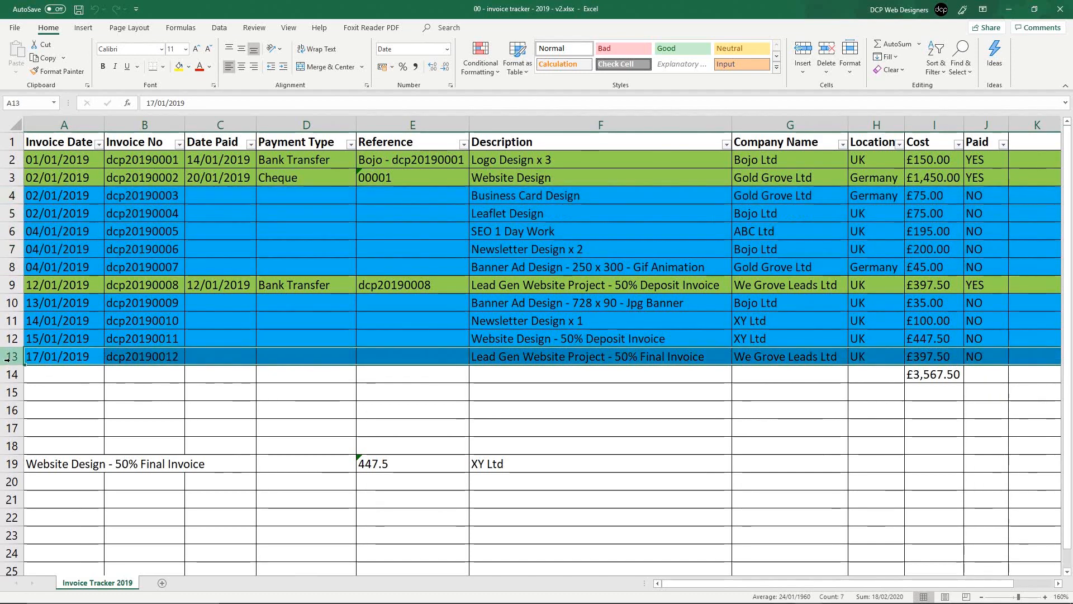
left_click_drag(11, 195, 4, 268)
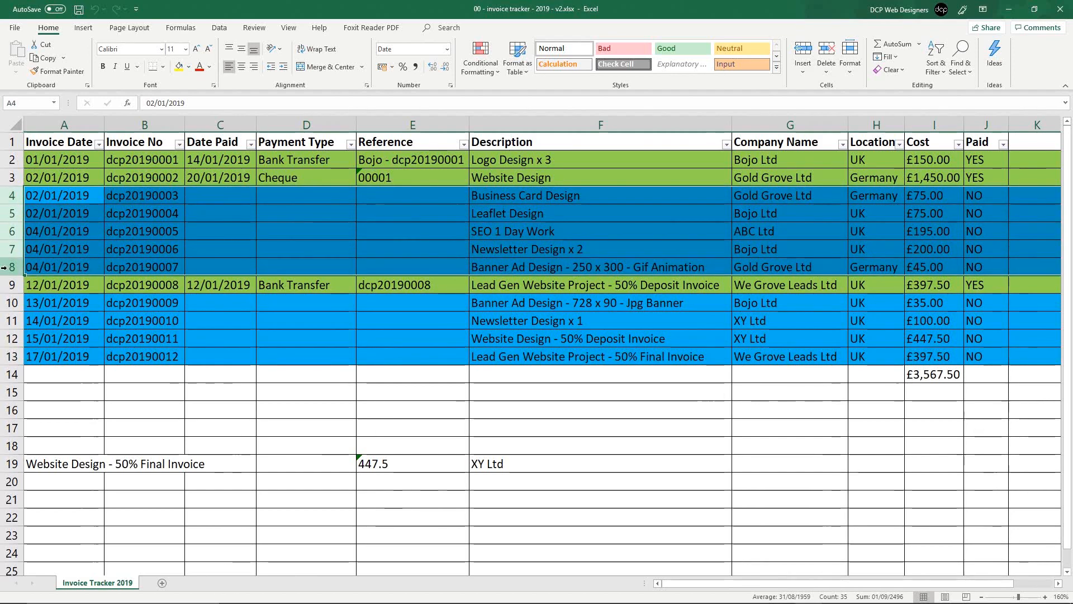
Step: Compare the pending final invoice note in row 19 with the XY Ltd deposit invoice in row 12, and close the invoice tracker
left_click_drag(12, 463, 8, 522)
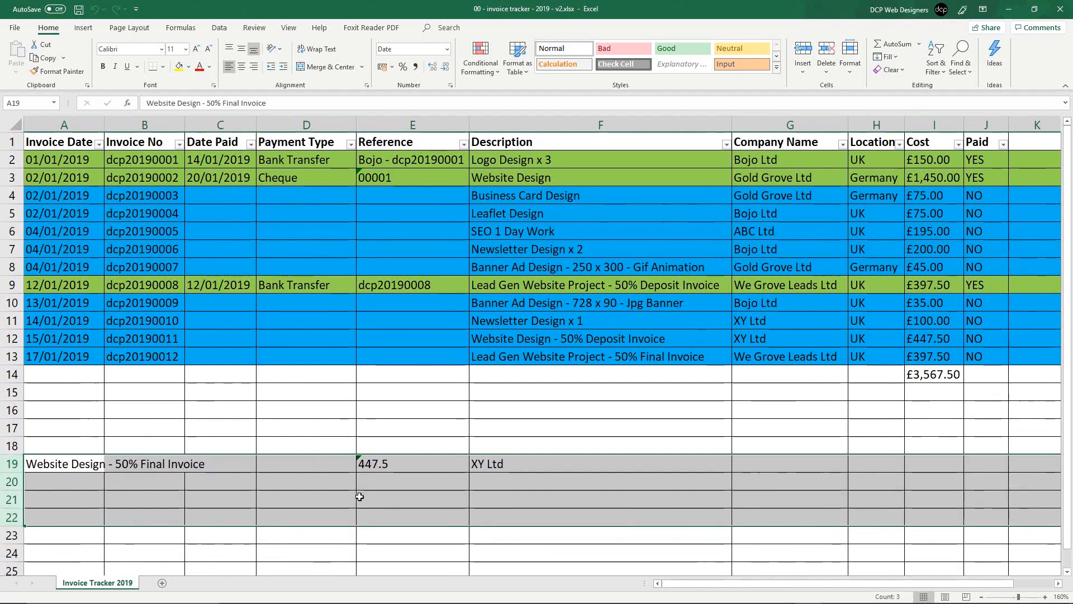
left_click(9, 465)
left_click(493, 467)
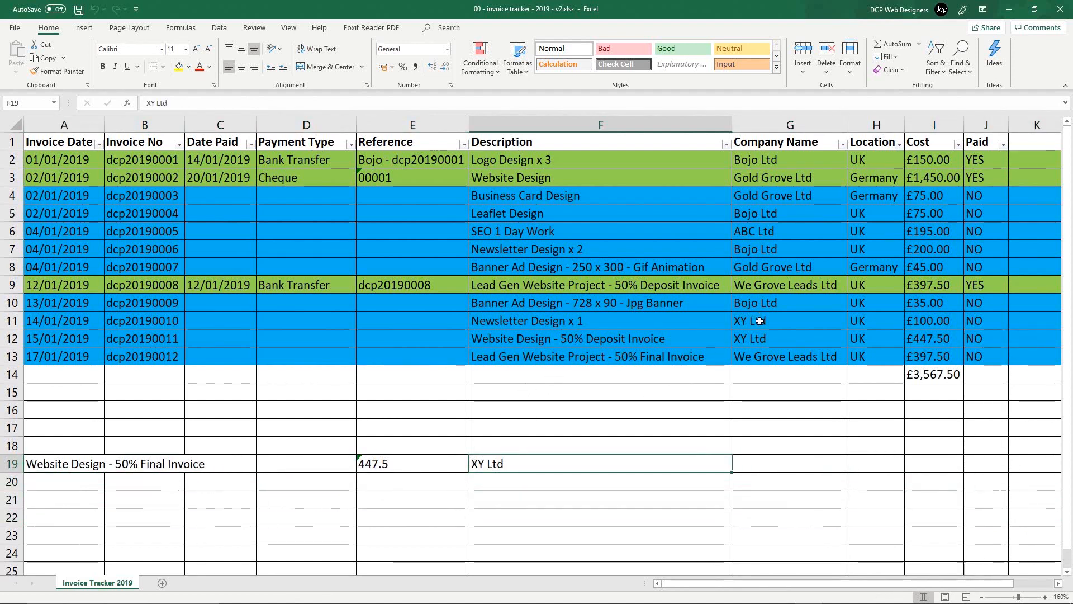
left_click(8, 341)
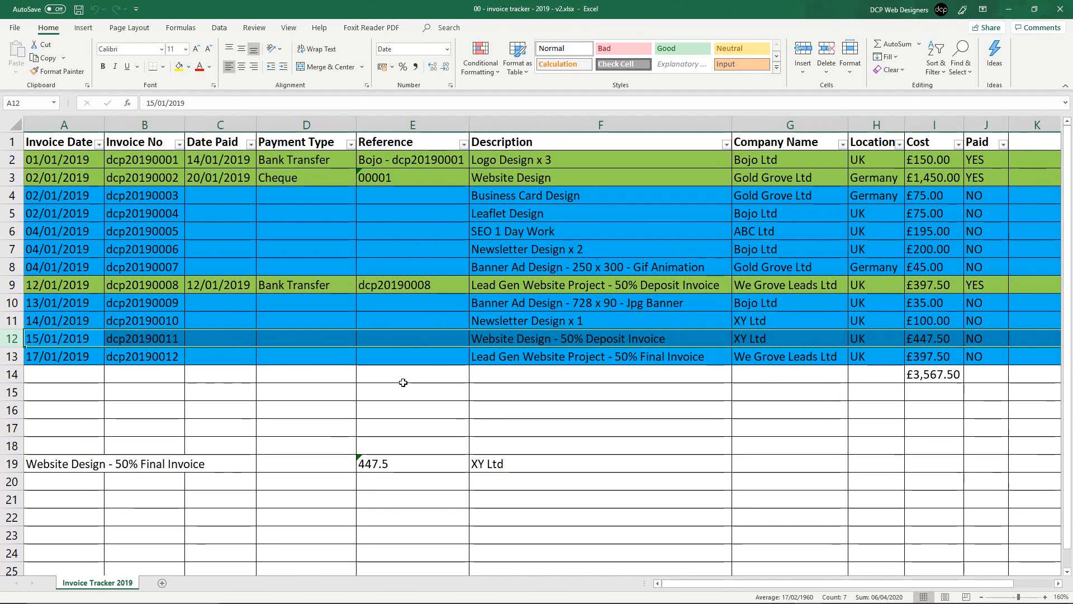
left_click(18, 464)
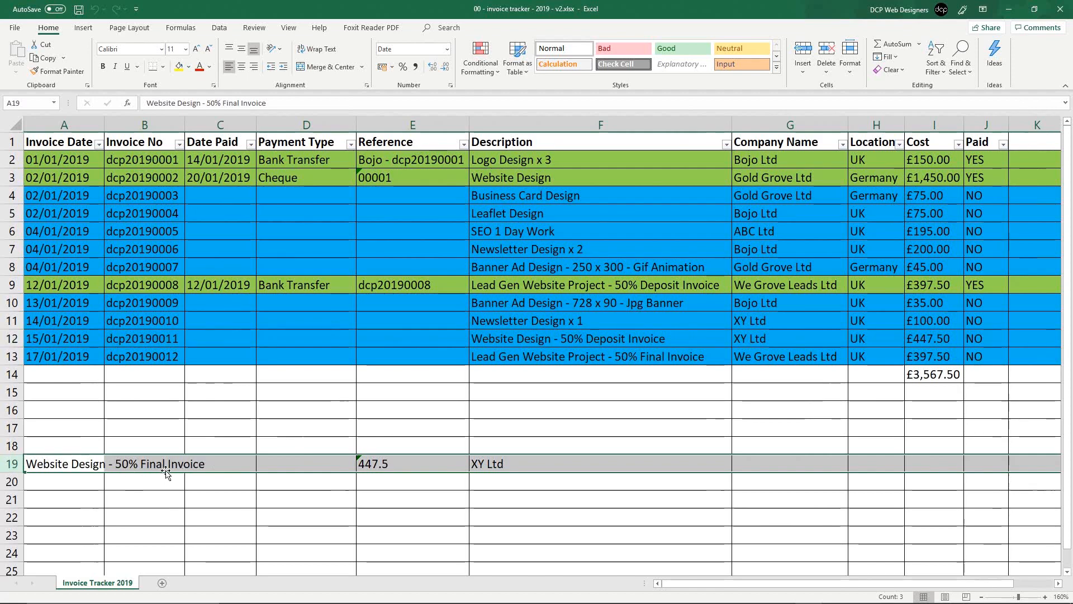
left_click(604, 339)
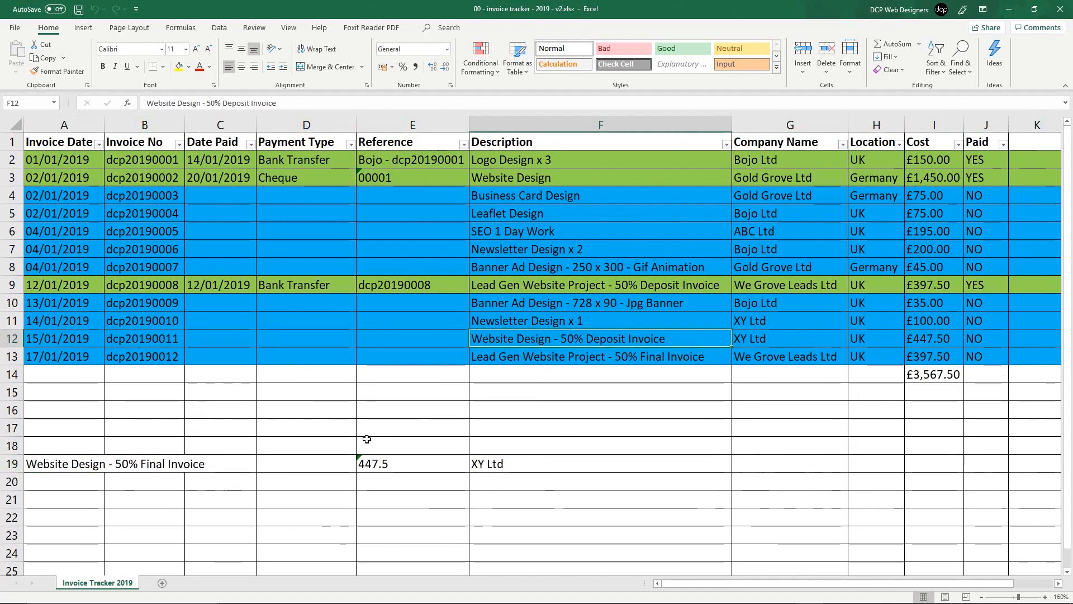
left_click(6, 463)
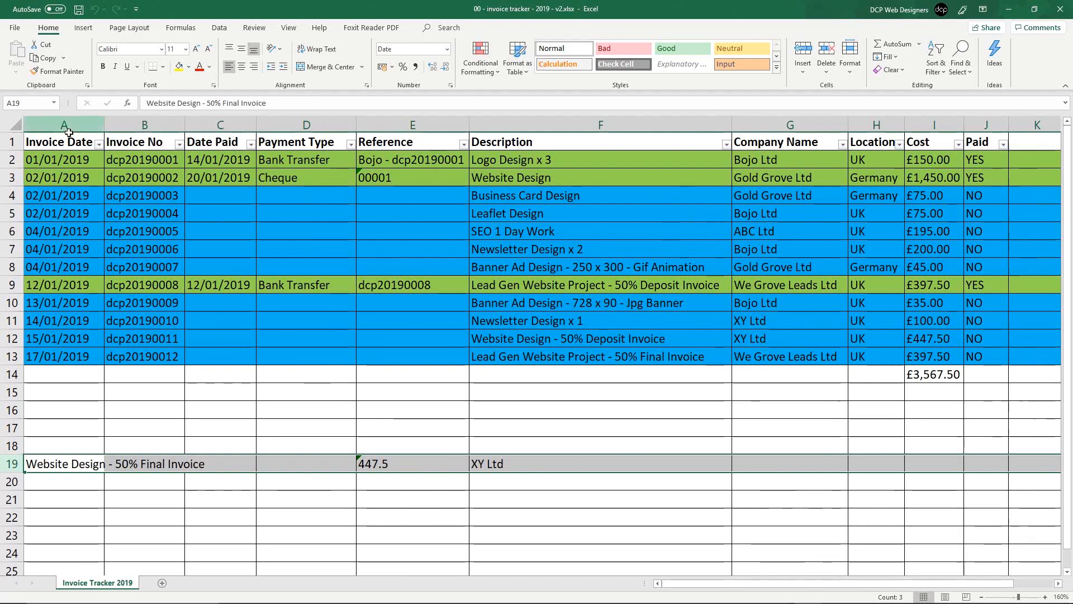
left_click(3, 141)
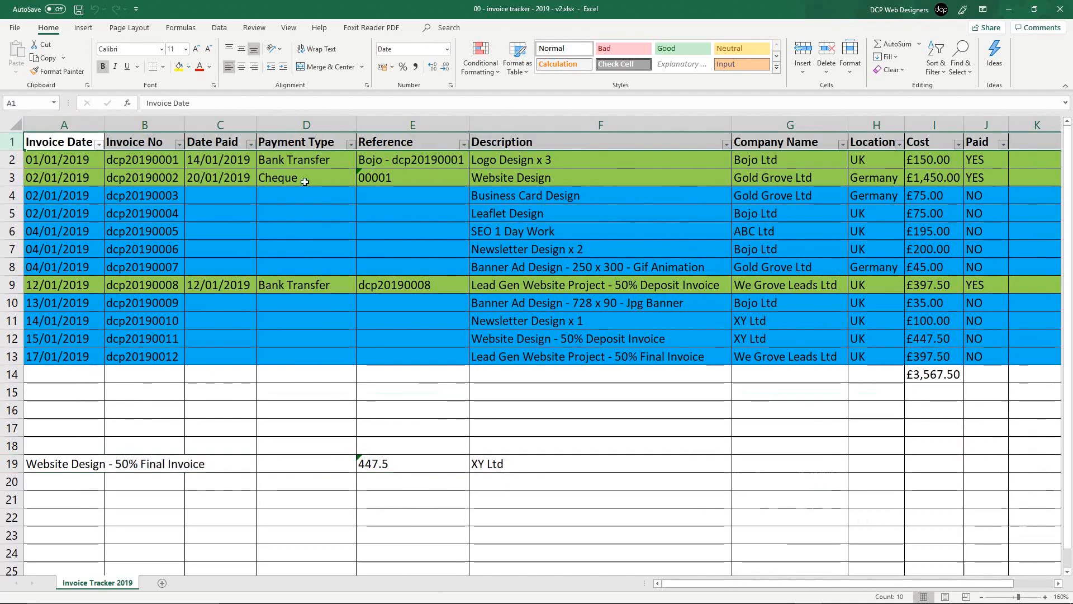
left_click(1056, 10)
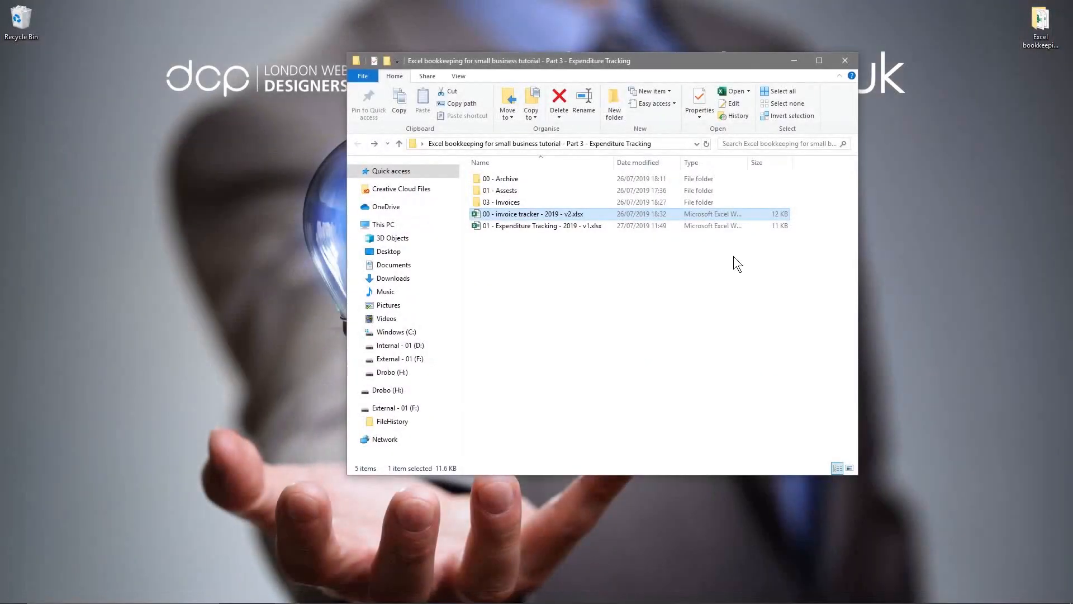
Step: Look through the project folder and check the older file versions kept in the 00 - Archive folder
left_click(536, 236)
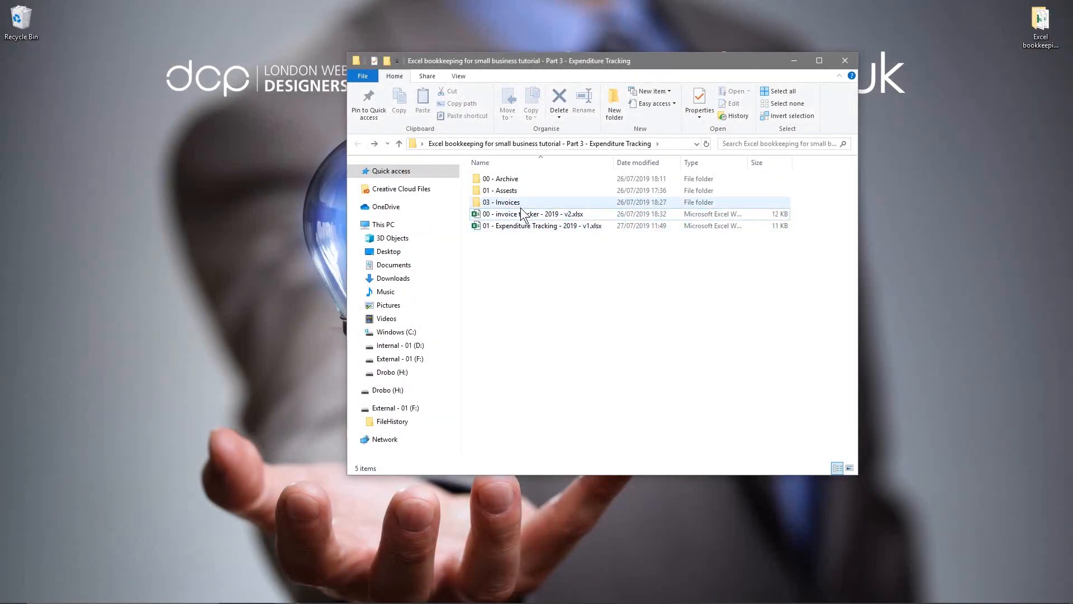
left_click(522, 213)
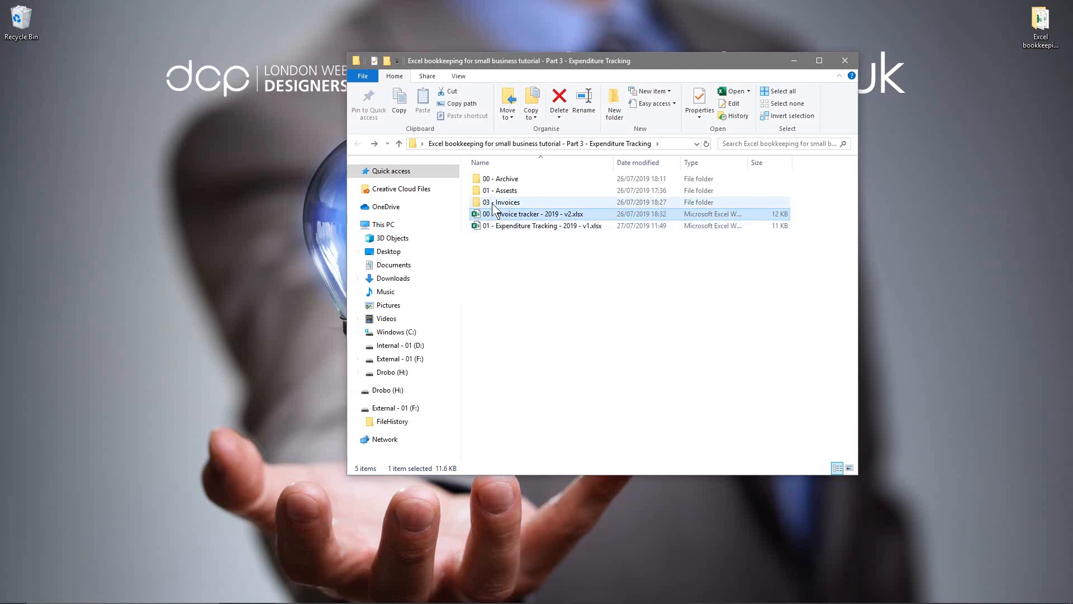
left_click(502, 203)
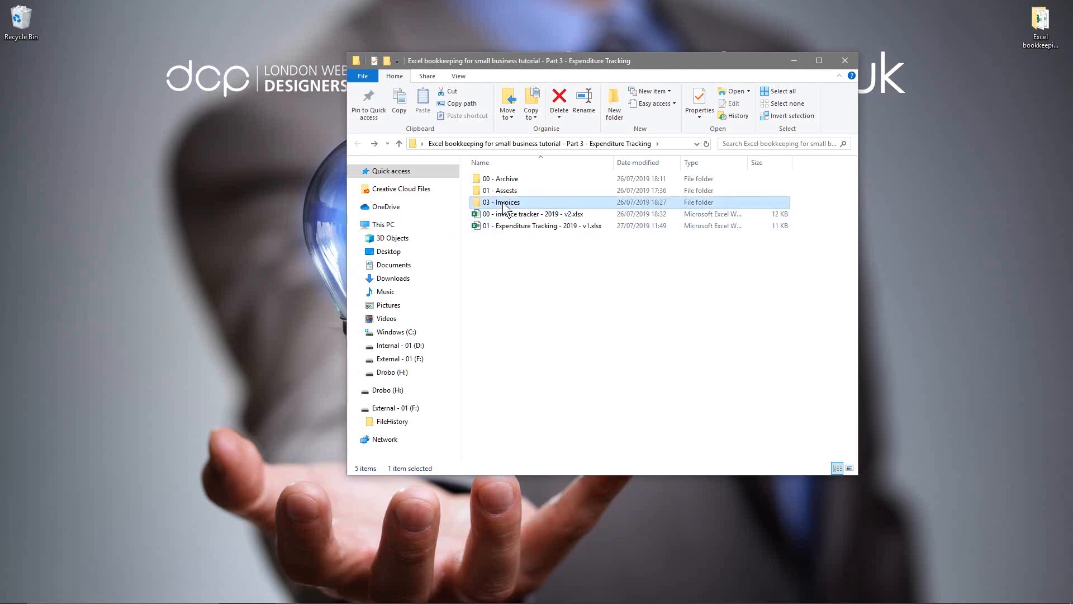
left_click(499, 180)
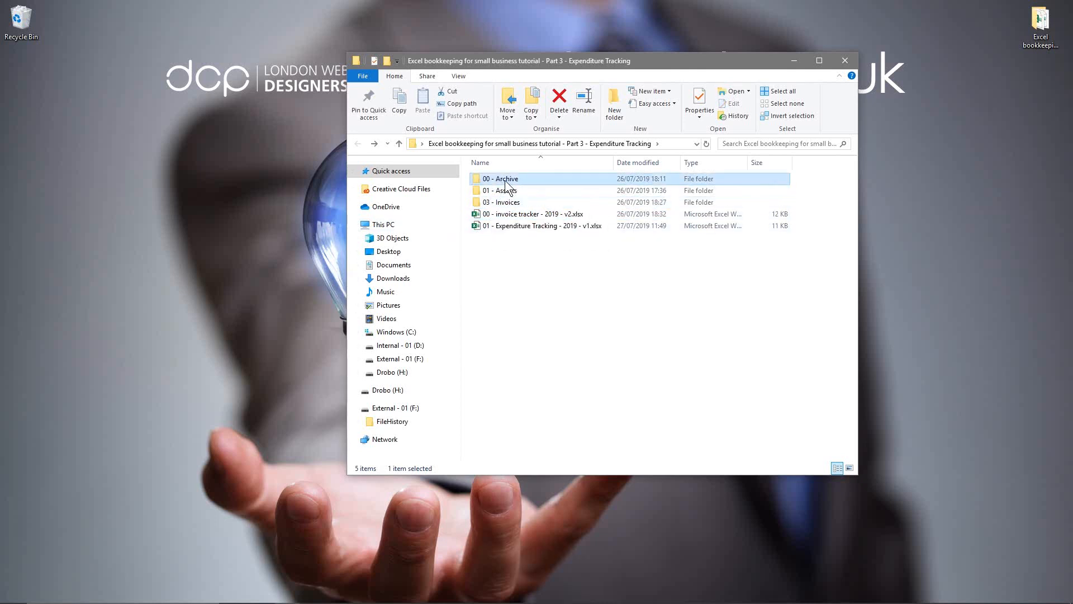
double_click(505, 180)
left_click_drag(588, 227, 529, 202)
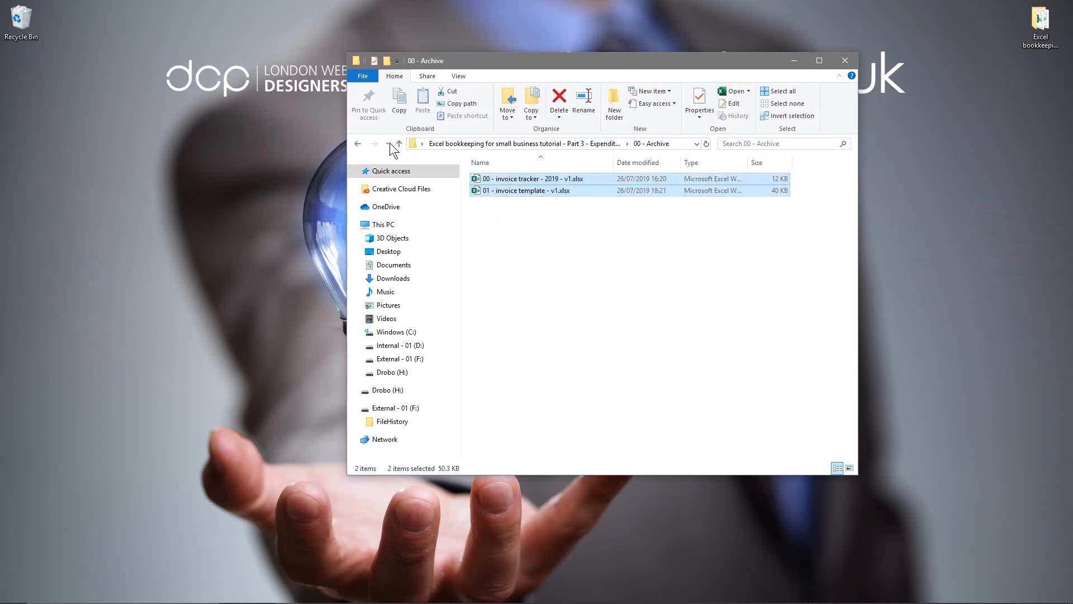
left_click(355, 143)
Step: Copy 00 - invoice tracker - 2019 - v2.xlsx into the 00 - Archive folder
left_click(516, 231)
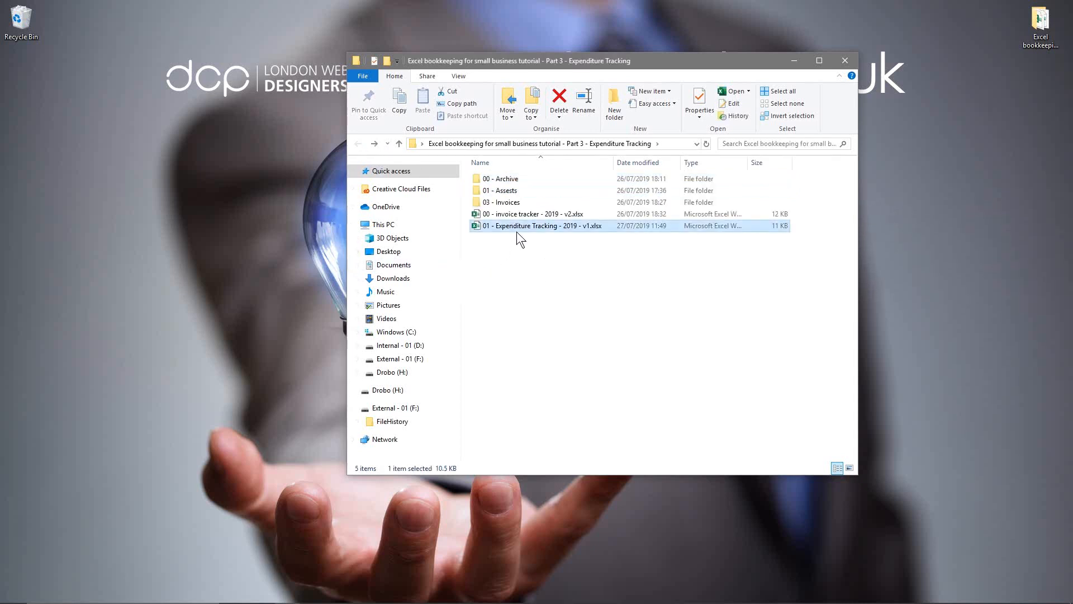
left_click(538, 214)
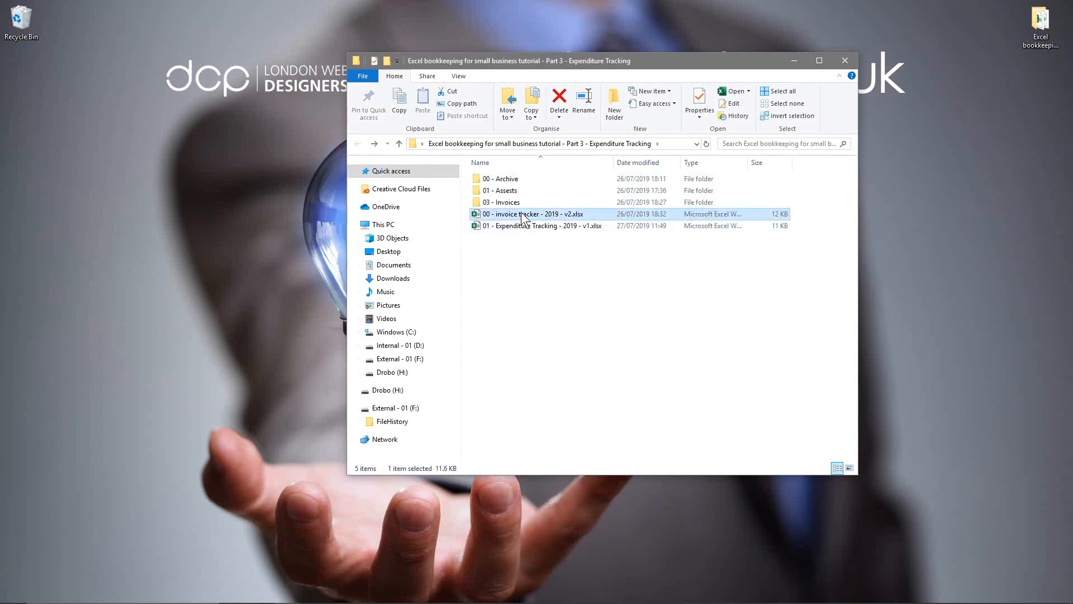
left_click_drag(541, 213, 558, 176)
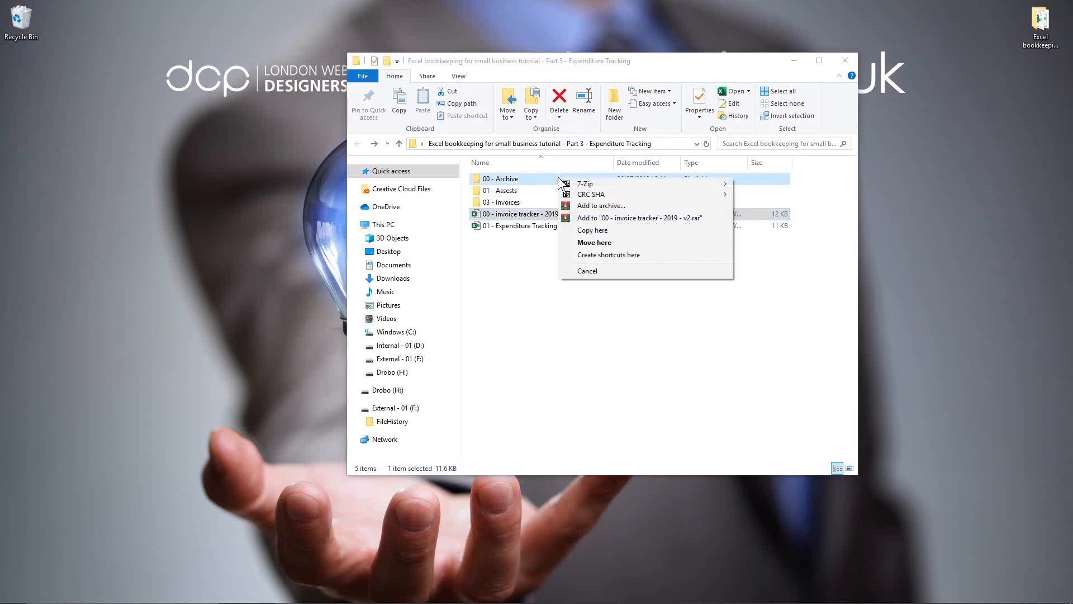
left_click(523, 224)
left_click(521, 216)
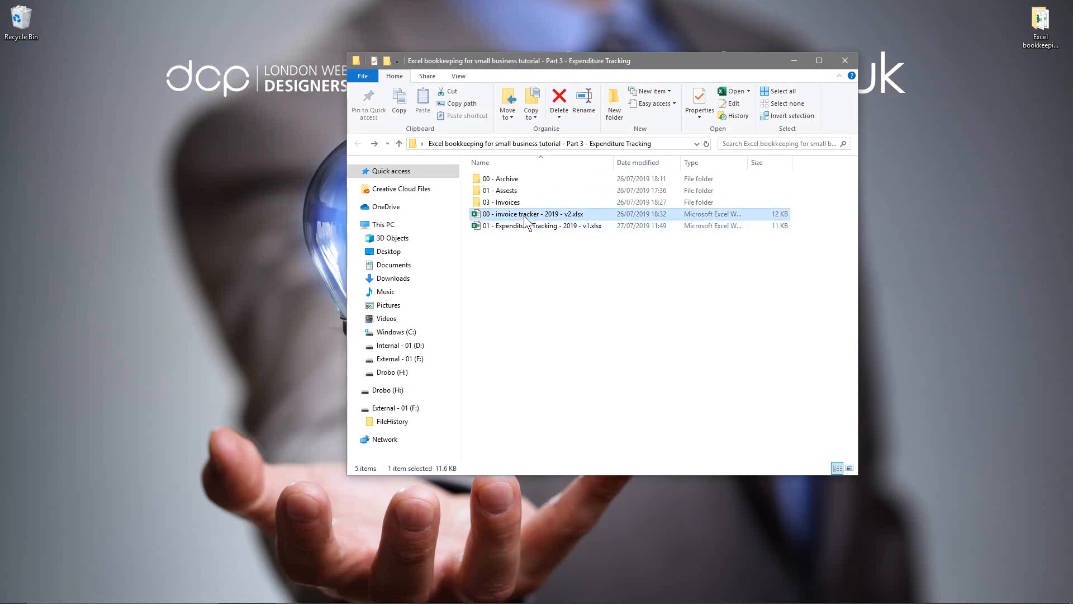
left_click_drag(525, 216, 567, 183)
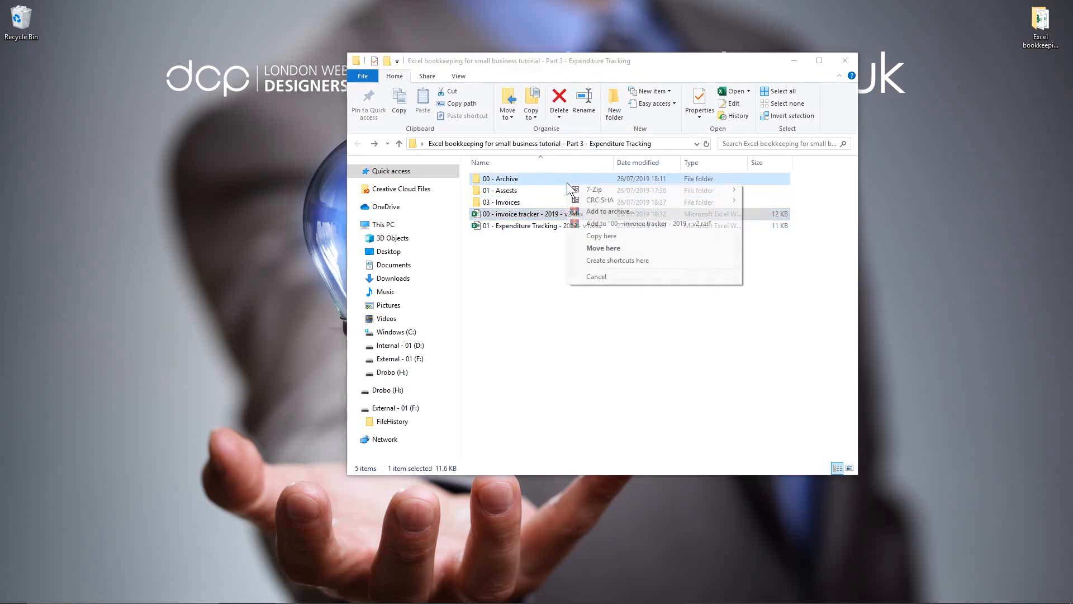
left_click(608, 237)
Step: Rename the invoice tracker in the project folder as 00 - invoice tracker - 2019 - v3.xlsx
left_click(560, 214)
left_click(569, 216)
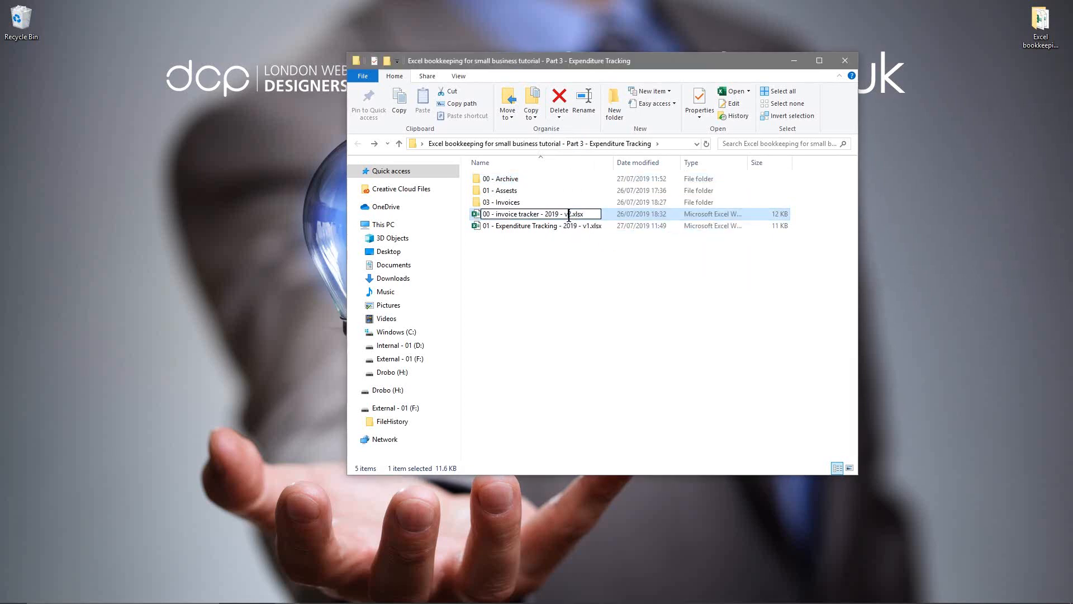
key("BackSpace")
type("3")
key("Return")
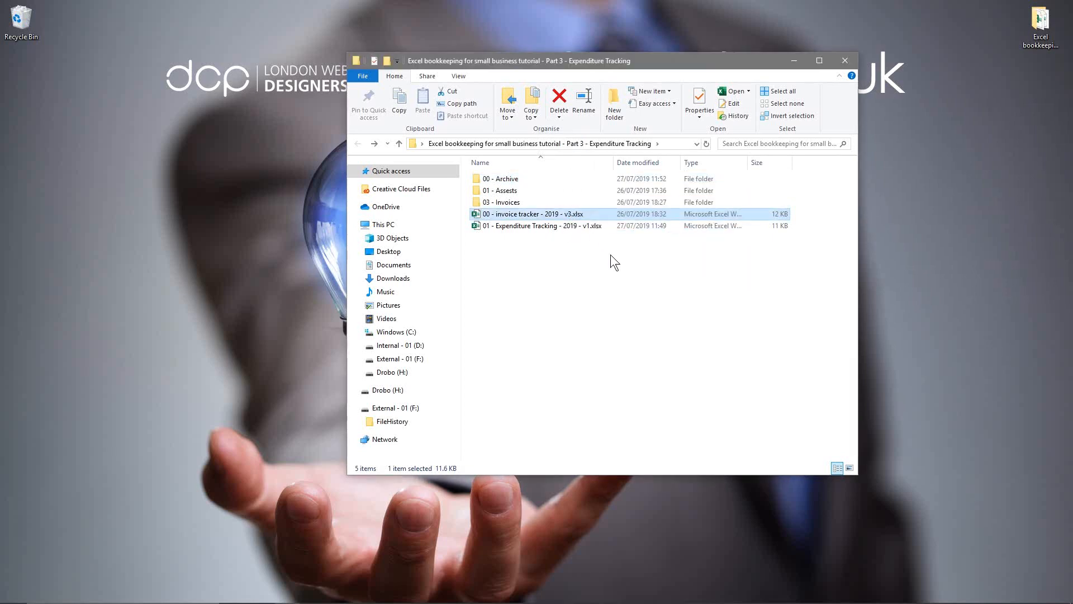
Step: Check the archived v2 invoice tracker in the 00 - Archive folder and return to the project folder
double_click(512, 179)
left_click(563, 192)
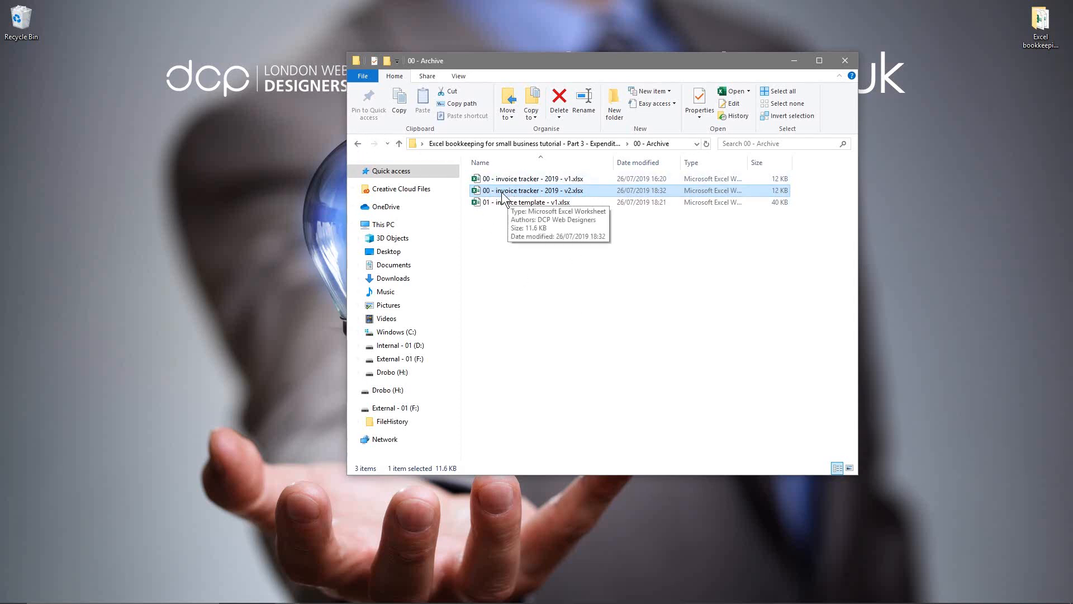
left_click(361, 146)
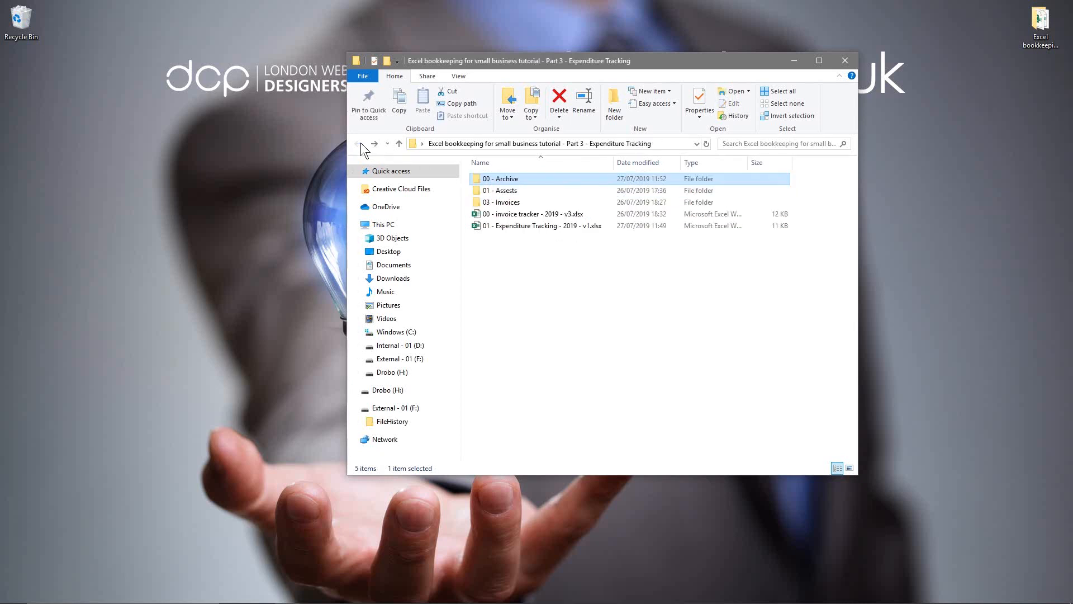
Step: Open the workbook 01 - invoice template - v1.xlsx from the 03 - Invoices folder
left_click(513, 203)
double_click(518, 203)
left_click(544, 180)
double_click(518, 181)
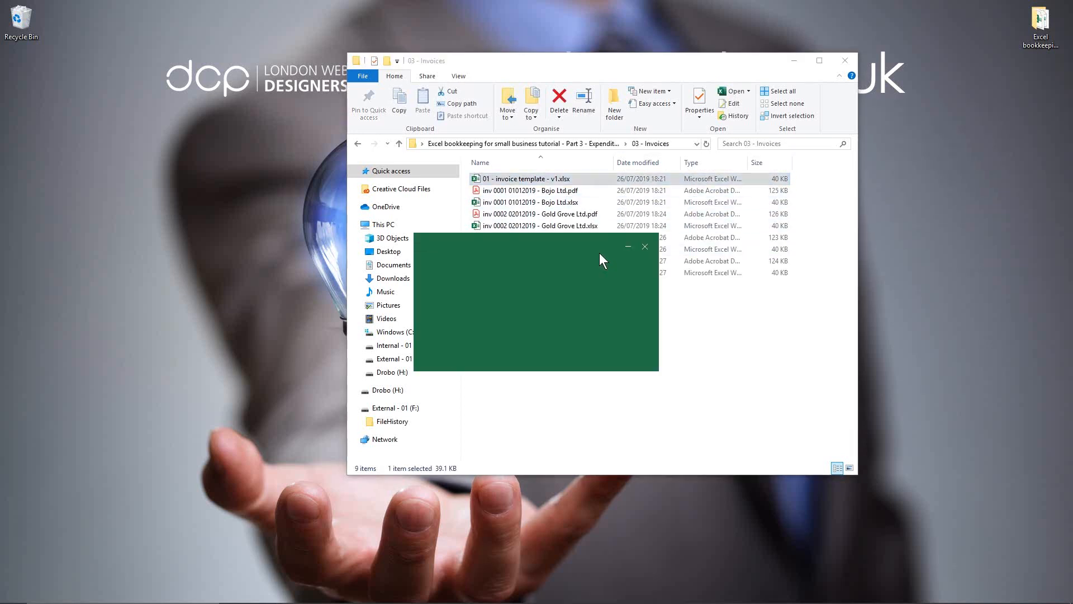
Step: Examine the invoice template's layout, from the company header and product lines to the total charge and payment details
scroll(389, 196, "up", 5)
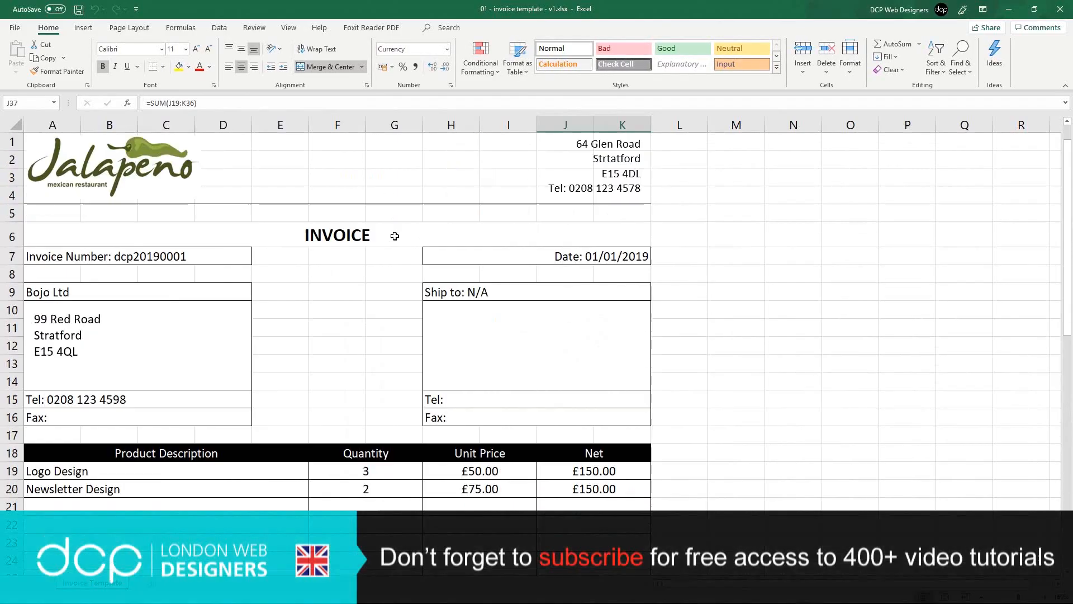
scroll(433, 245, "down", 5)
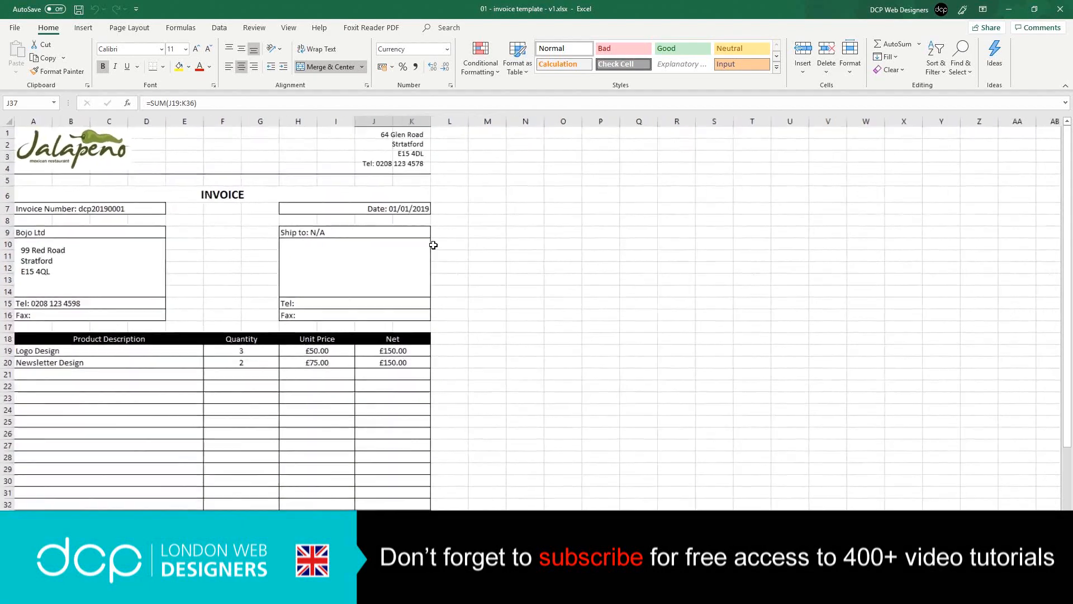
scroll(433, 245, "down", 1)
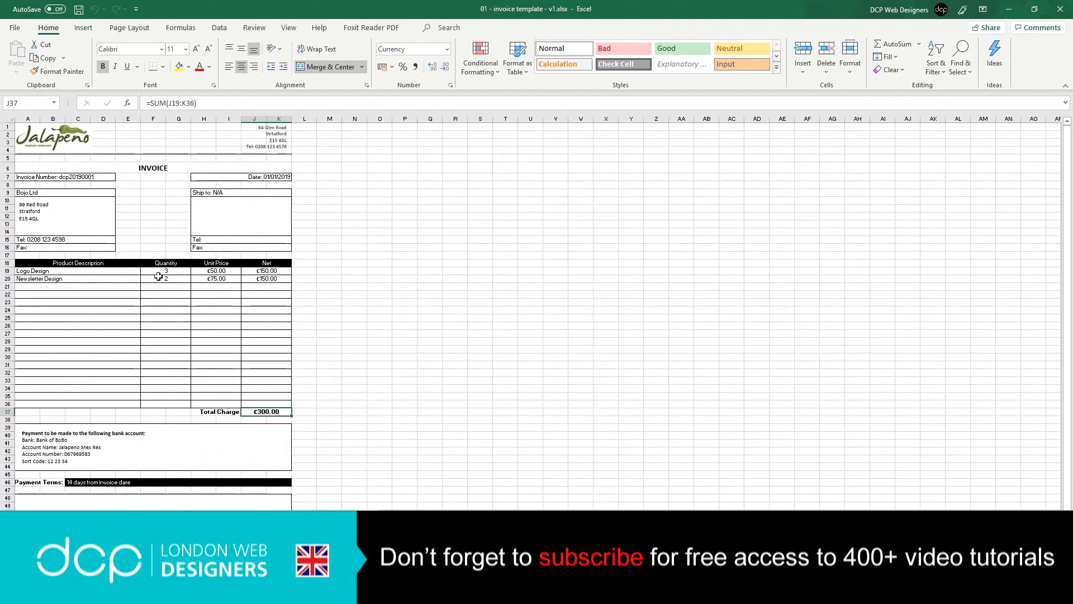
scroll(138, 356, "up", 5)
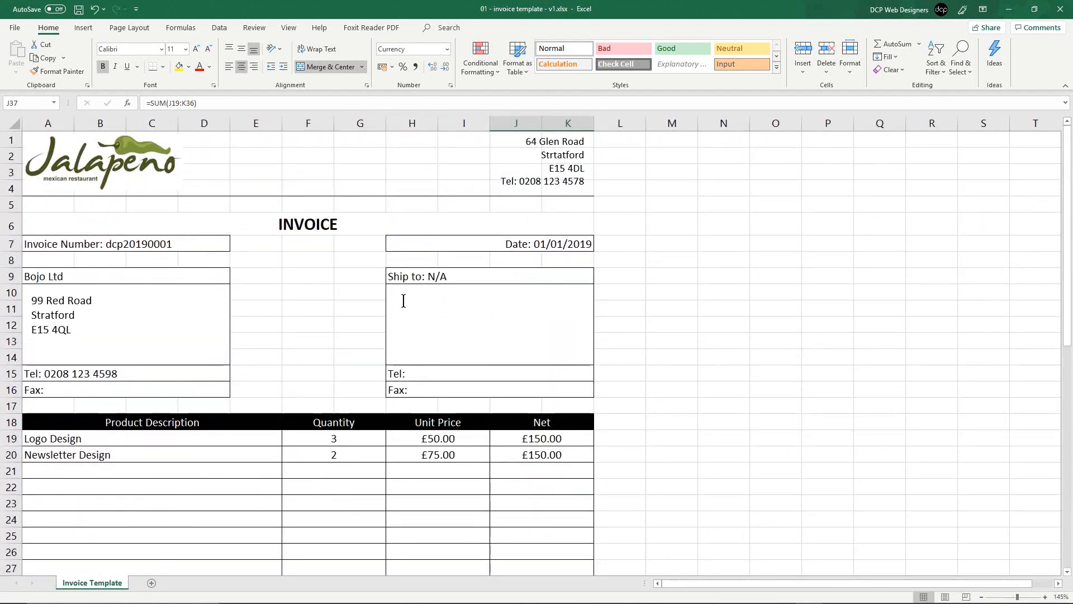
left_click(1061, 8)
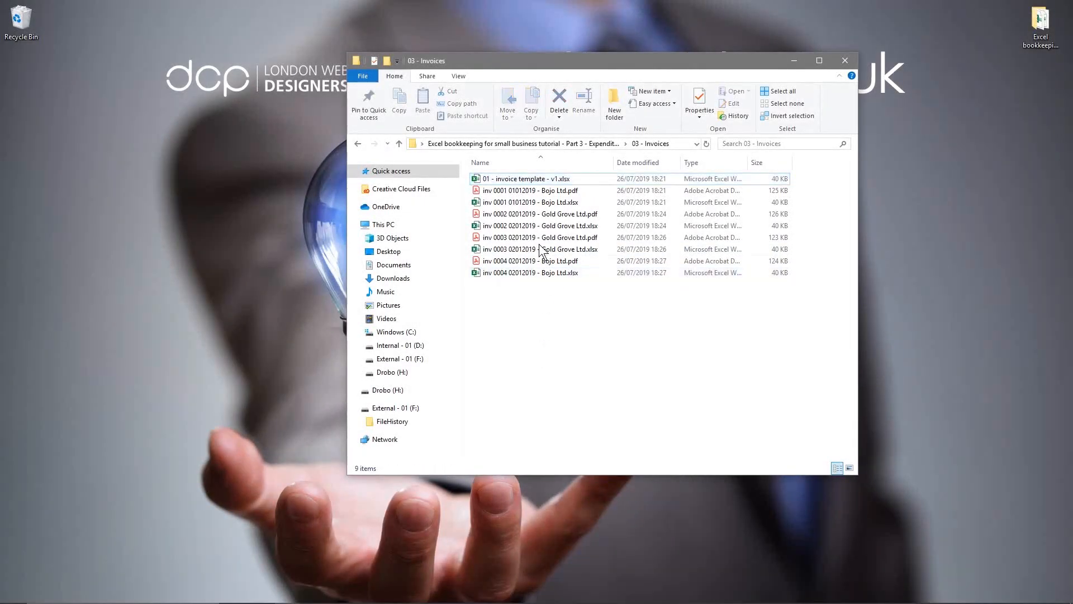
left_click(505, 180)
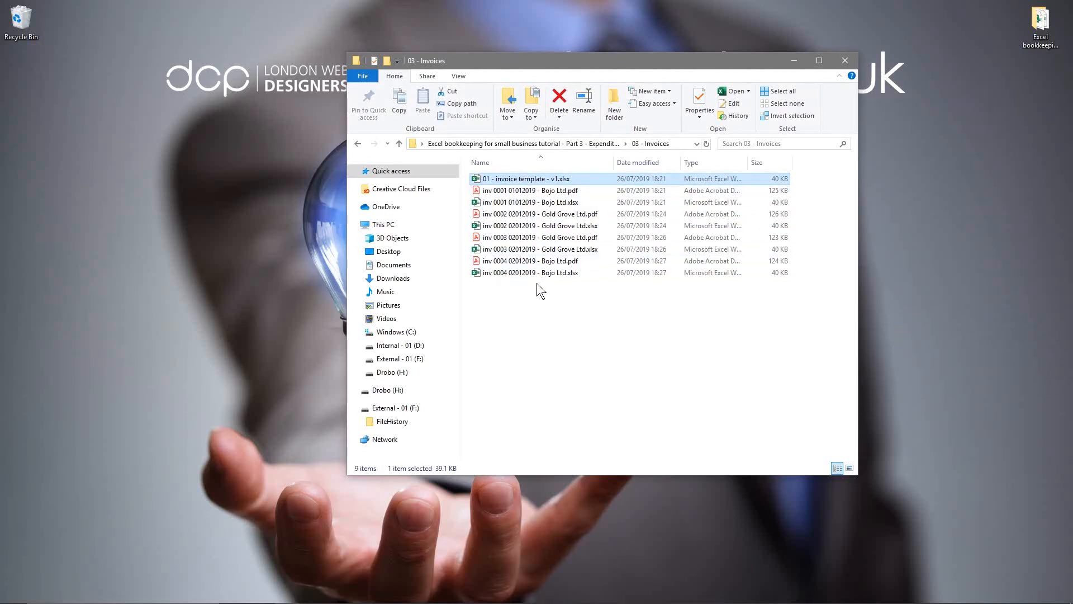
double_click(534, 262)
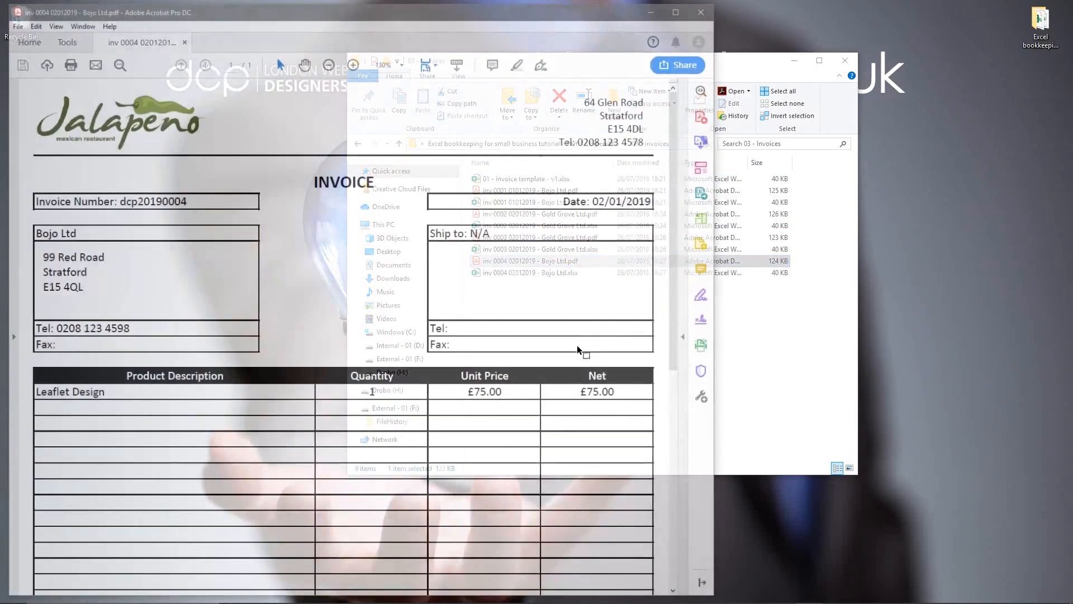
Step: Review the PDF invoice from its header down to the payment terms and back to the Bojo Ltd customer details
scroll(336, 302, "down", 6)
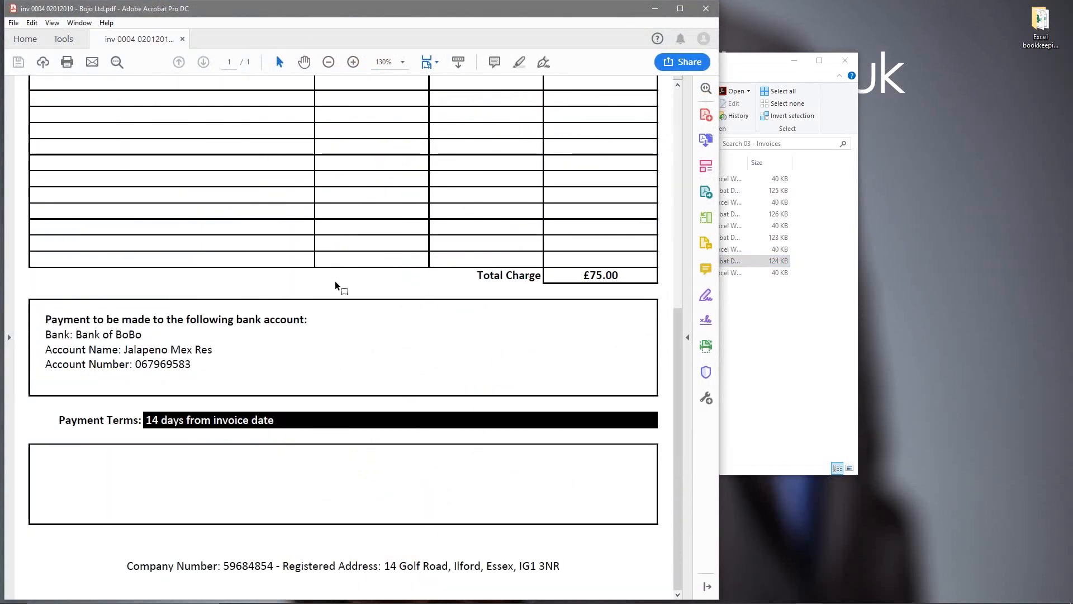
scroll(336, 285, "up", 6)
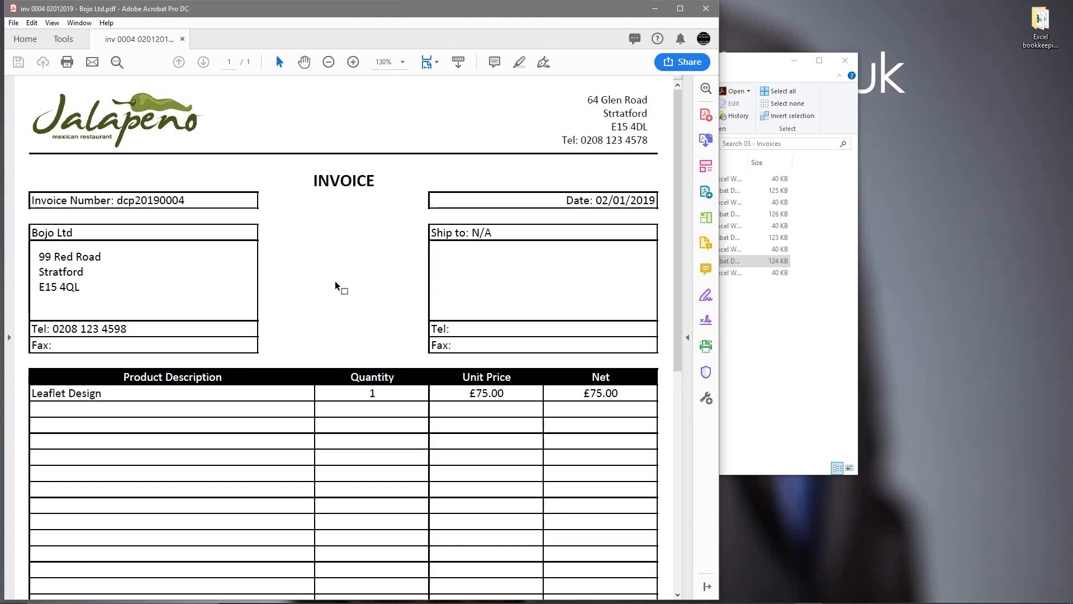
scroll(433, 260, "down", 2)
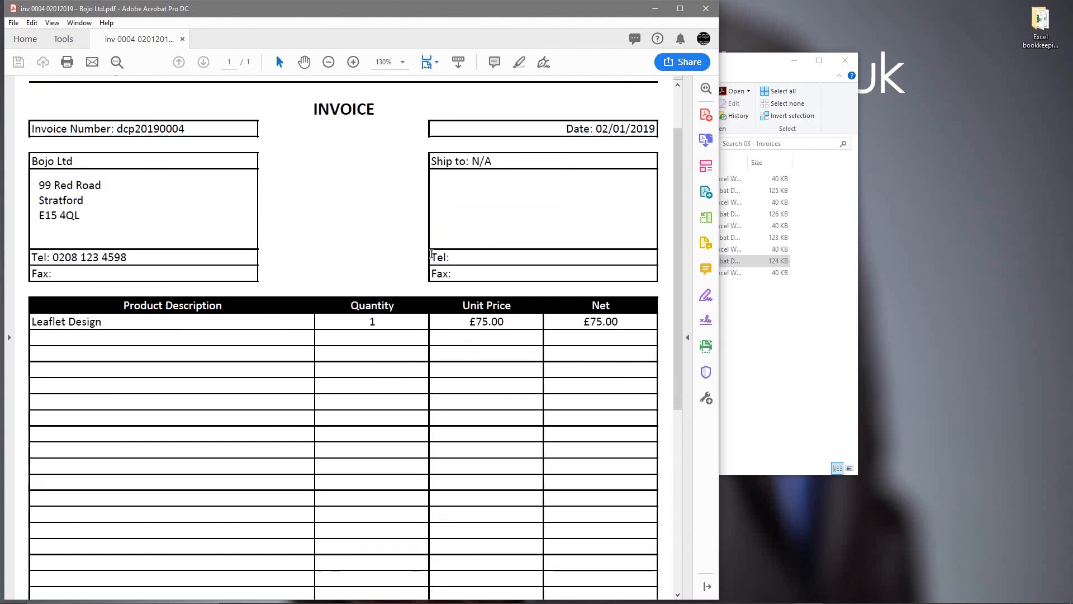
left_click_drag(45, 326, 378, 291)
double_click(65, 162)
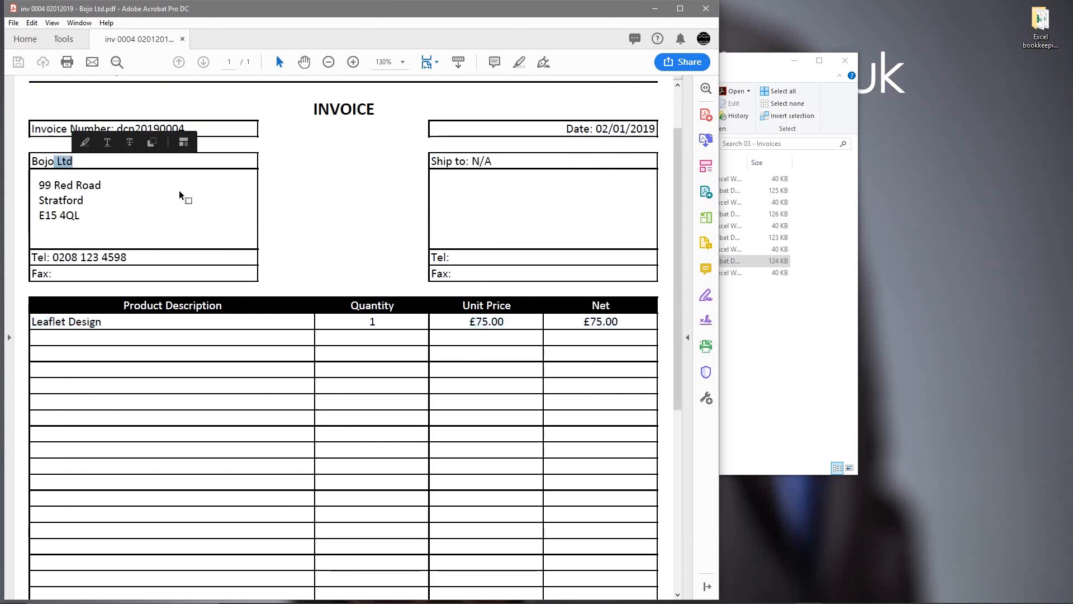
Step: Open 00 - invoice tracker - 2019 - v3.xlsx, match the PDF's invoice number to its Leaflet Design row, and close the tracker
left_click(816, 333)
left_click(358, 143)
double_click(494, 215)
left_click(119, 130)
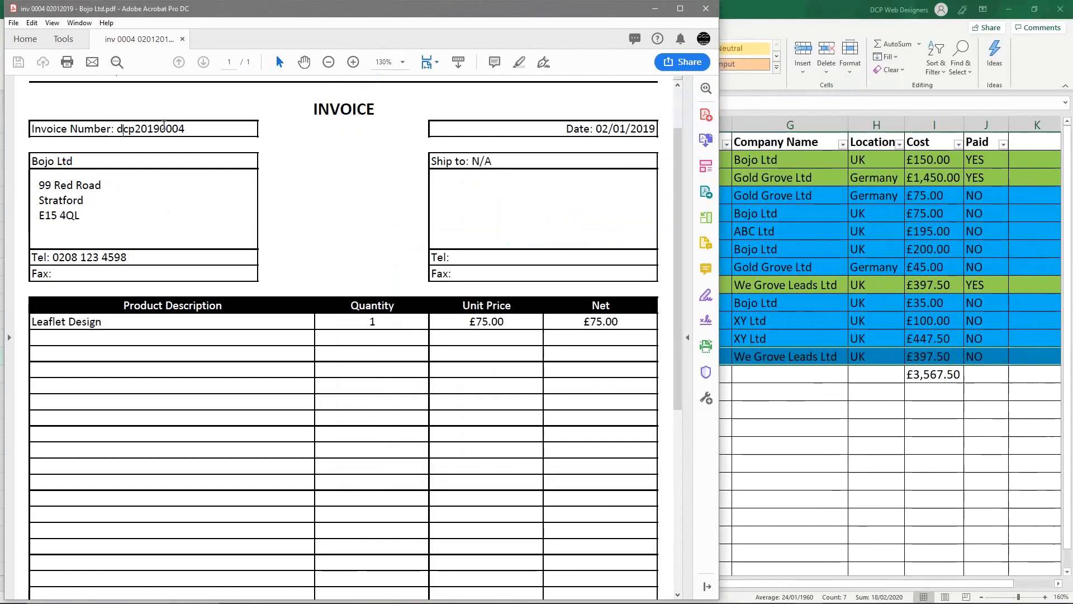
left_click_drag(153, 131, 185, 133)
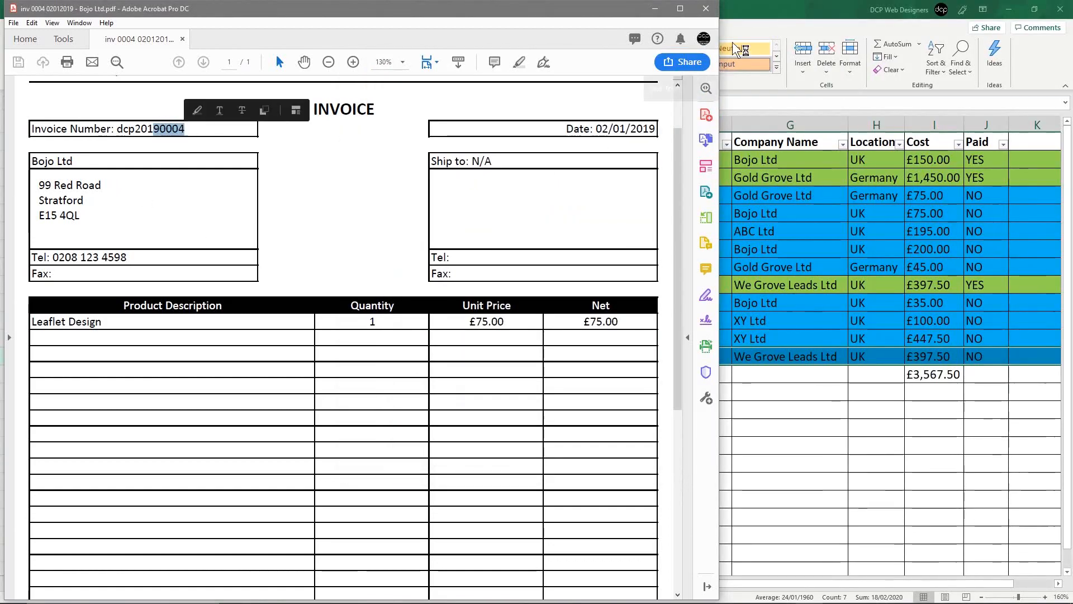
double_click(748, 15)
double_click(361, 12)
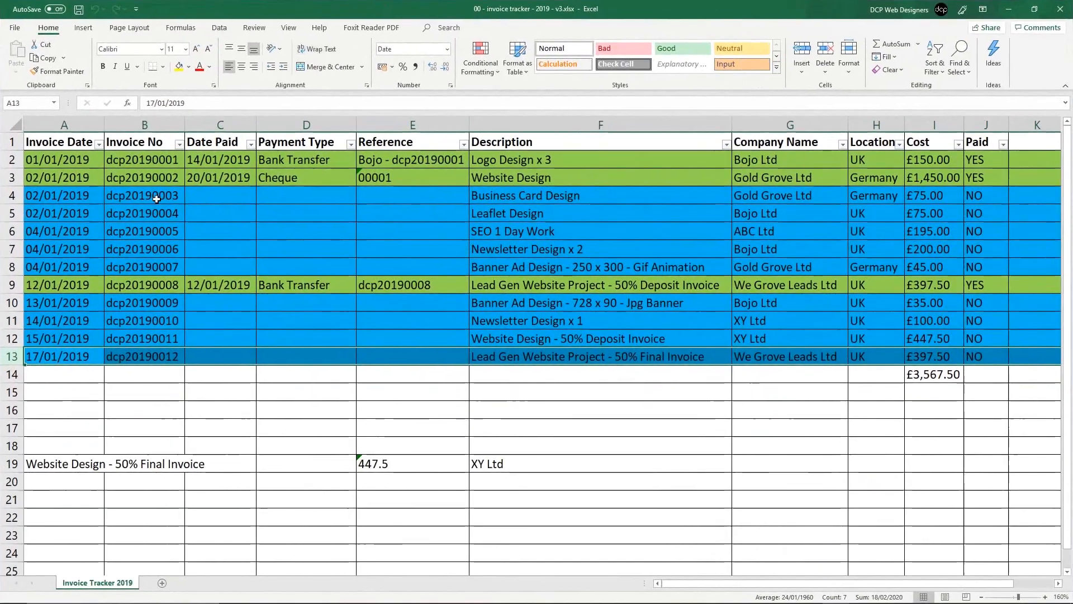
left_click(10, 213)
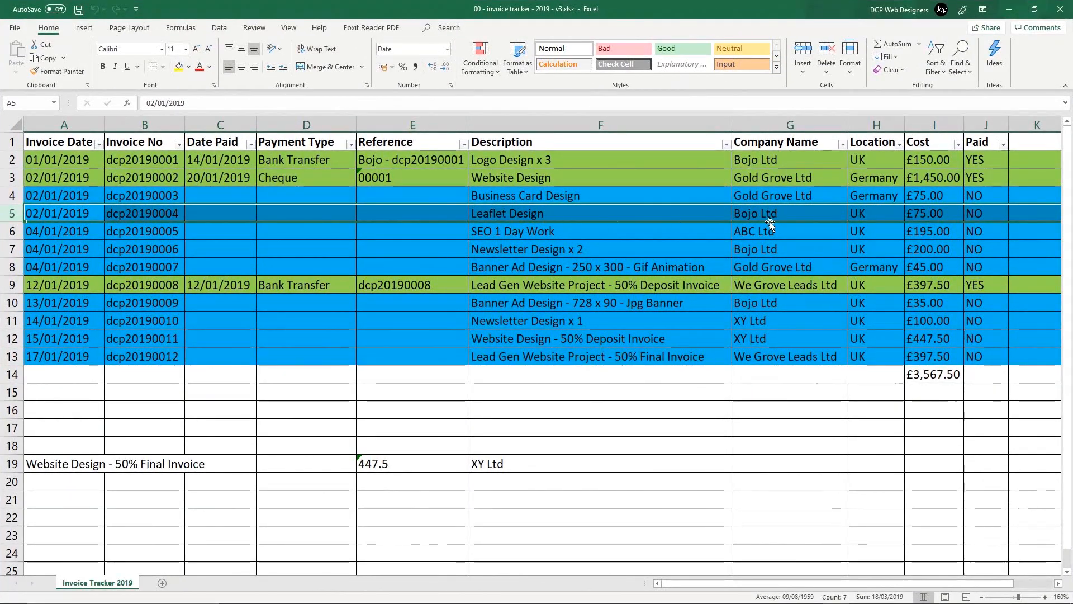
left_click(1062, 9)
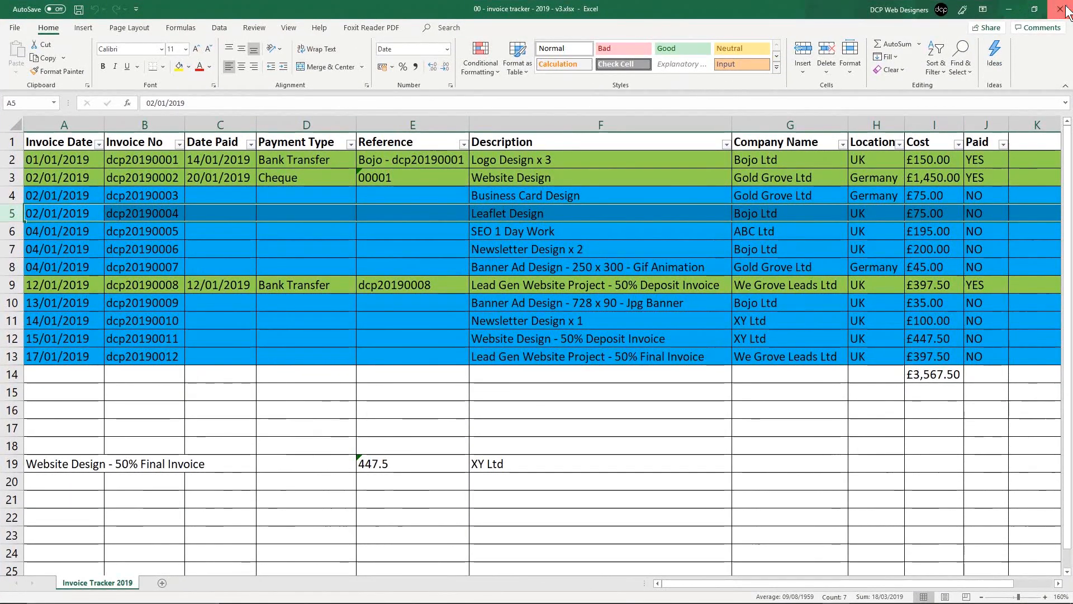
Step: Examine the PDF invoice's customer block, Leaflet Design product line and Total Charge
left_click_drag(33, 160, 82, 246)
left_click_drag(33, 322, 619, 324)
scroll(569, 394, "down", 5)
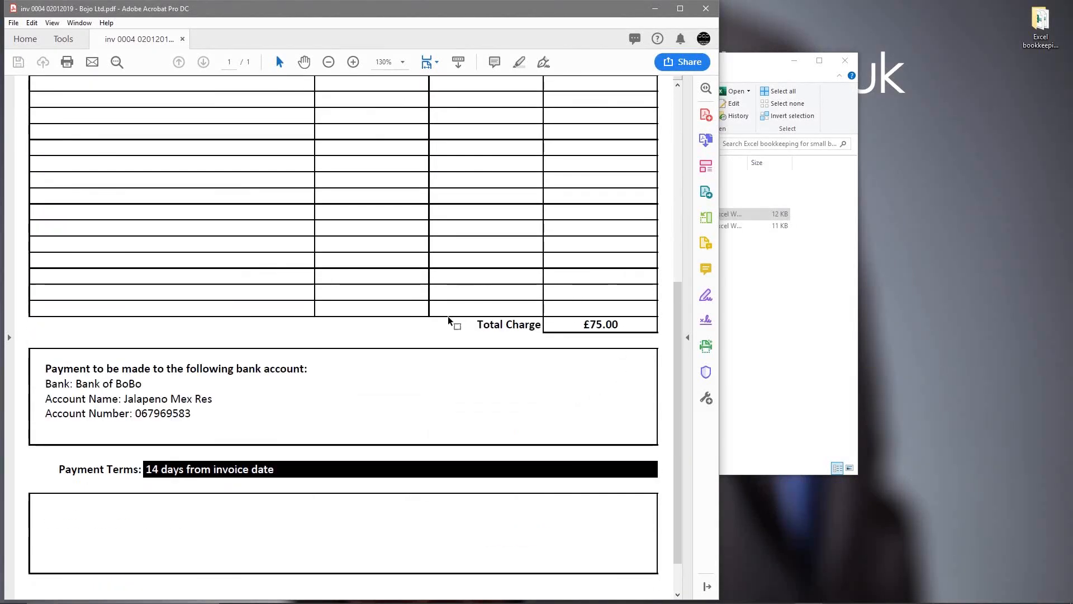
scroll(407, 292, "up", 3)
left_click(91, 179)
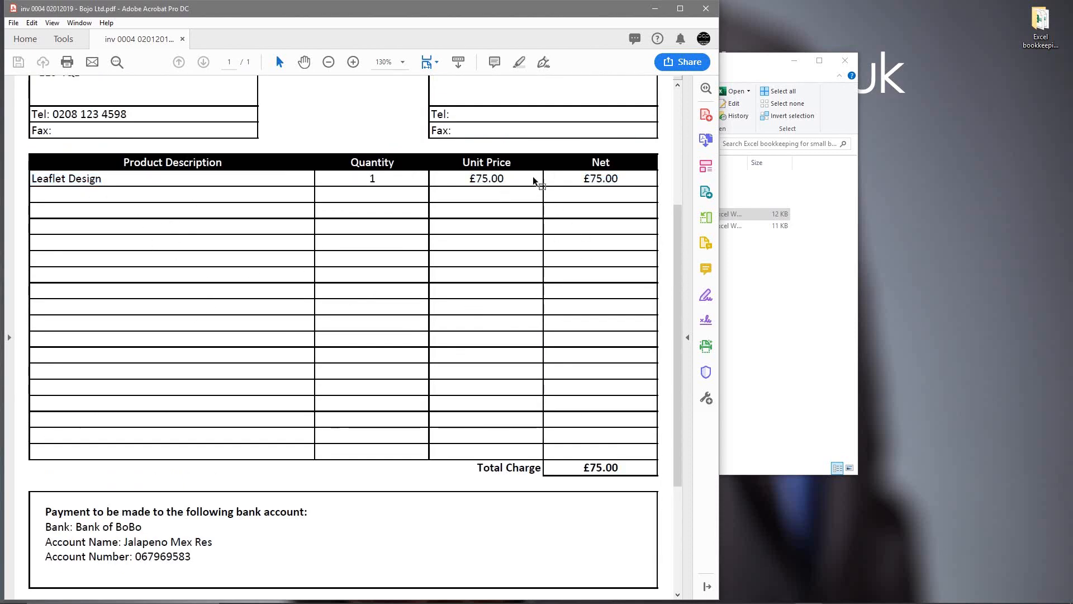
left_click_drag(607, 466, 574, 466)
left_click(485, 266)
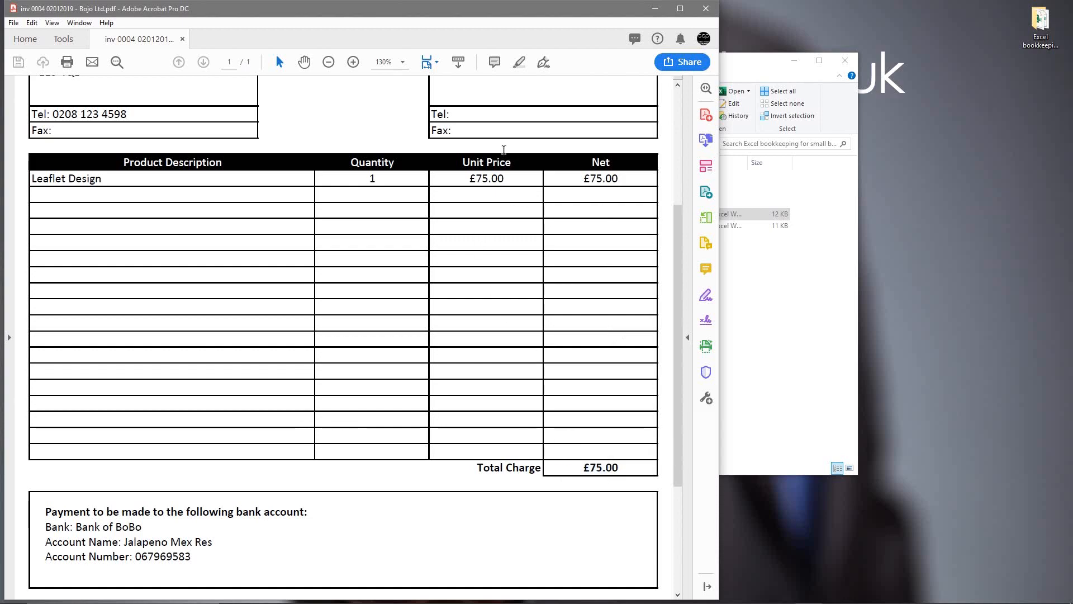
Step: Close the PDF invoice and open 01 - Expenditure Tracking - 2019 - v1.xlsx from the project folder
left_click(706, 9)
left_click(514, 227)
double_click(514, 226)
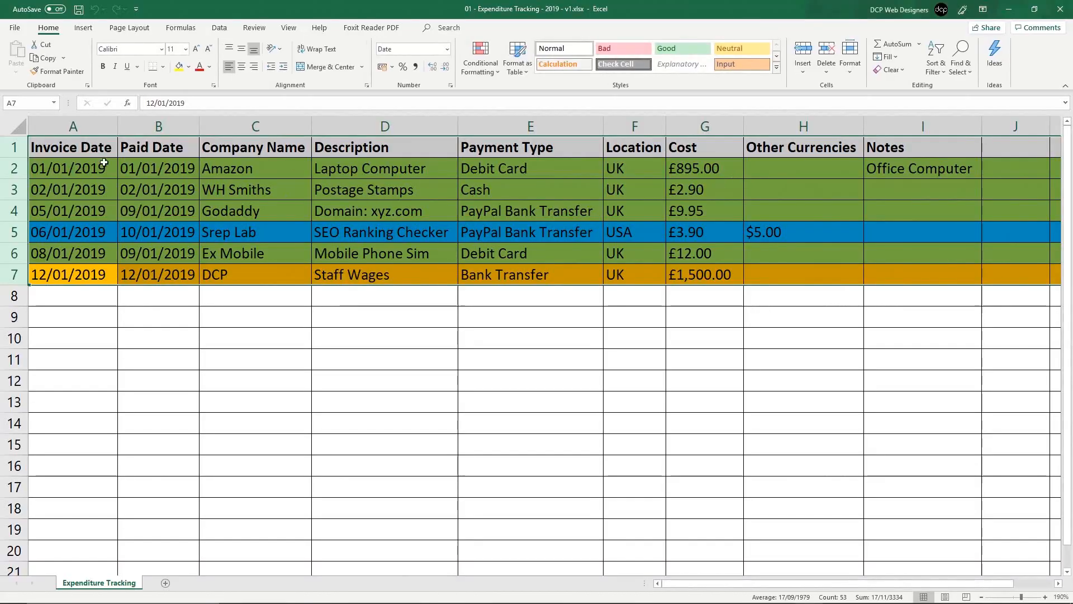
Step: Add filters to the header row of the Expenditure Tracking sheet
left_click(2, 150)
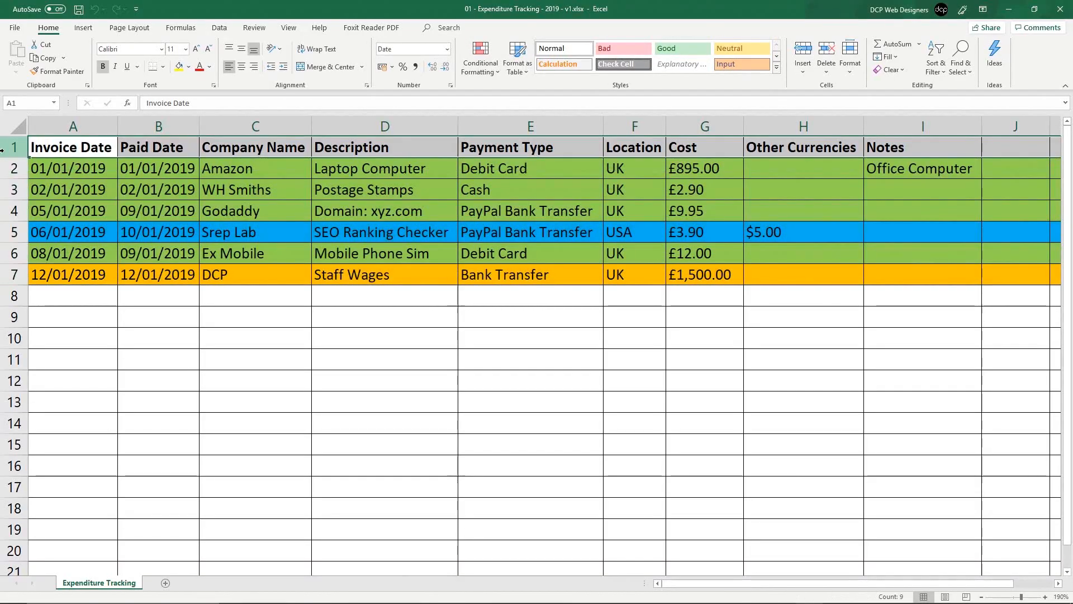
left_click(218, 28)
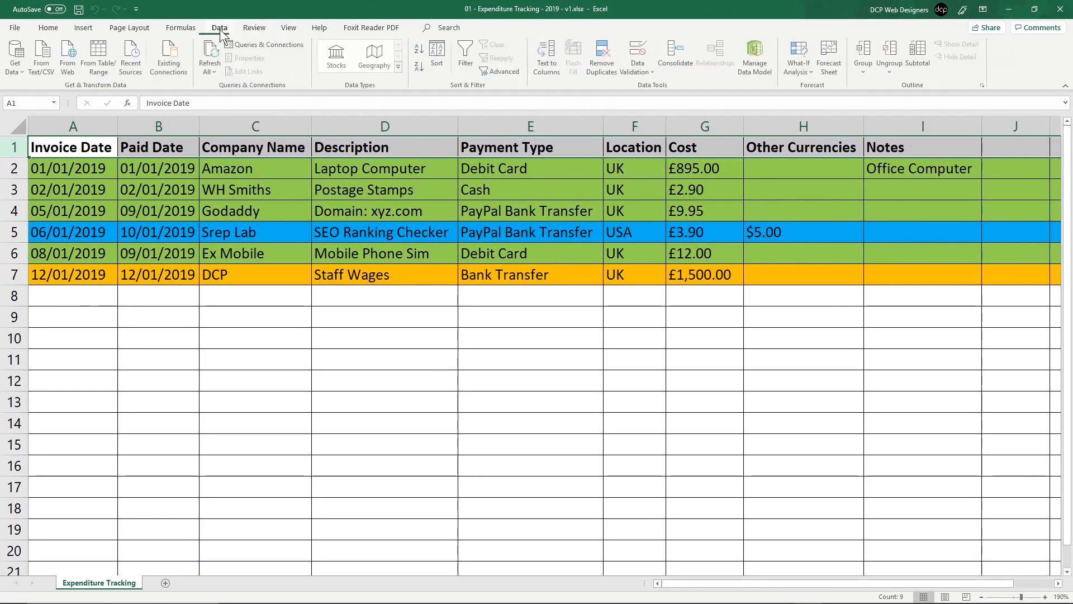
left_click(468, 53)
left_click(518, 317)
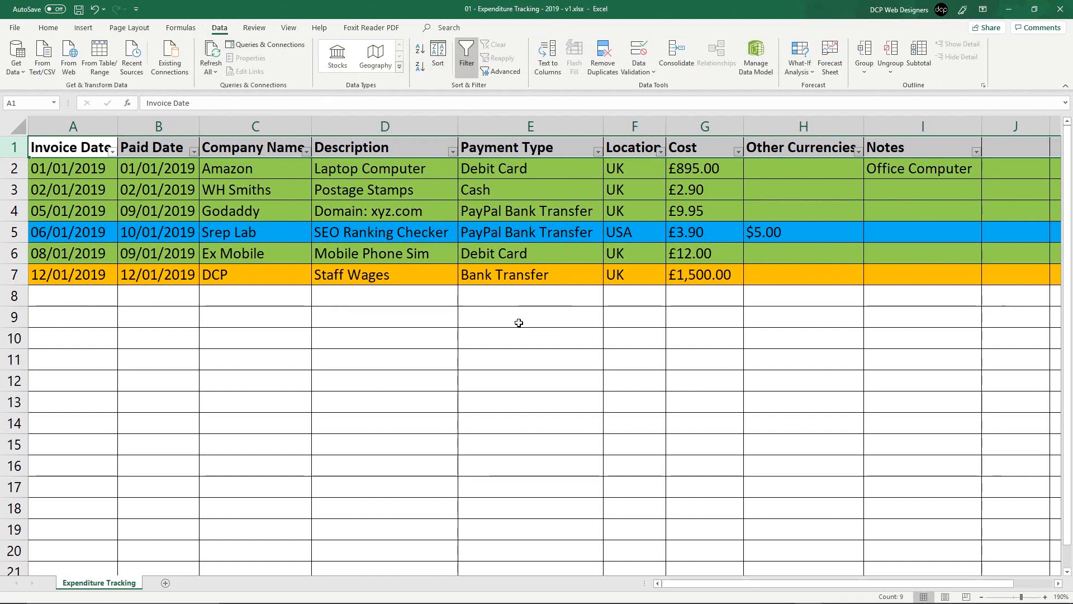
Step: Filter the Payment Type column to show only PayPal Bank Transfer entries
left_click(598, 152)
left_click(487, 269)
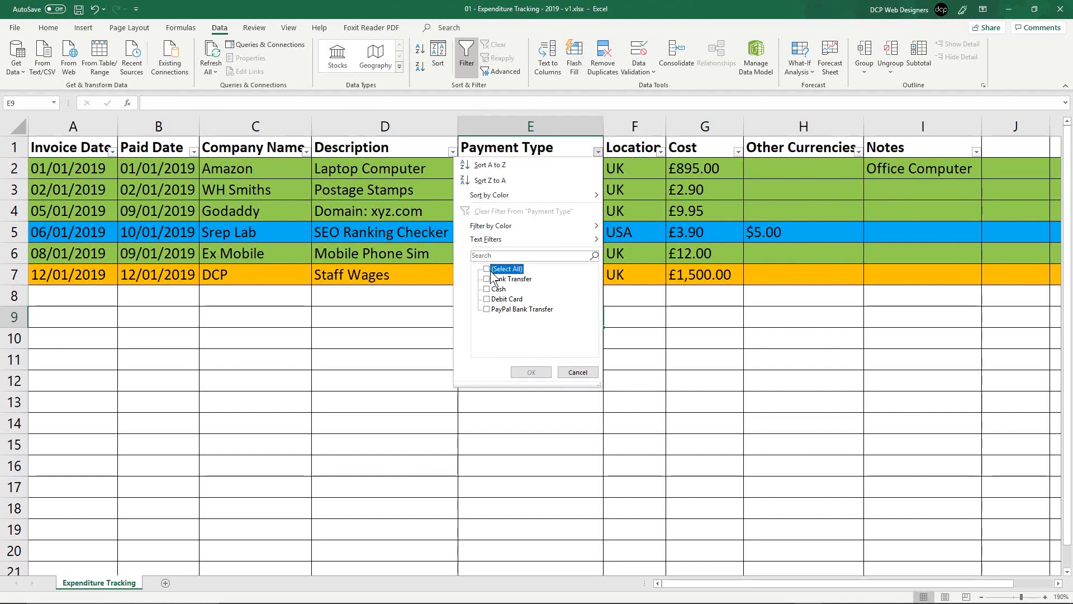
left_click(498, 310)
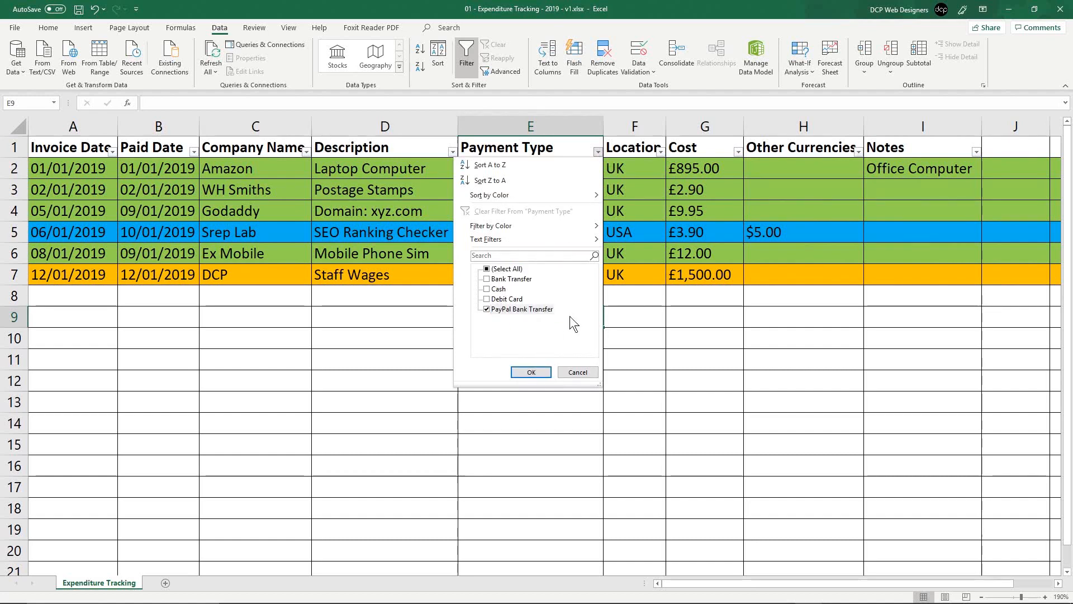
left_click(532, 373)
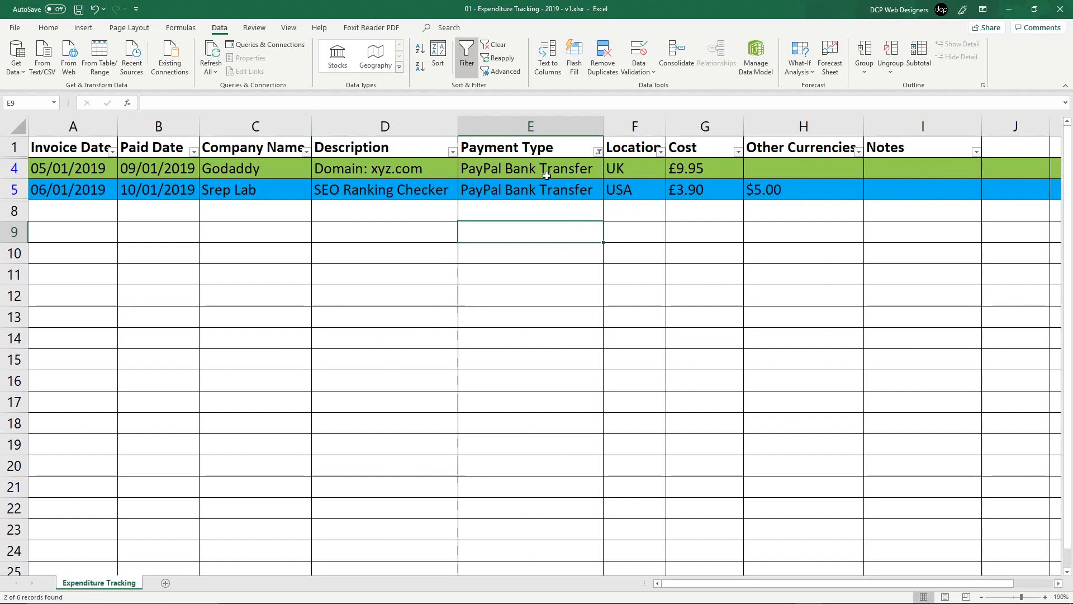
left_click(537, 191)
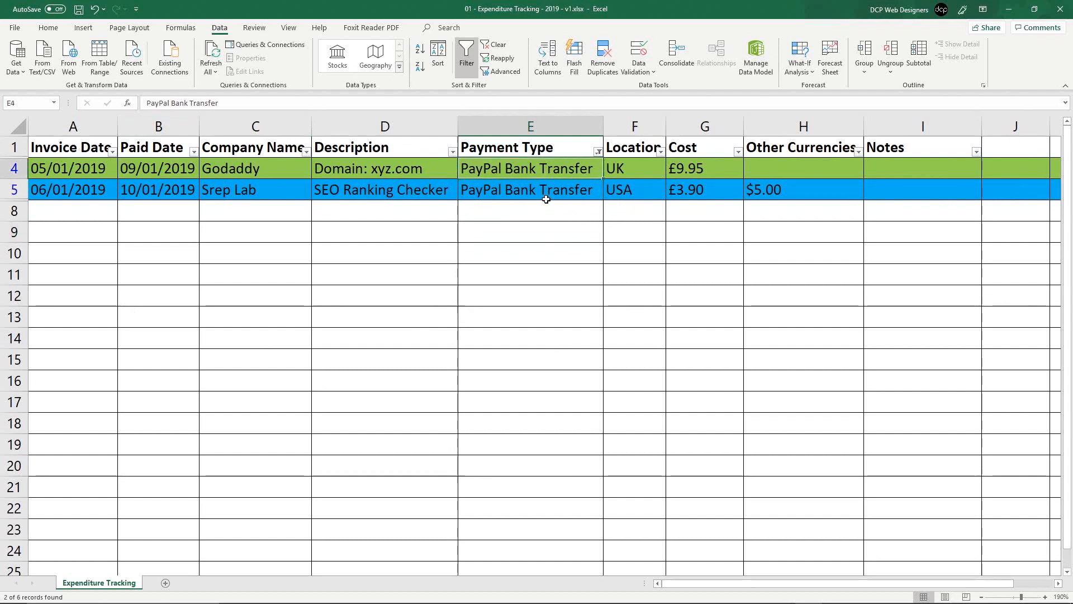
Step: Change the Payment Type filter to show only Bank Transfer entries
left_click(599, 152)
left_click(486, 279)
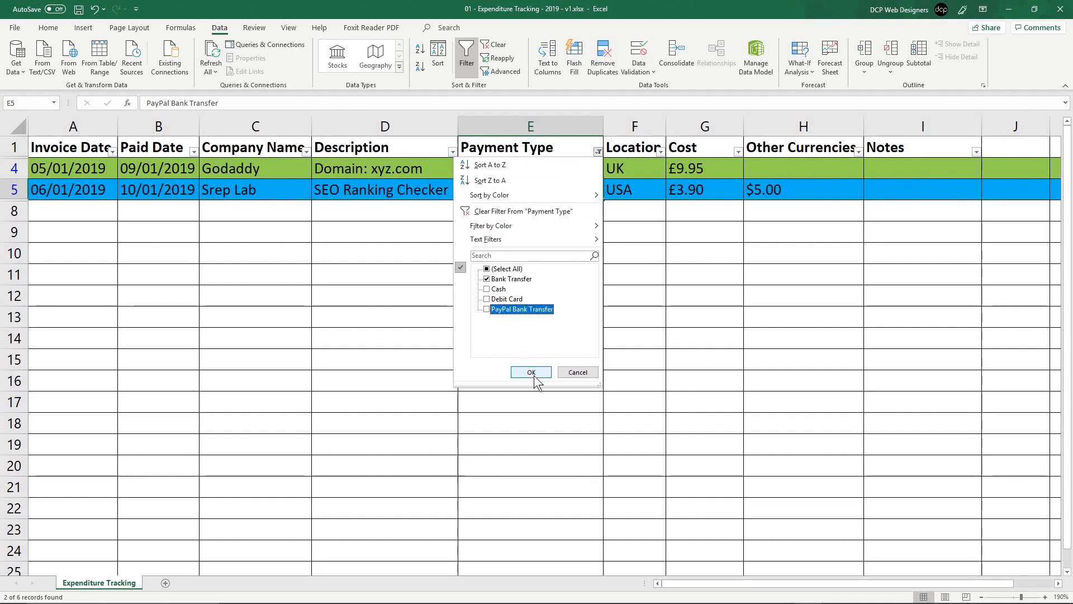
left_click(532, 372)
left_click(349, 174)
left_click(559, 172)
Step: Show all payment types again in the Payment Type filter
left_click(598, 152)
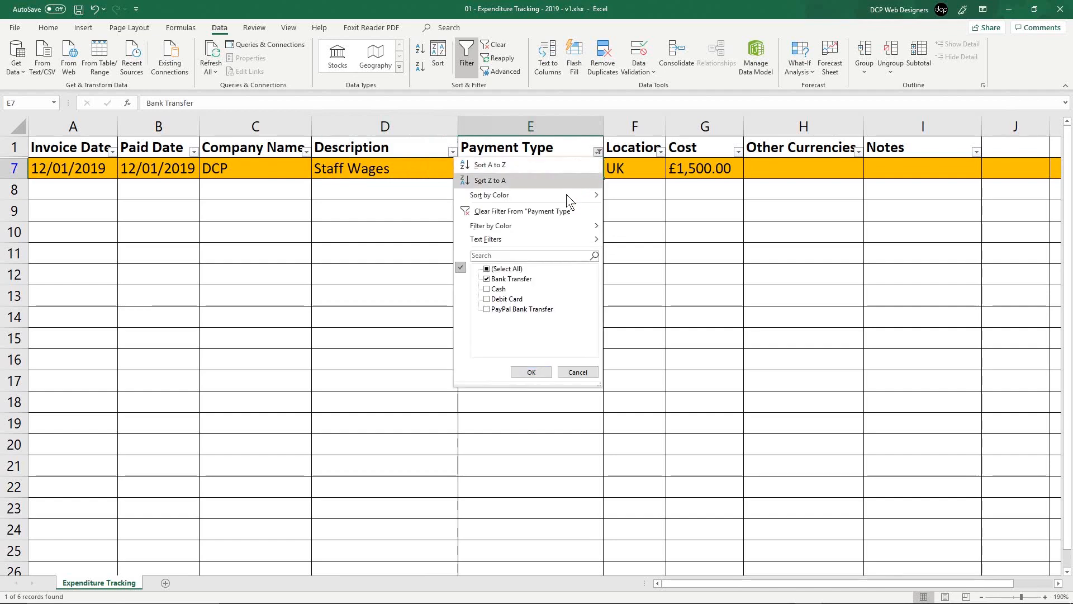
left_click(484, 269)
left_click(528, 373)
Step: Save the expenditure tracking workbook
left_click_drag(10, 168, 2, 271)
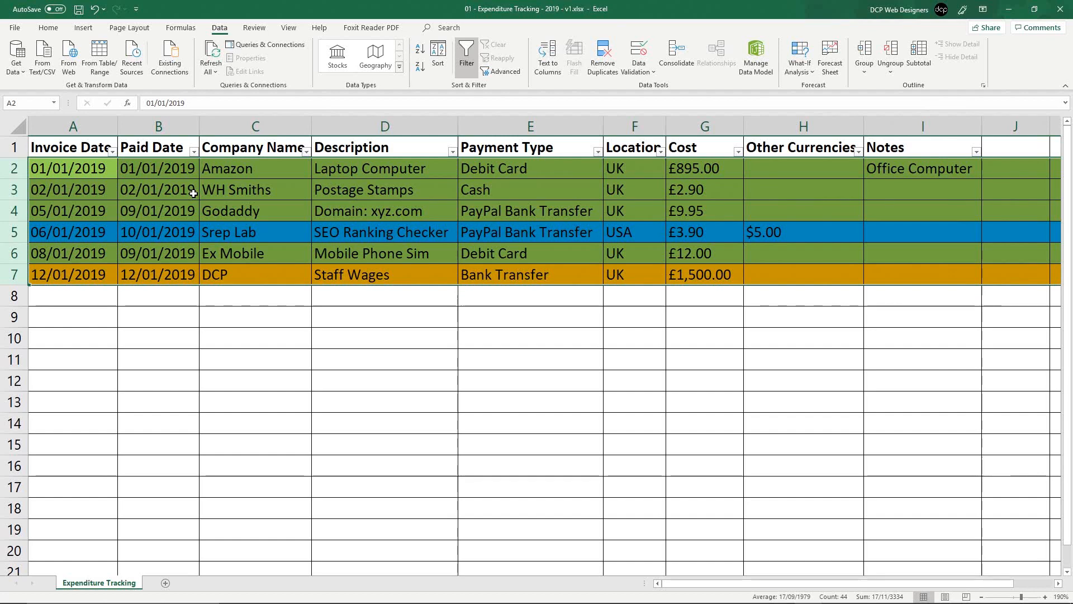
left_click(45, 30)
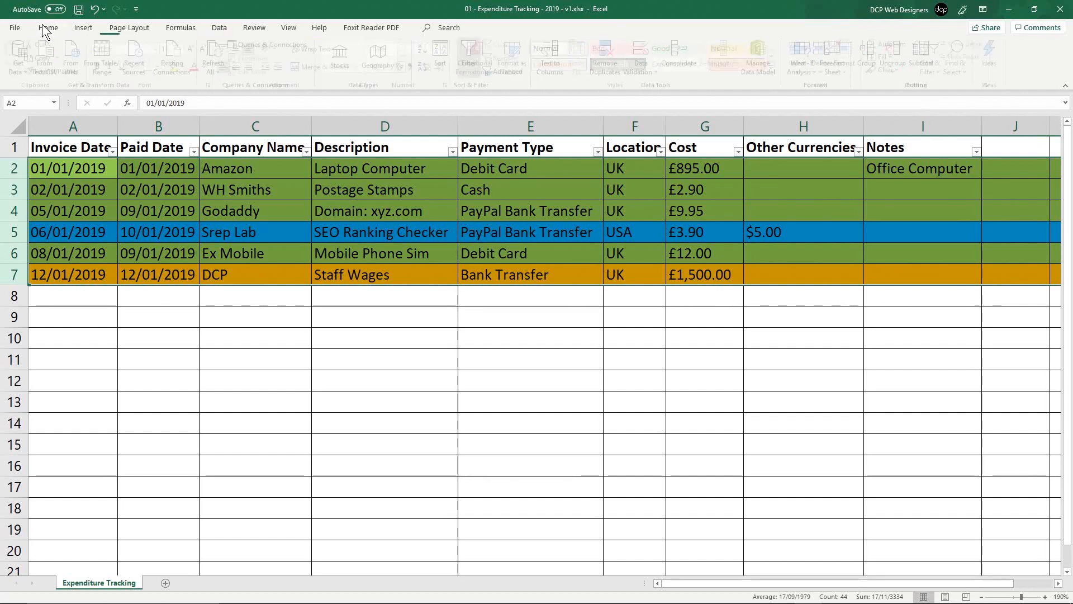
left_click(78, 10)
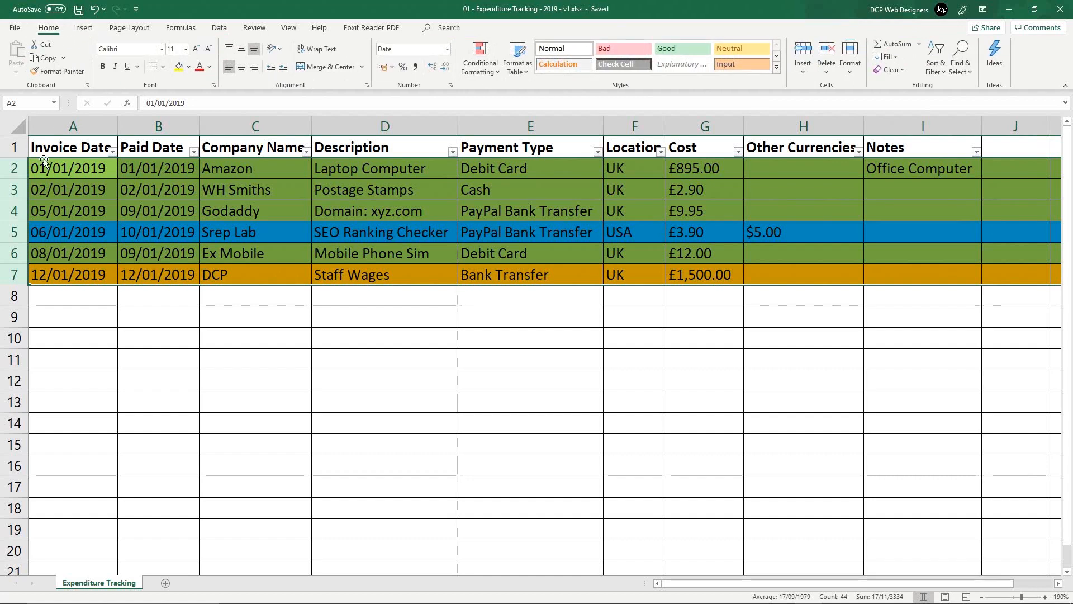
left_click_drag(14, 168, 2, 273)
left_click(10, 253)
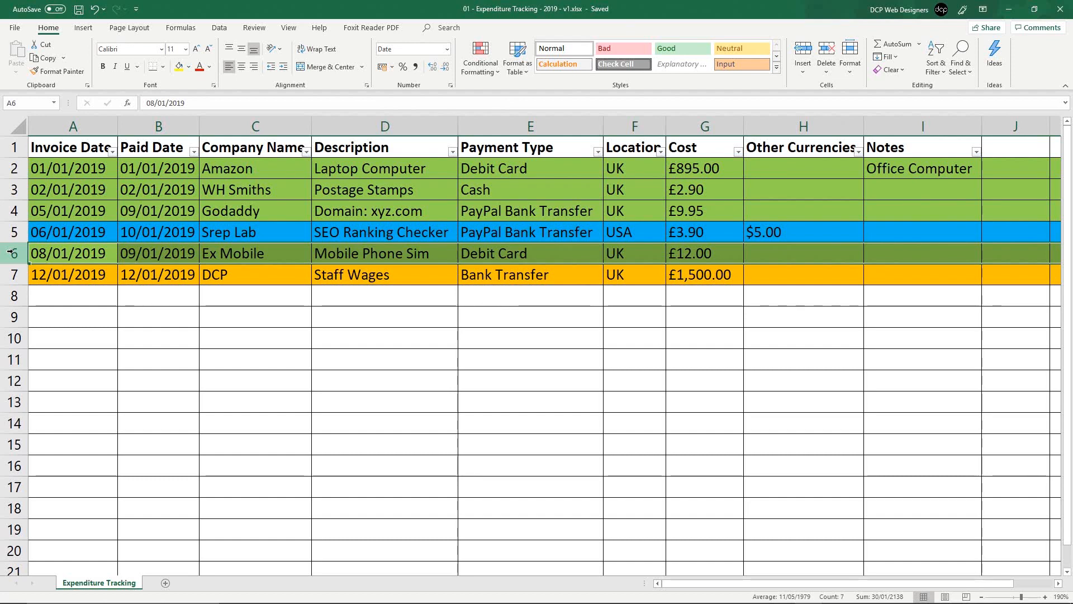
left_click_drag(7, 168, 12, 275)
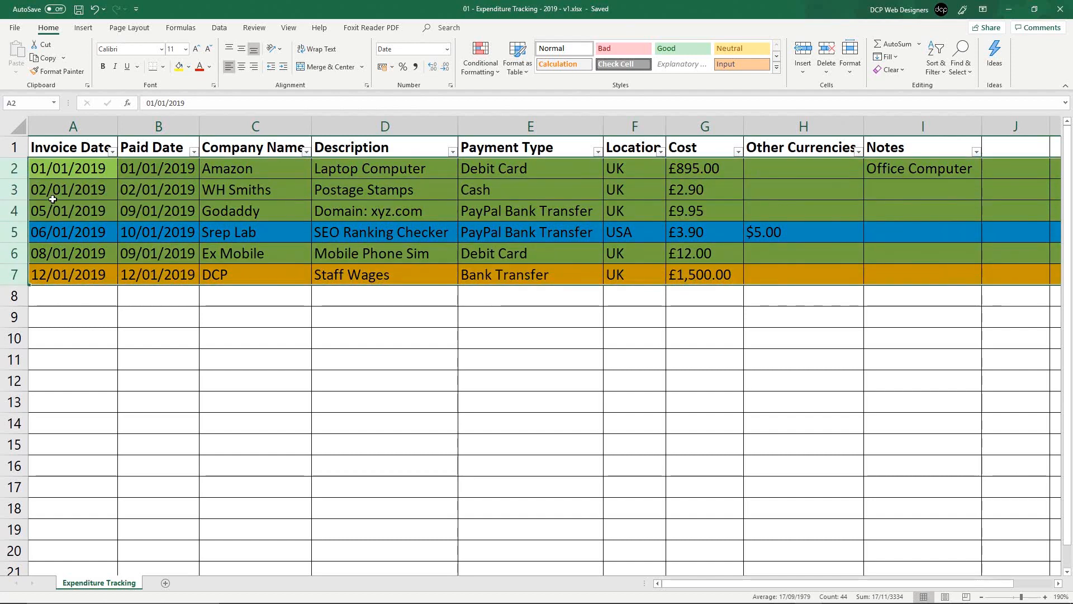
left_click(633, 396)
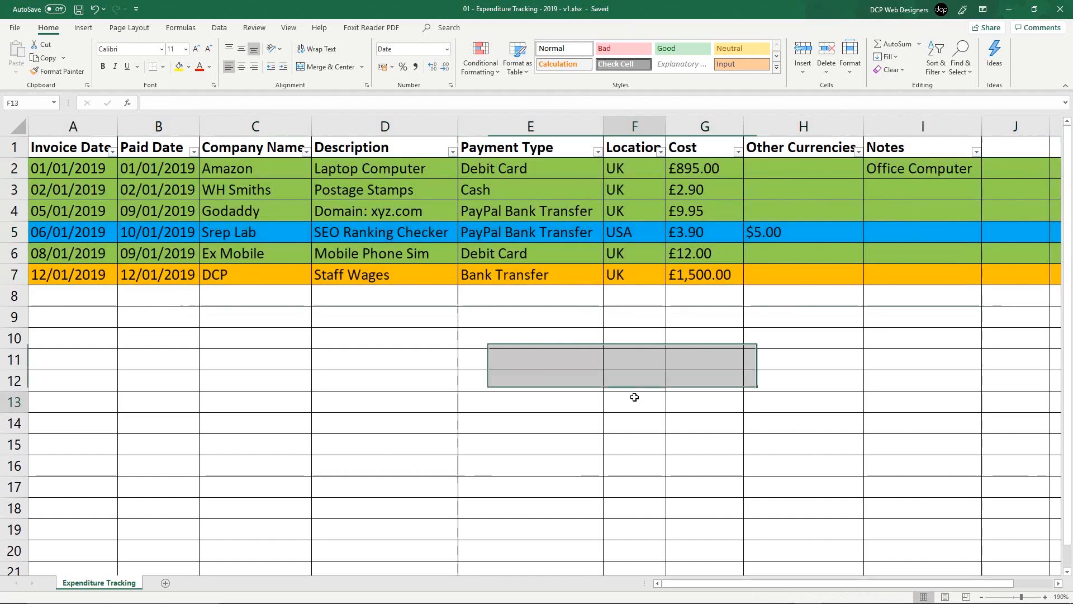
Step: Total the Cost column in cell G8 with AutoSum over G2:G7
left_click(714, 292)
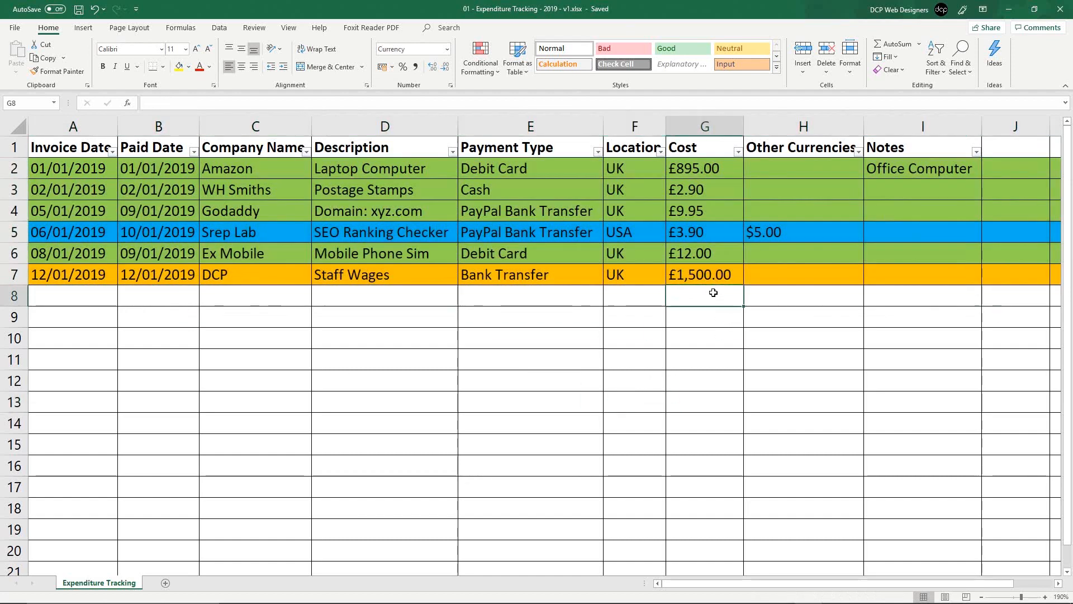
left_click(887, 43)
key("Return")
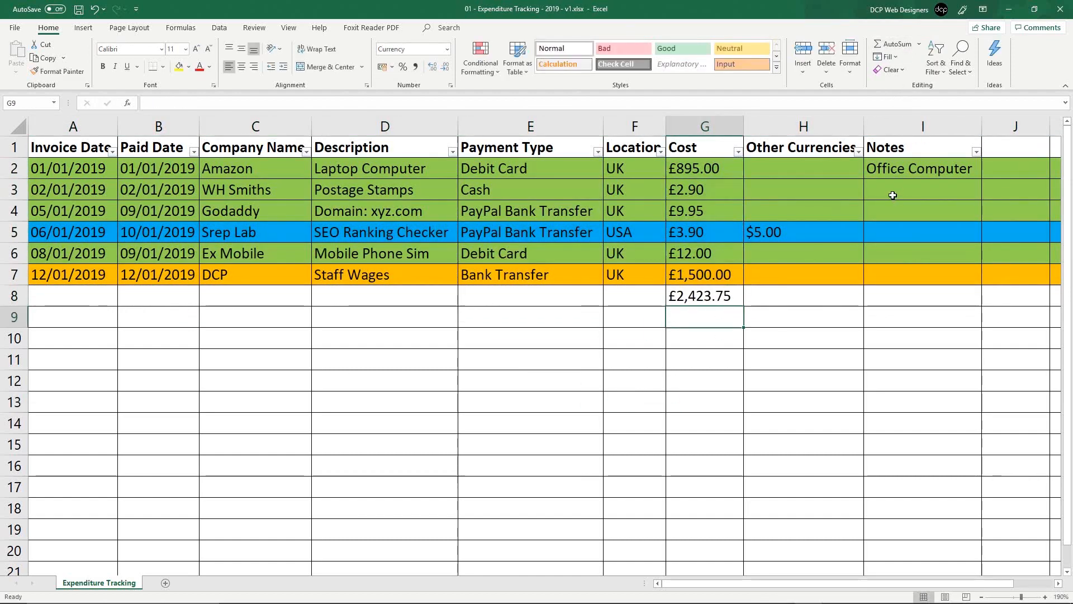
left_click(707, 300)
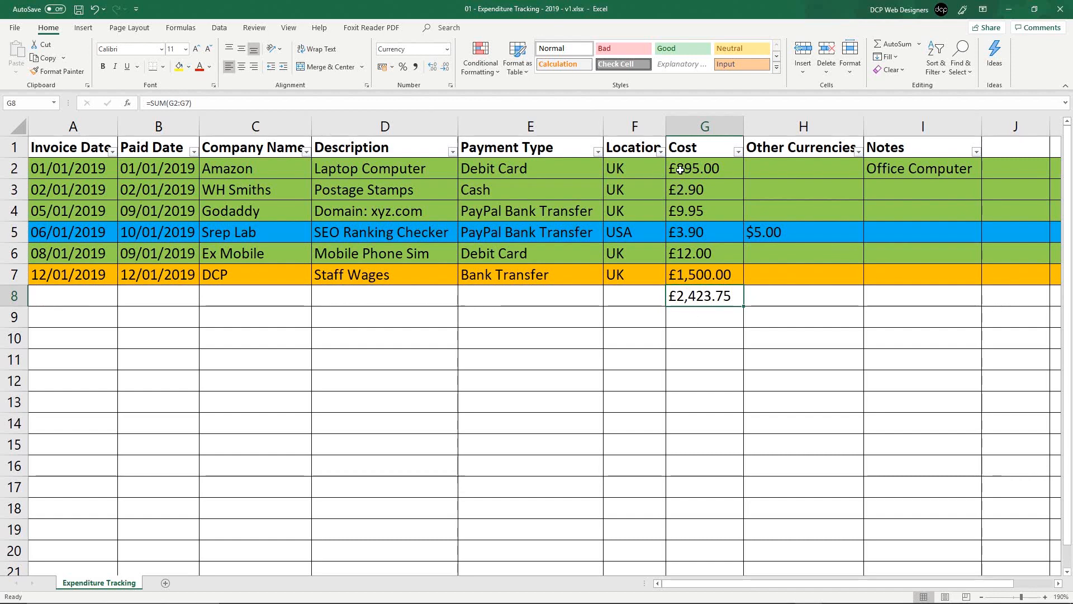
left_click(3, 168)
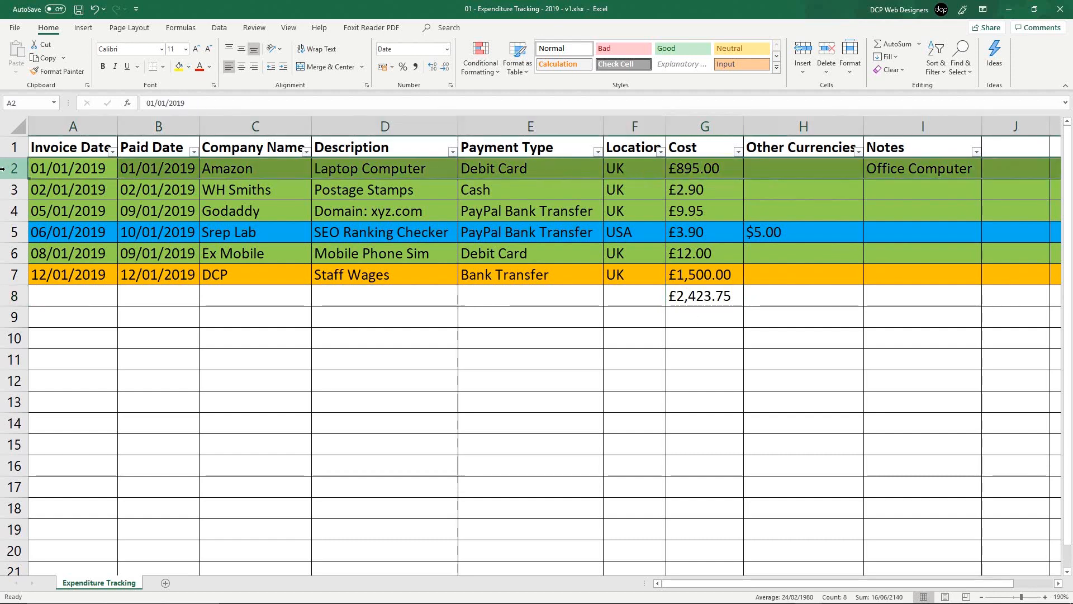
Step: Open the 00 - invoice tracker - 2019 - v3 workbook and examine invoice rows 2 to 13 and the Cost total in I14
left_click(1009, 9)
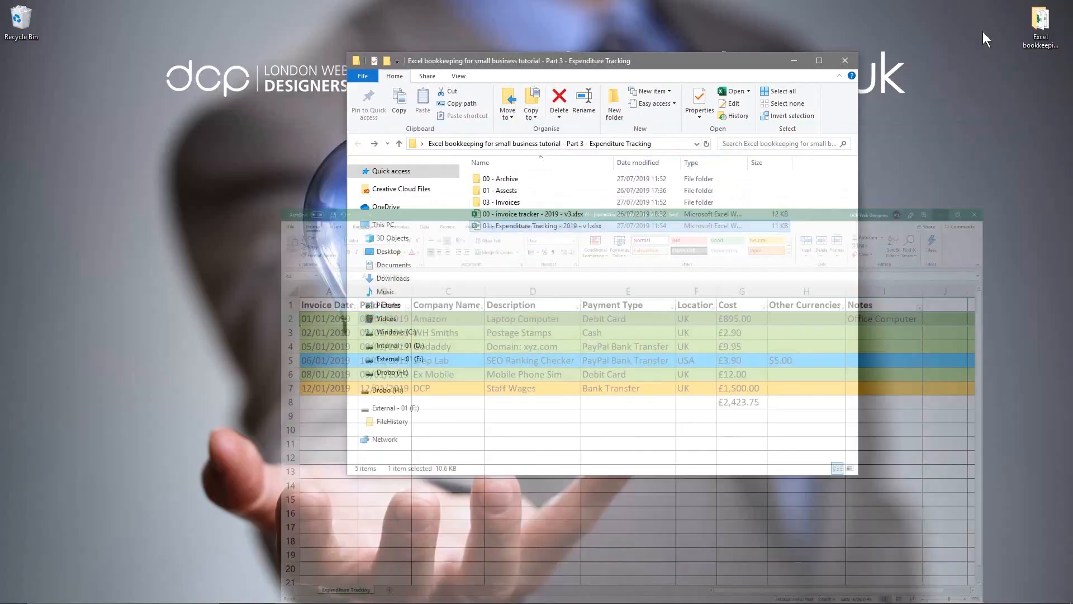
double_click(519, 214)
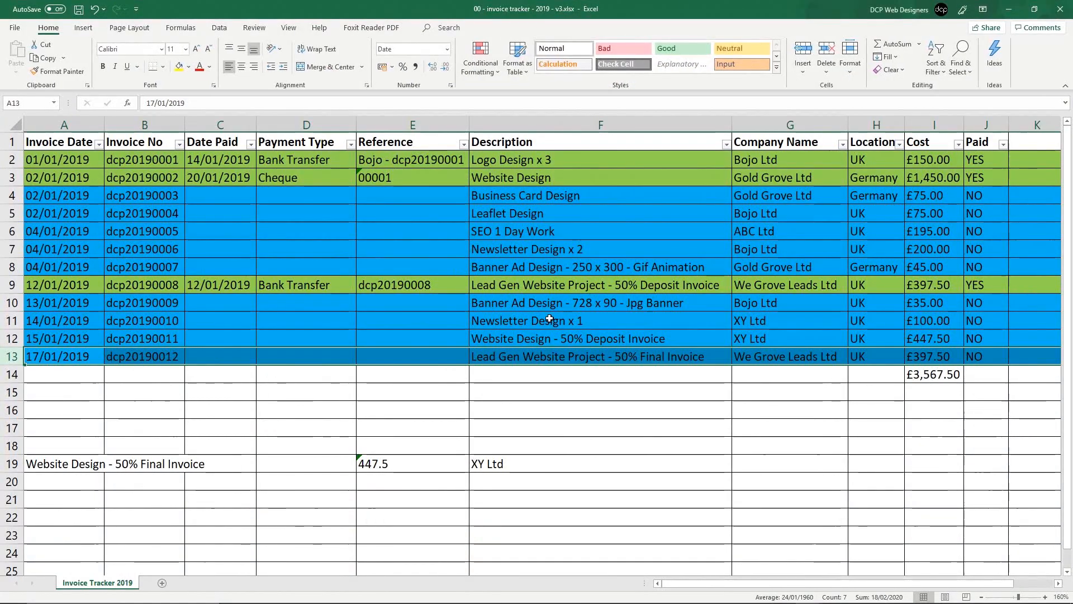
left_click_drag(11, 160, 2, 359)
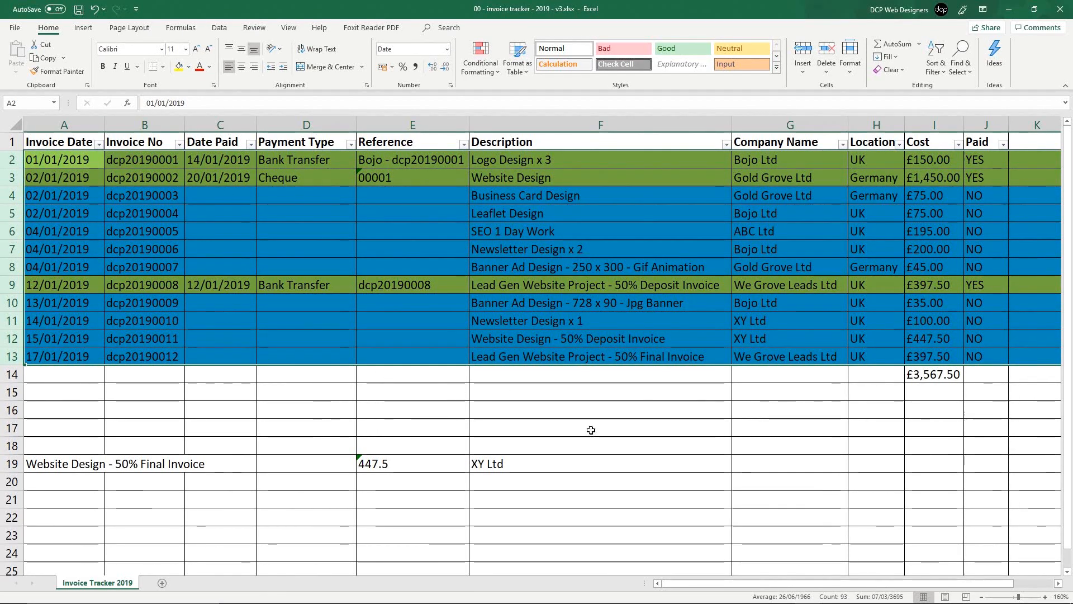
left_click(922, 374)
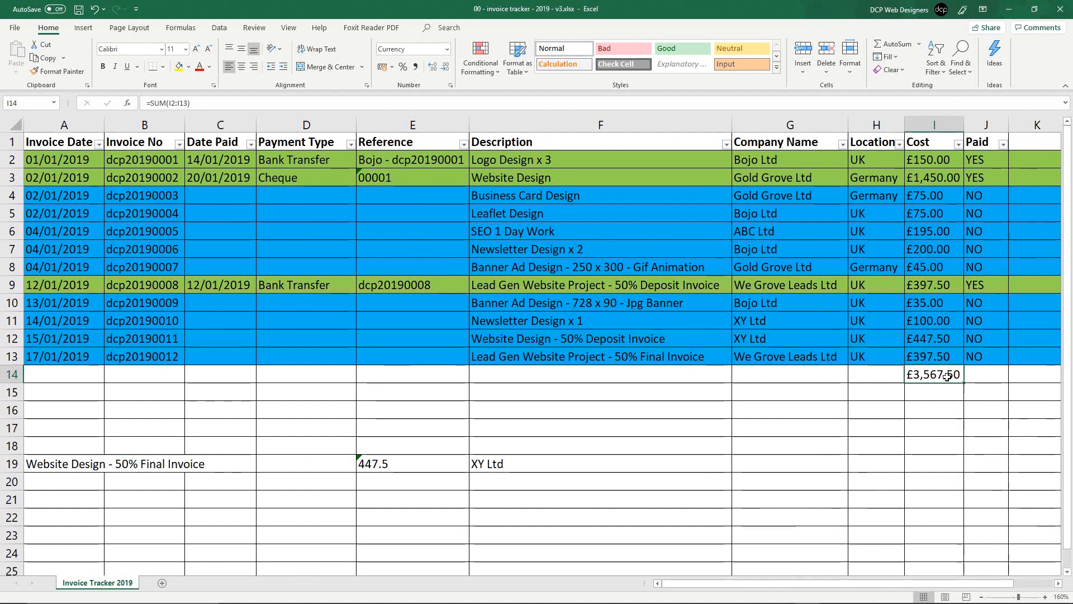
Step: Compare the expenditure workbook's Cost total in G8 with the invoice tracker's total, ending by closing the invoice tracker
mouse_move(827, 602)
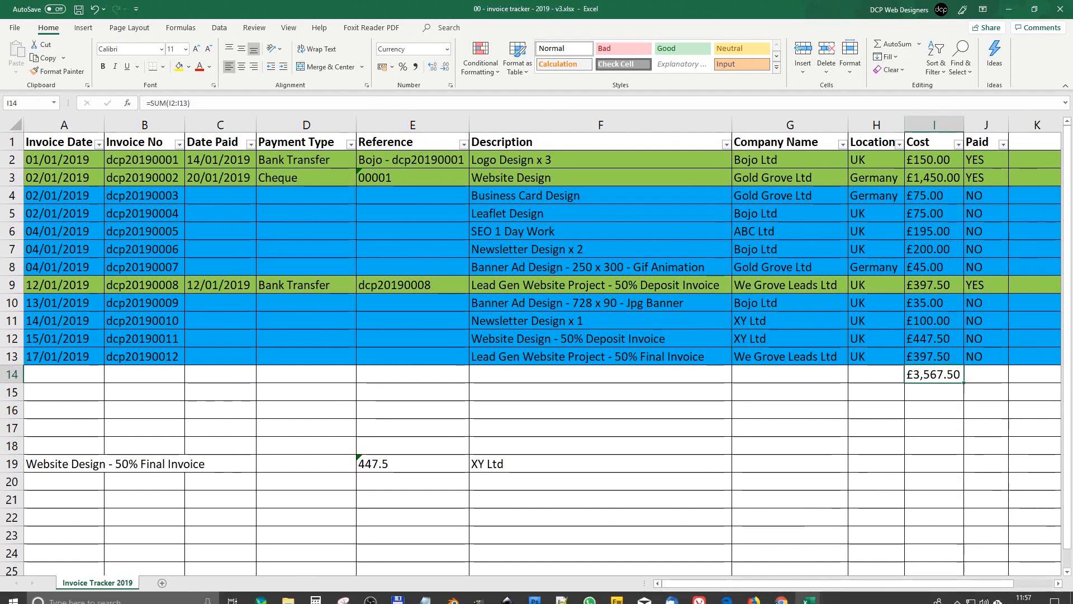
left_click(739, 555)
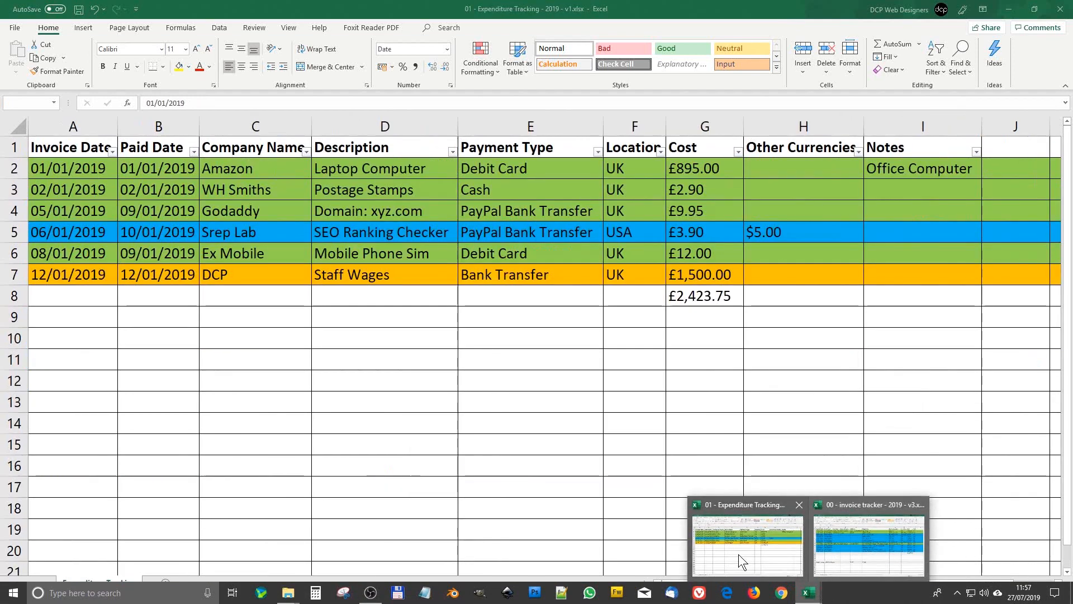
left_click(697, 300)
mouse_move(823, 601)
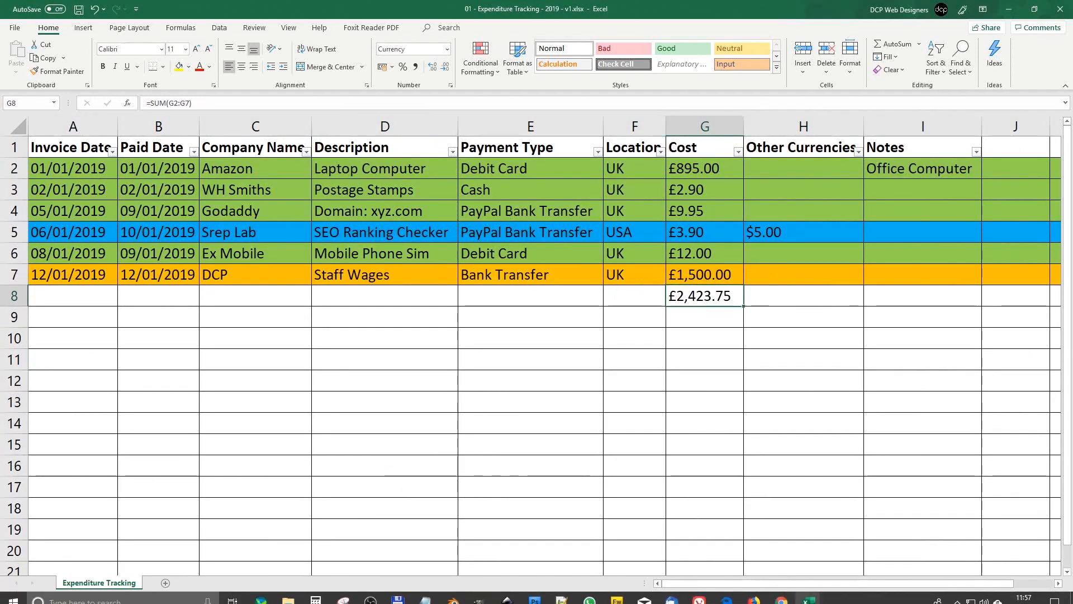
left_click(871, 545)
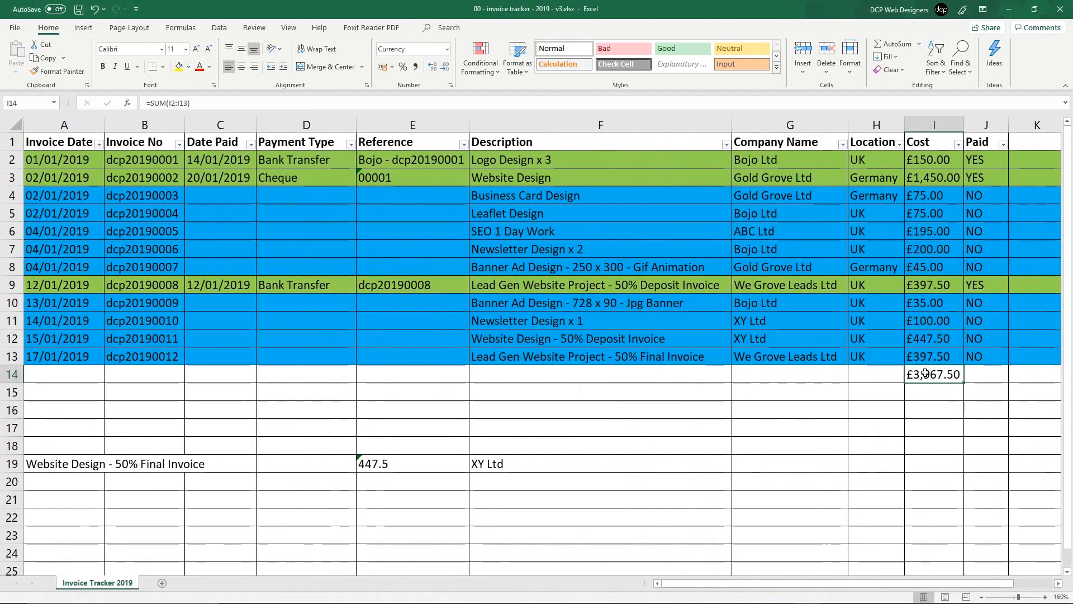
left_click(1060, 8)
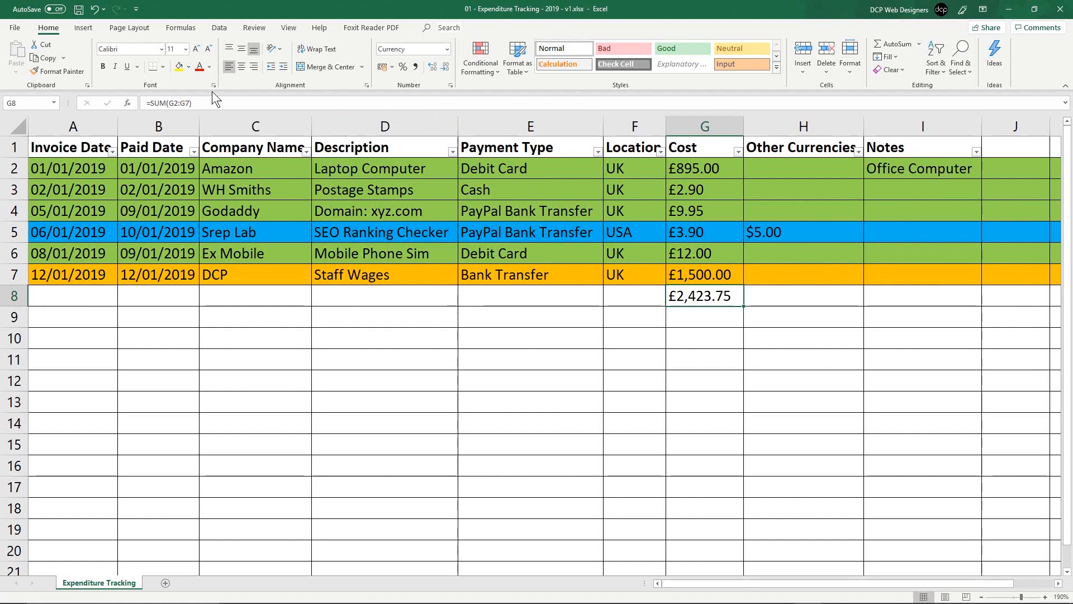
Step: Save and close the expenditure tracking workbook, and close its project folder window
left_click(78, 10)
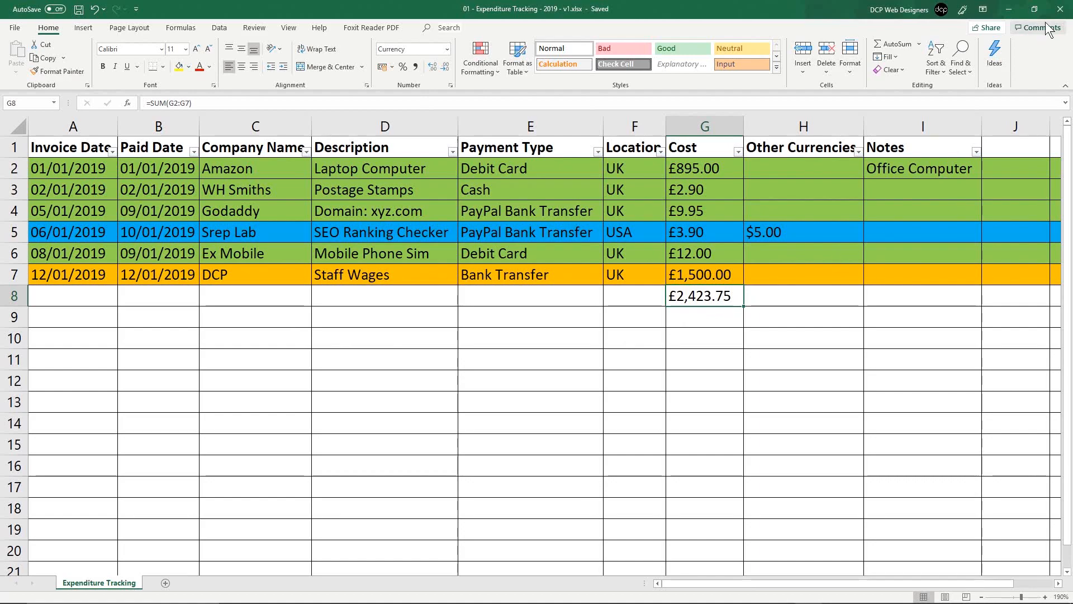
left_click(1061, 9)
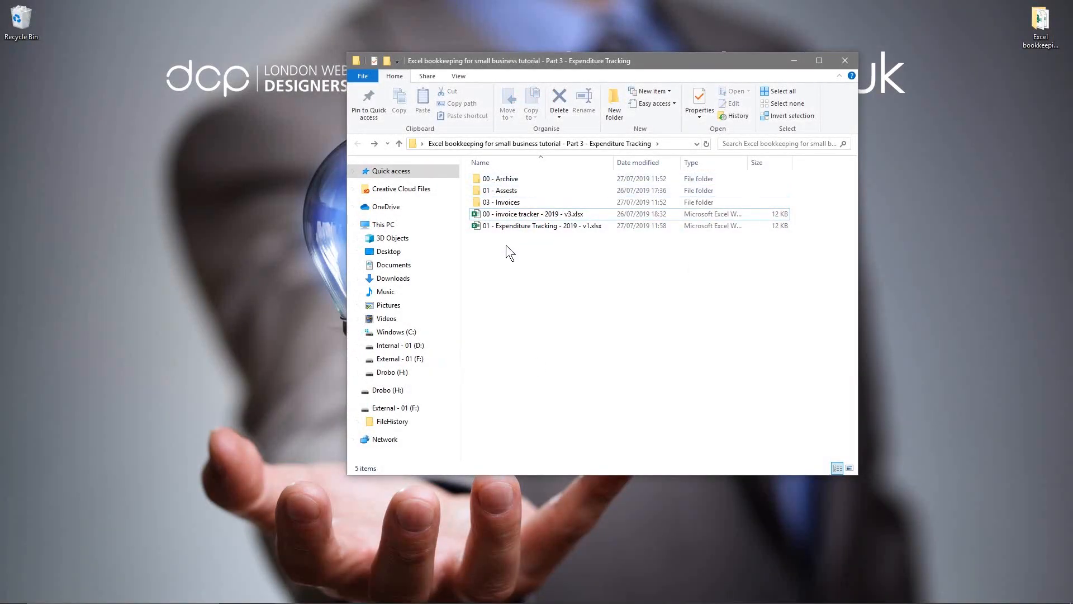
left_click(843, 61)
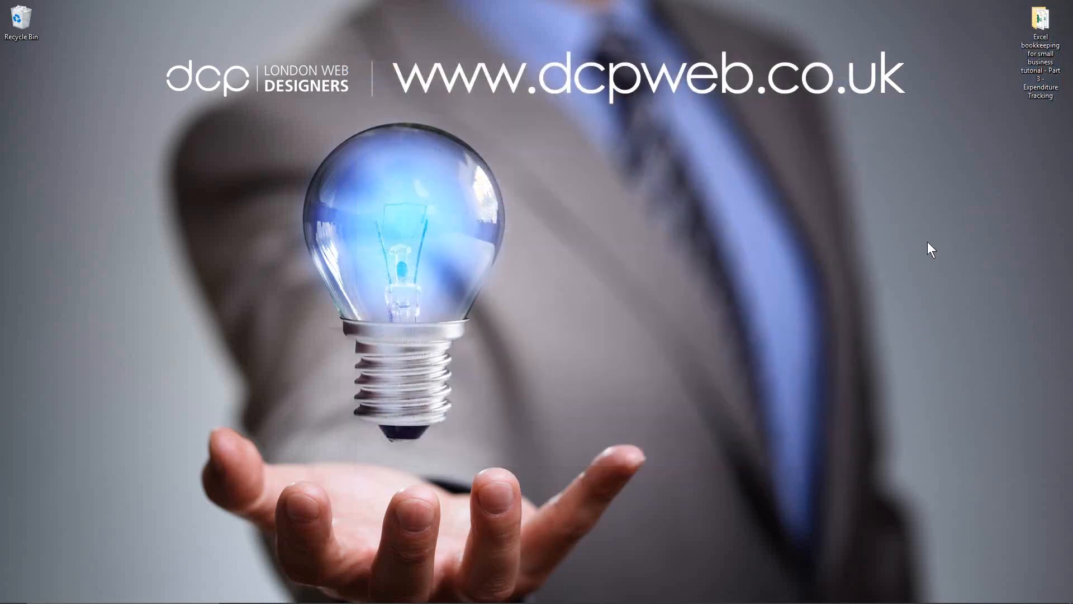
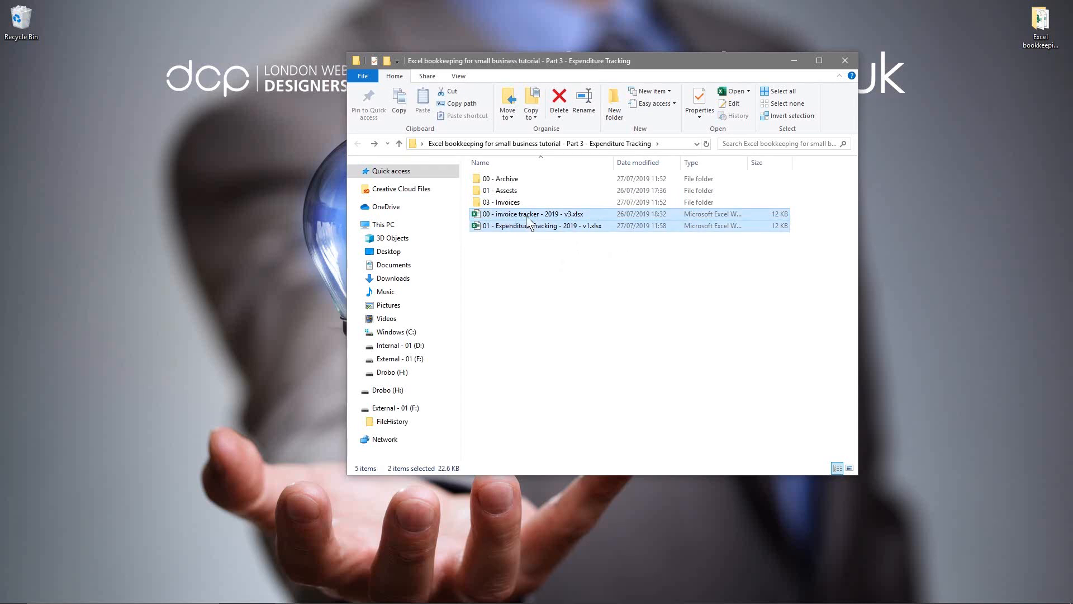
left_click(548, 303)
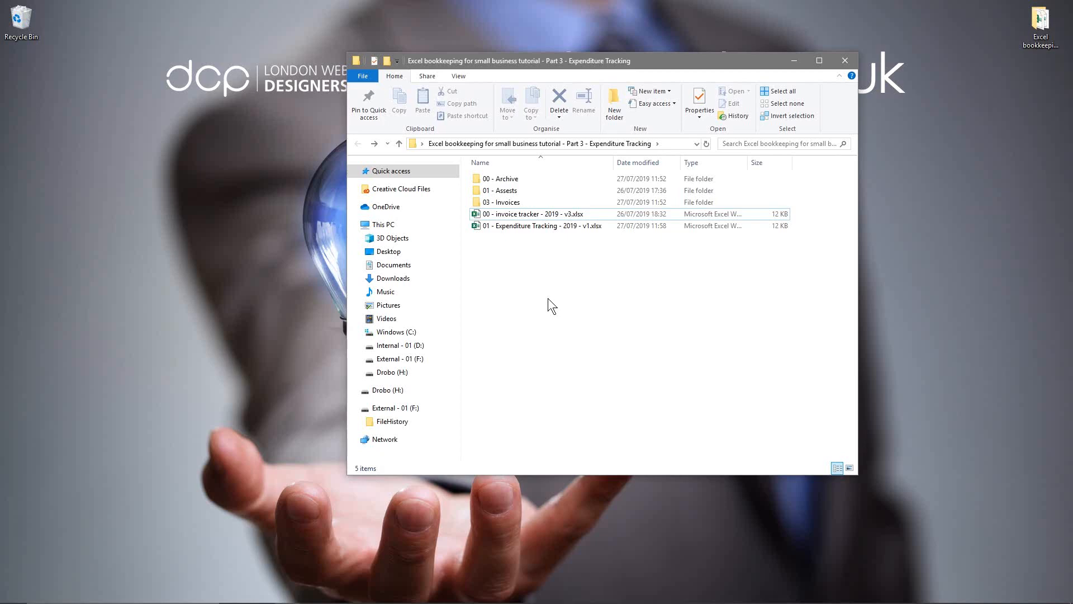
double_click(512, 202)
double_click(517, 190)
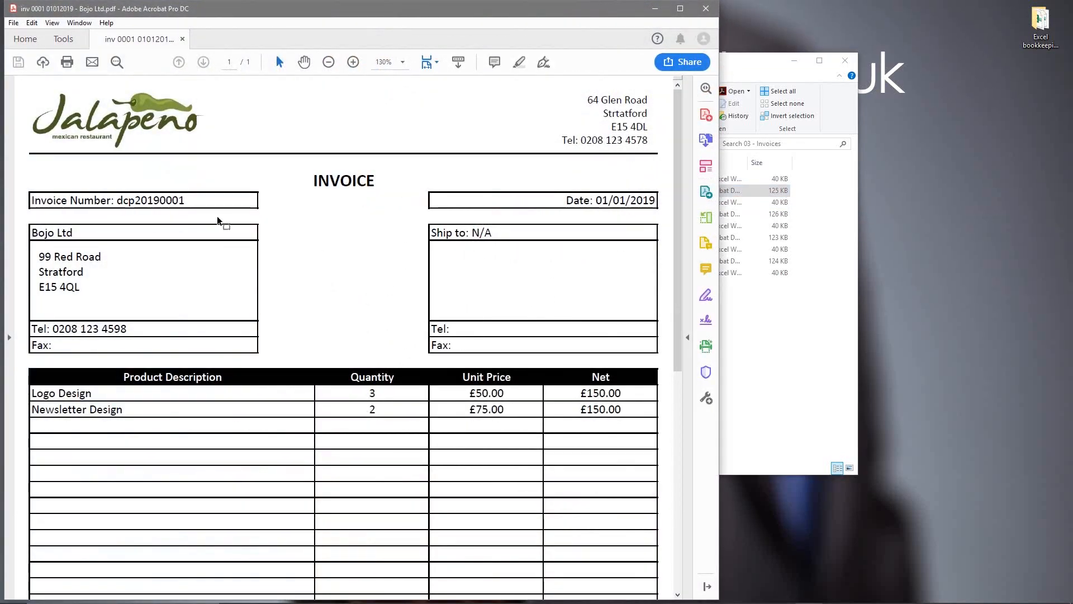
scroll(388, 481, "down", 7)
scroll(385, 480, "up", 5)
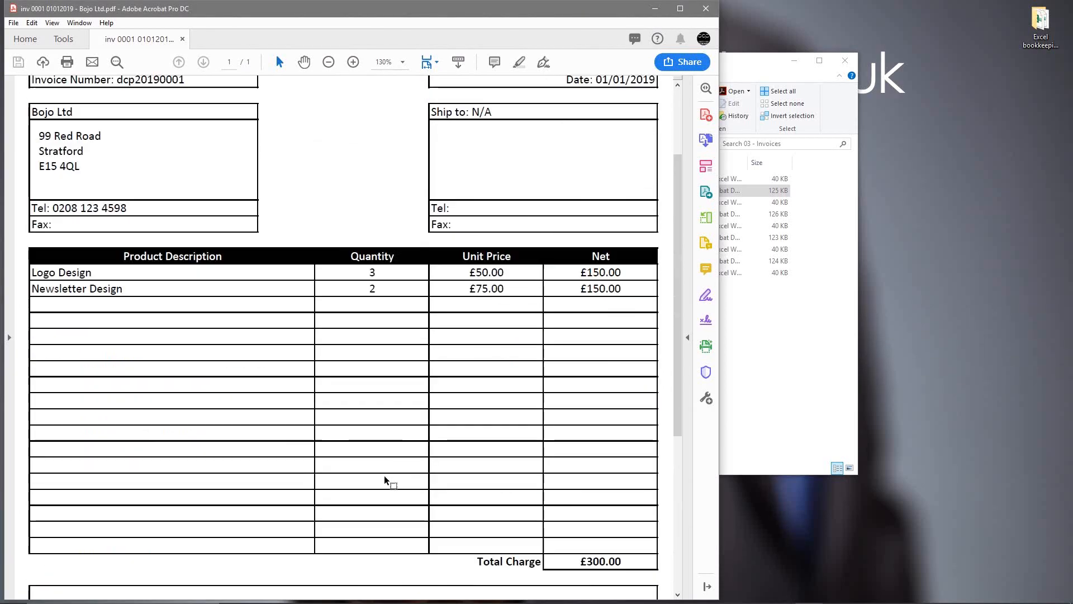
scroll(384, 216, "up", 2)
scroll(376, 522, "down", 7)
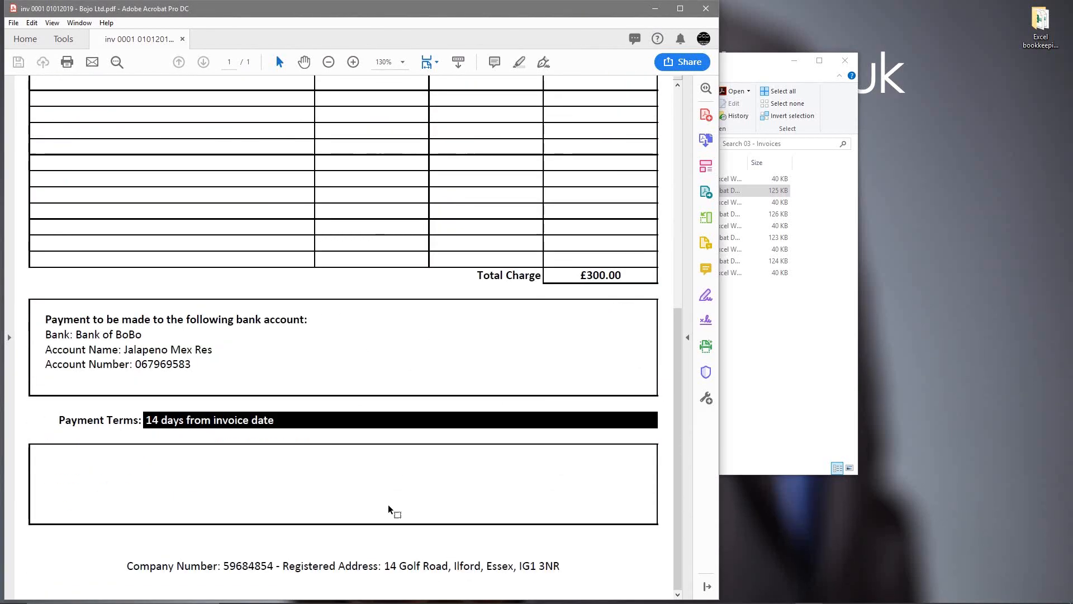
scroll(390, 508, "up", 7)
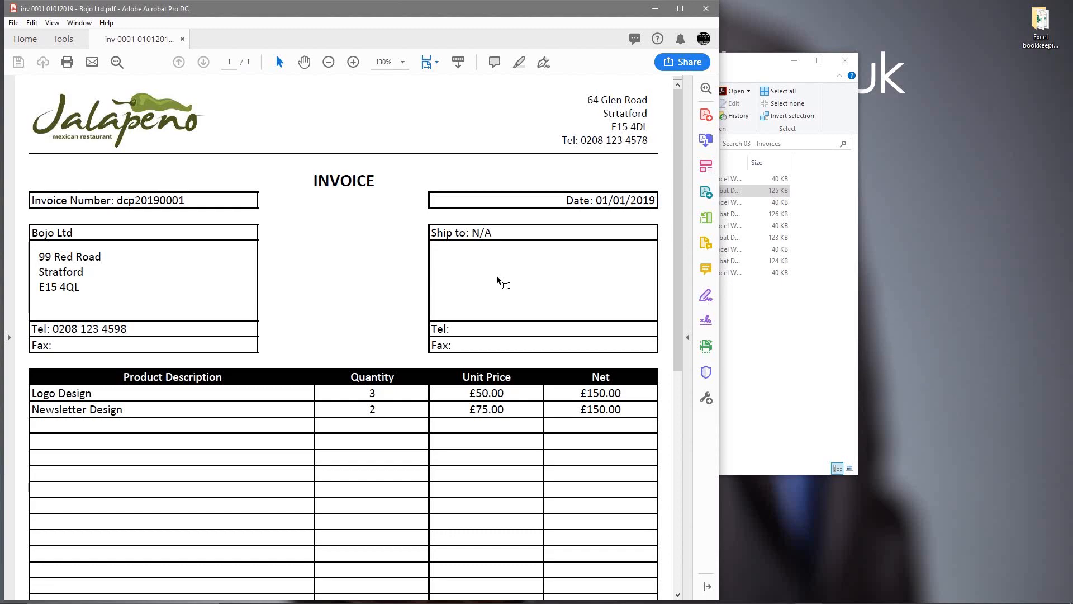
left_click(706, 9)
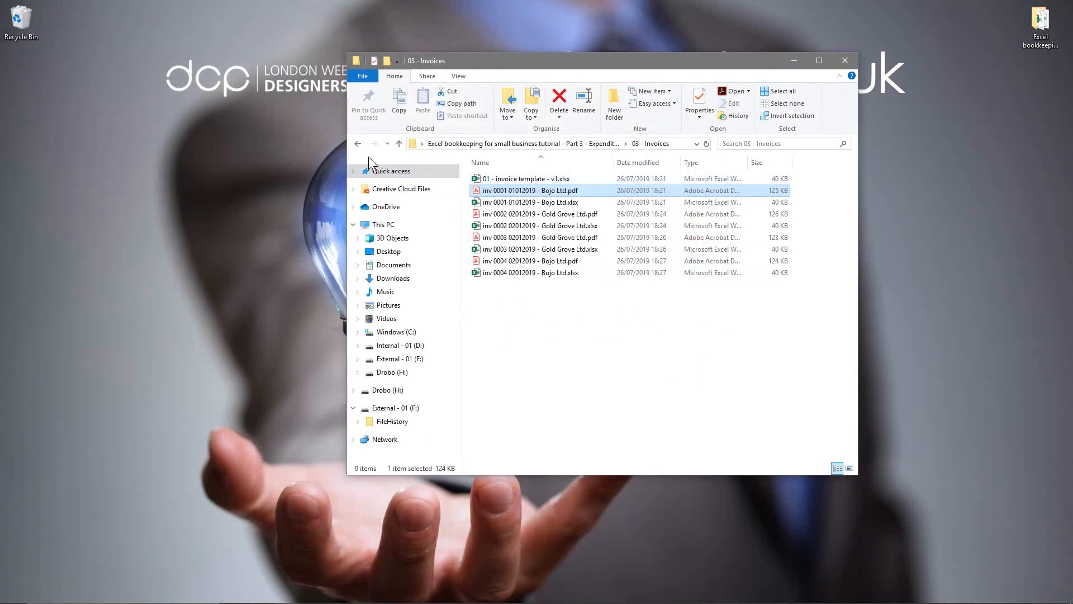
left_click(350, 142)
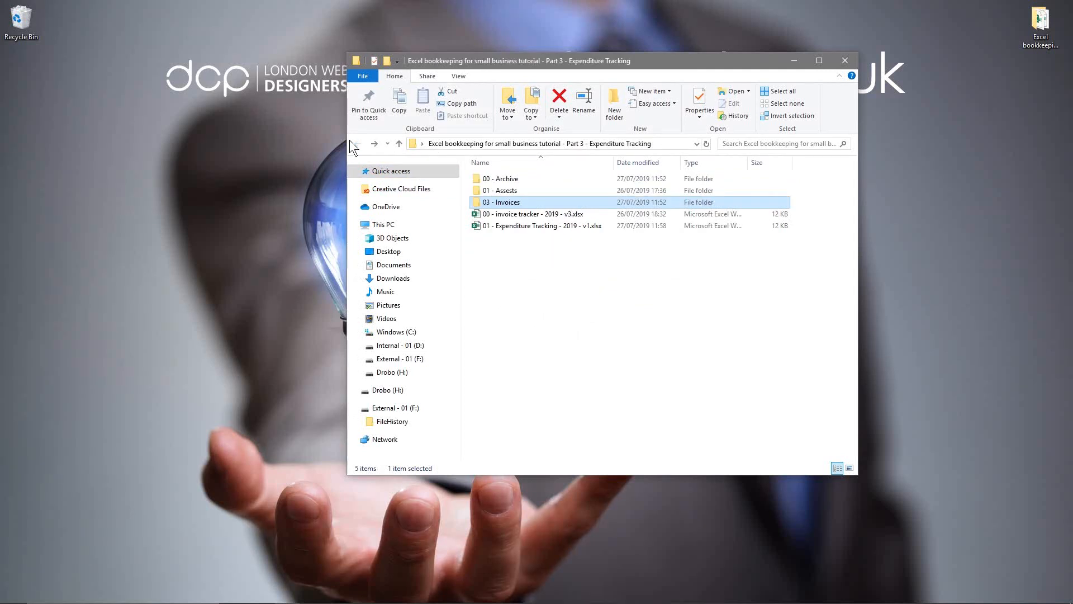
Step: Open the 00 - invoice tracker - 2019 - v3 workbook and review the header and invoice rows 1 to 13
double_click(524, 214)
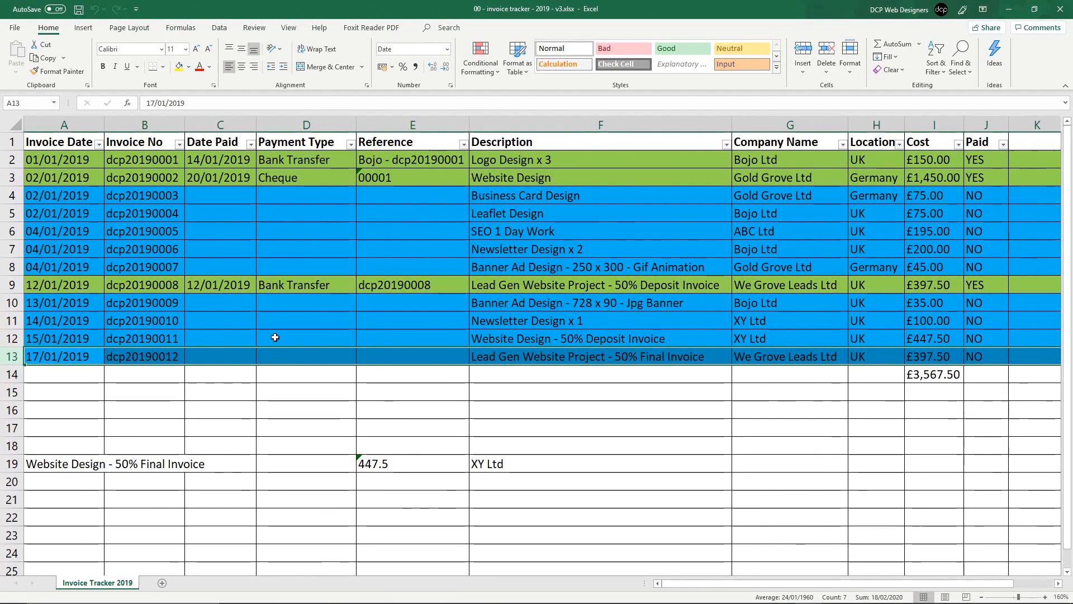
left_click_drag(8, 159, 7, 361)
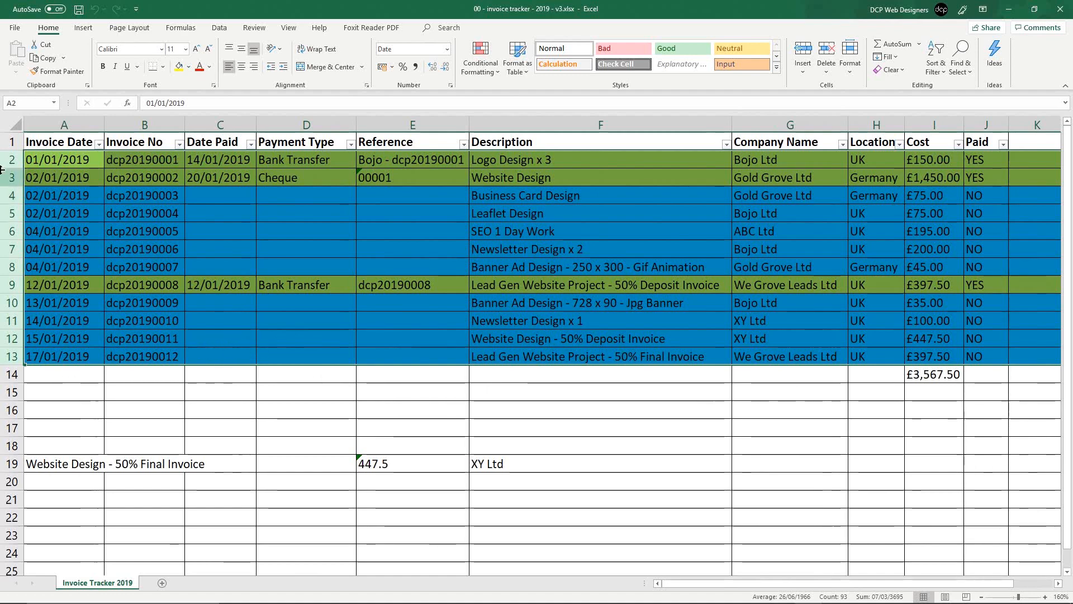
left_click_drag(11, 142, 5, 359)
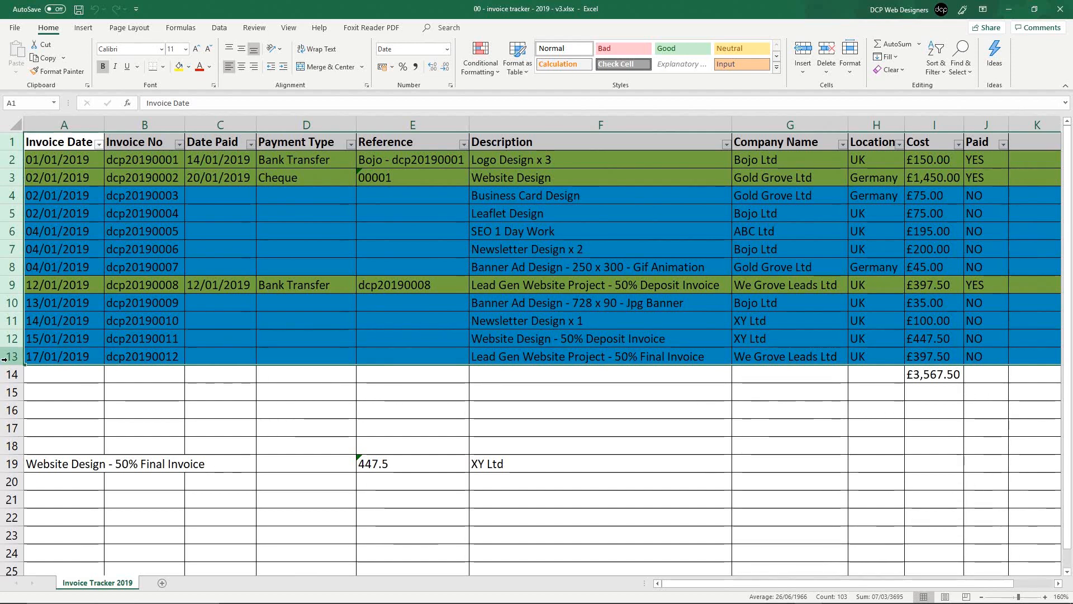
Step: Fill row 13 of the invoice tracker with a light orange shade
left_click(12, 357)
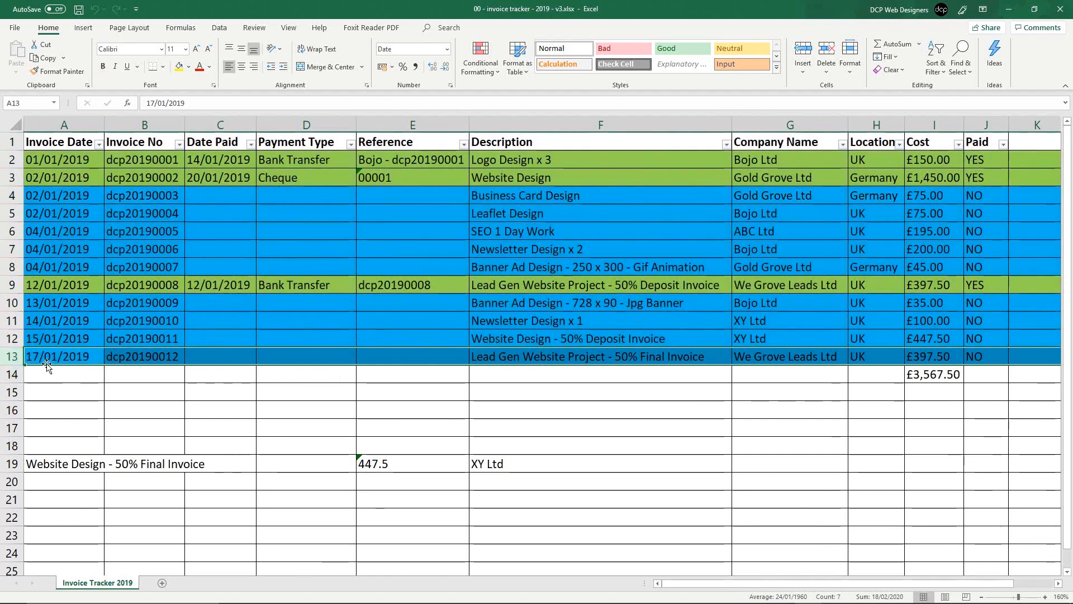
left_click(189, 66)
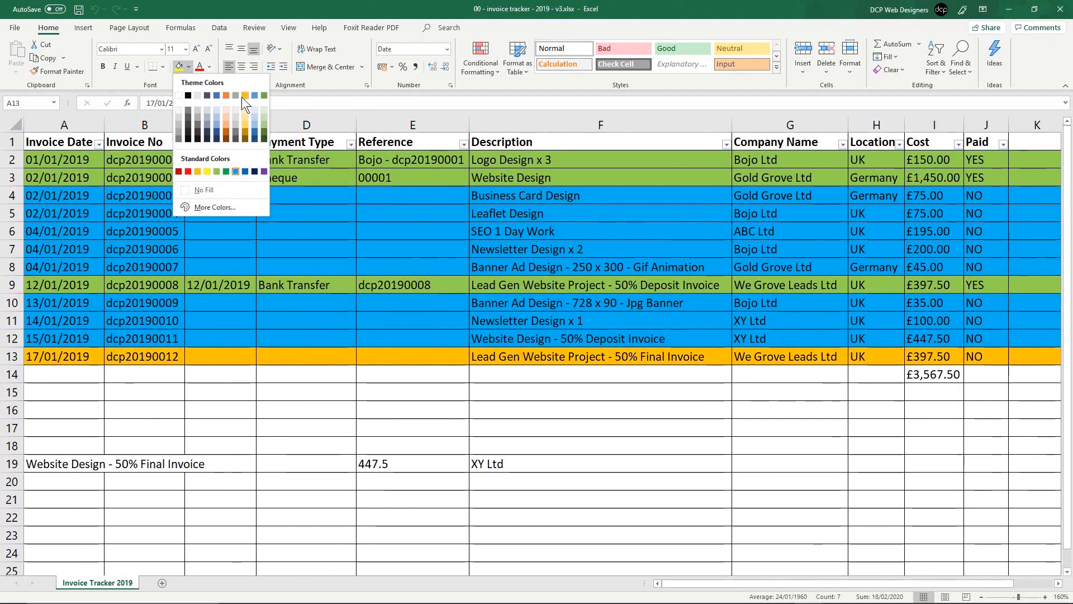
left_click(227, 122)
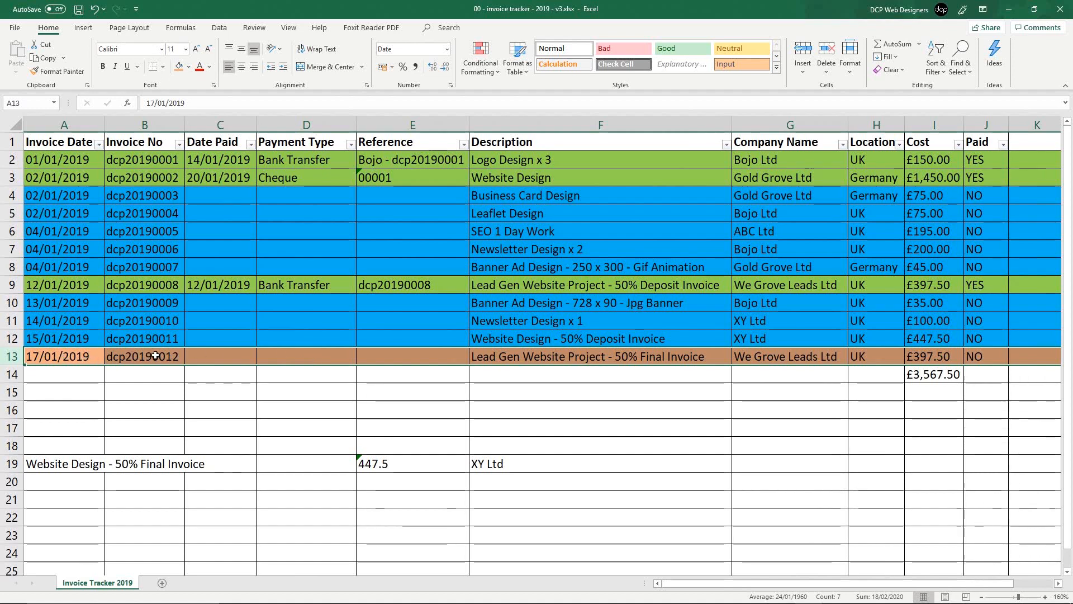
left_click(222, 358)
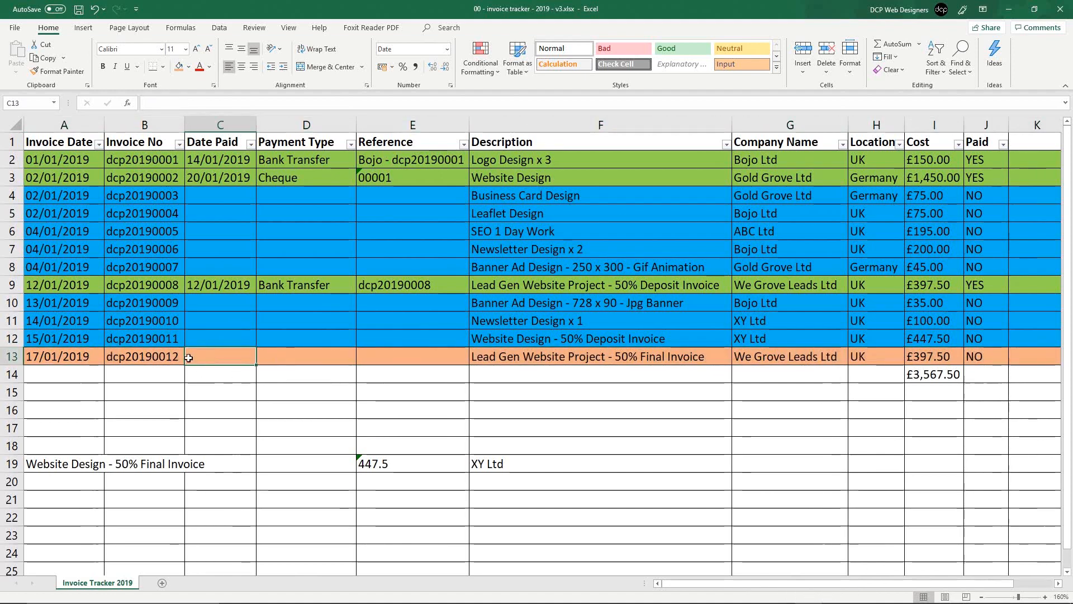
Step: Fill row 13 with solid orange and save the invoice tracker workbook
left_click(18, 357)
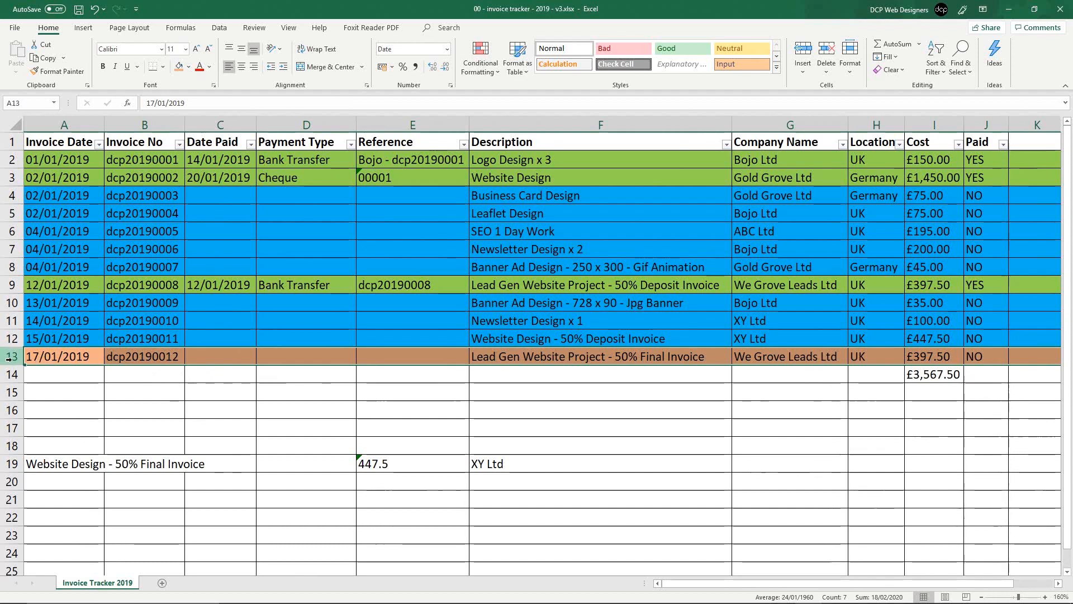
left_click(189, 69)
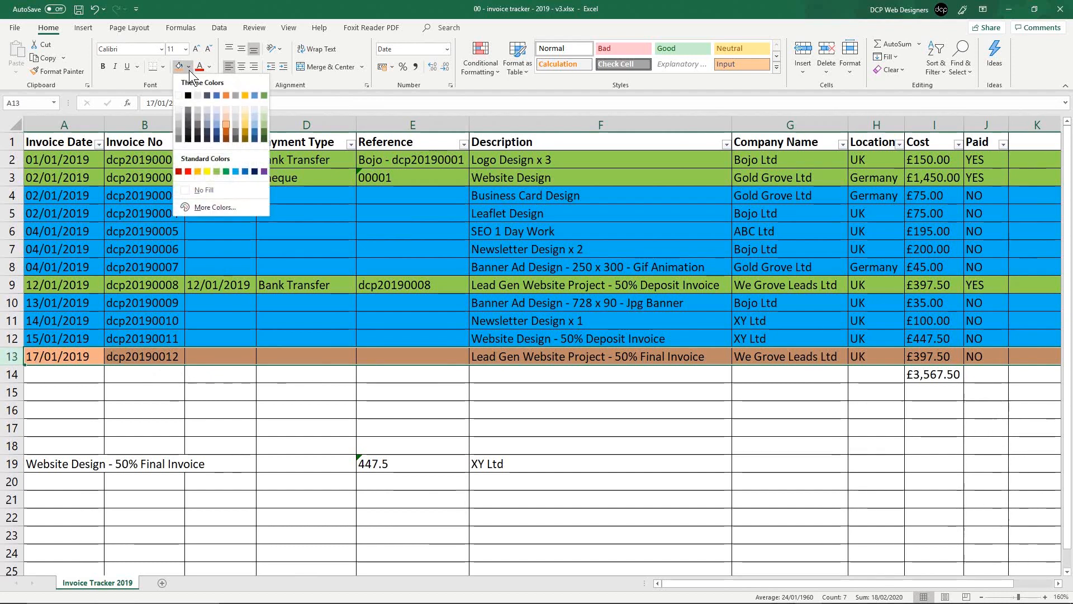
left_click(225, 97)
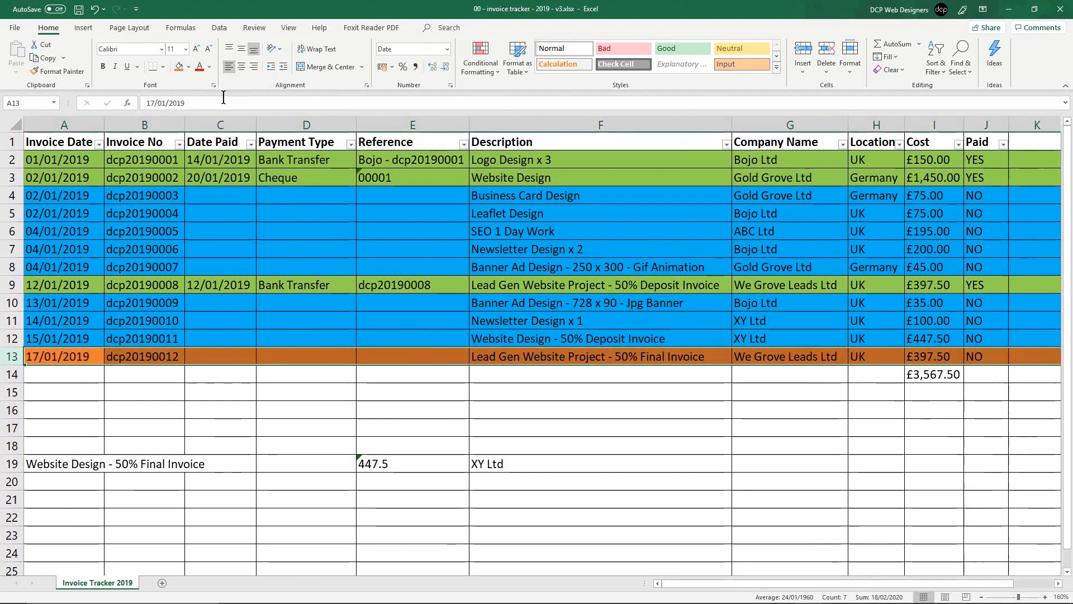
left_click(71, 360)
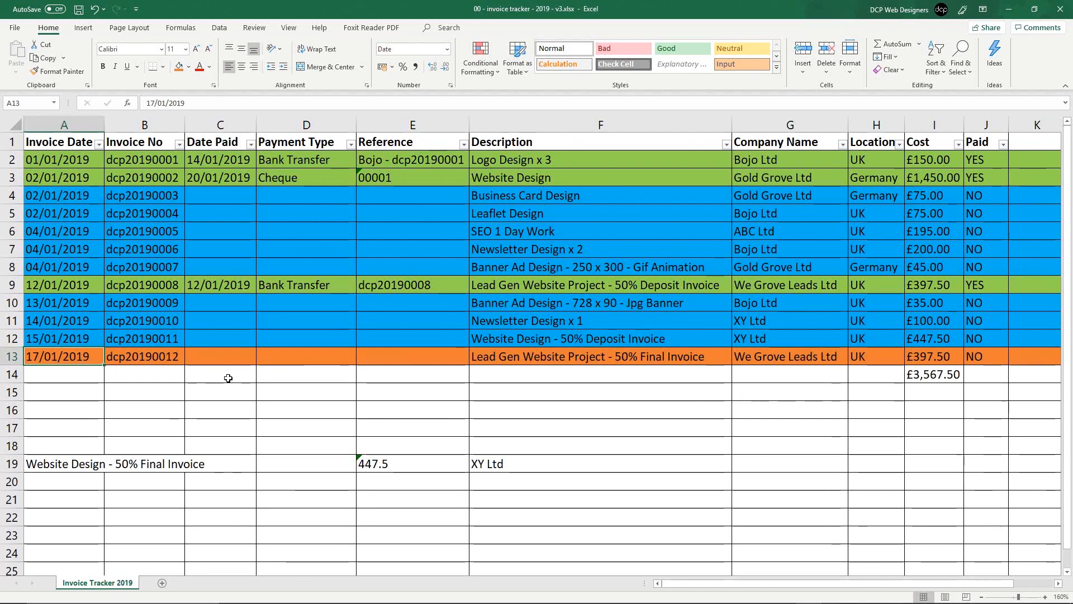
left_click(79, 9)
Step: Fill row 10 with black and set its font colour to white
left_click(7, 303)
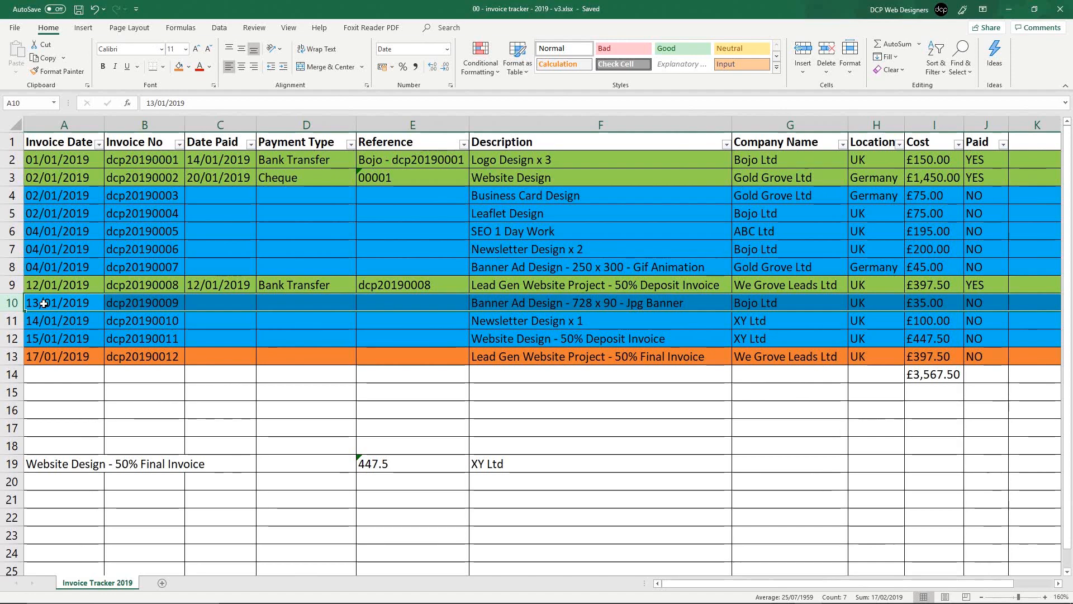
left_click(189, 68)
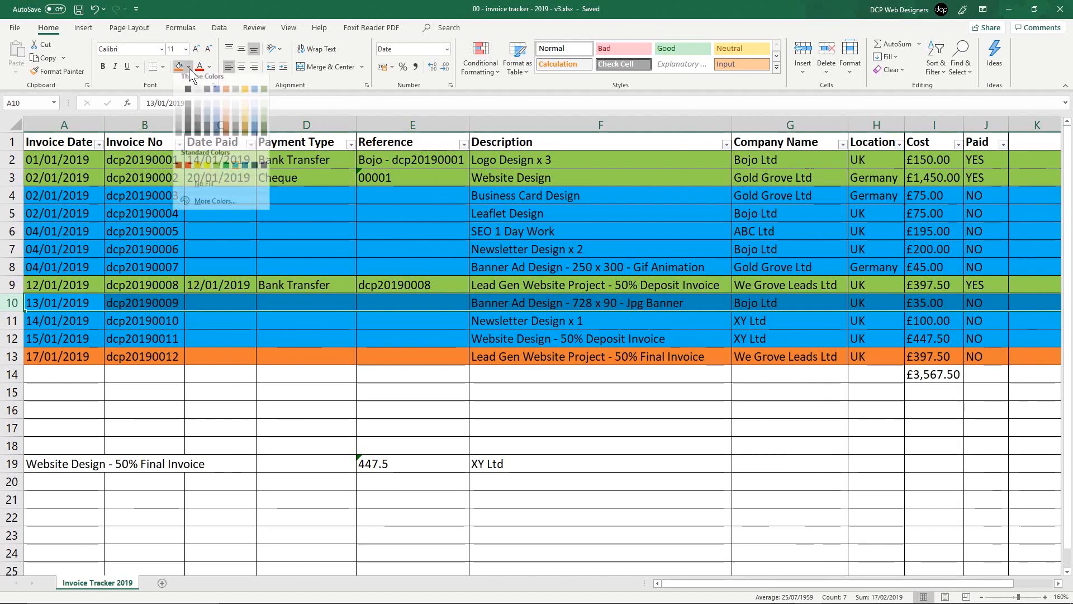
left_click(190, 96)
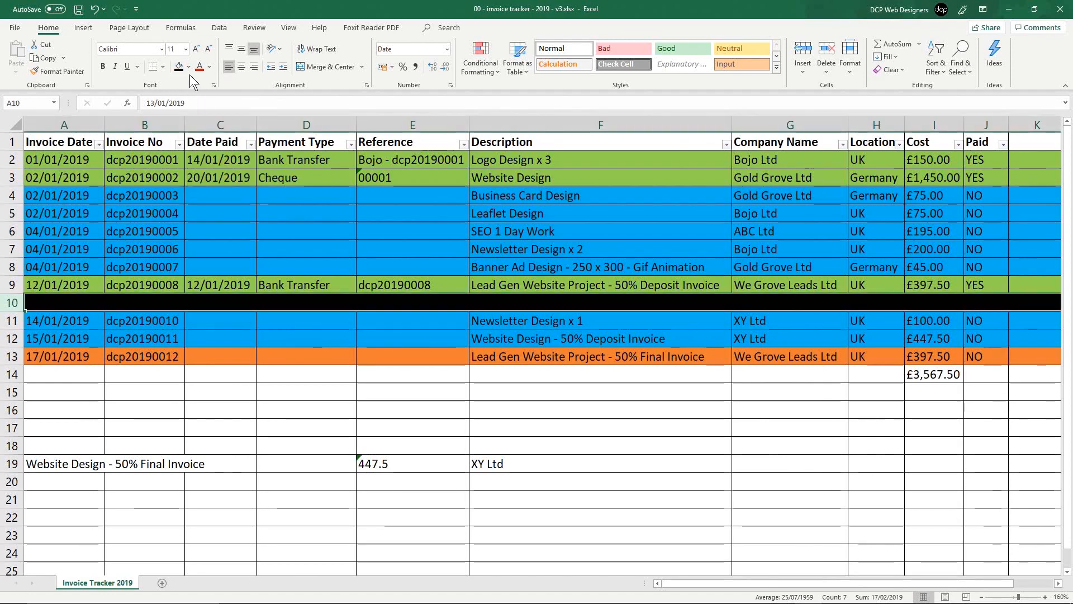
left_click(209, 67)
left_click(200, 112)
left_click(411, 338)
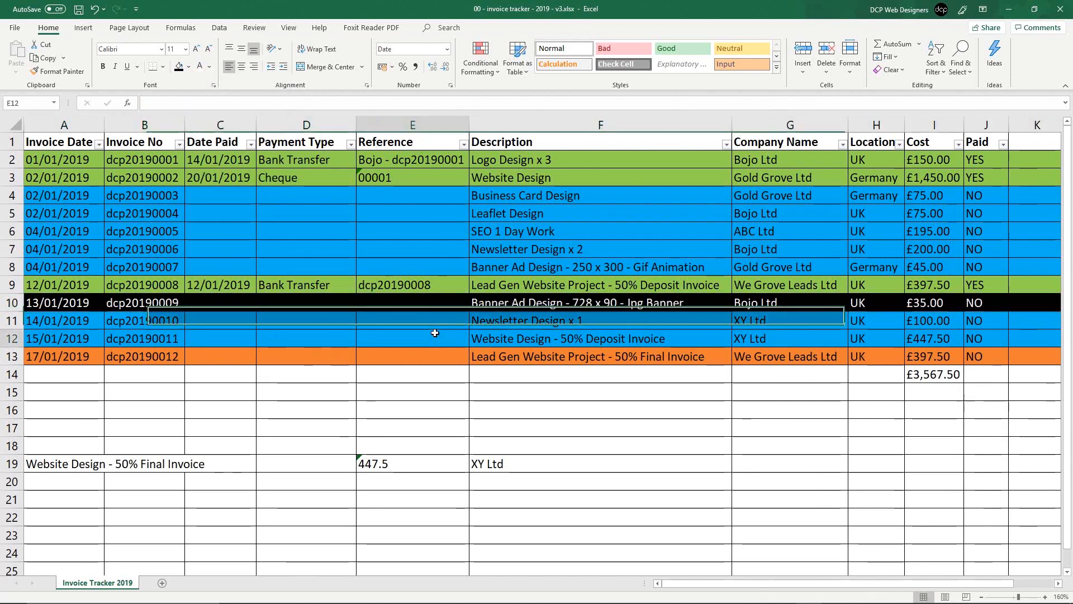
Step: Copy the cost of £35.00 from cell I10 into the Reference cell E10 of the black Banner Ad Design row
left_click(12, 302)
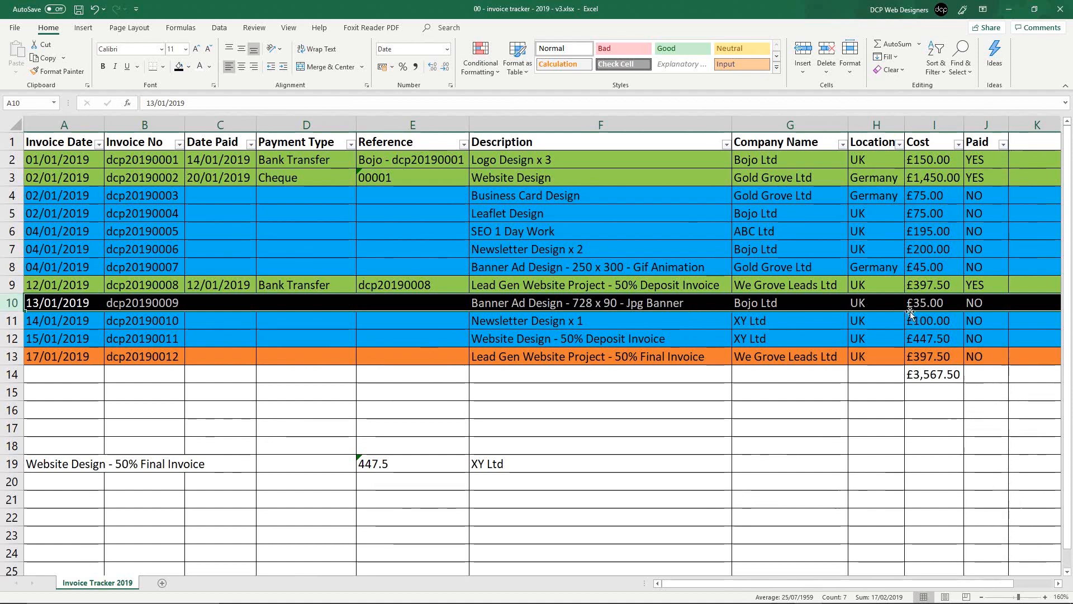
left_click(930, 308)
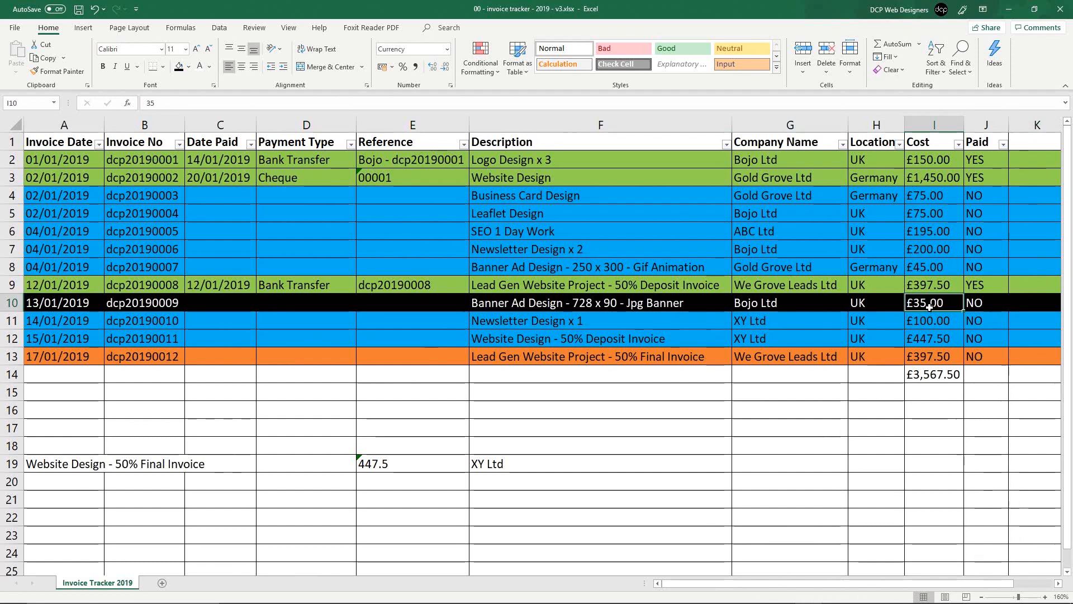
key("ctrl+c")
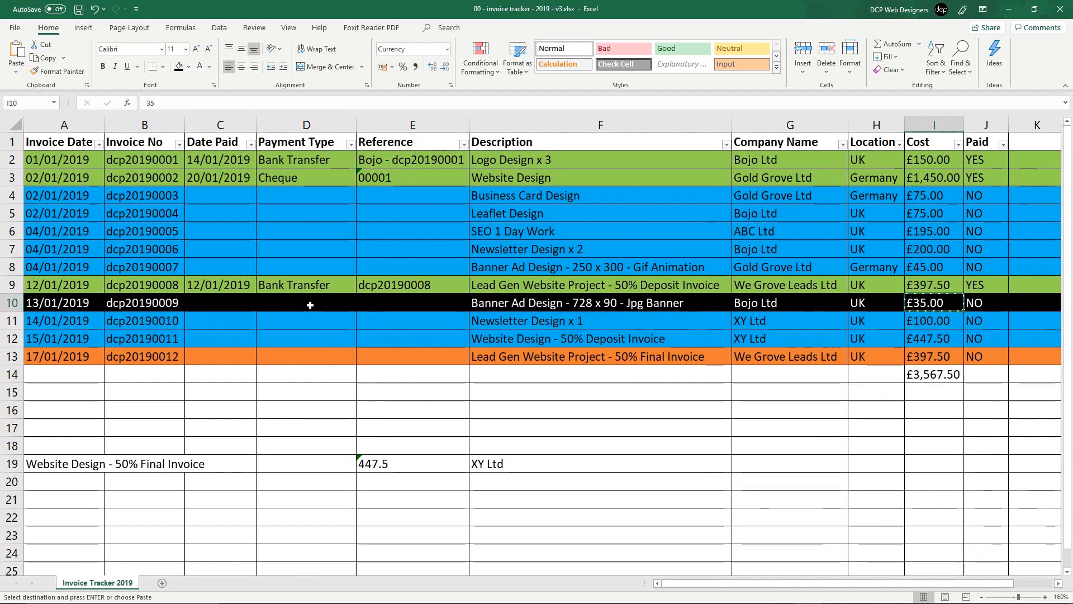
left_click(367, 305)
key("ctrl+v")
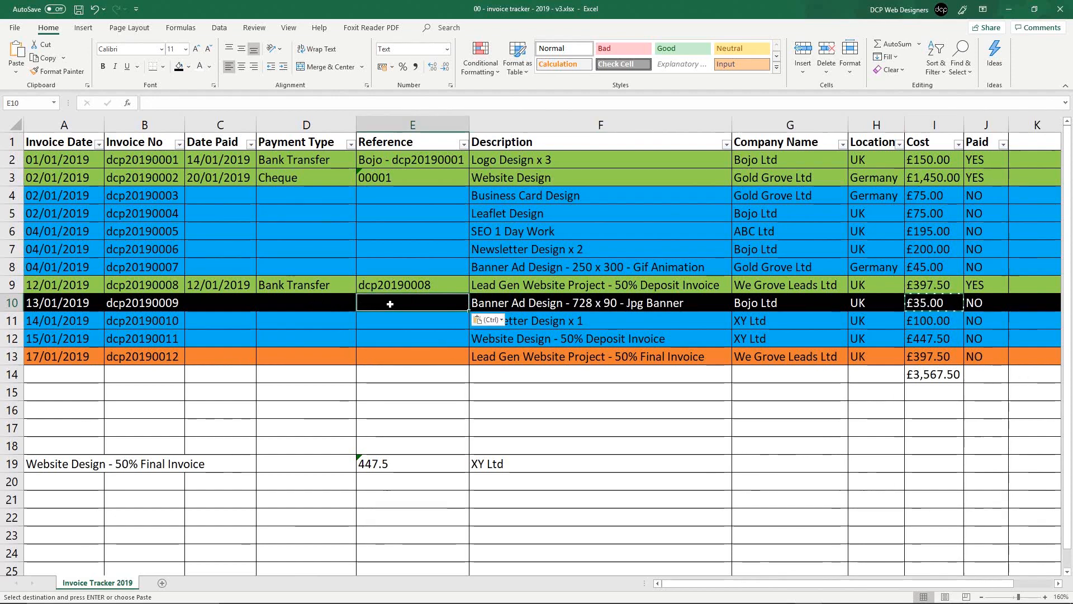
Step: Set the cost in cell I10 to 0, check the cost total in I14 and save the workbook
left_click(934, 302)
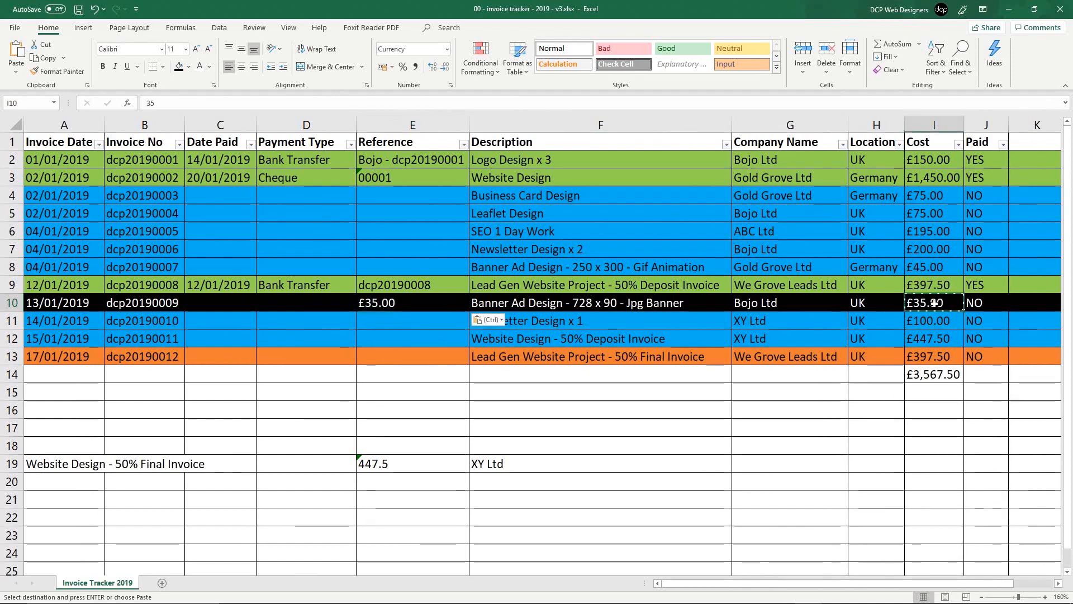
type("0")
key("Return")
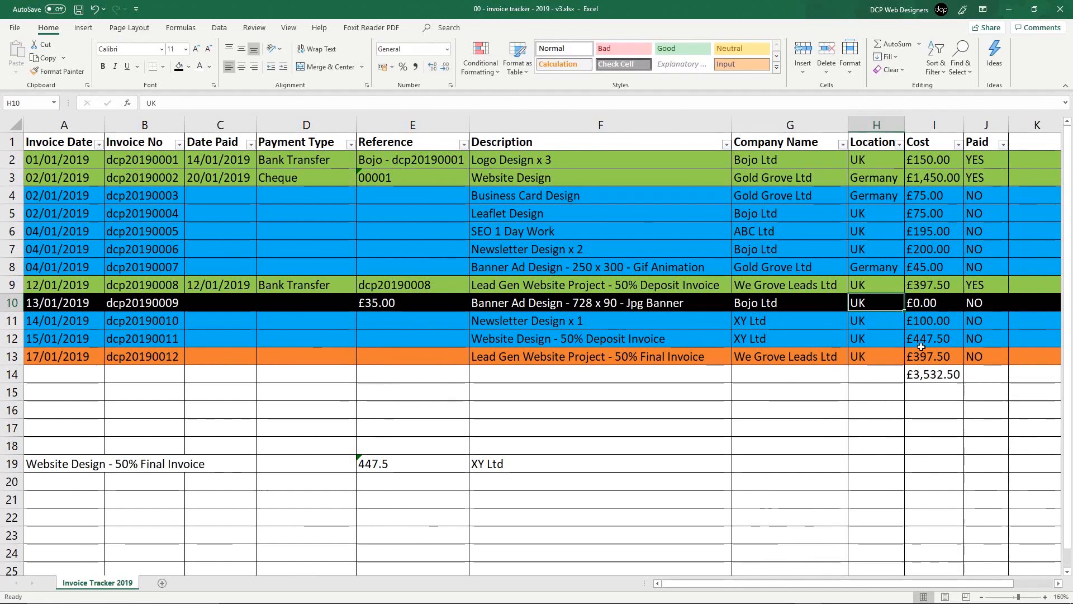
left_click(922, 378)
key("ctrl+s")
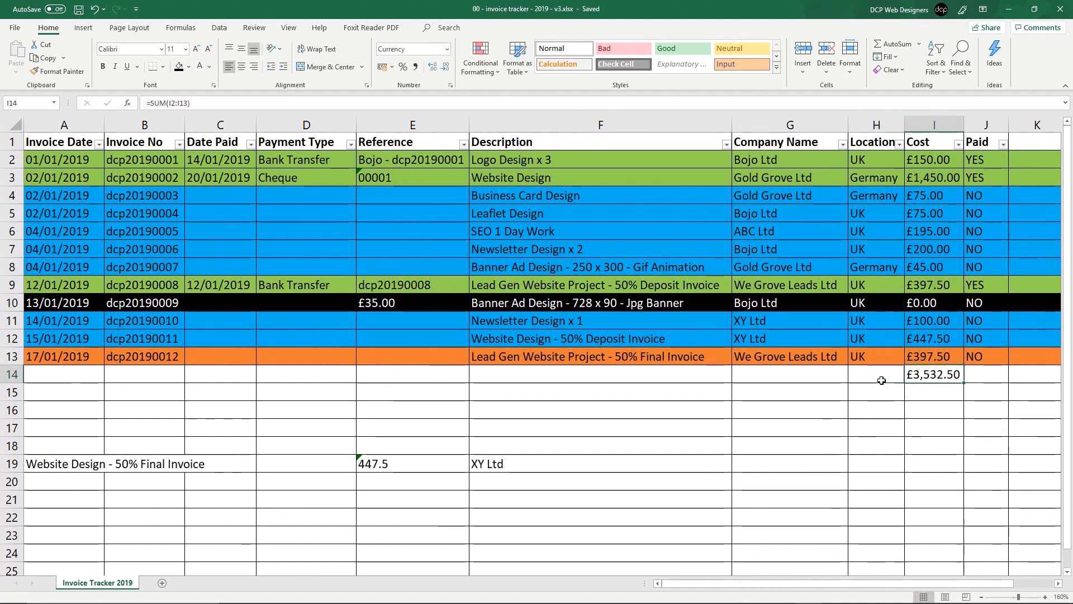
Step: Review the colour-coded invoice rows 2 to 13, including the E10 reference, and close the workbook and its folder window
left_click(382, 302)
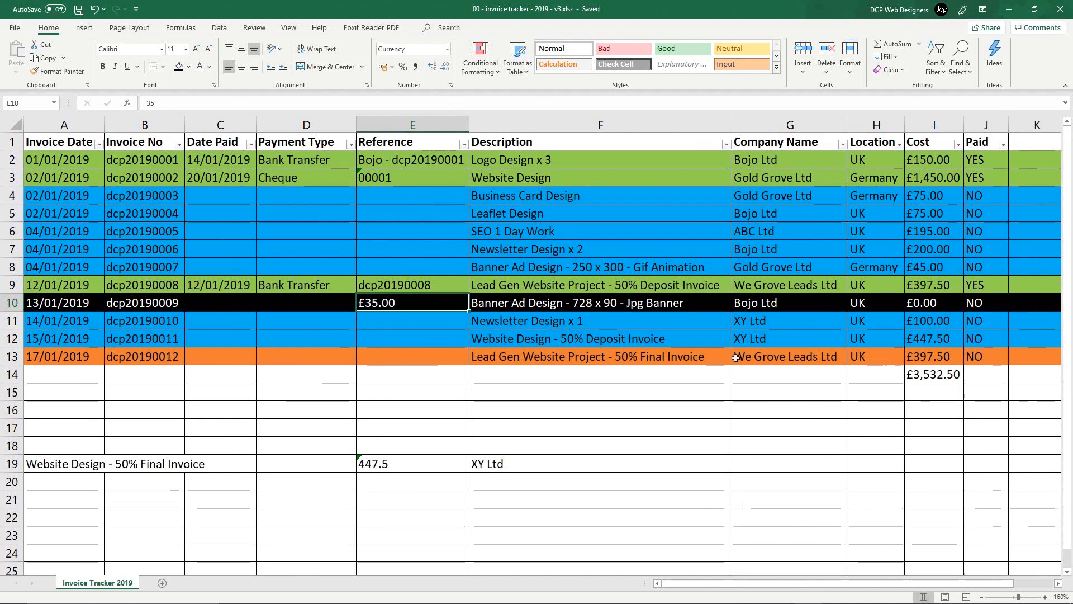
left_click_drag(11, 159, 10, 267)
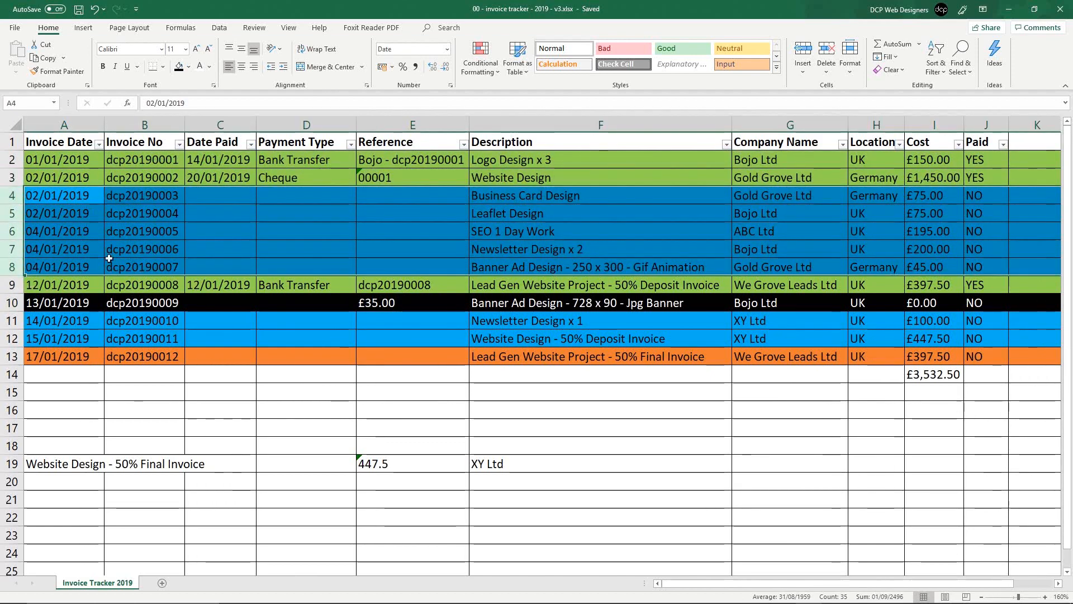
left_click(7, 355)
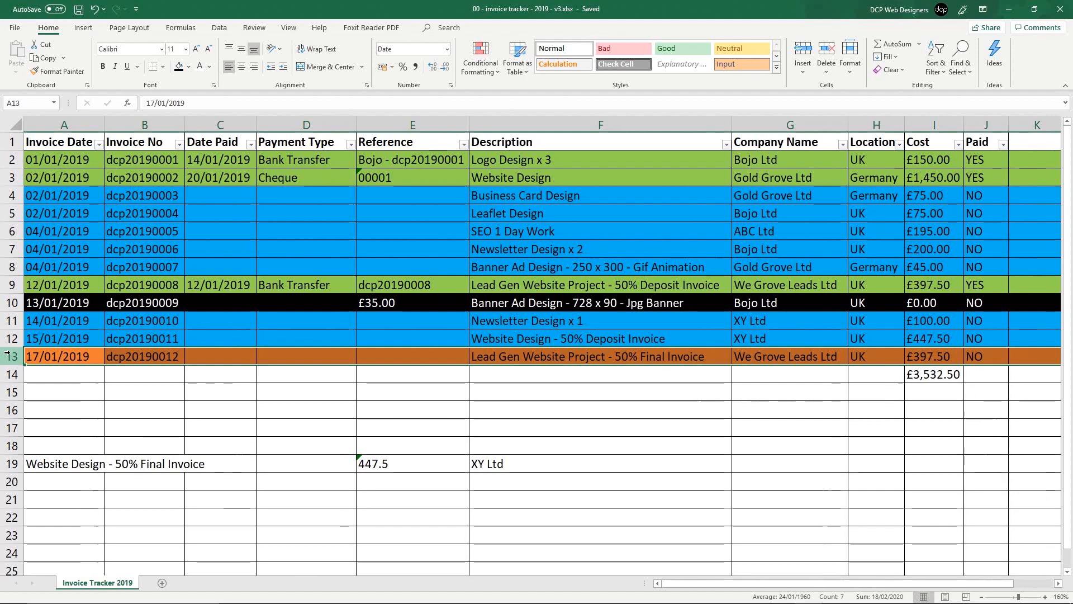
left_click(9, 303)
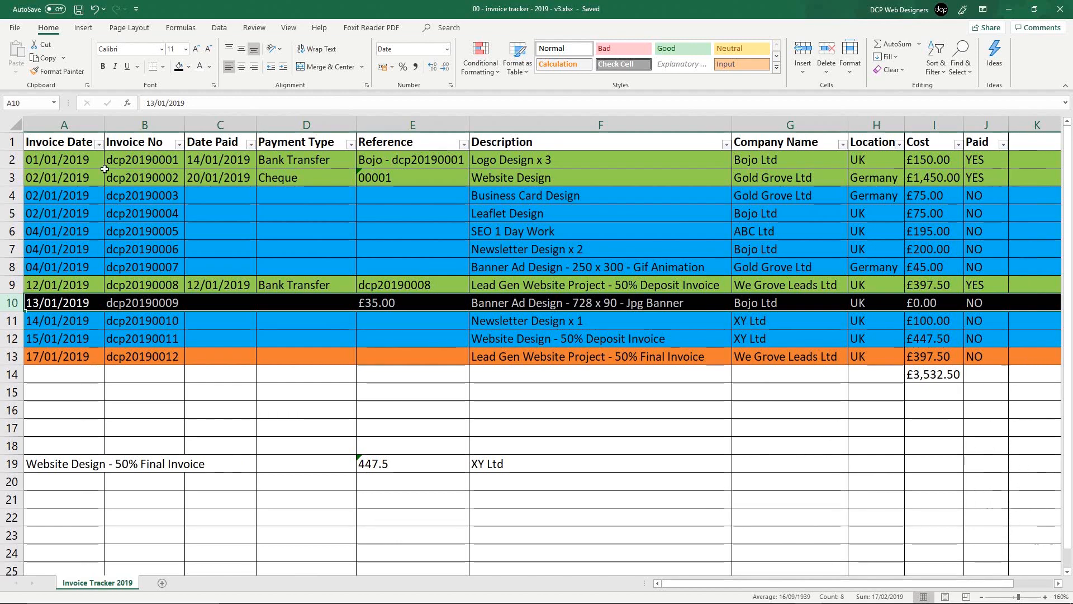
left_click_drag(4, 142, 2, 353)
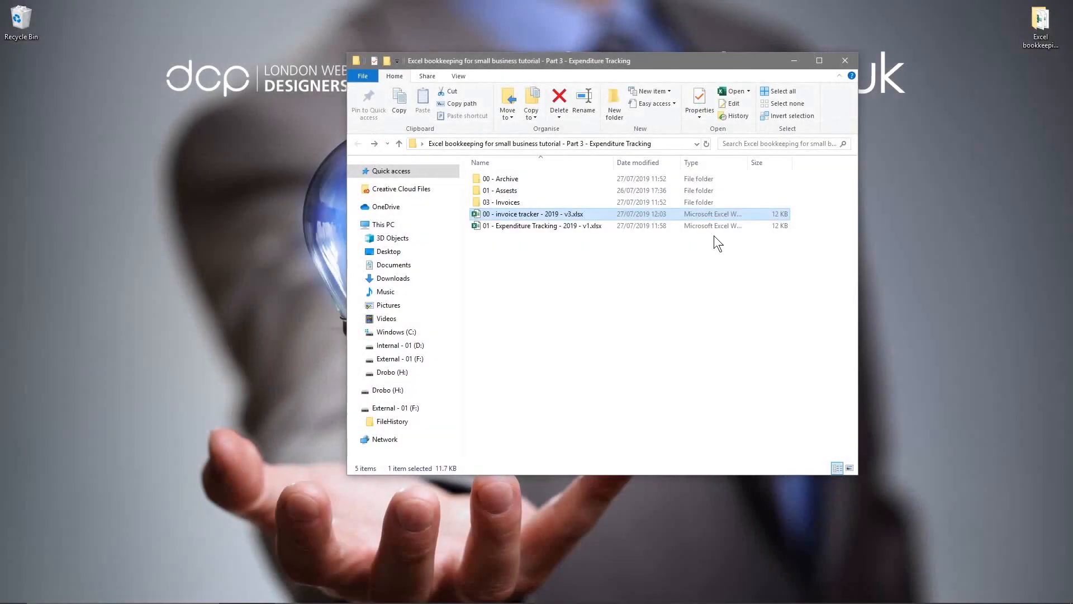
left_click(840, 63)
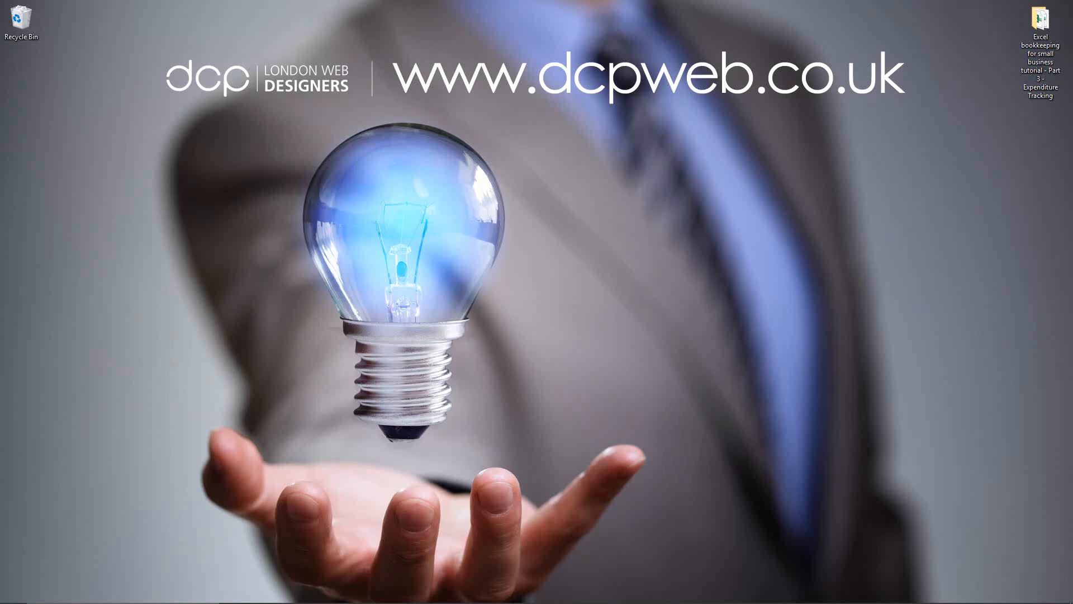